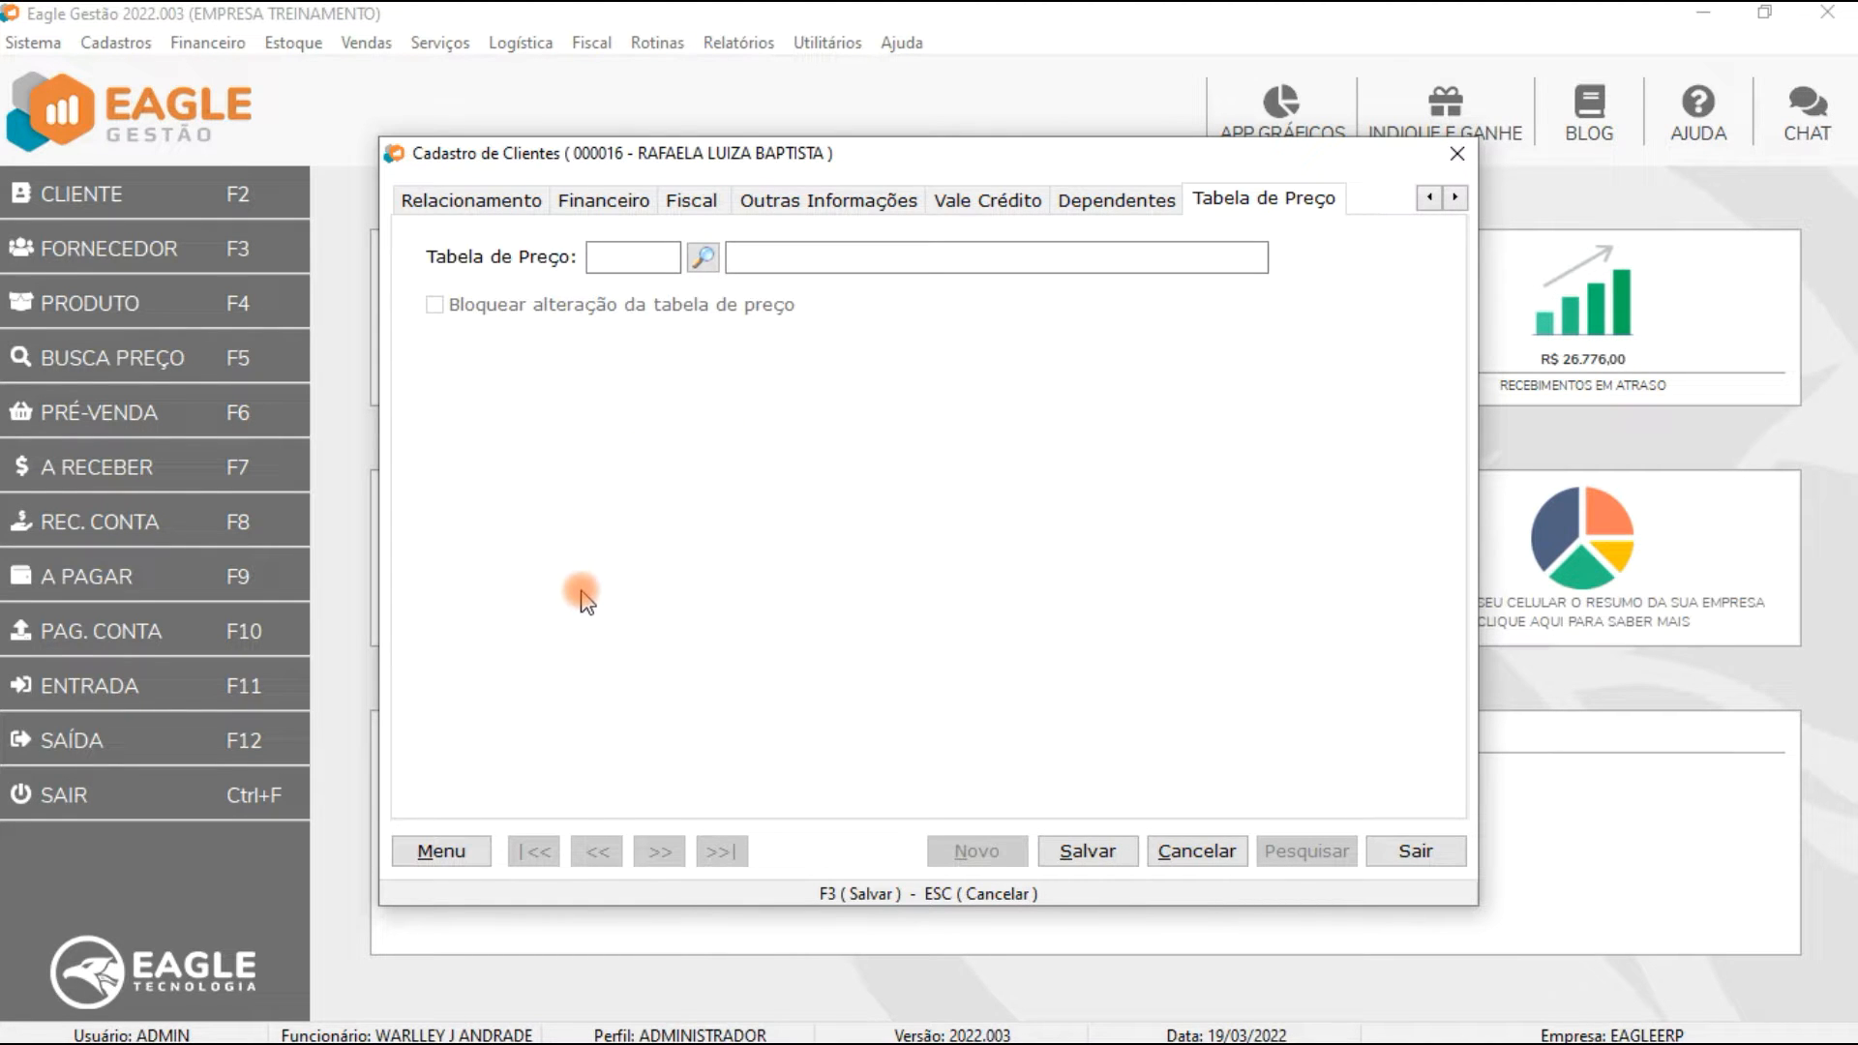
Step: Assign the TABELA PF price table to the client and lock changes to it
left_click(702, 257)
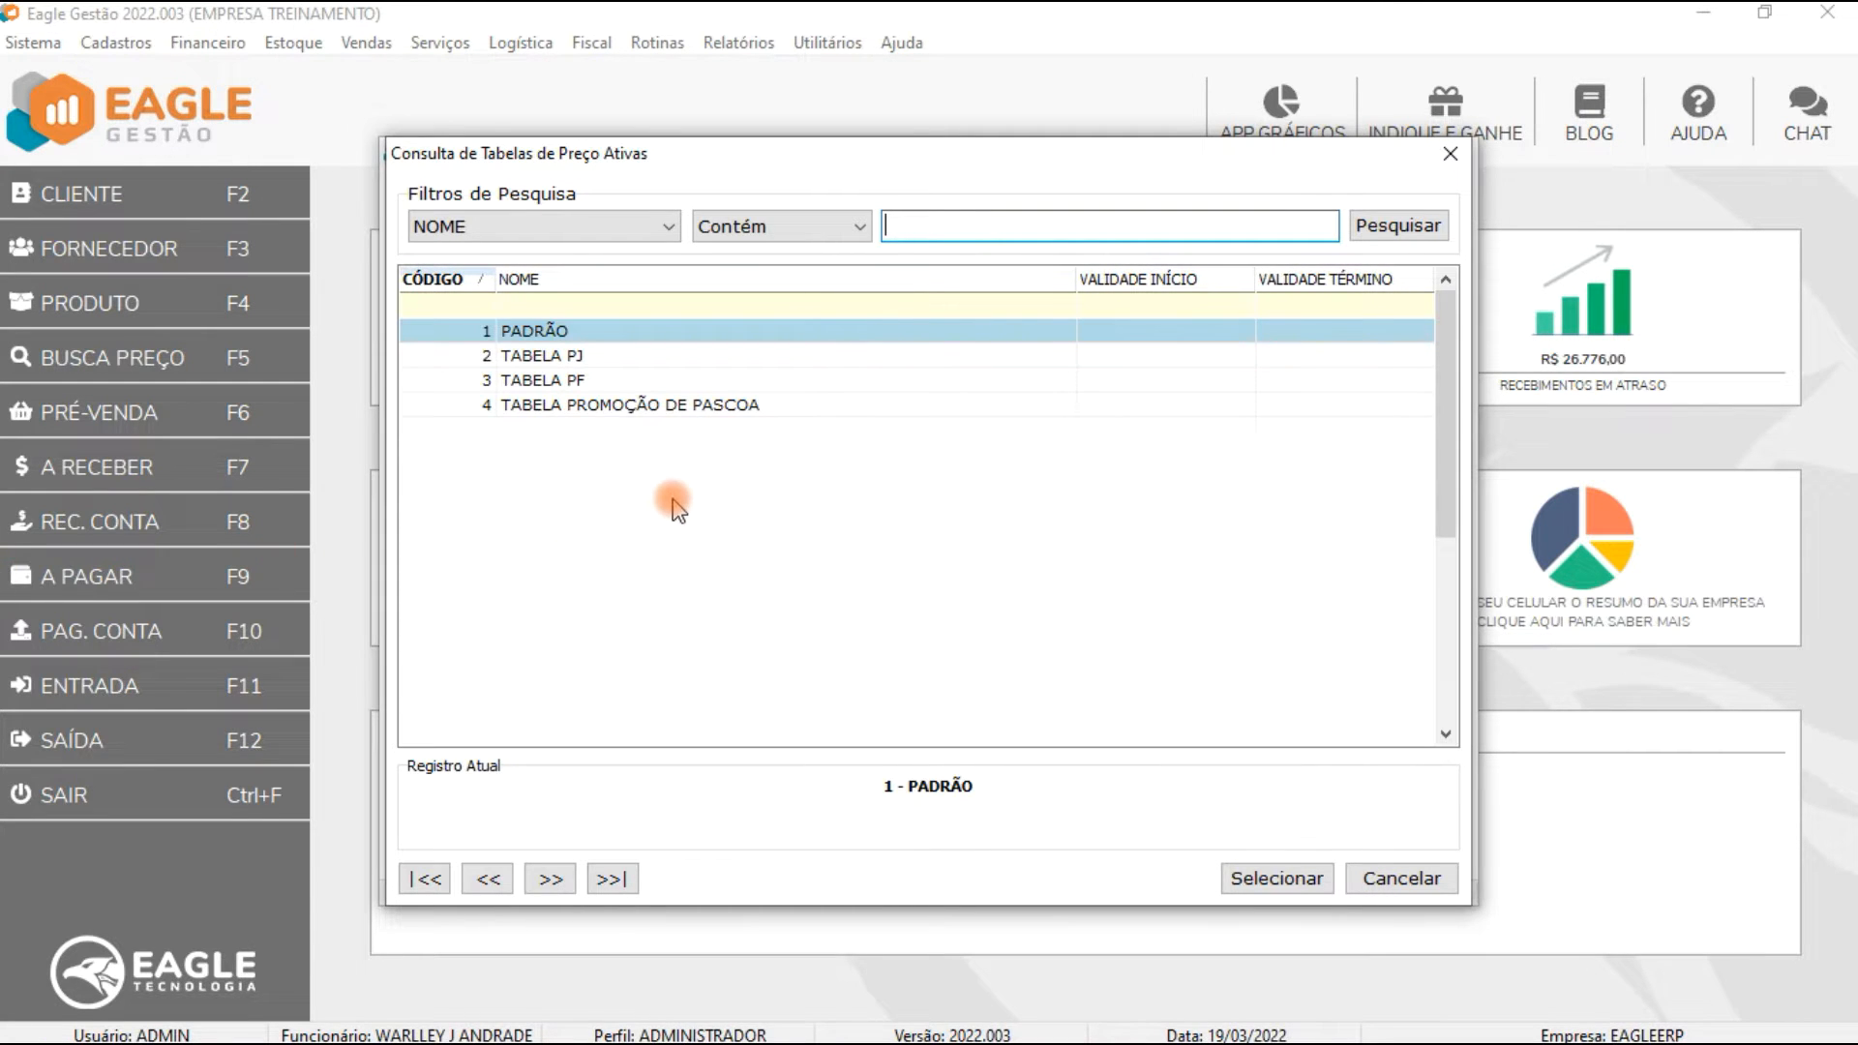
double_click(692, 380)
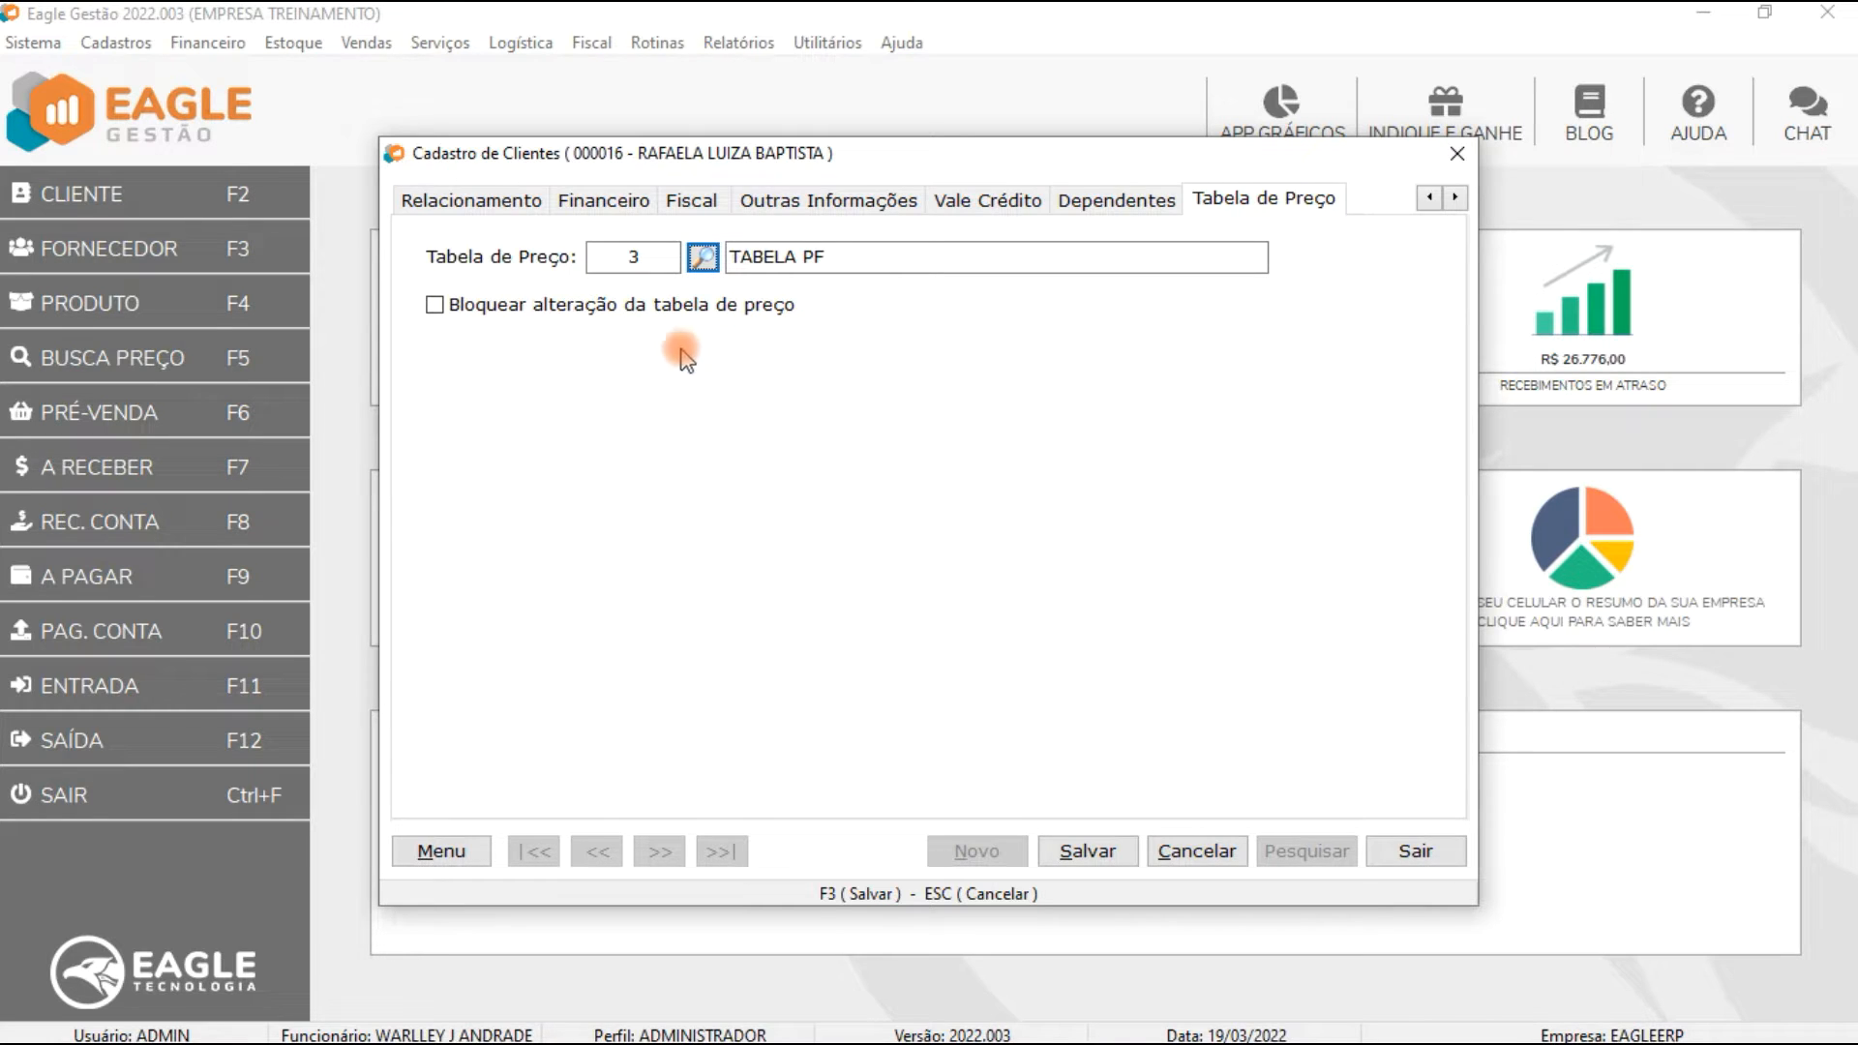
left_click(658, 312)
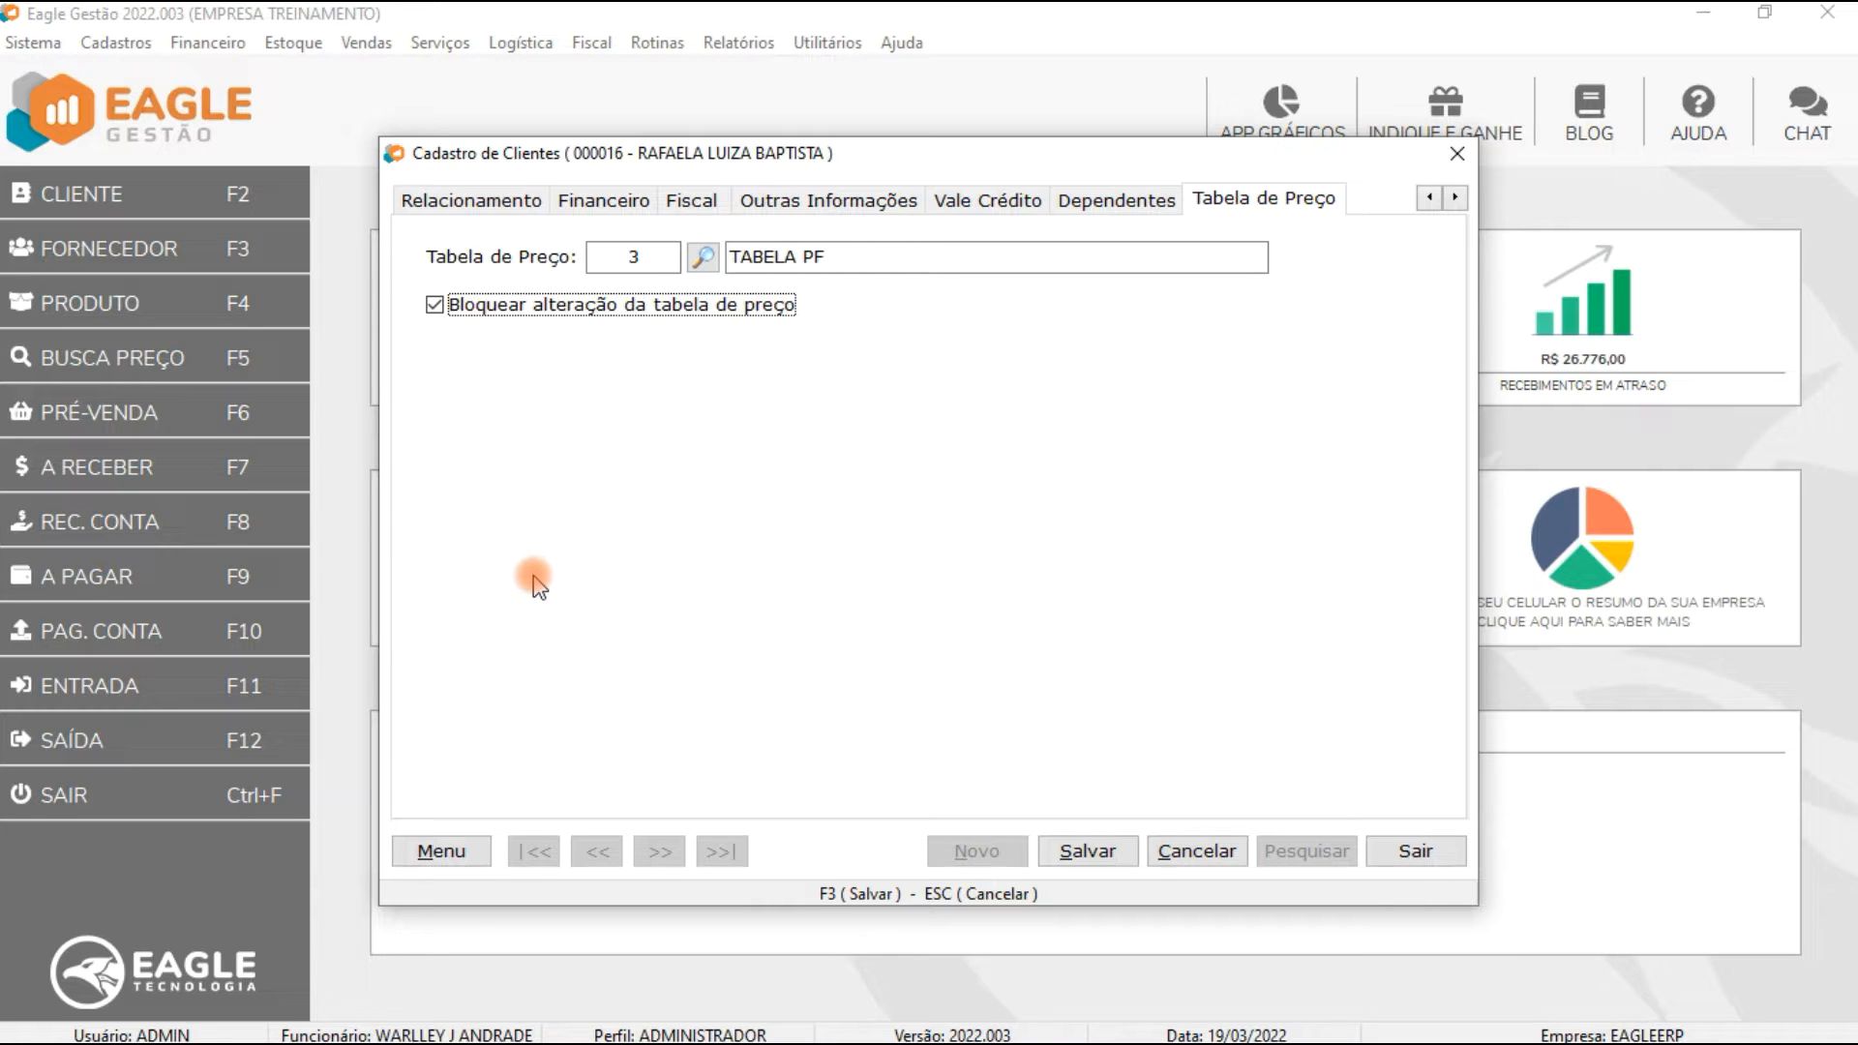
Step: Clear the client's price table, save the record and exit the client registration
left_click(605, 268)
key("BackSpace")
key("Tab")
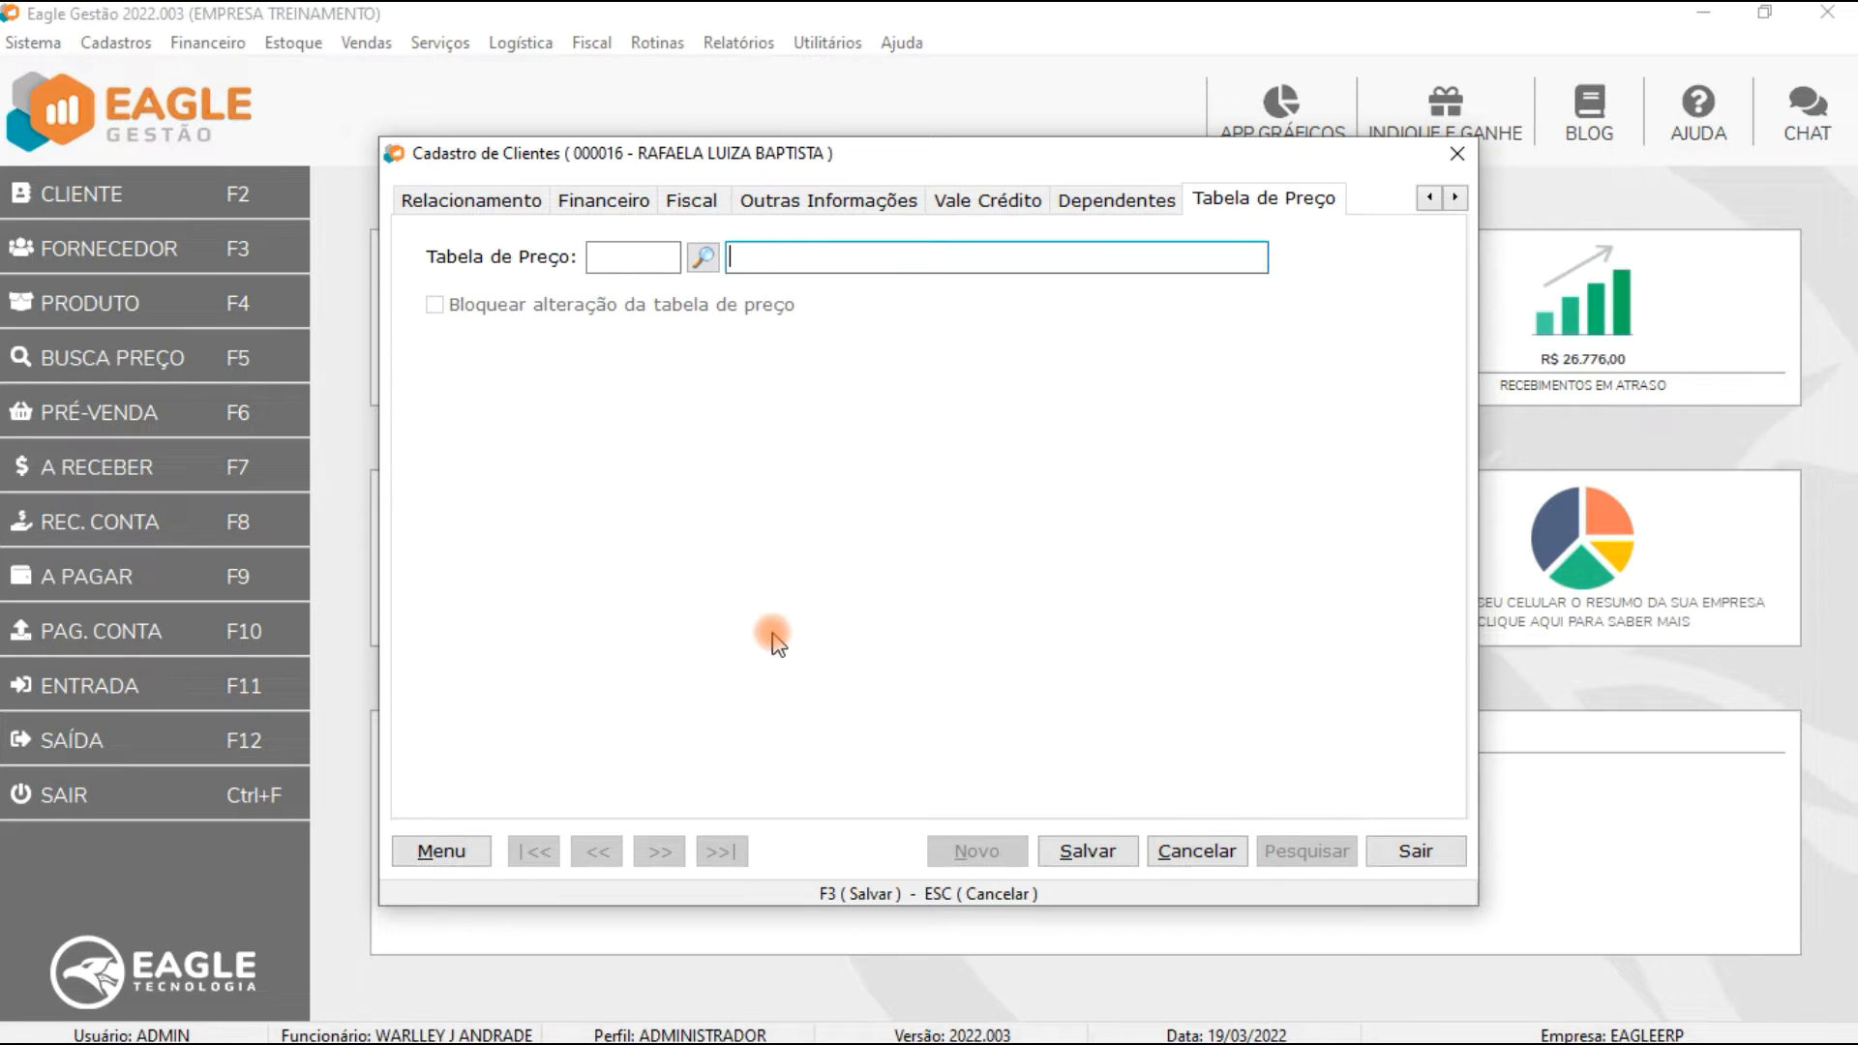
left_click(1081, 855)
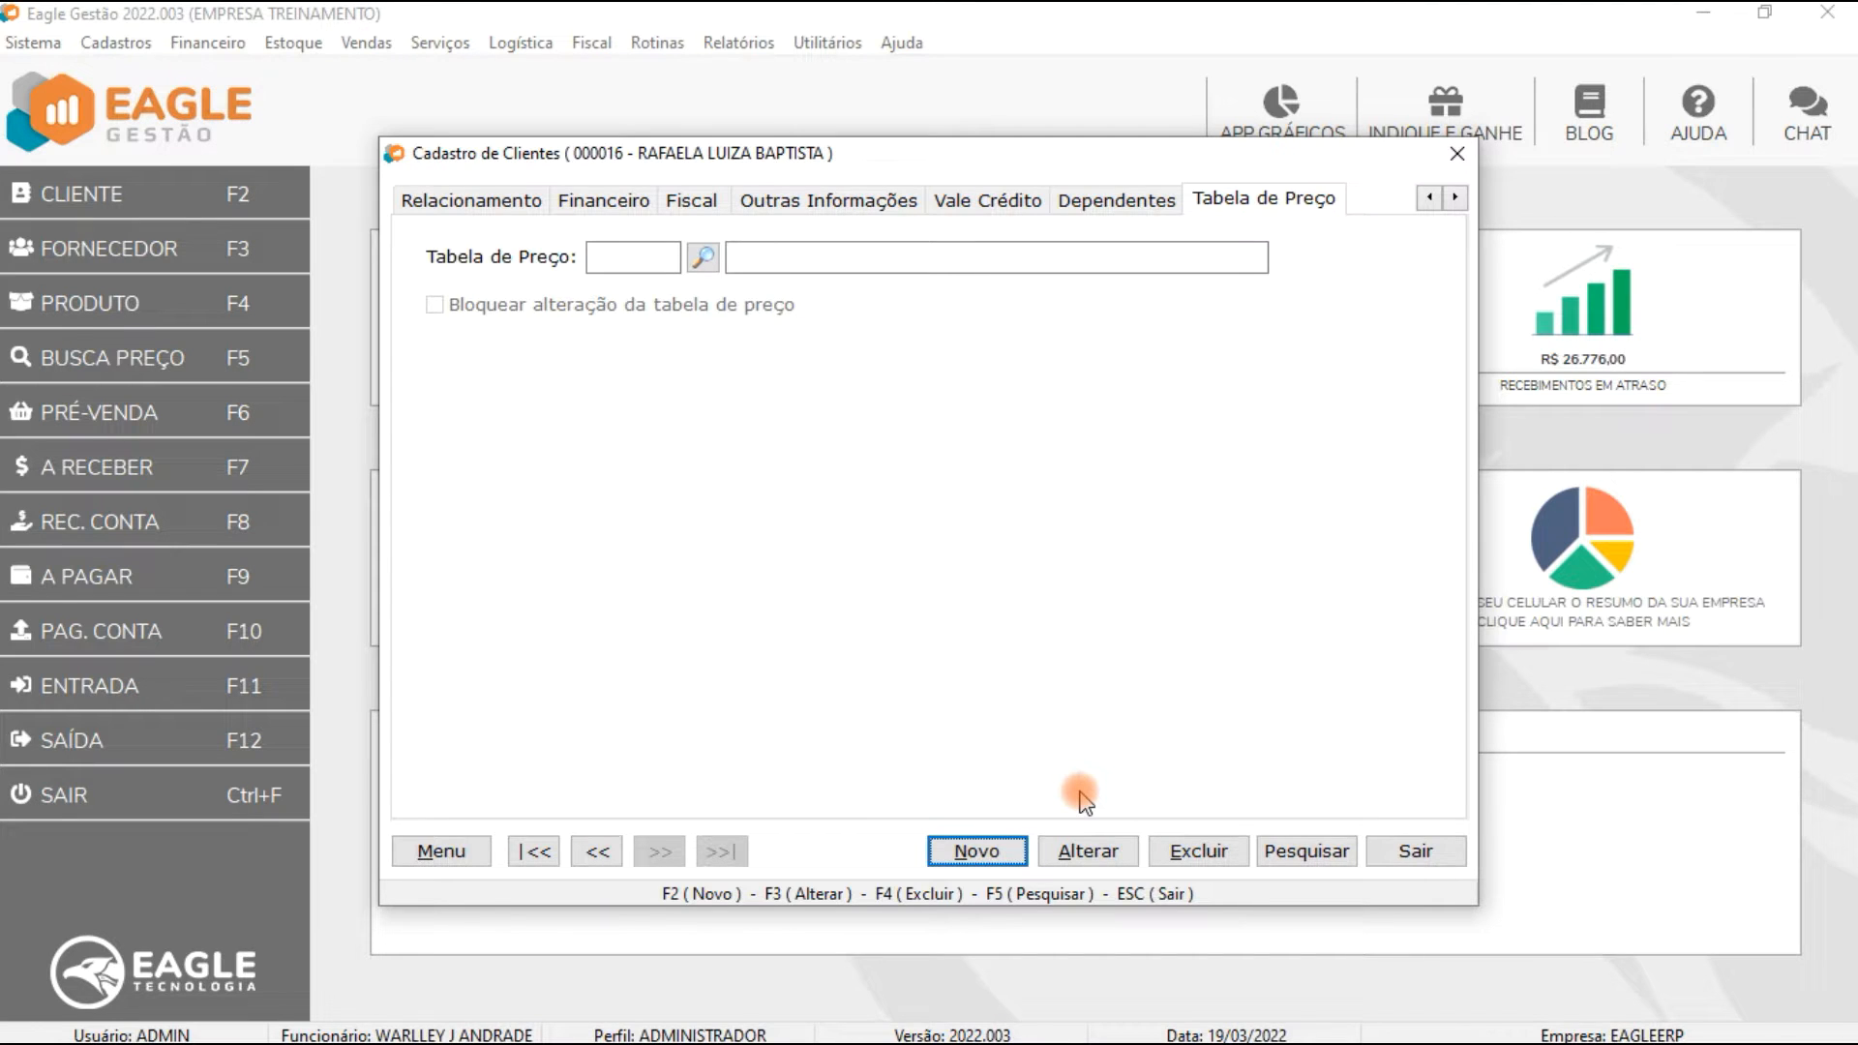
left_click(1415, 851)
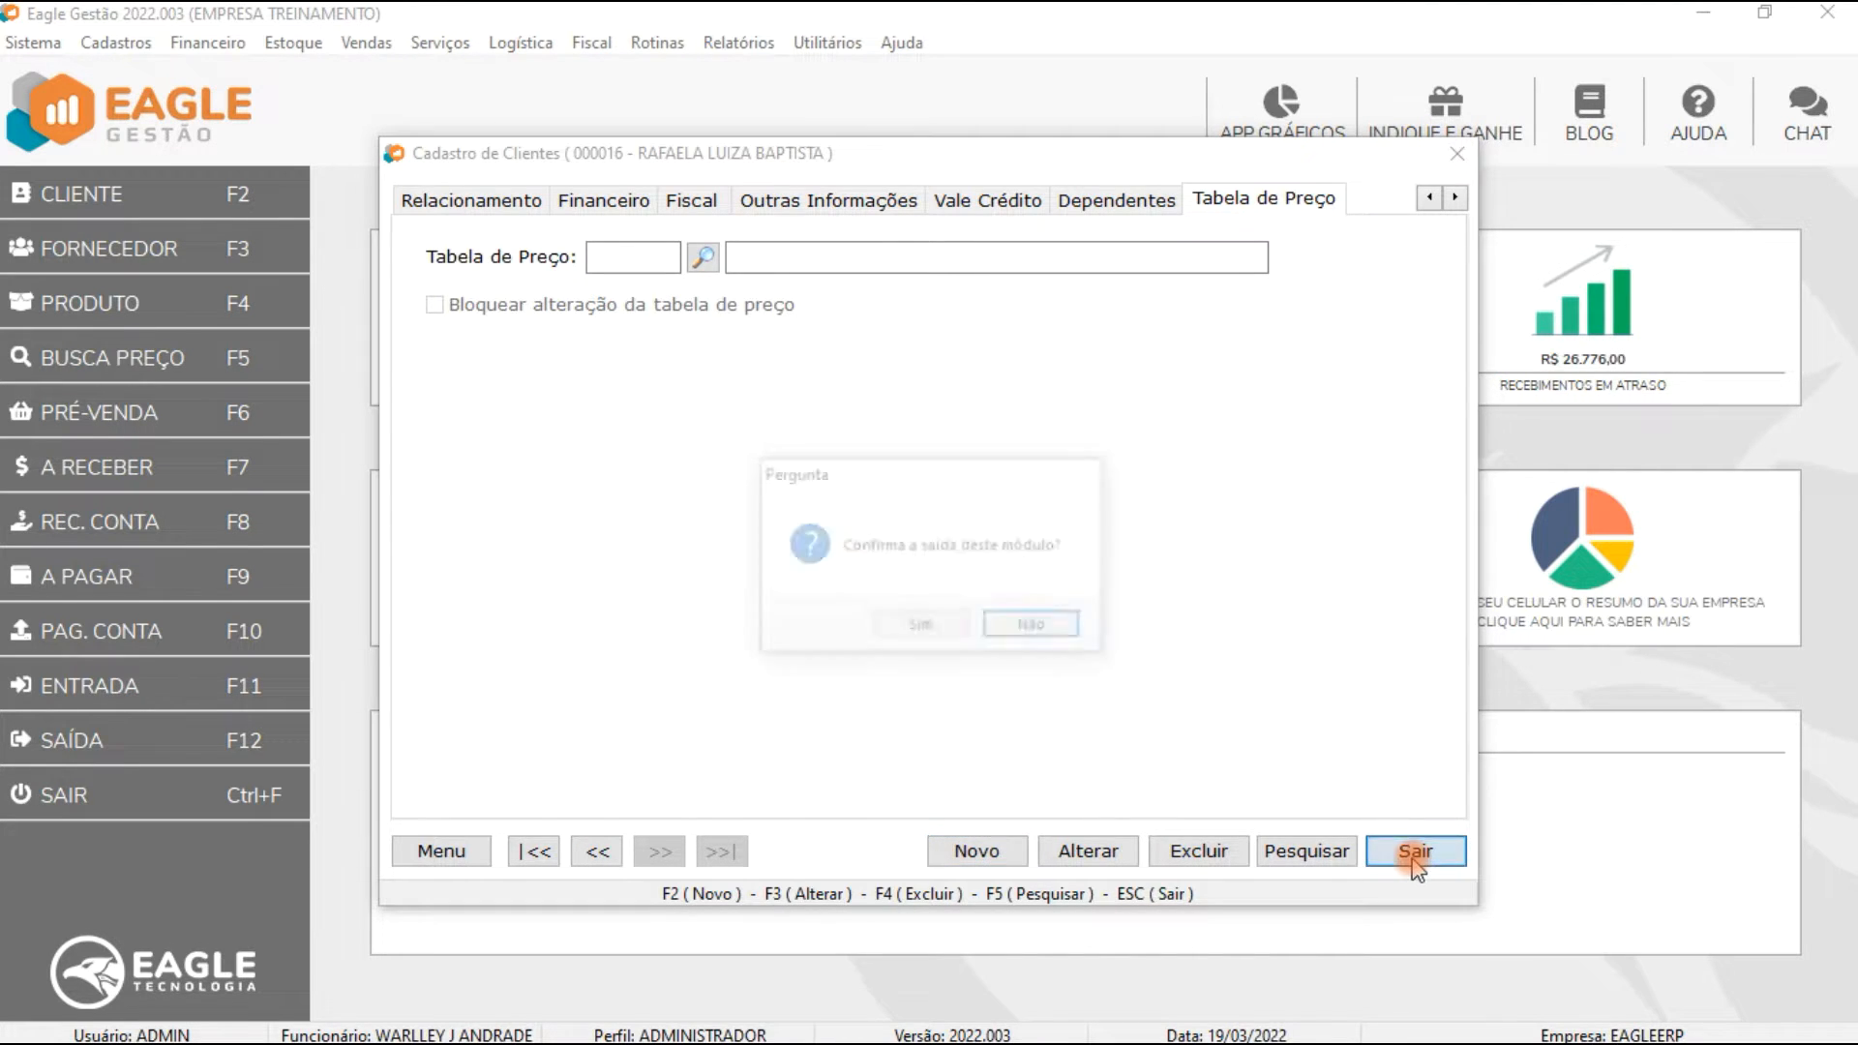
left_click(922, 628)
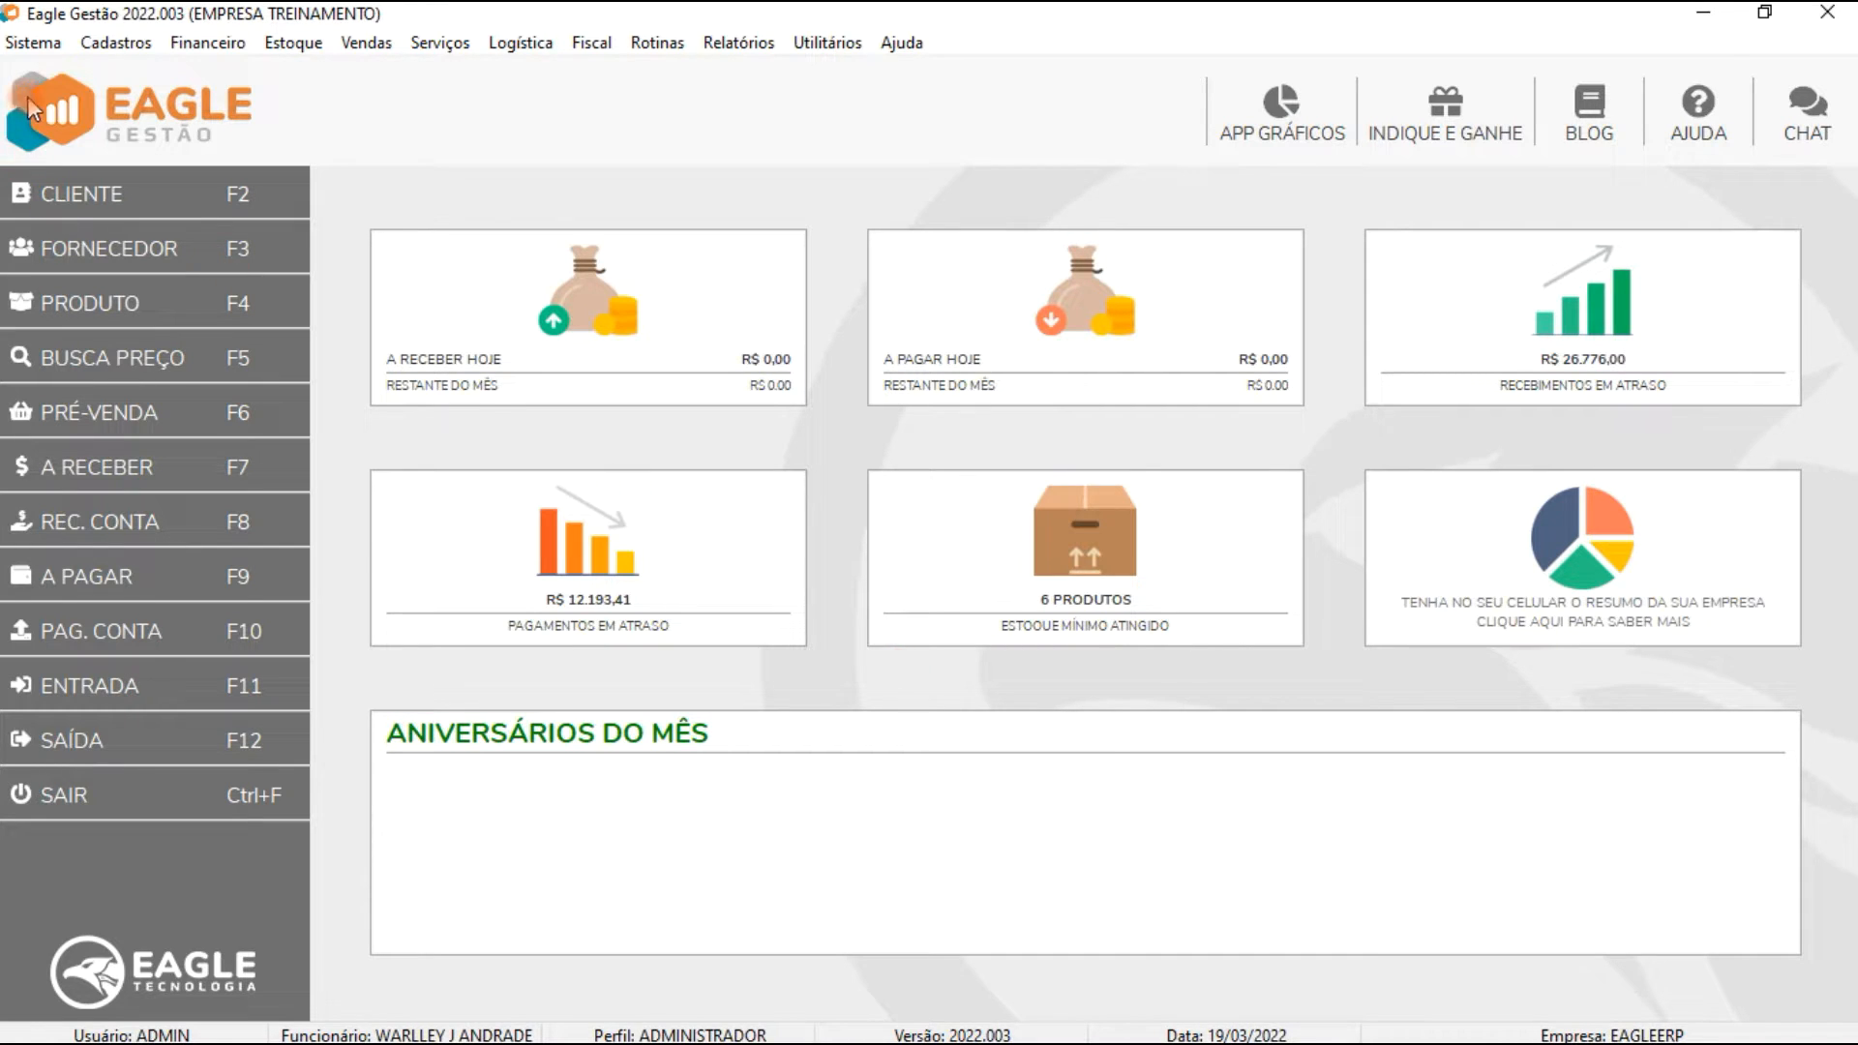
Step: Open the USUARIO user profile and examine its Vendas permissions, including Alterar Tabela de Preço, then exit
left_click(34, 45)
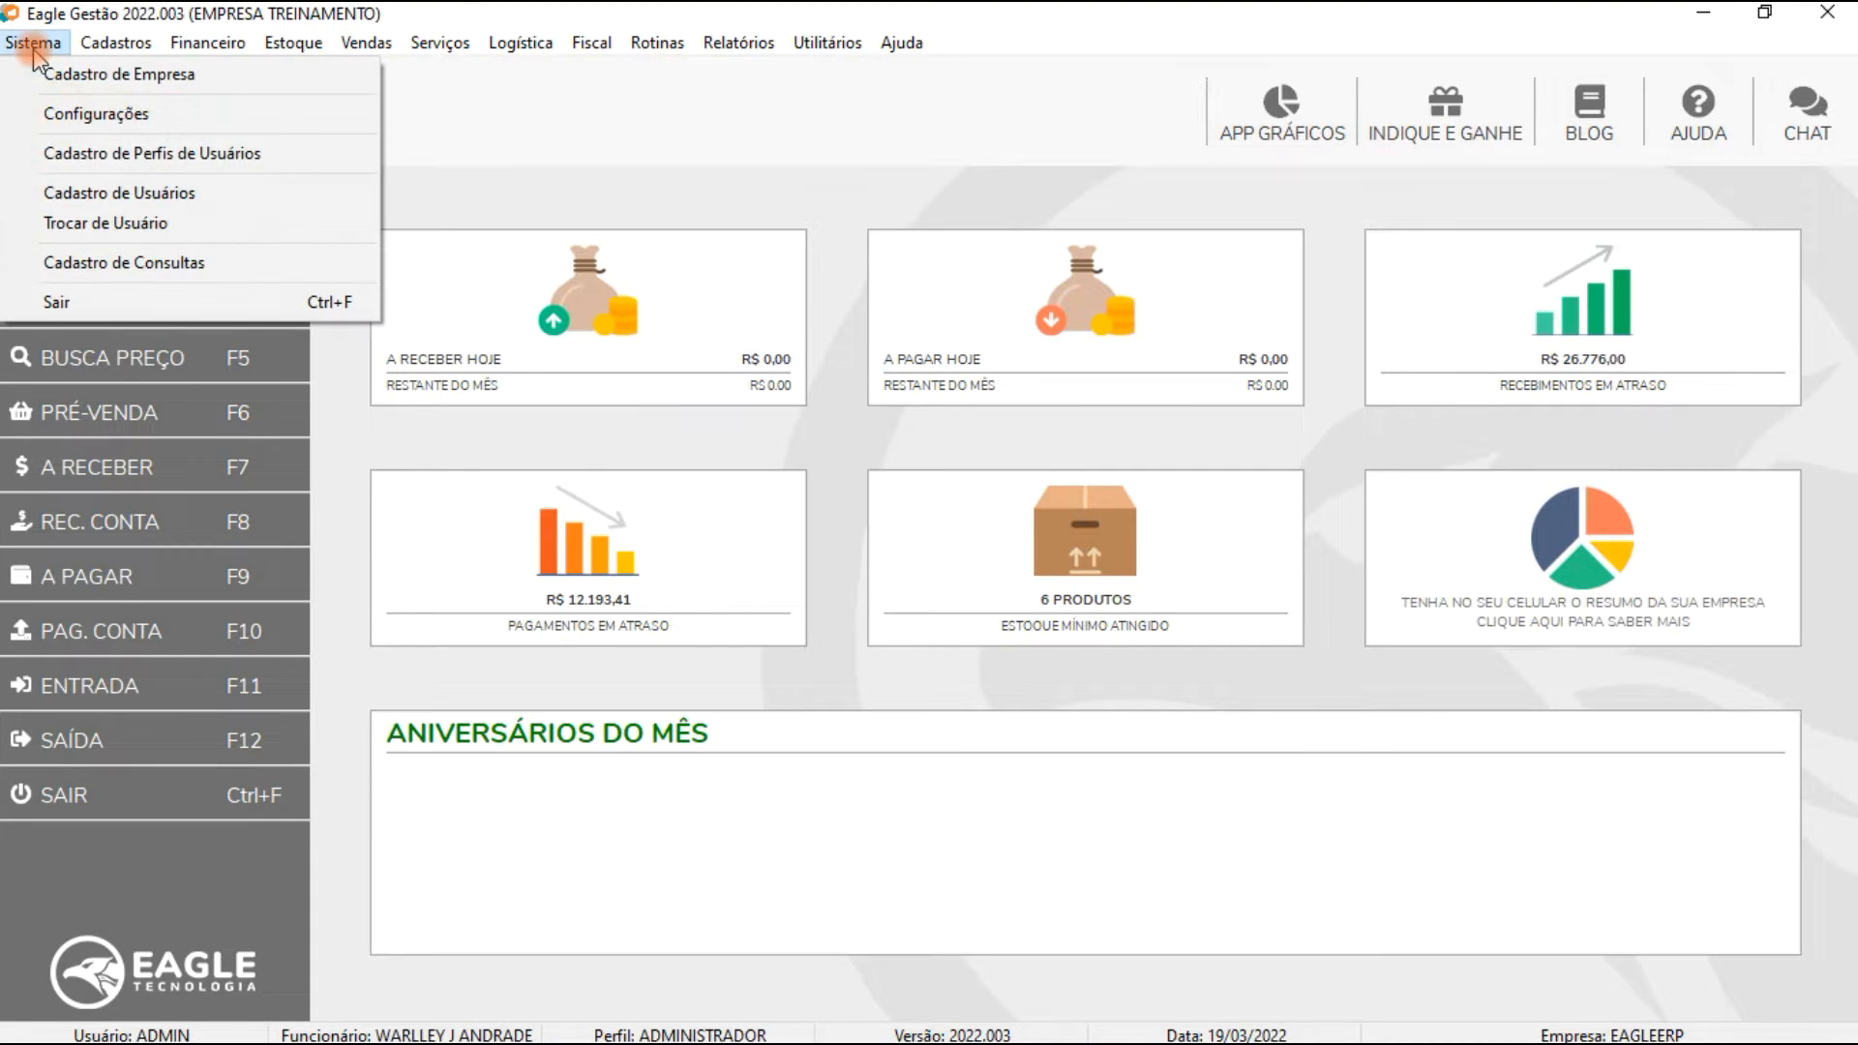
left_click(114, 155)
left_click(820, 485)
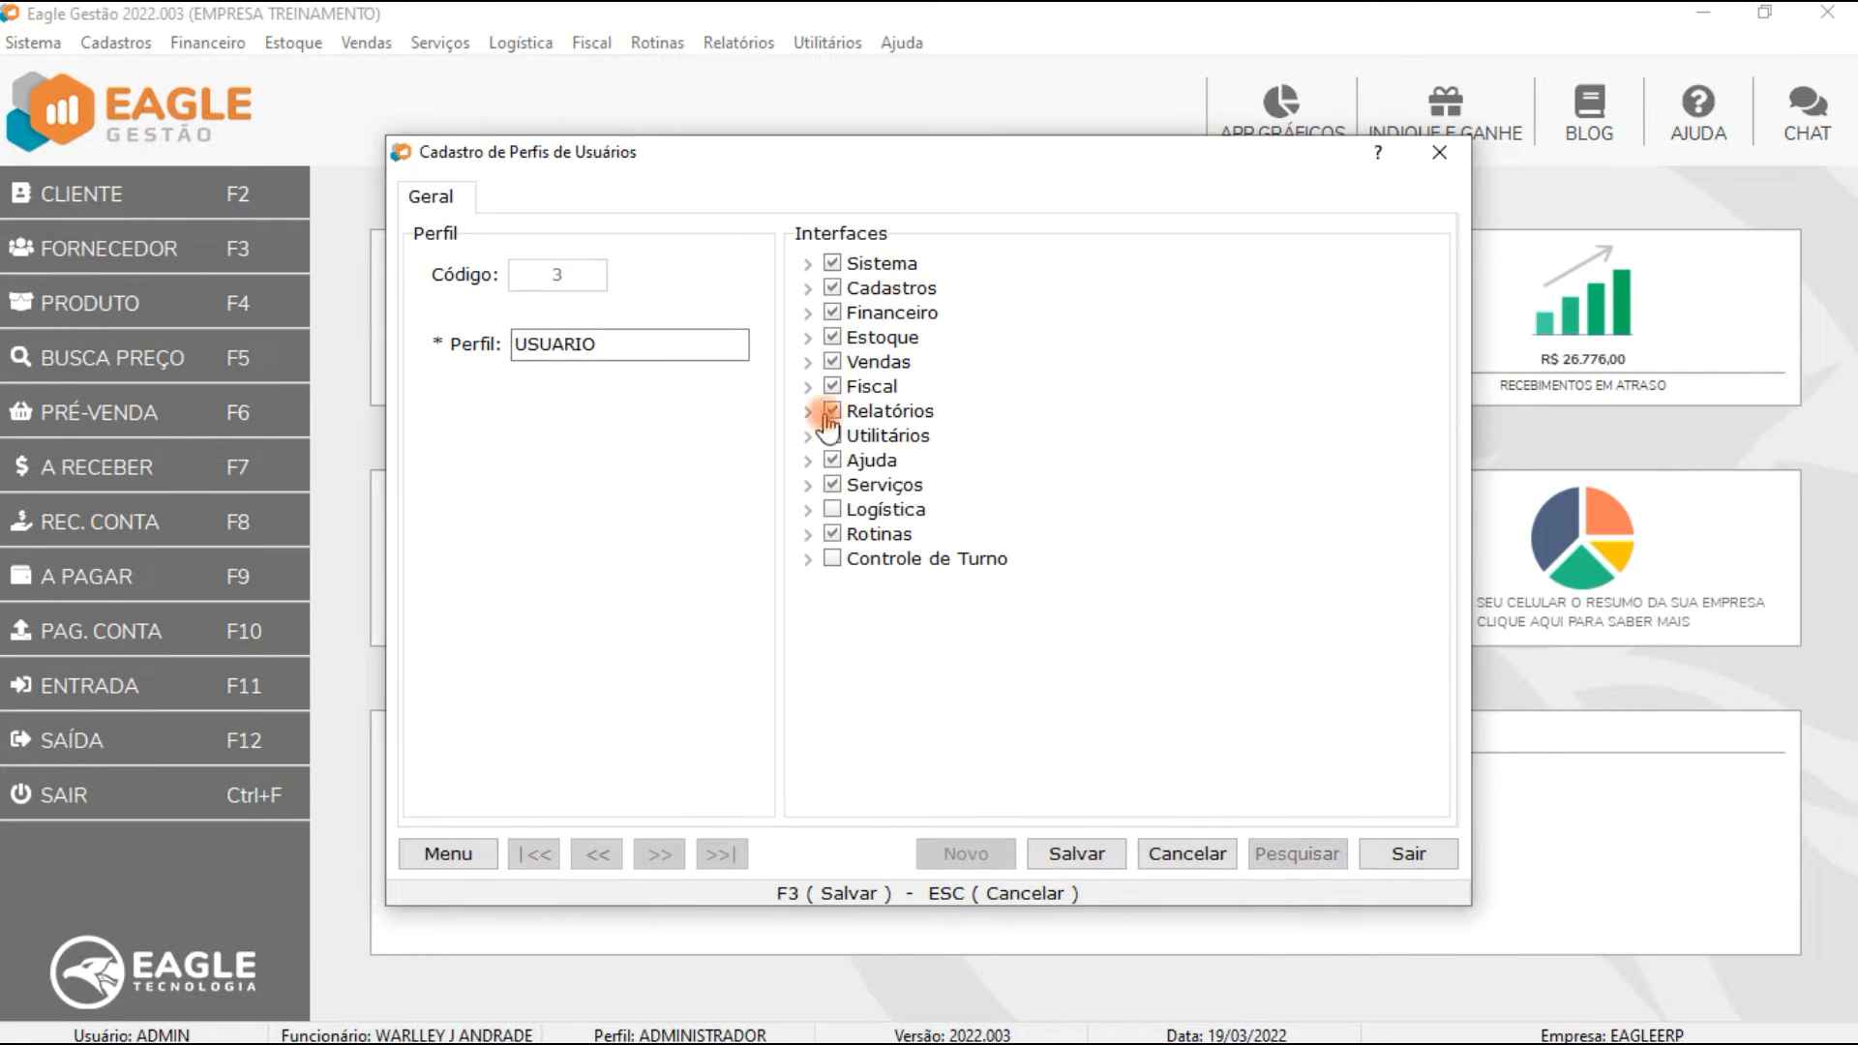
left_click(808, 362)
scroll(900, 542, "down", 5)
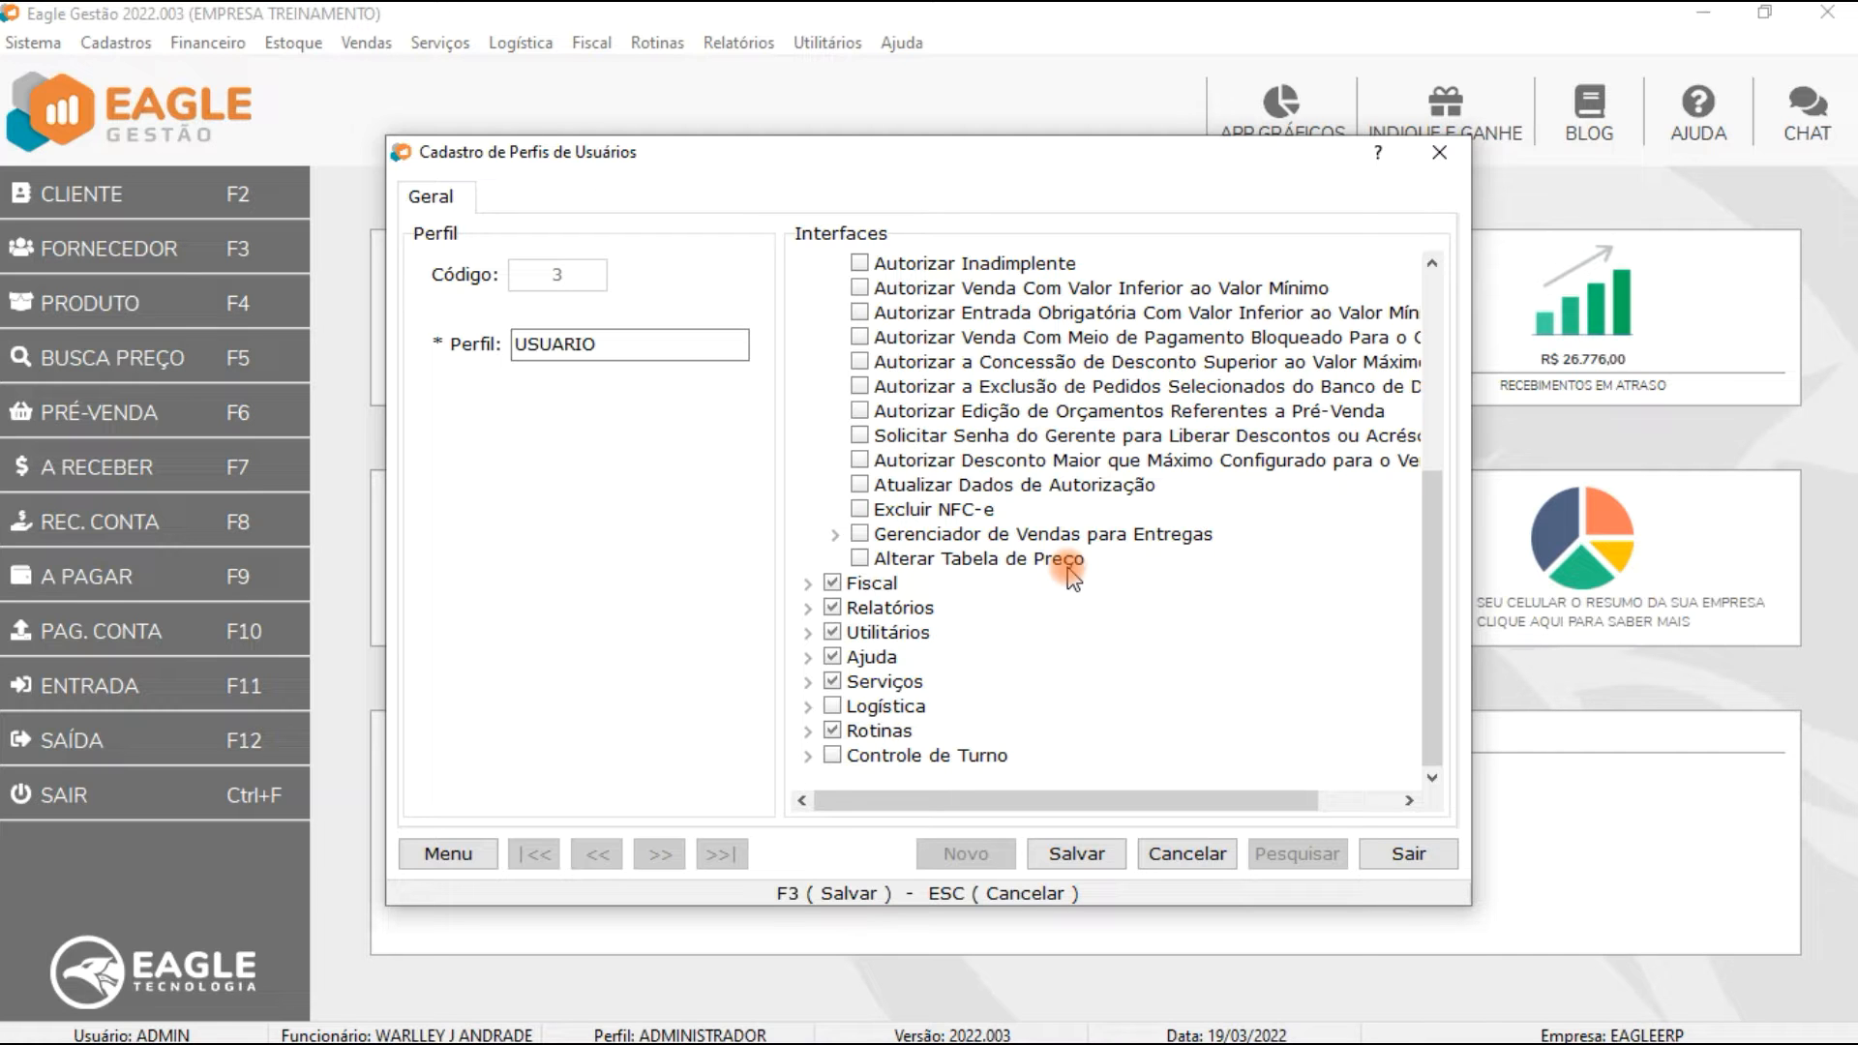
left_click(1394, 853)
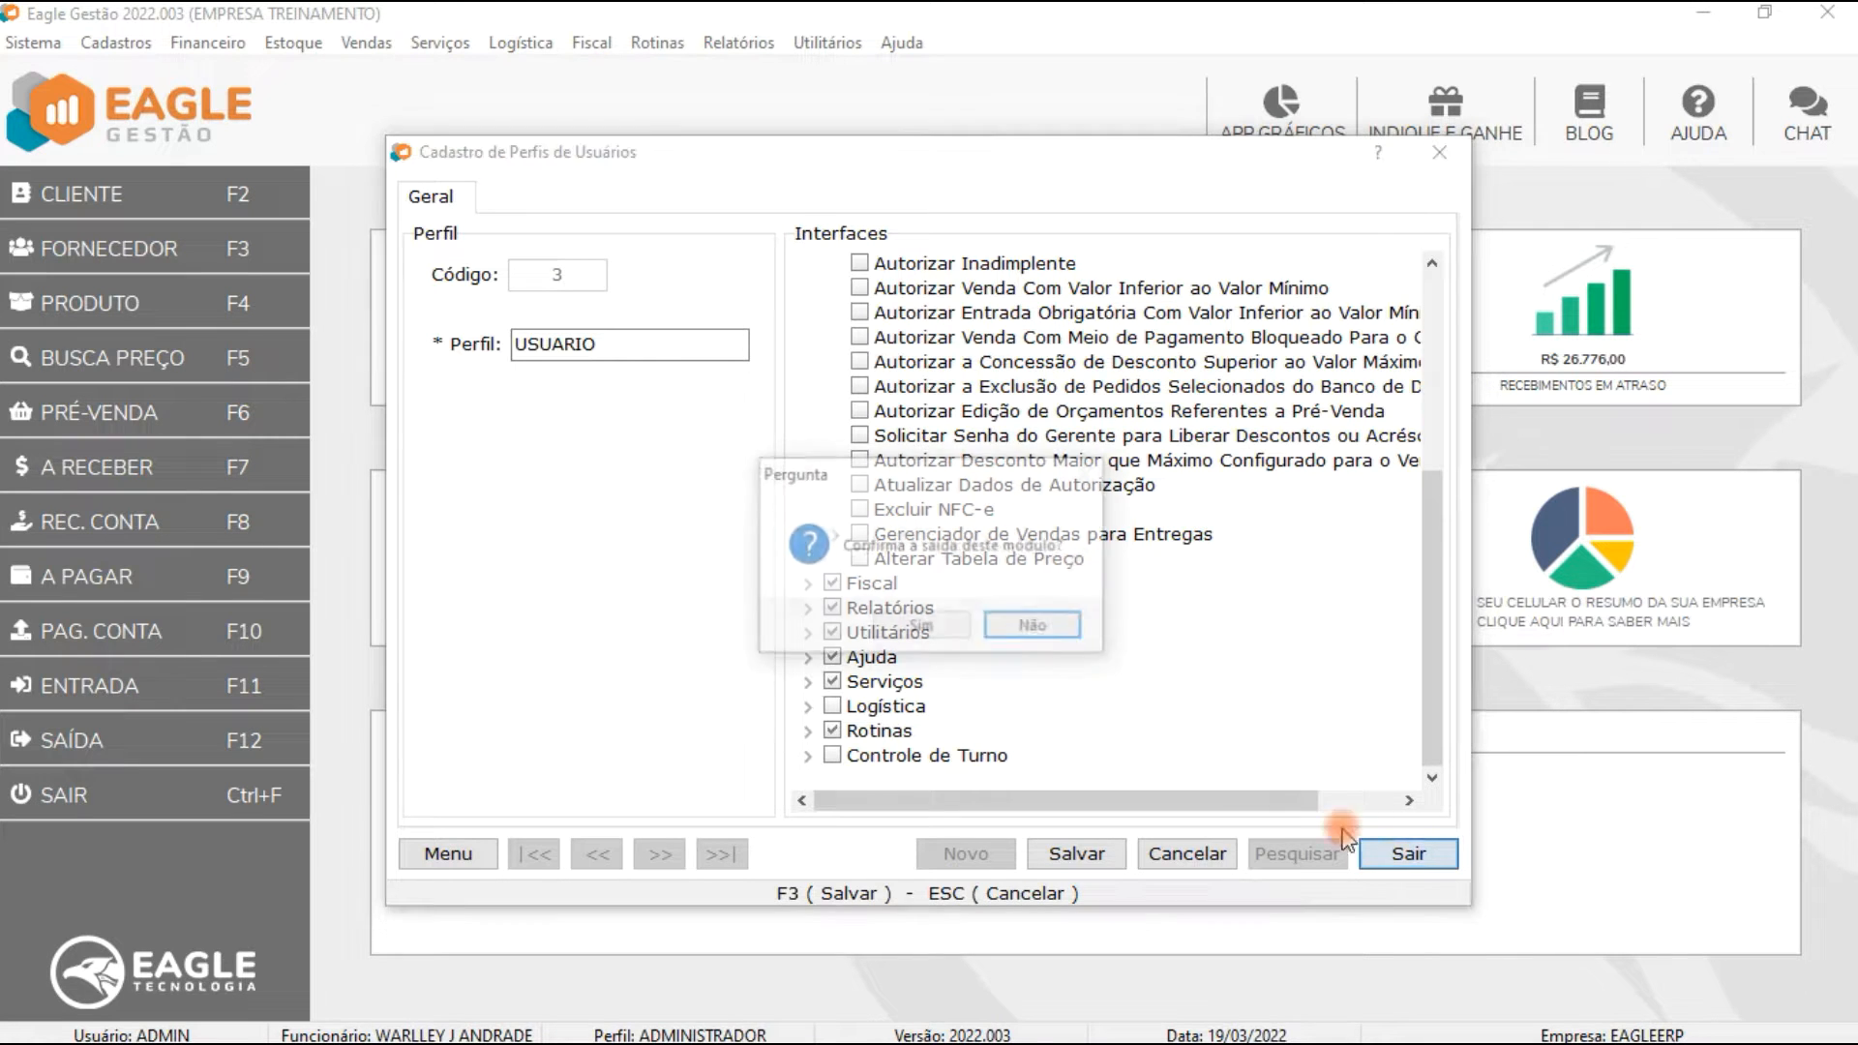
left_click(921, 627)
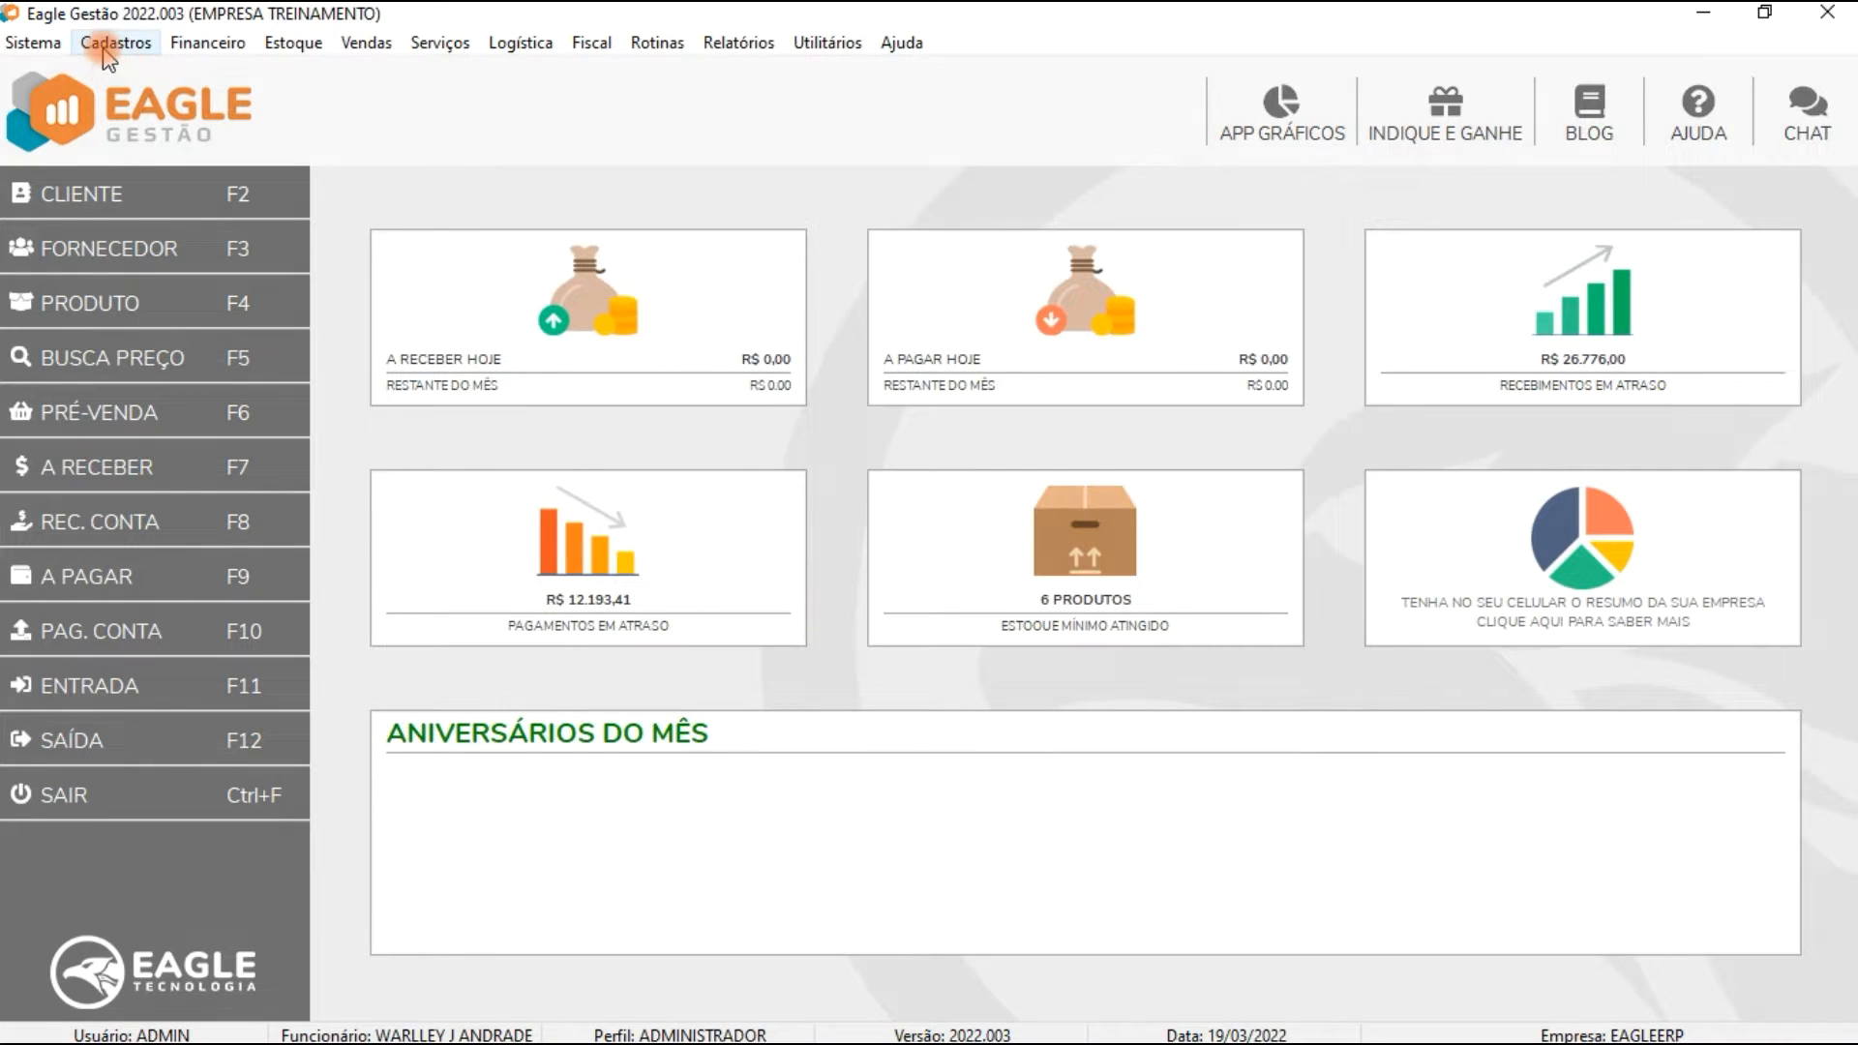
Step: Open the employee registration for editing and mark the employee as Vendedor
left_click(107, 43)
mouse_move(193, 192)
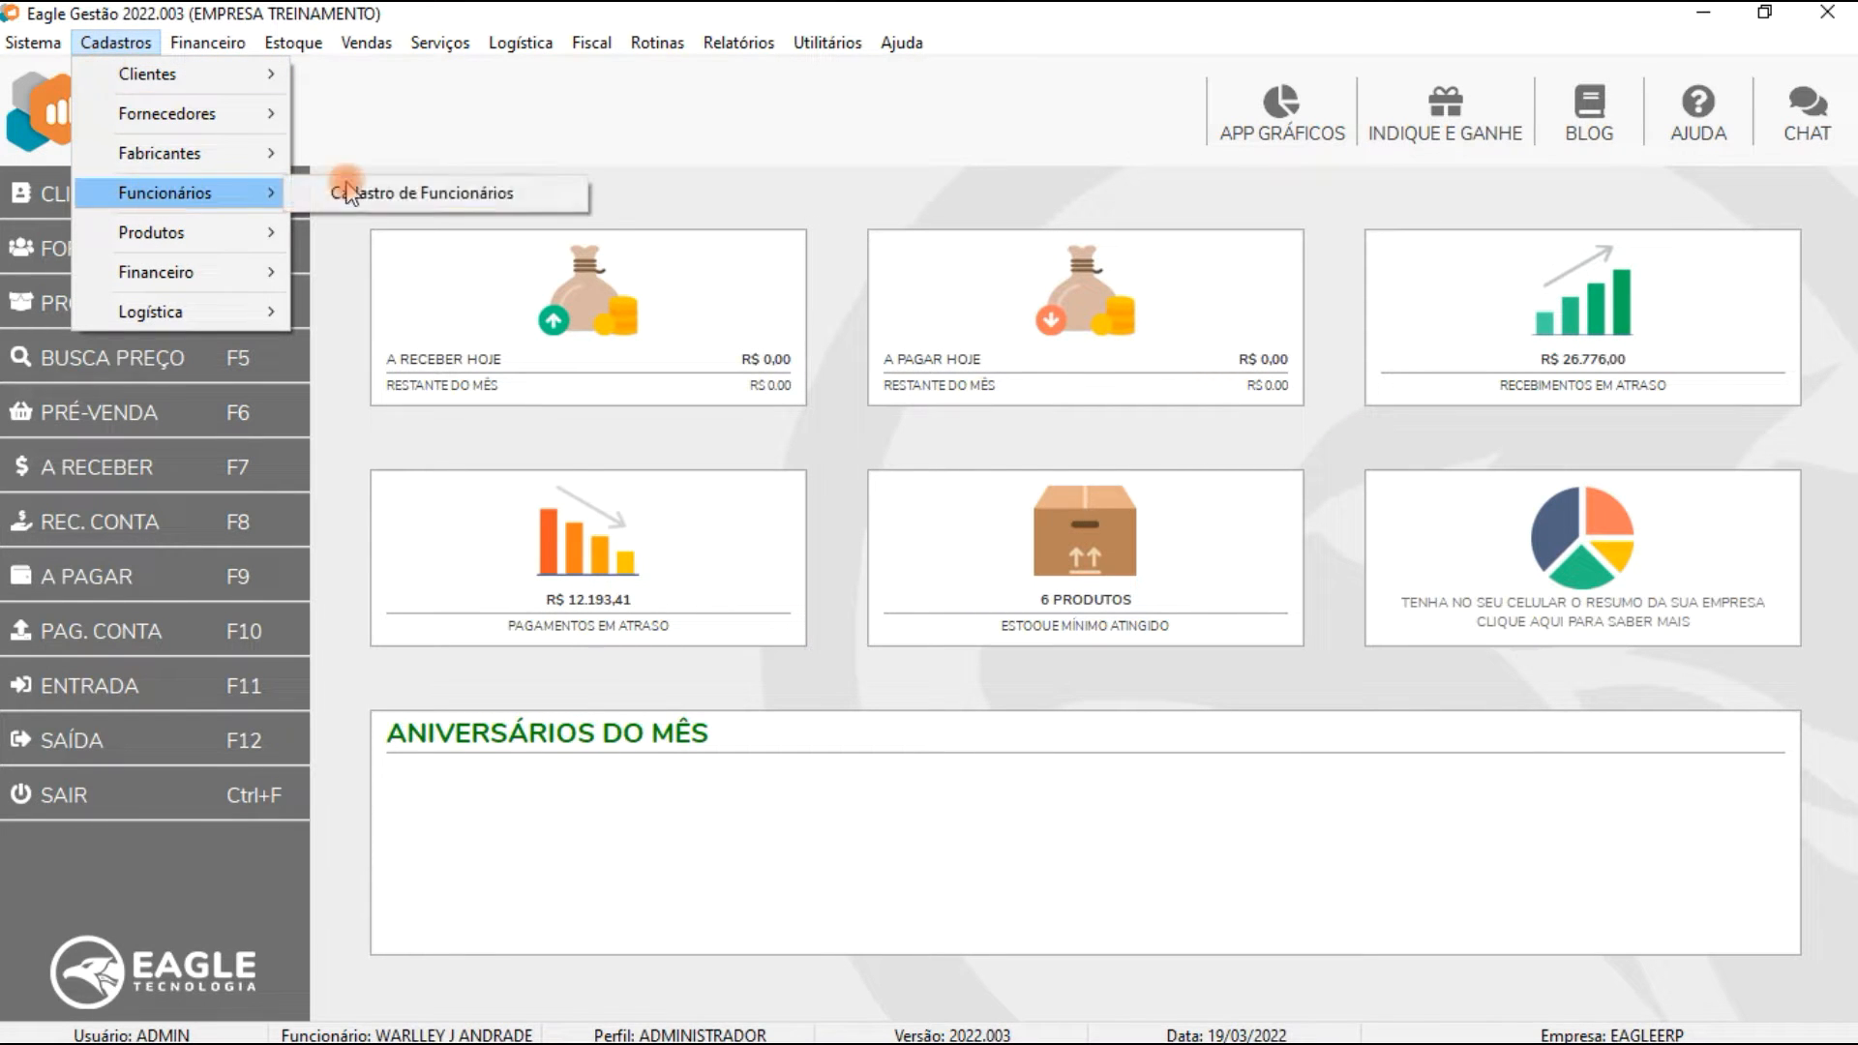
left_click(421, 191)
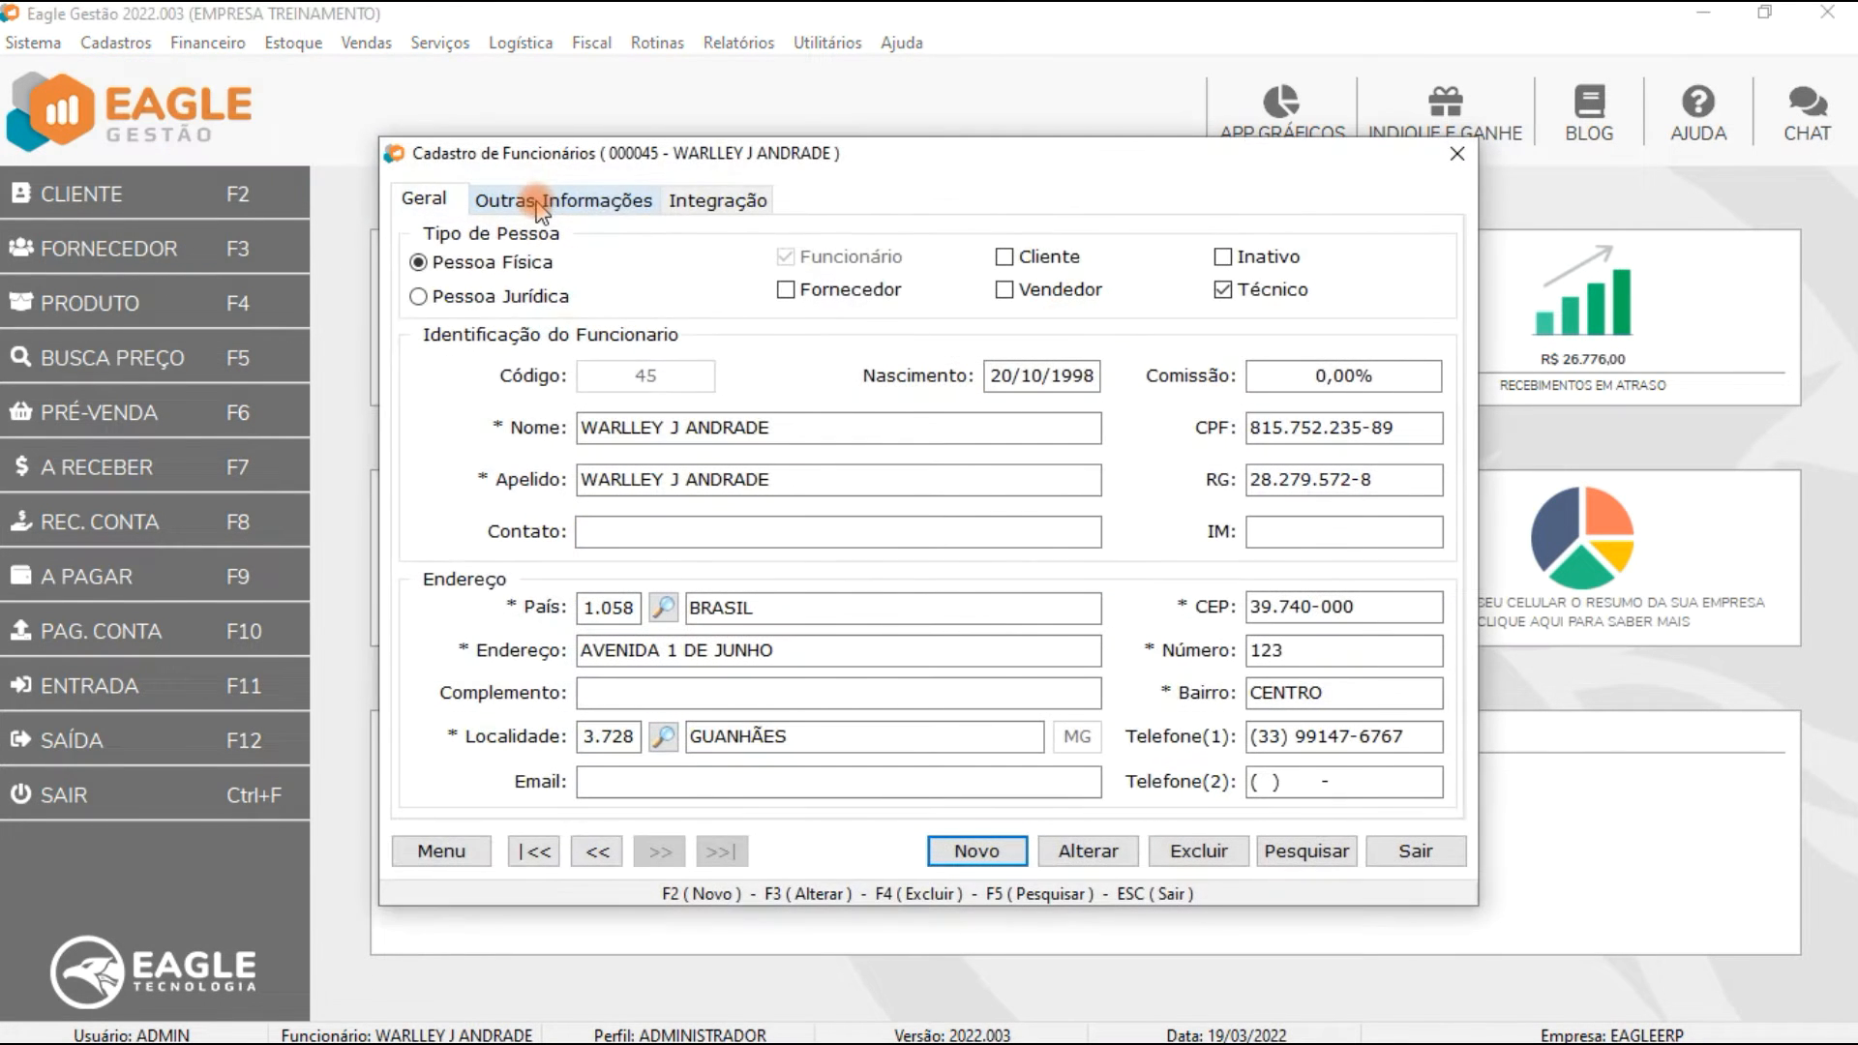
left_click(721, 203)
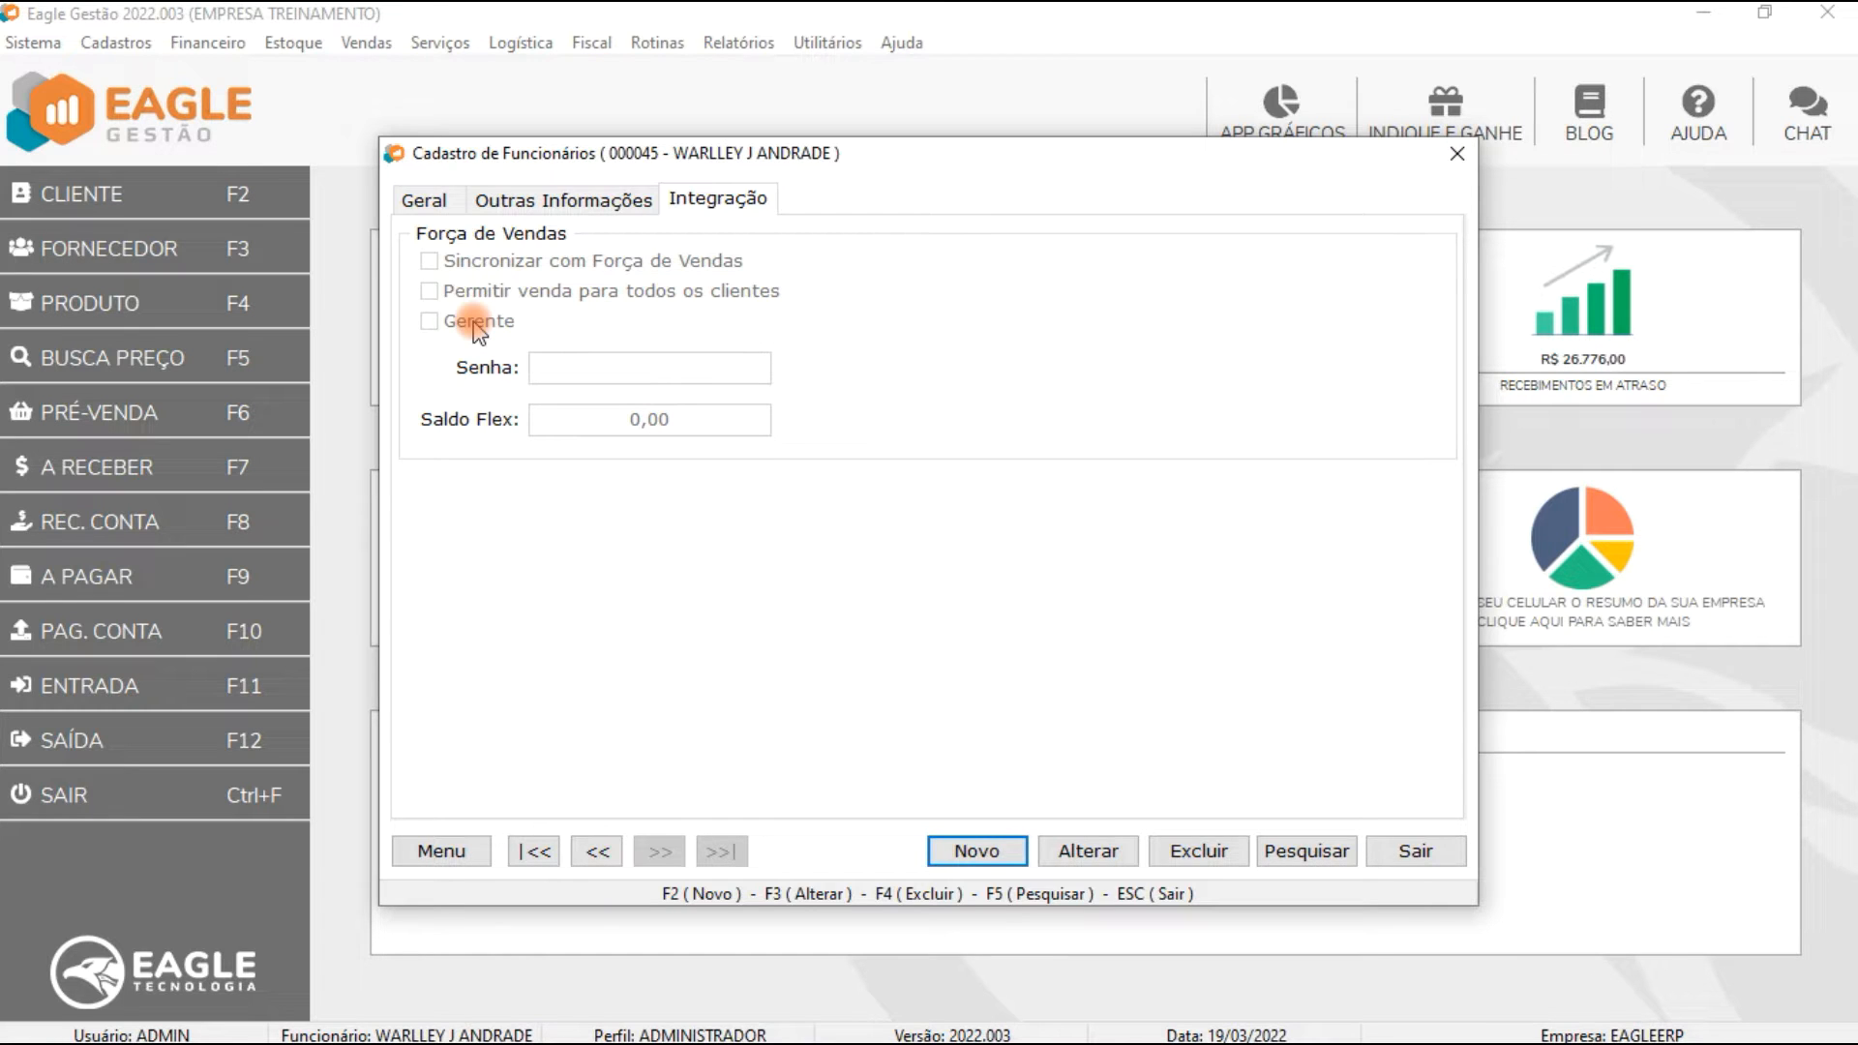
key("F3")
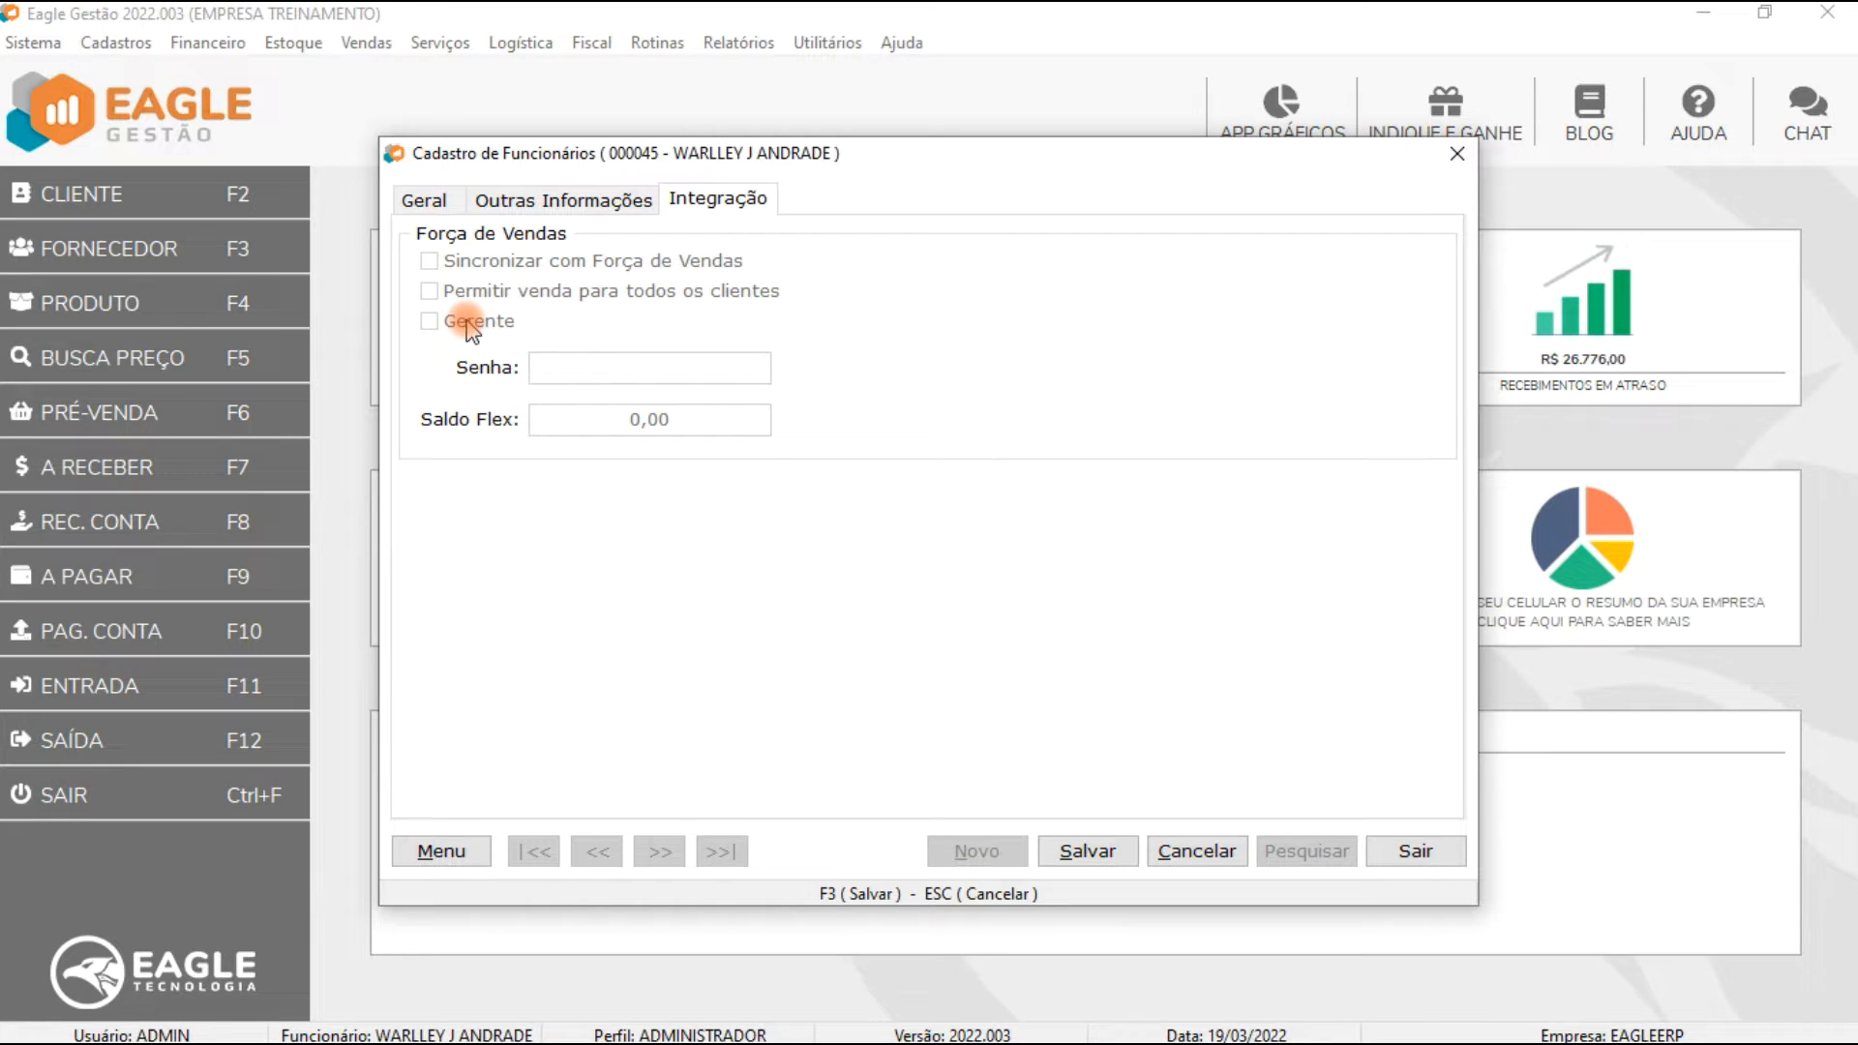
left_click(427, 198)
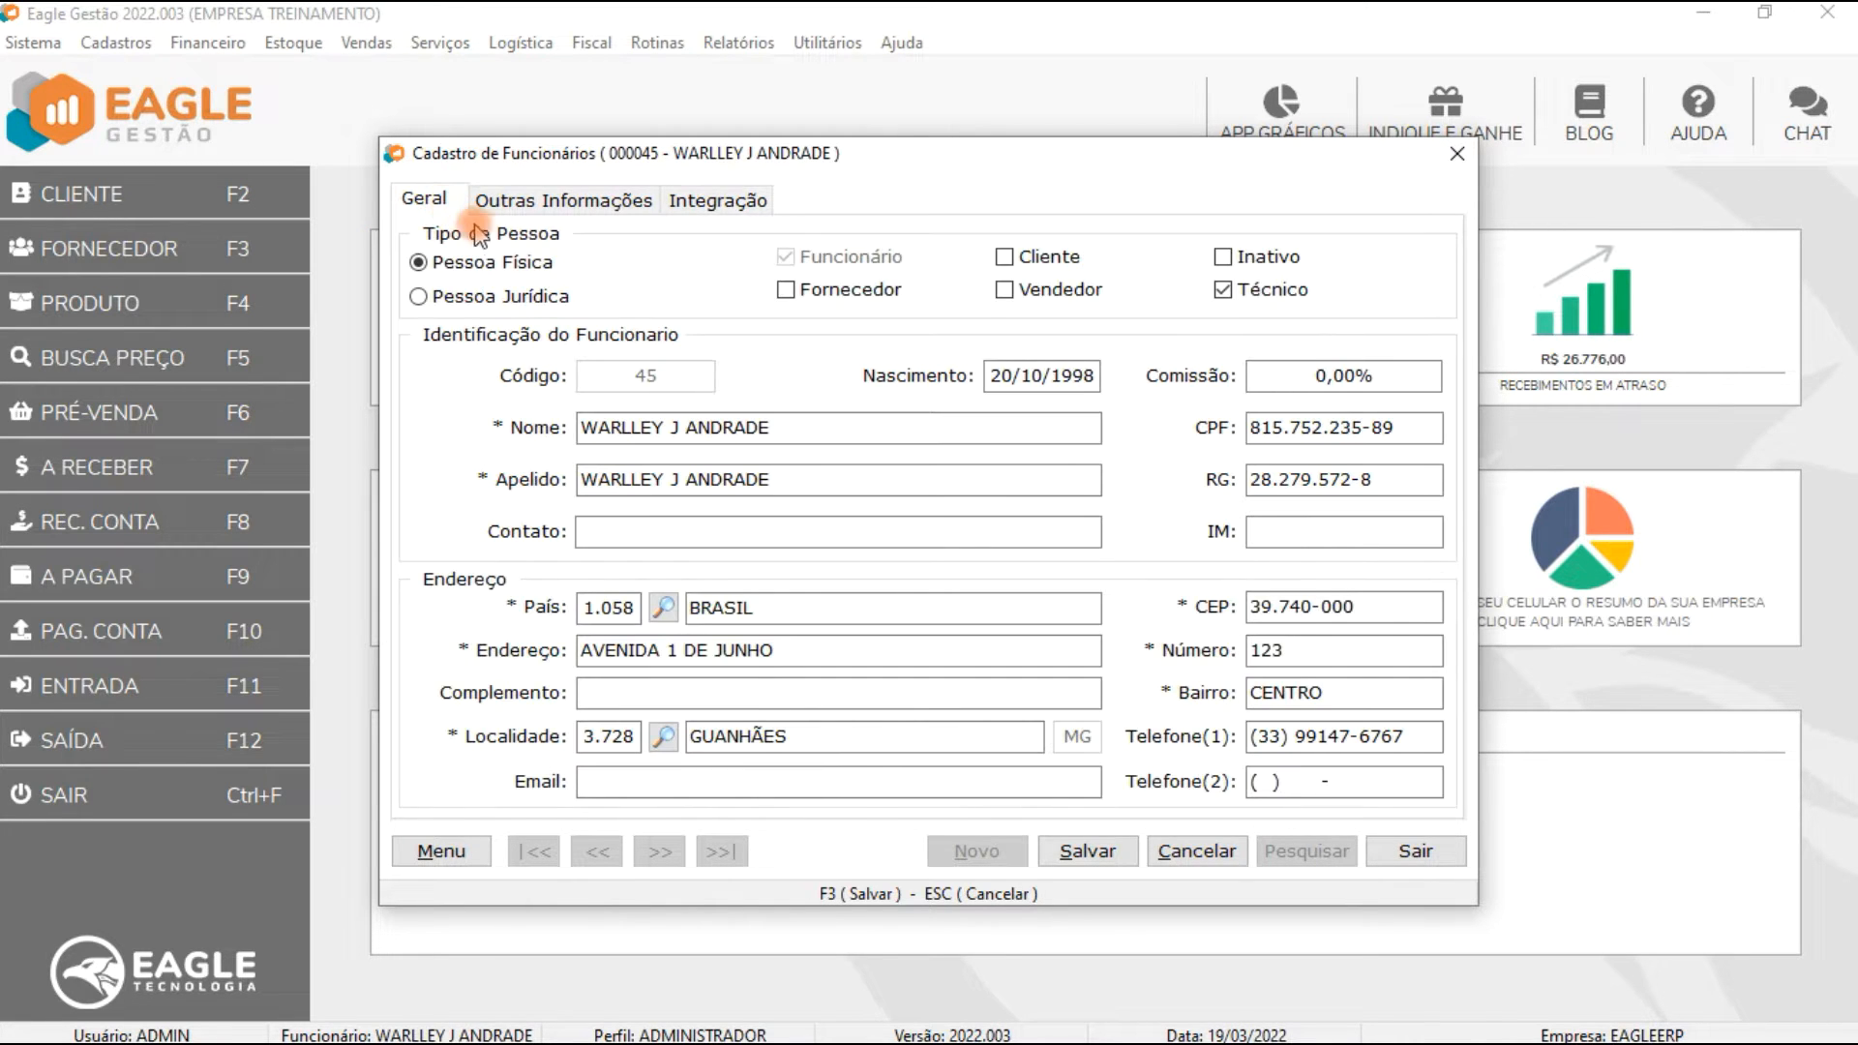
left_click(1018, 290)
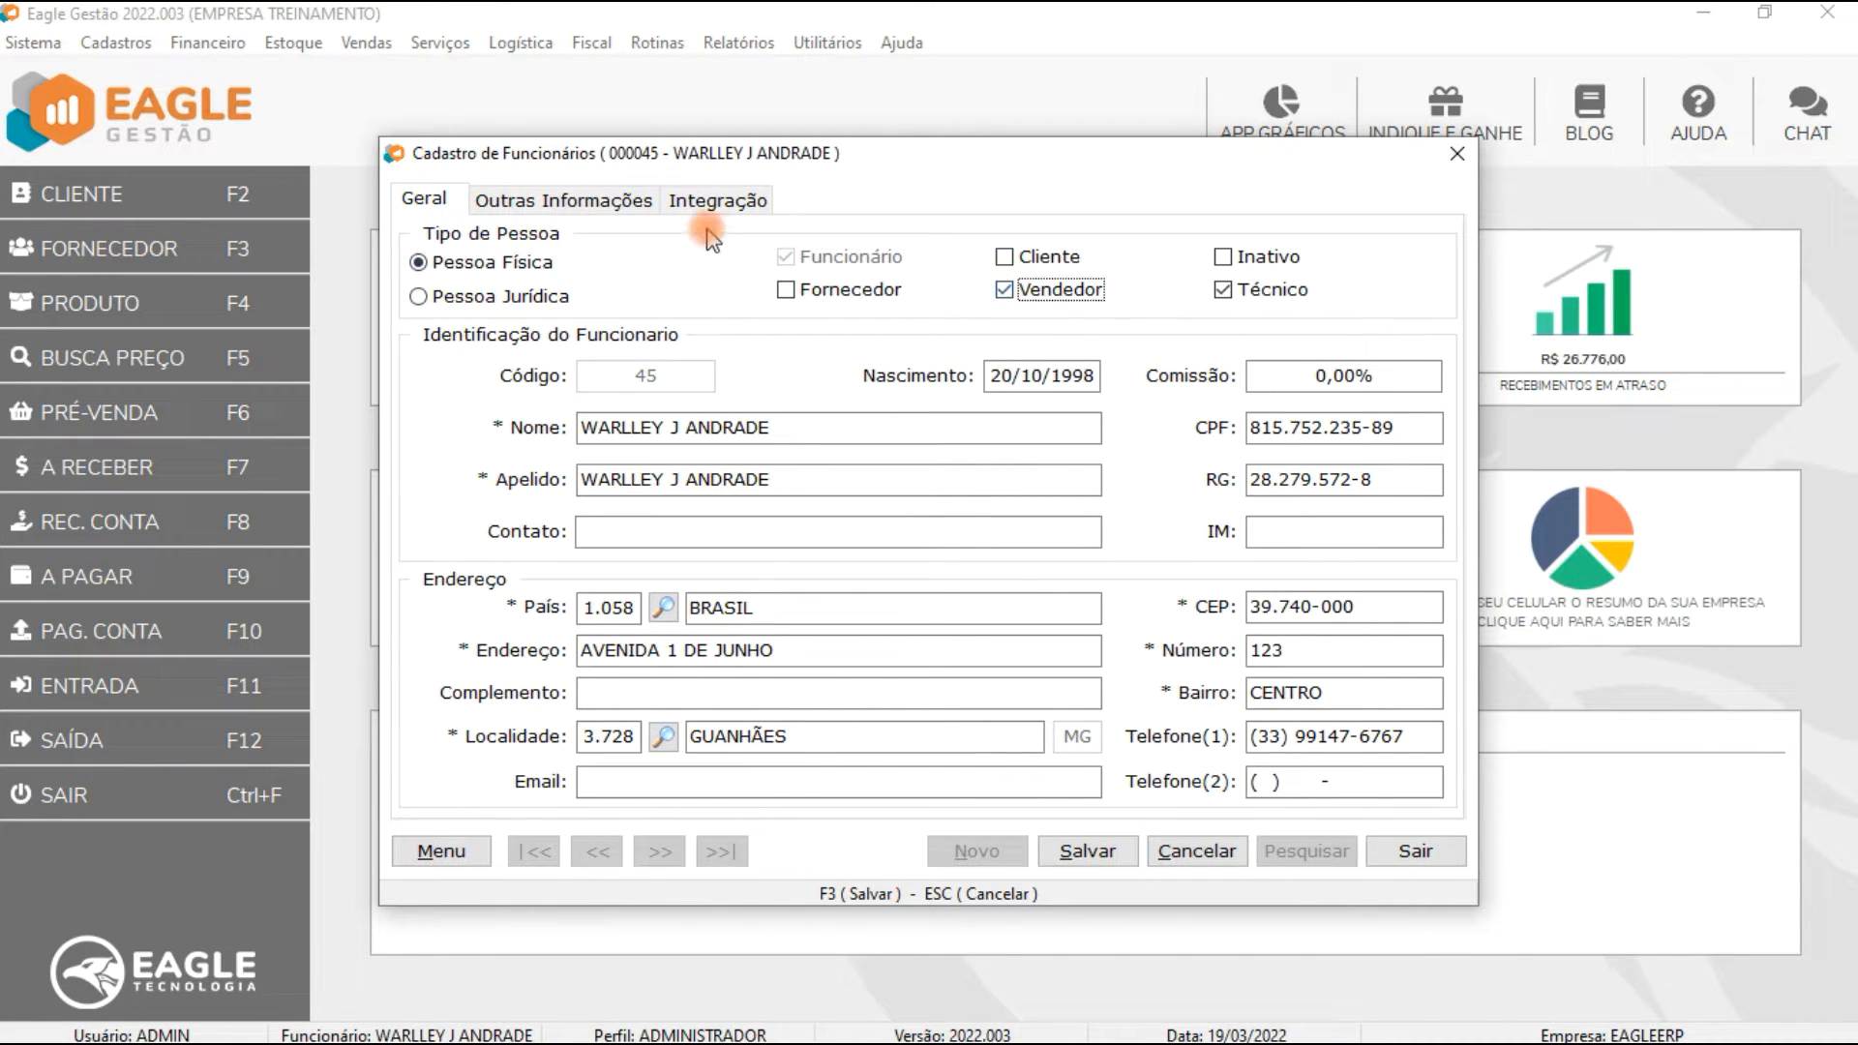
Step: Enable Sincronizar com Força de Vendas and Gerente in the employee's integration settings
left_click(716, 203)
left_click(429, 261)
left_click(429, 321)
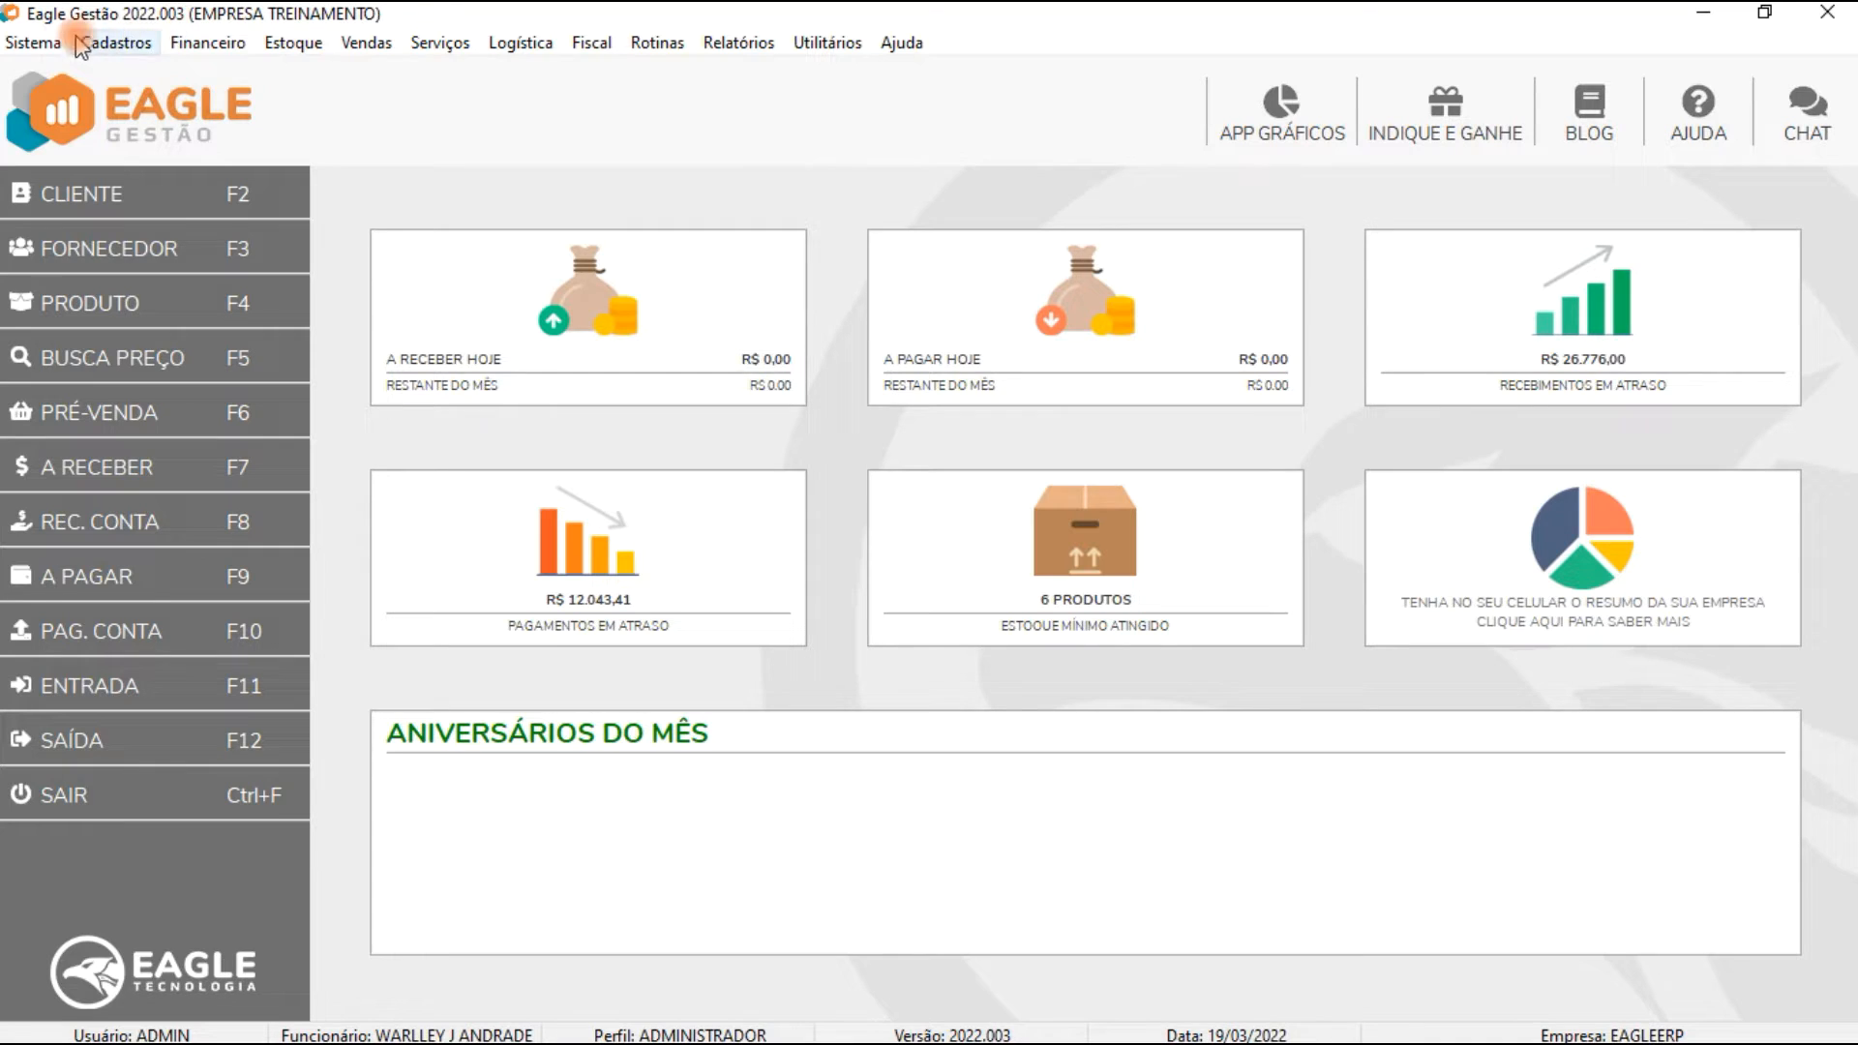
Step: Open the USUARIO profile and examine the Financeiro permissions under Pagamento/Recebimento em Massa, then exit
left_click(36, 43)
left_click(116, 154)
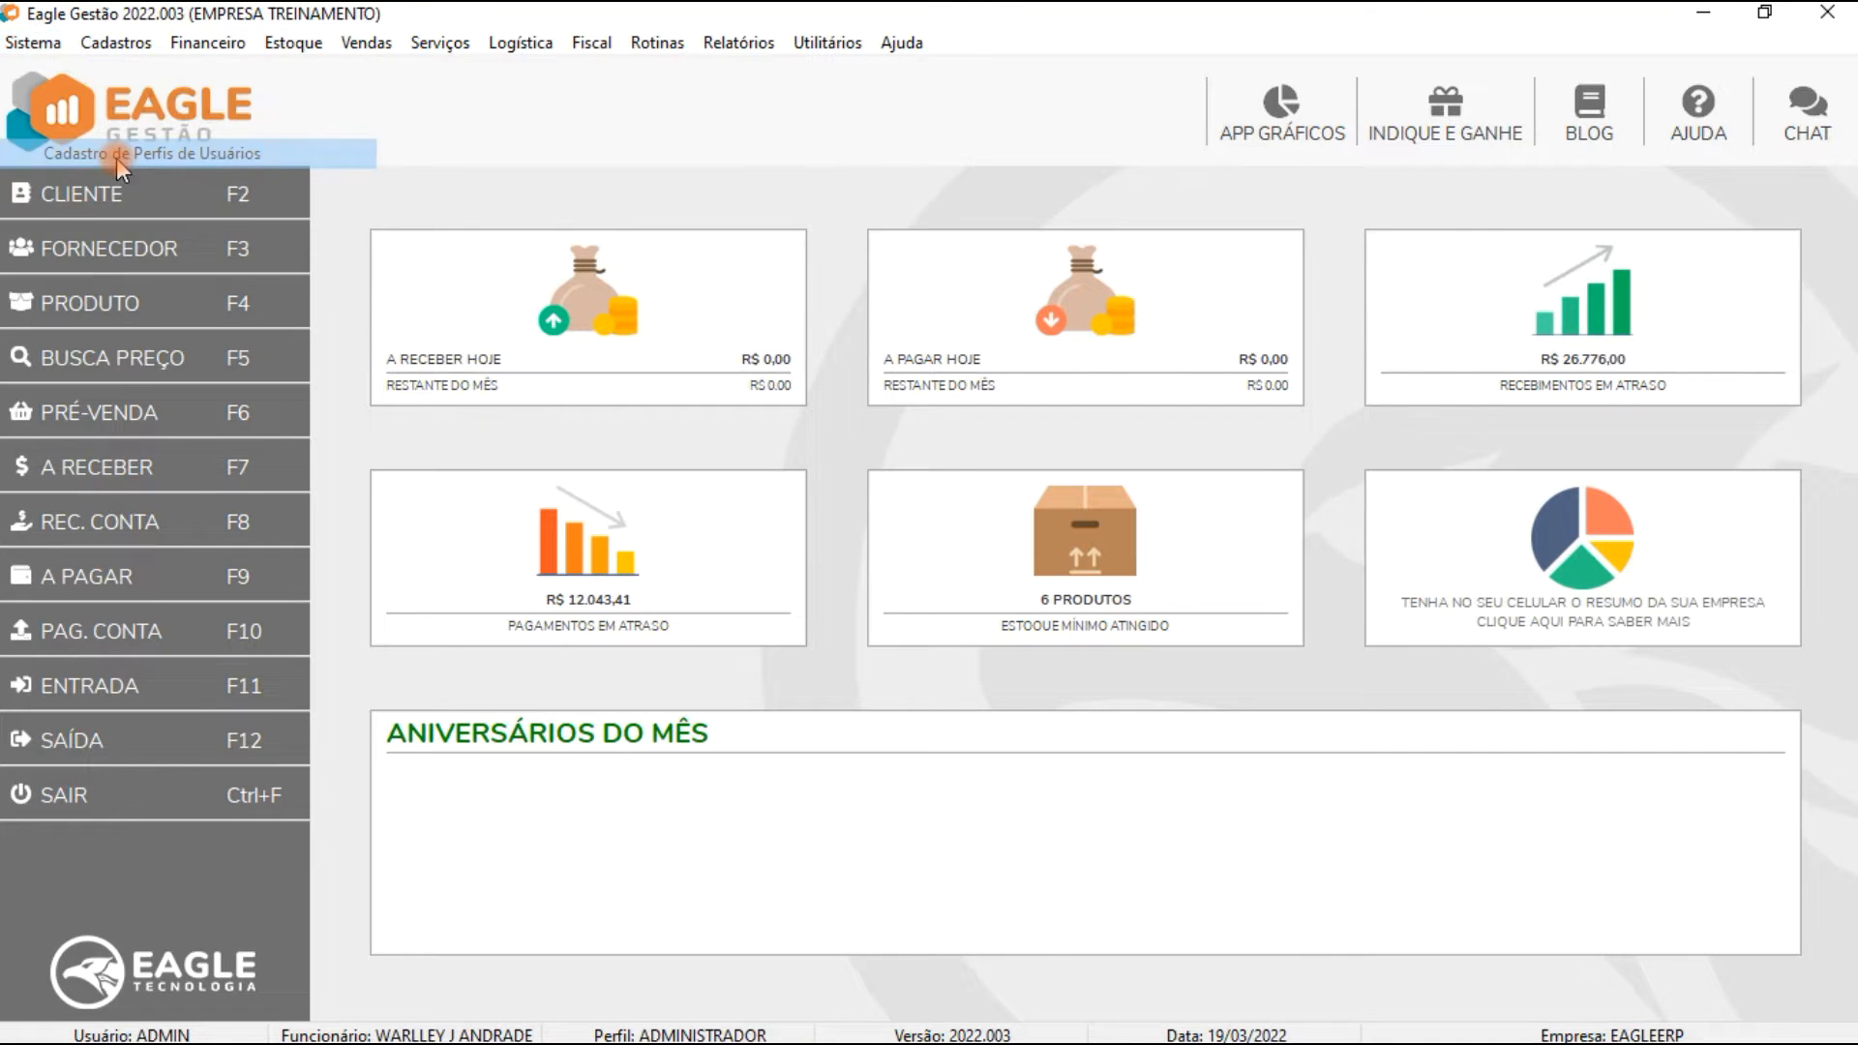
key("F3")
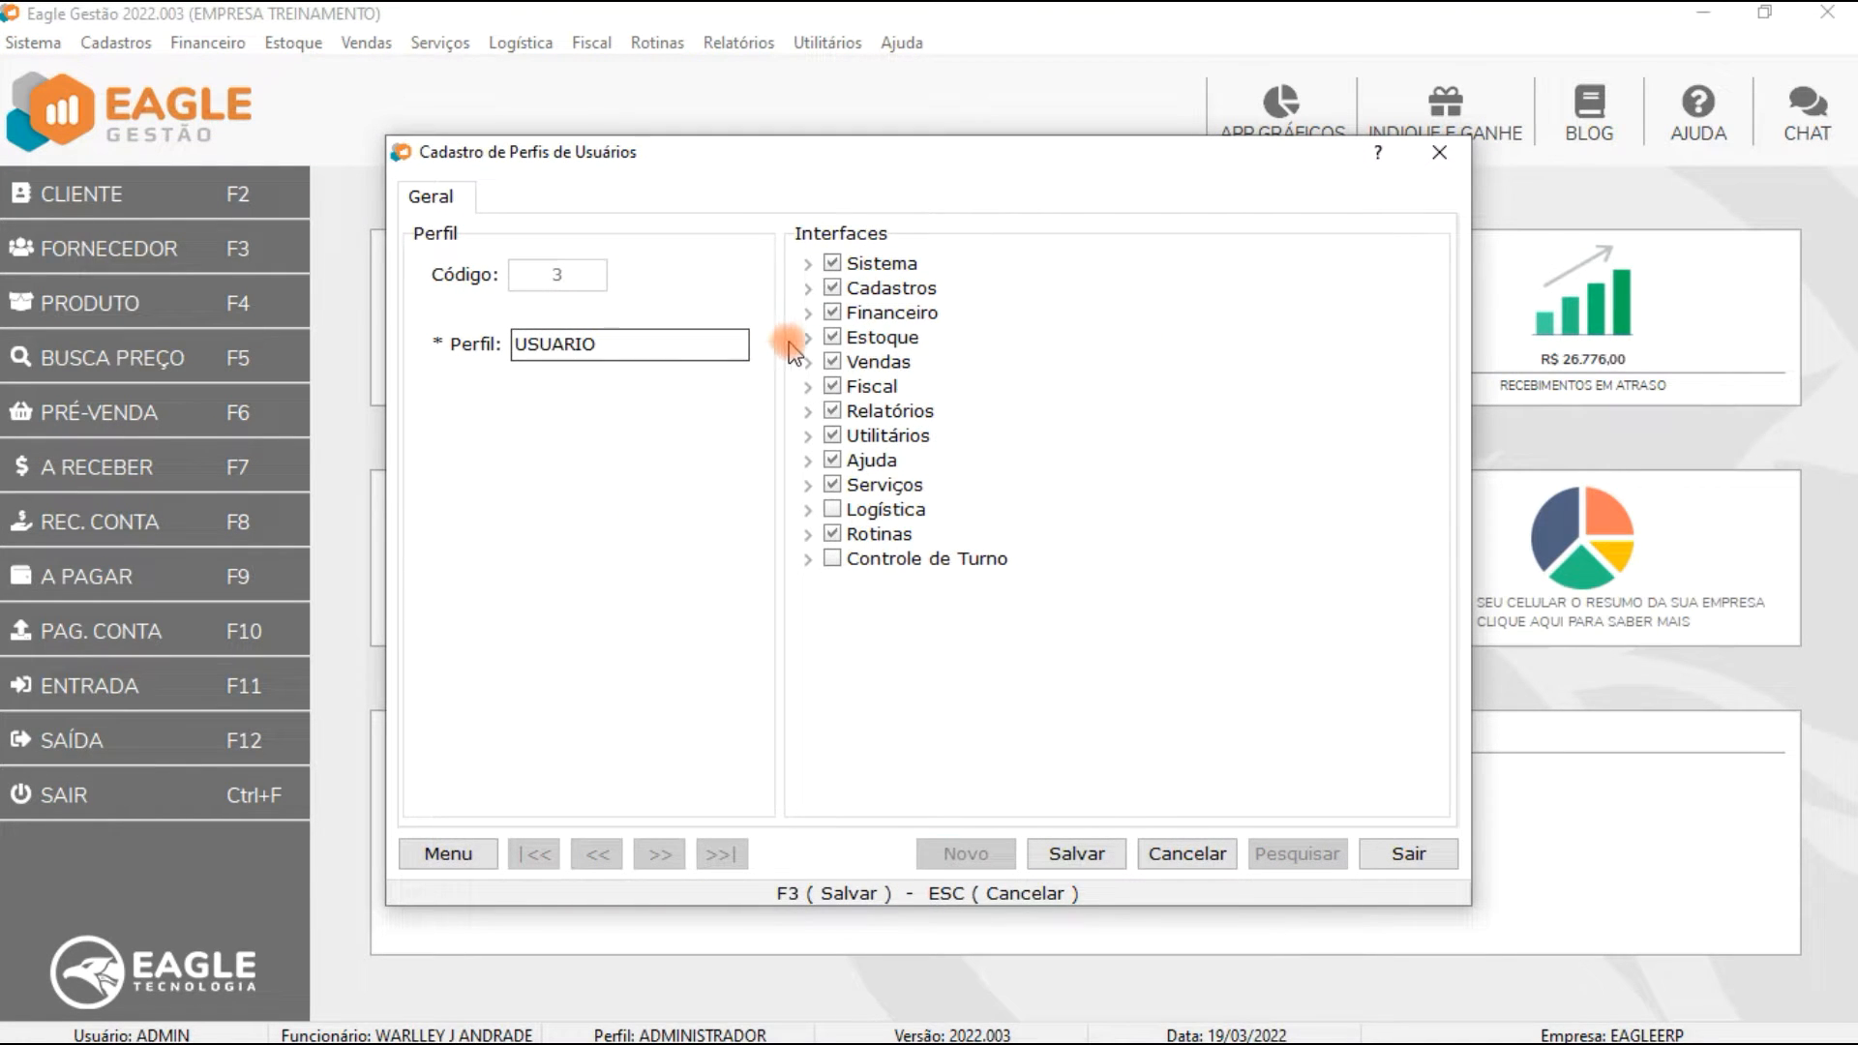
left_click(808, 313)
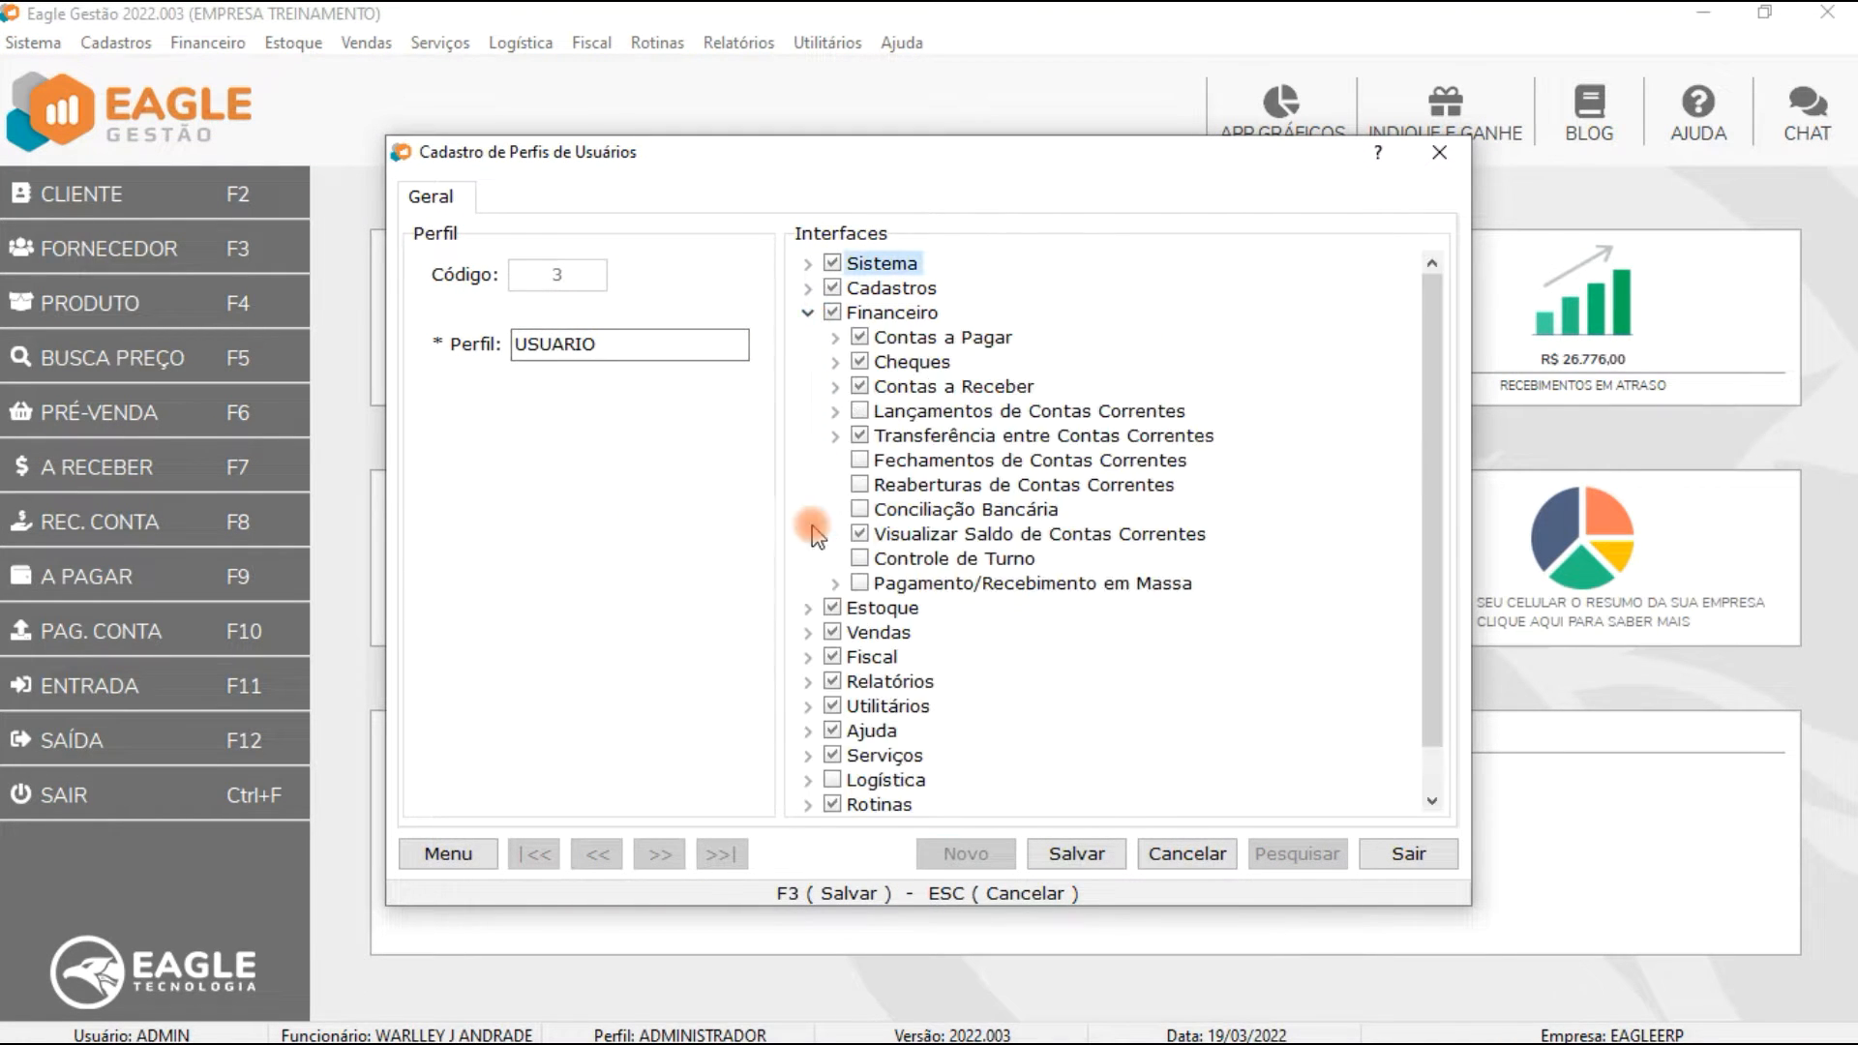
left_click(836, 584)
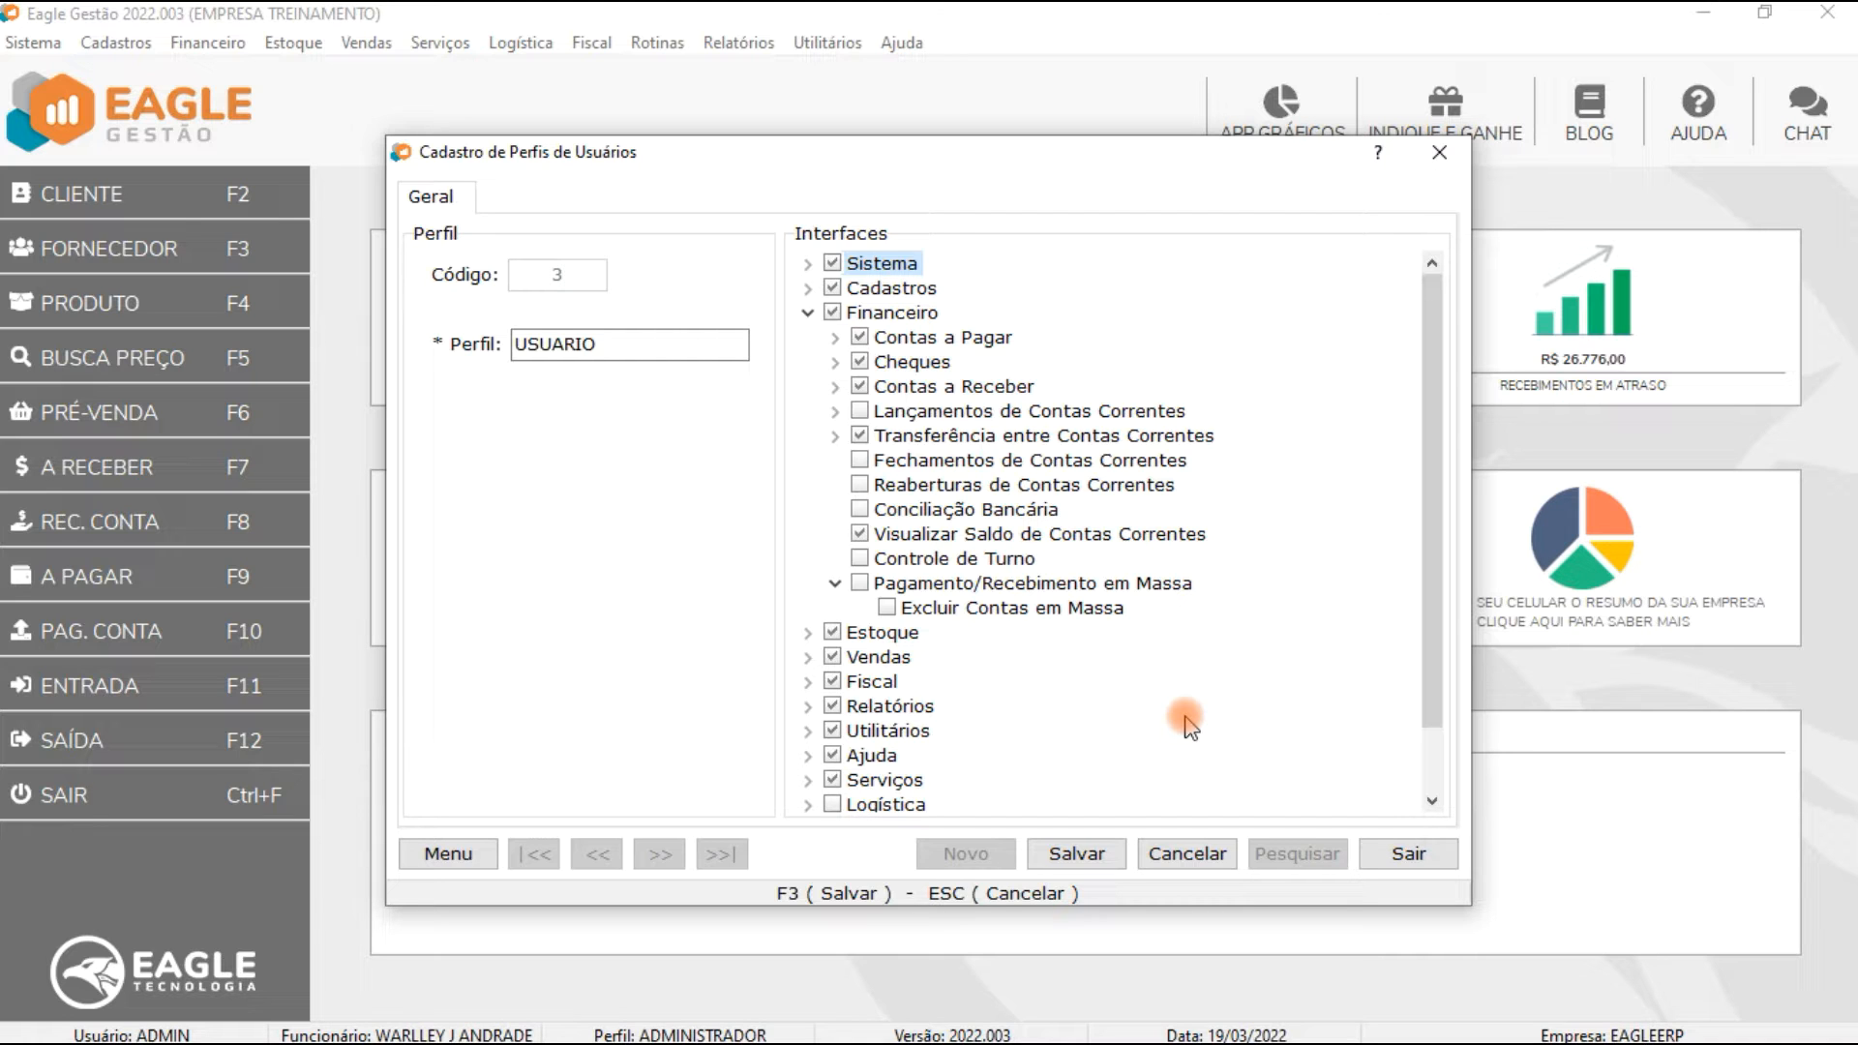
left_click(1409, 855)
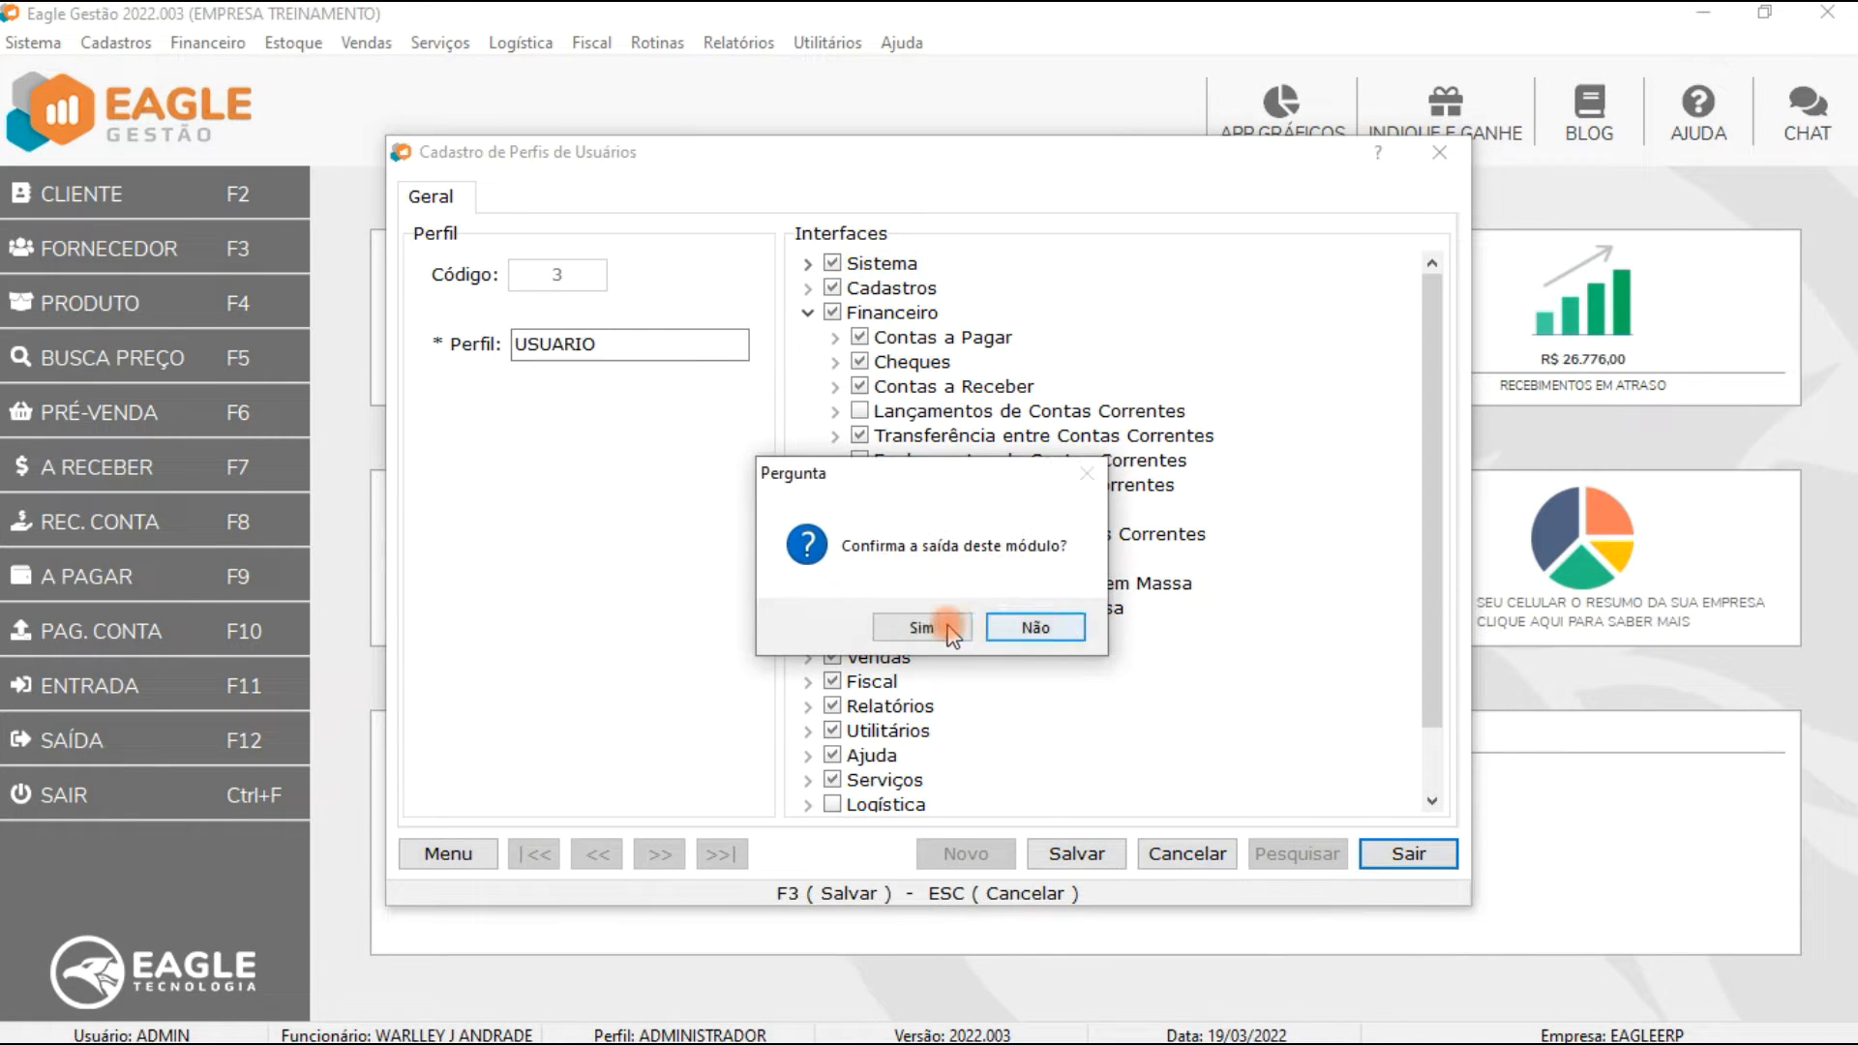
left_click(924, 626)
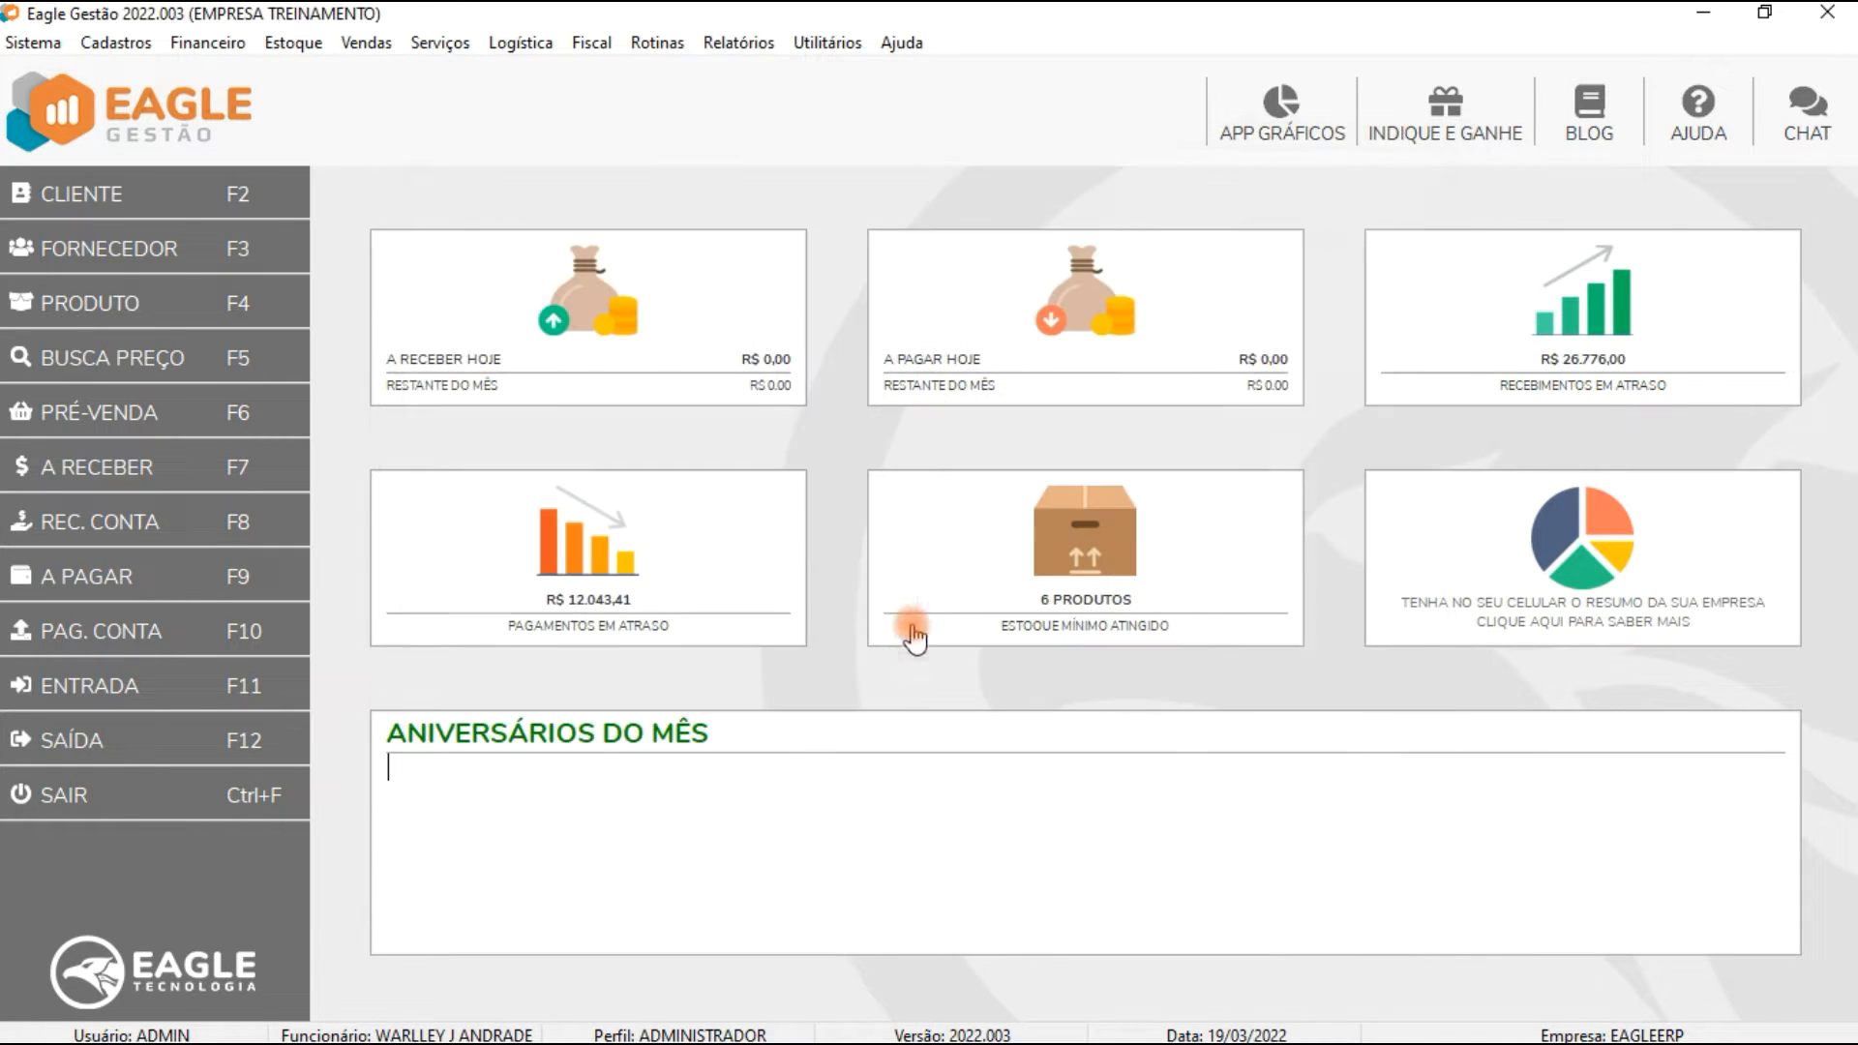
Step: In the Financeiro module, try to delete the selected payable accounts without giving the manager password
left_click(1704, 14)
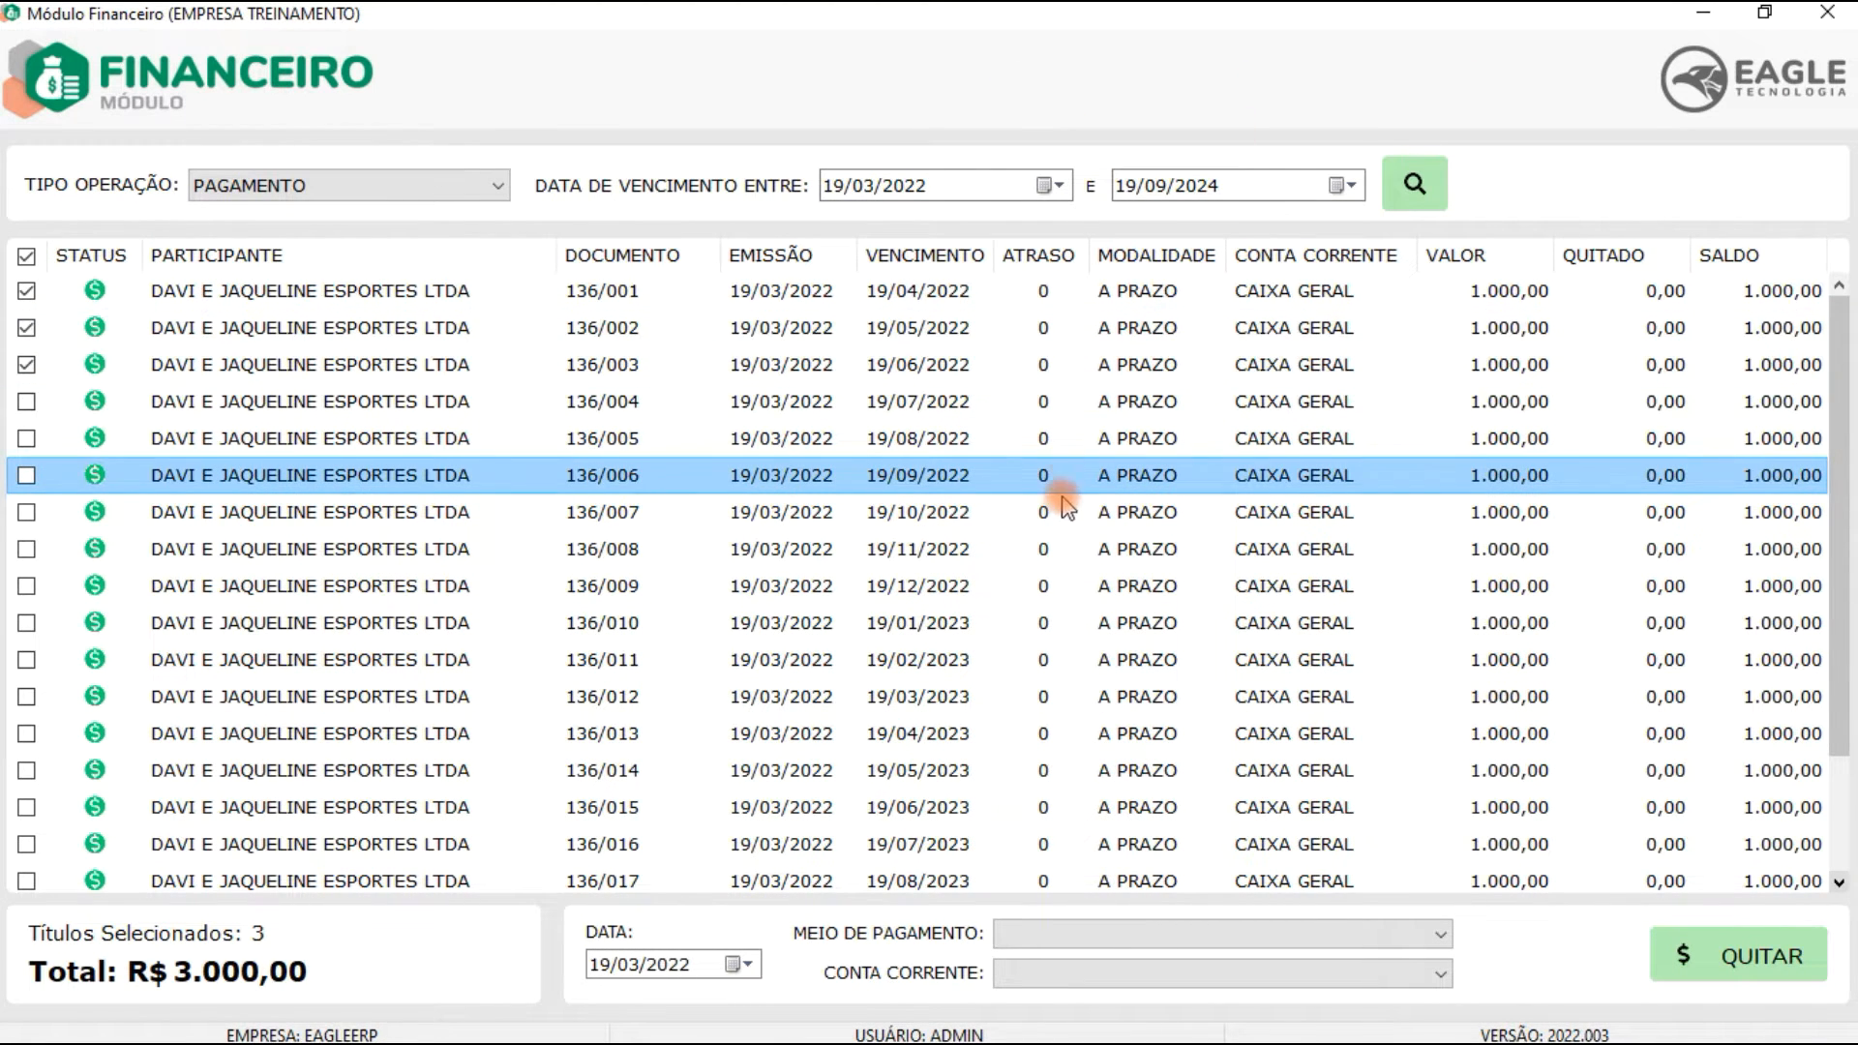
right_click(998, 514)
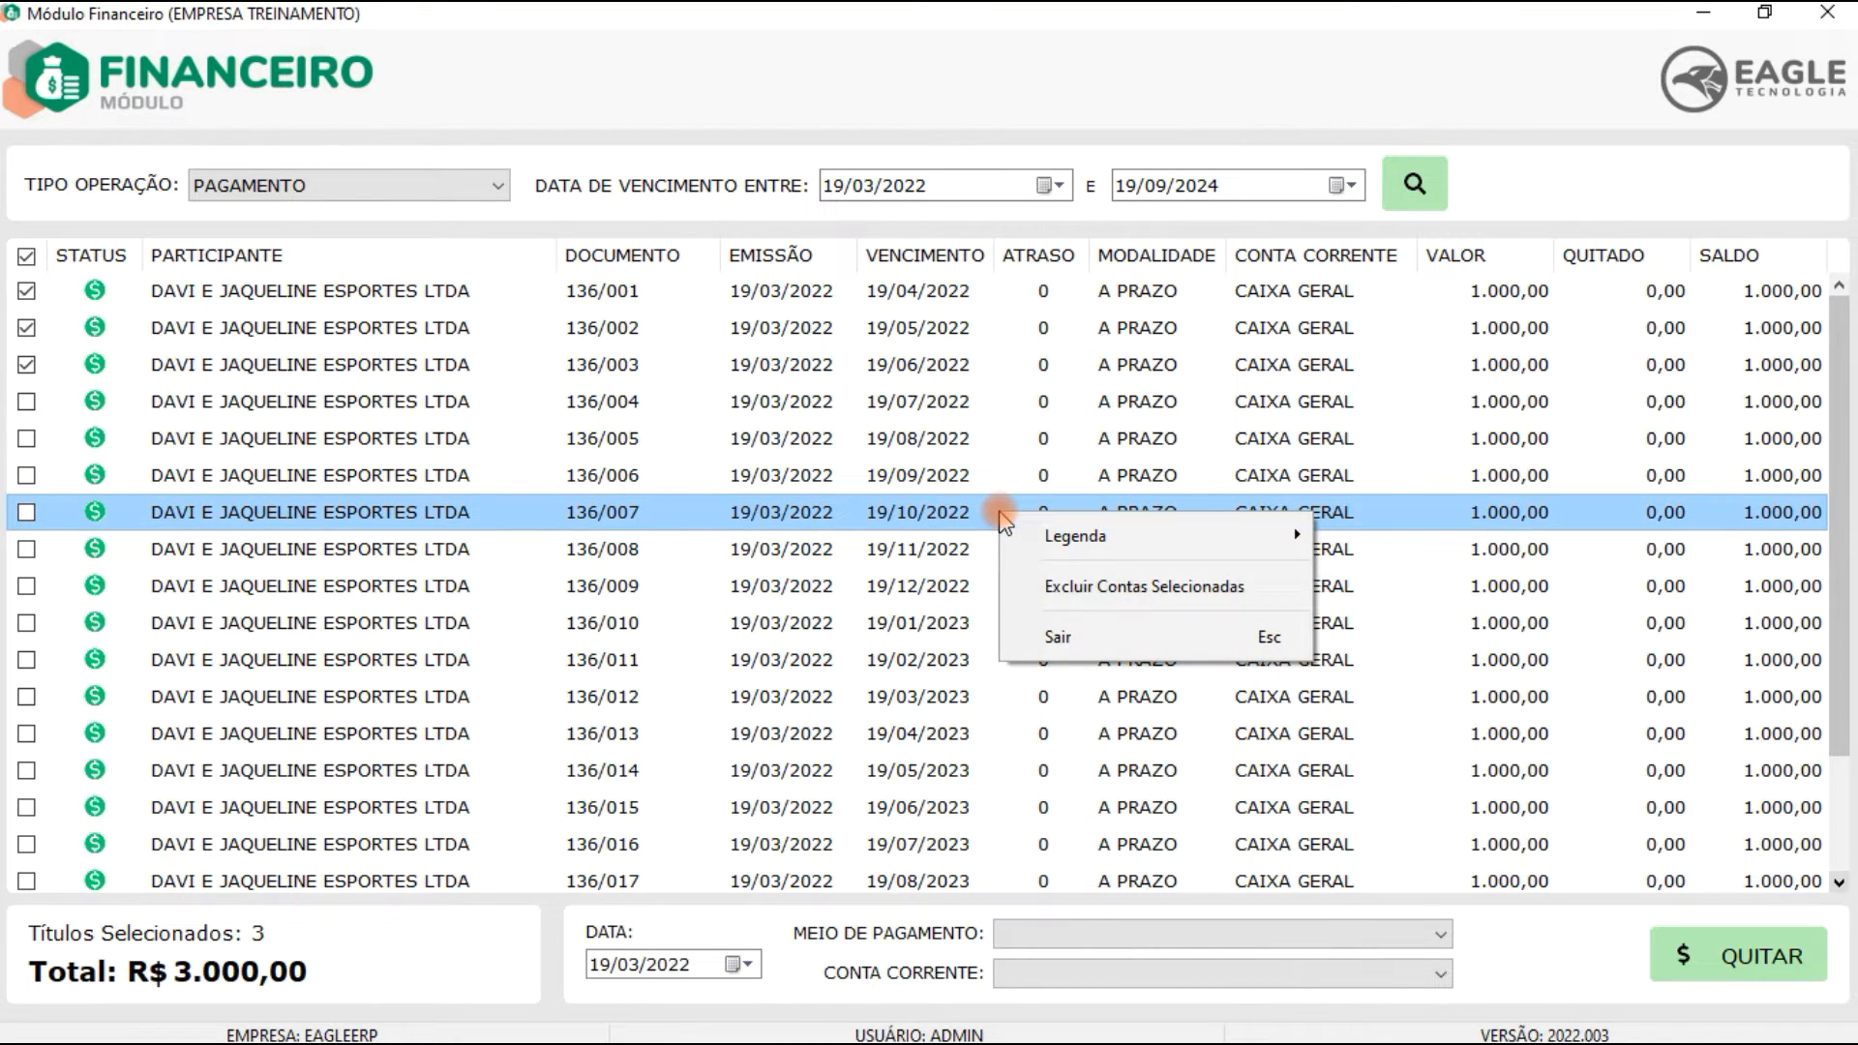
left_click(1065, 598)
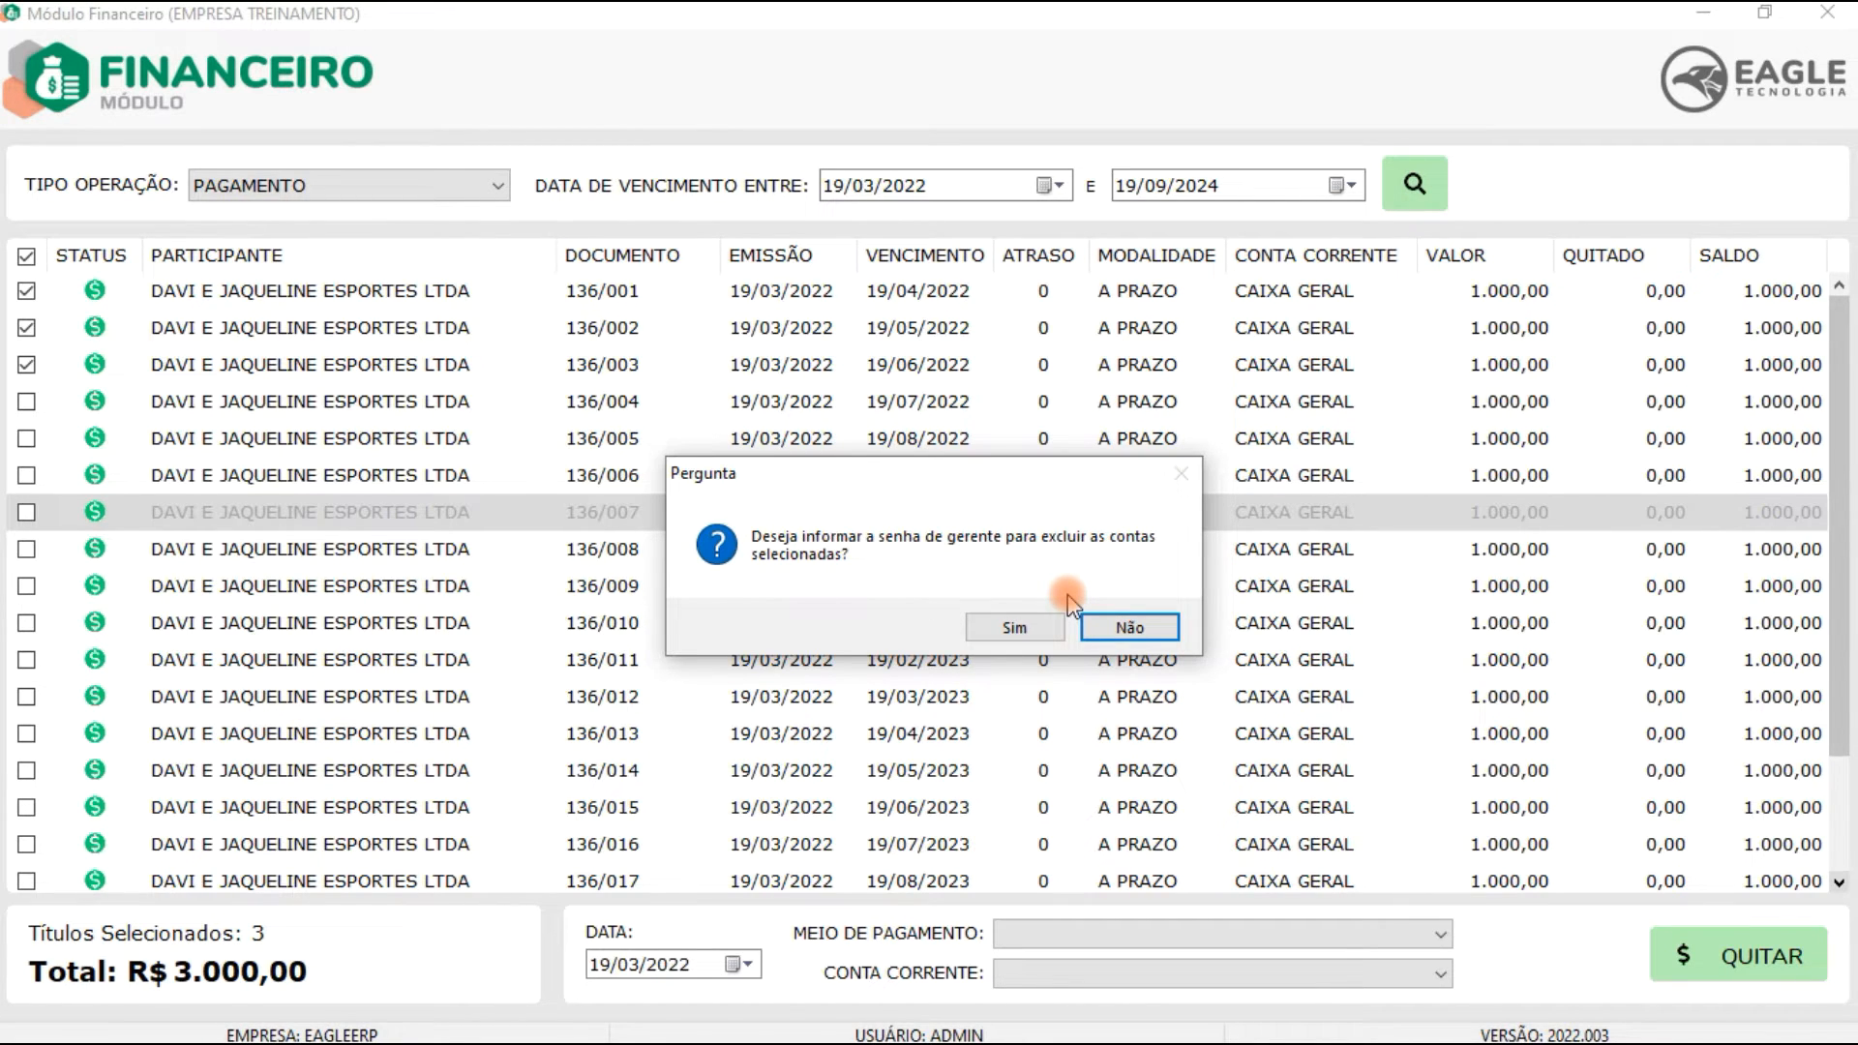
left_click(1147, 628)
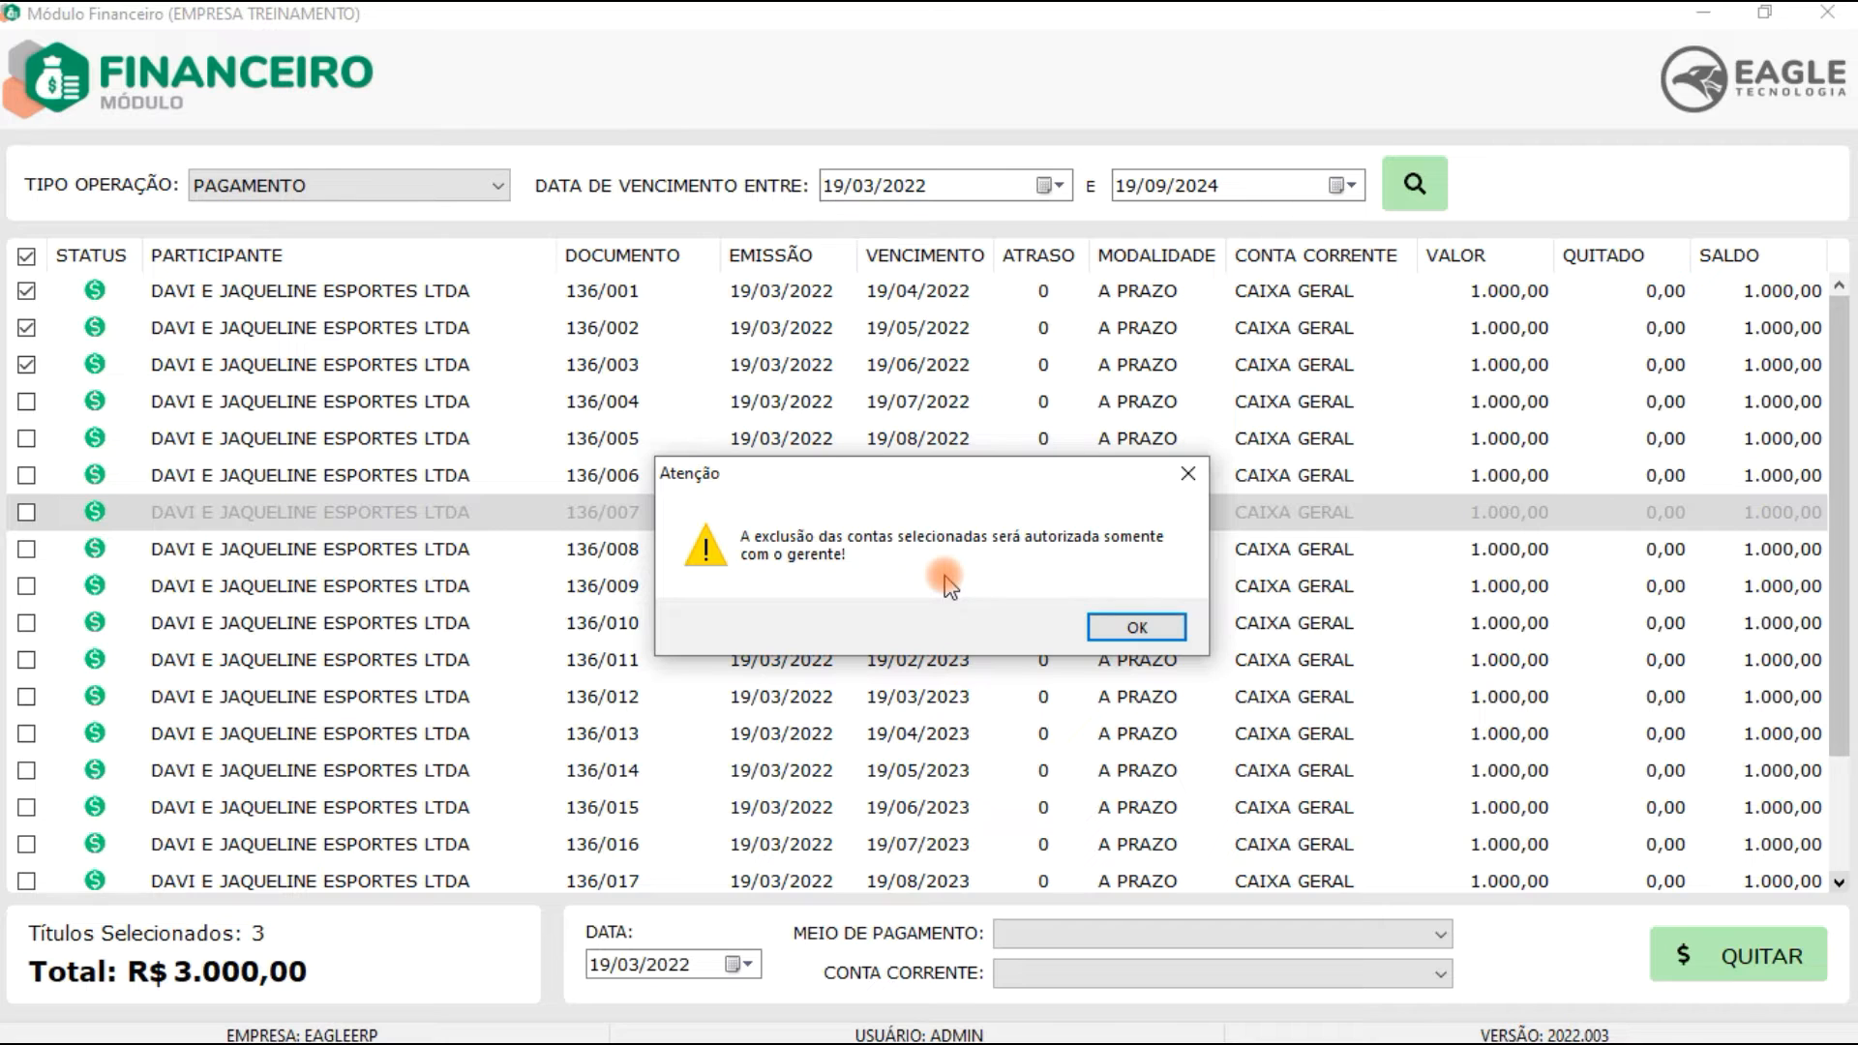
left_click(1140, 627)
Step: Retry deleting the selected accounts, choose to give the manager password, then cancel the login
key("Delete")
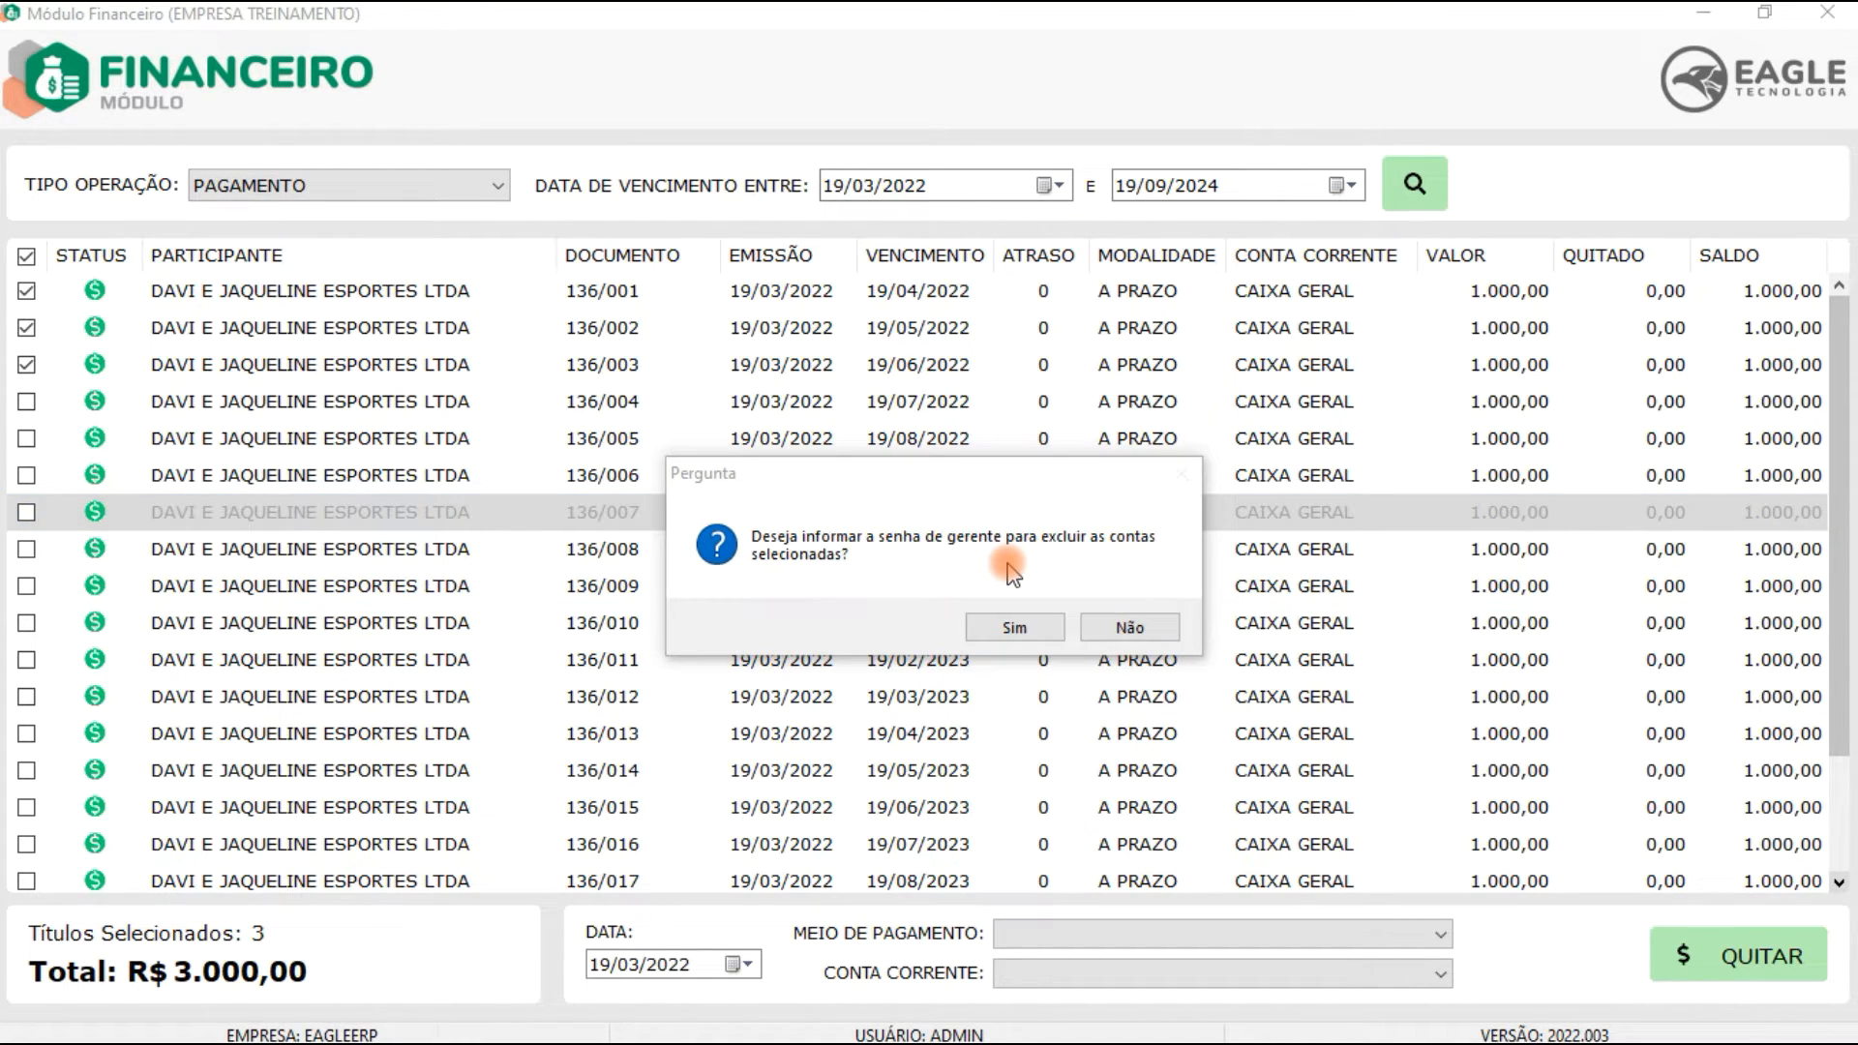
left_click(1008, 626)
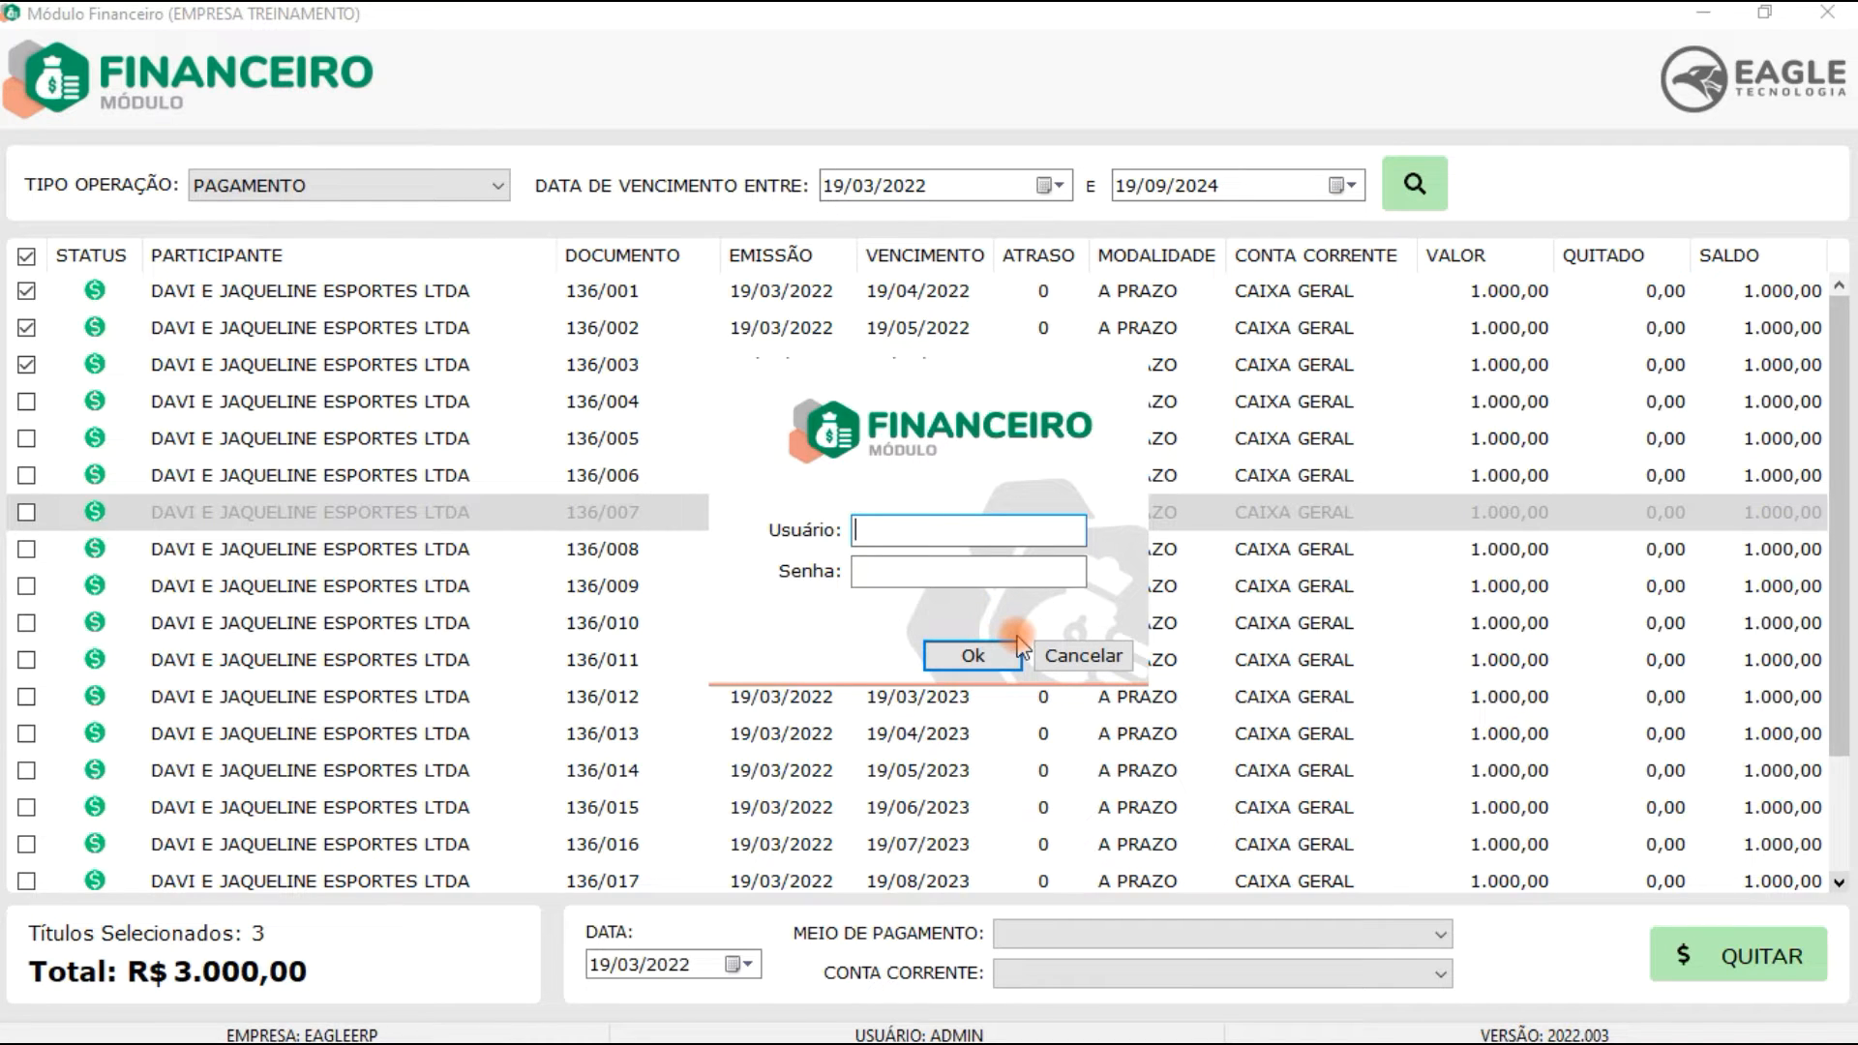
left_click(1093, 656)
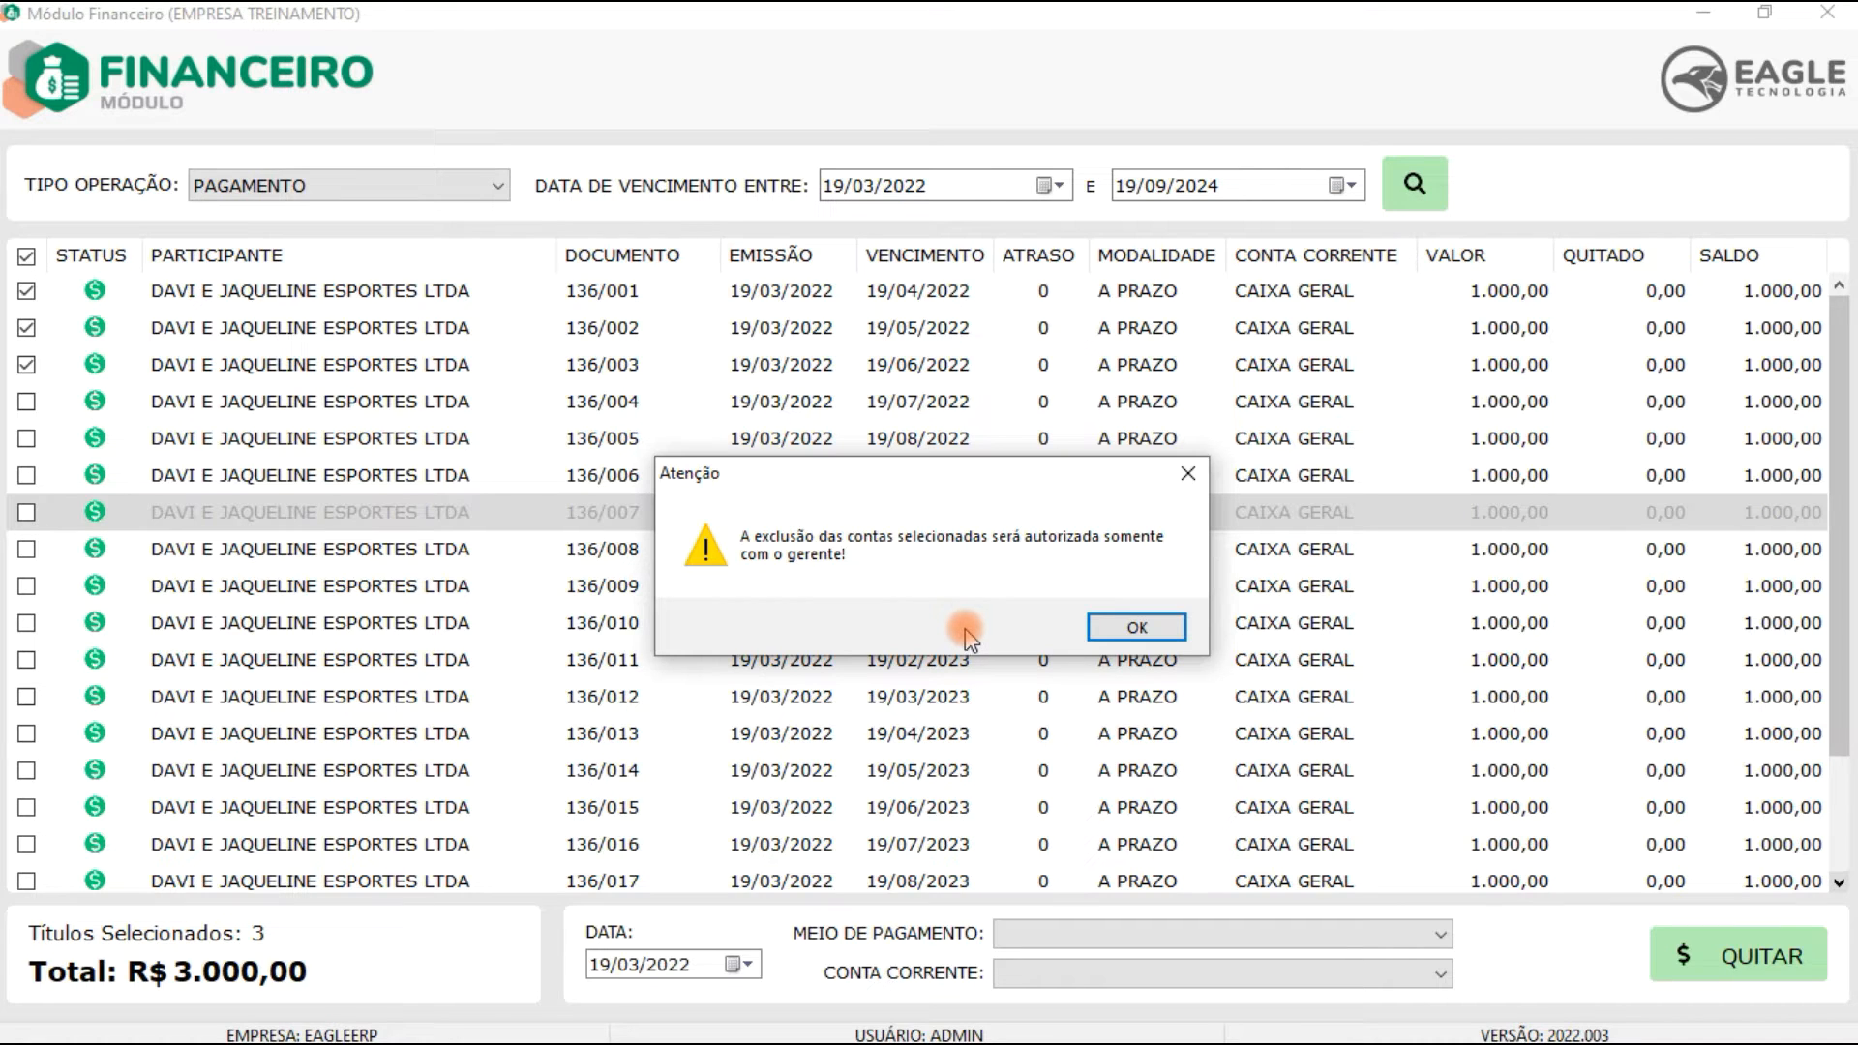
left_click(1152, 627)
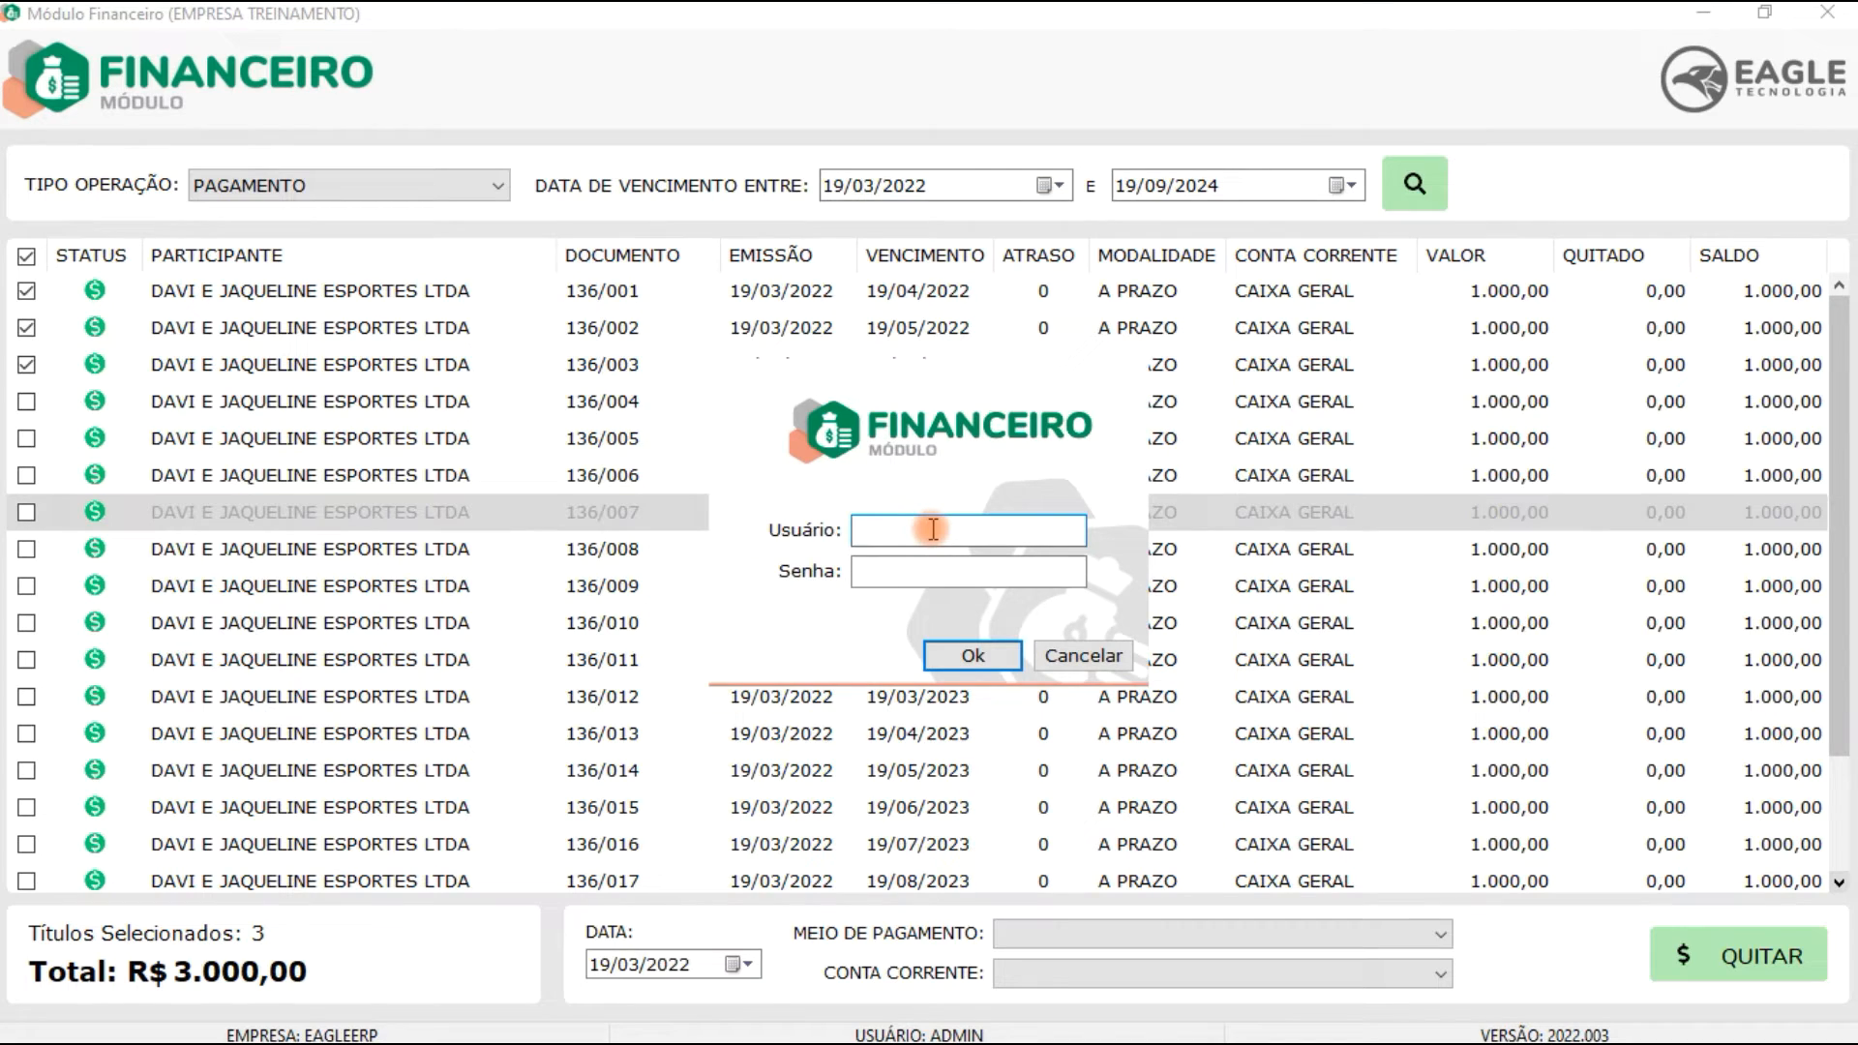
Step: Enter the manager user name ADMIN and the manager password to authorize deleting the selected accounts
type("ADMIN")
key("Tab")
type("12345")
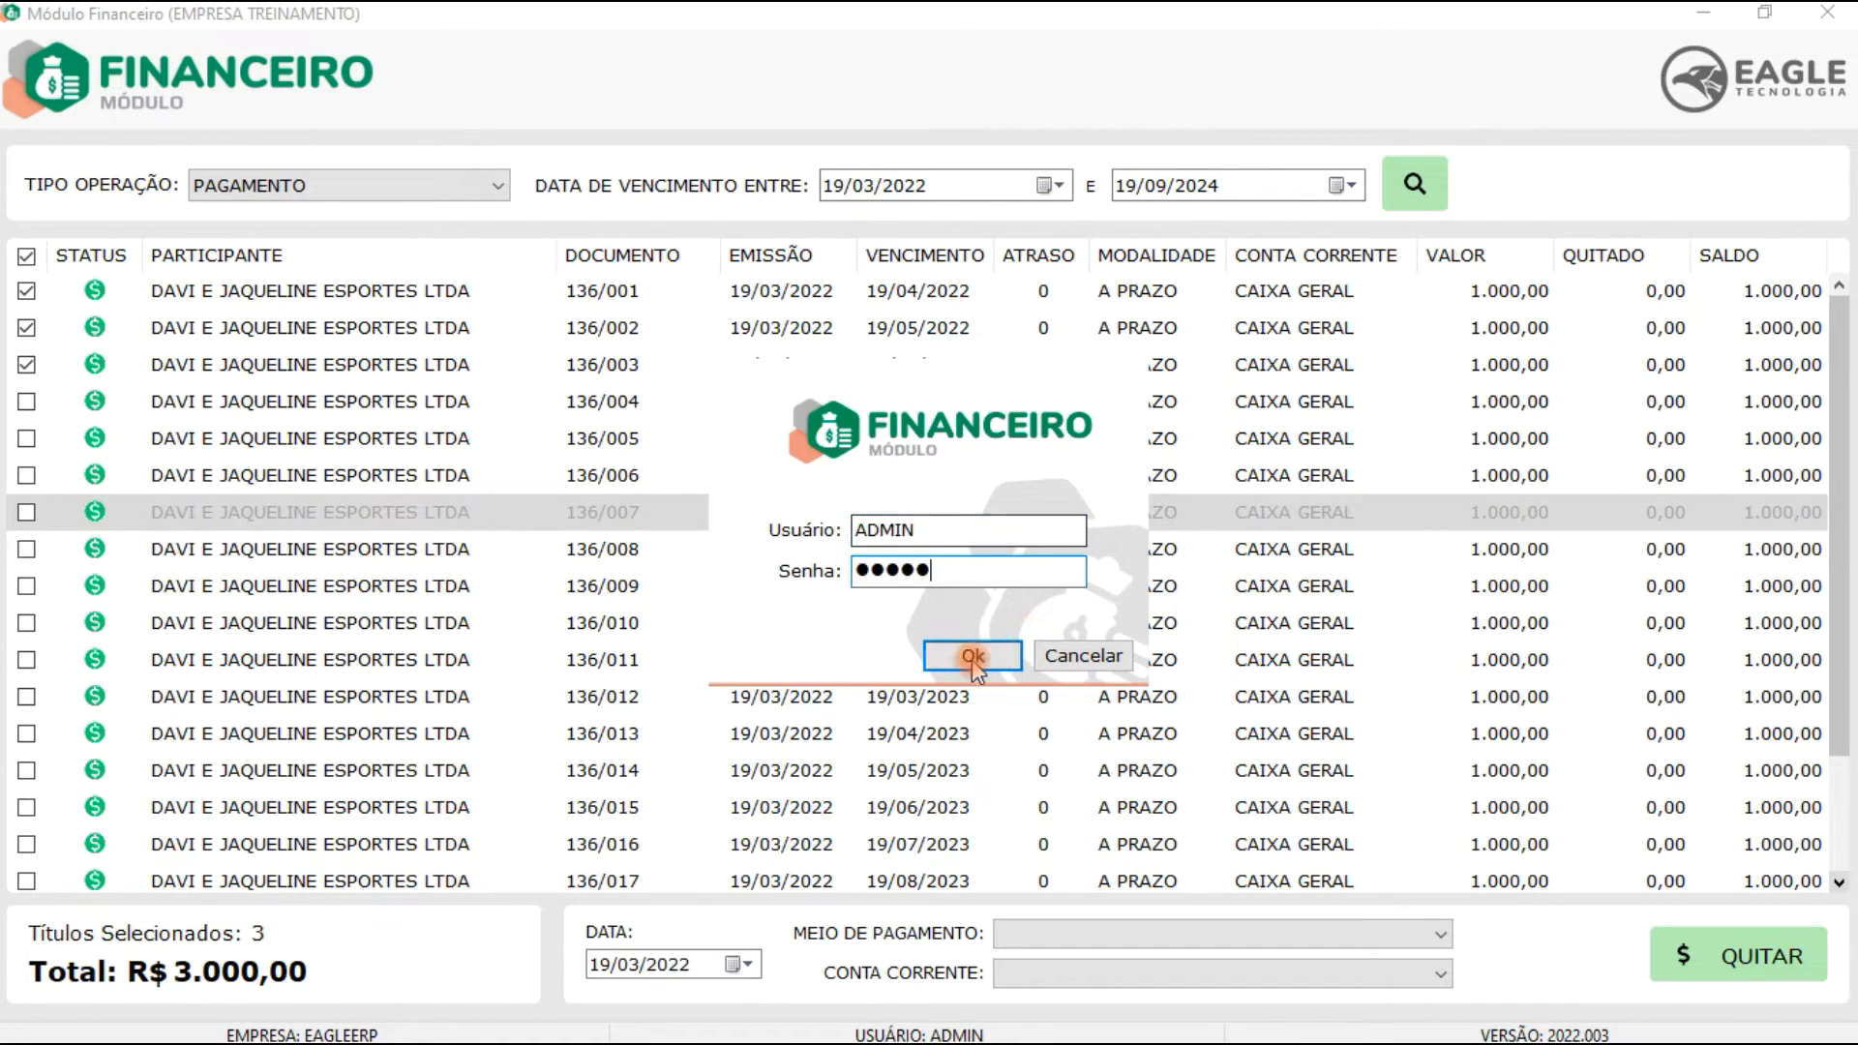
left_click(968, 655)
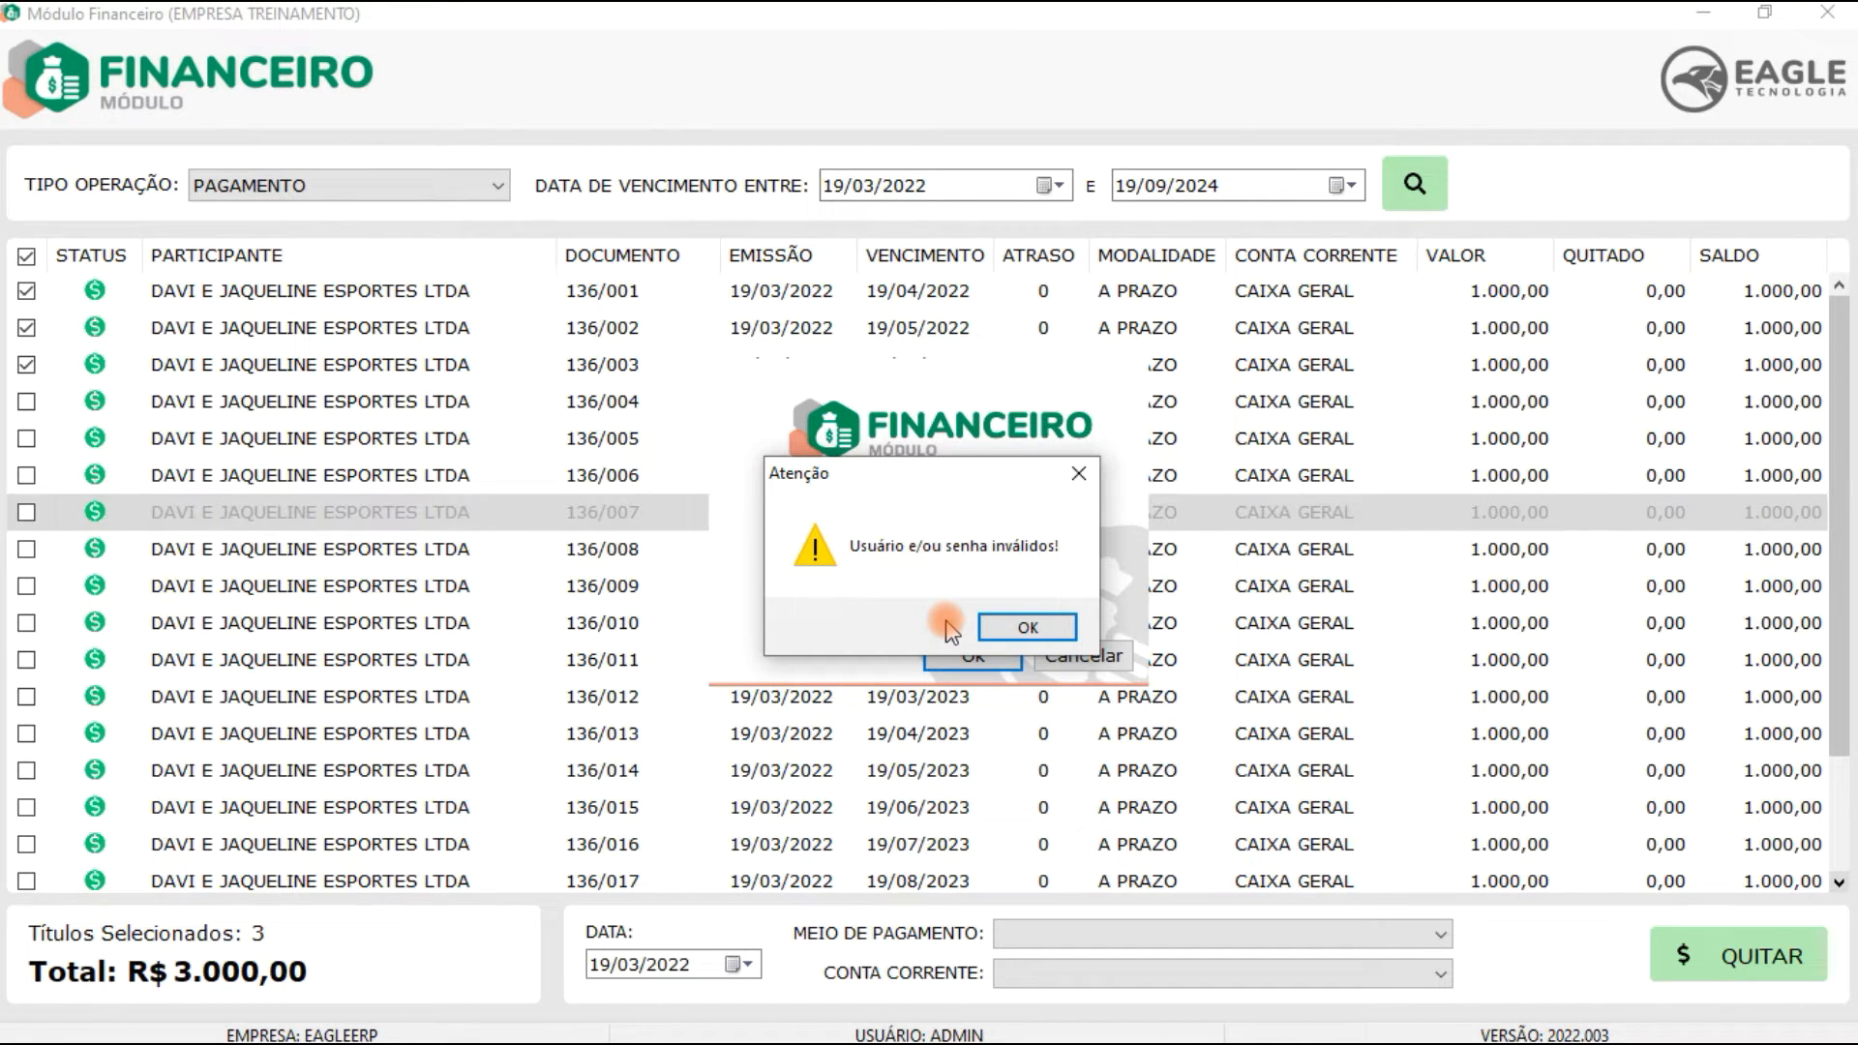
Step: Re-enter the manager password to authorize deleting the selected payable accounts, then decline the deletion confirmation
left_click(1012, 631)
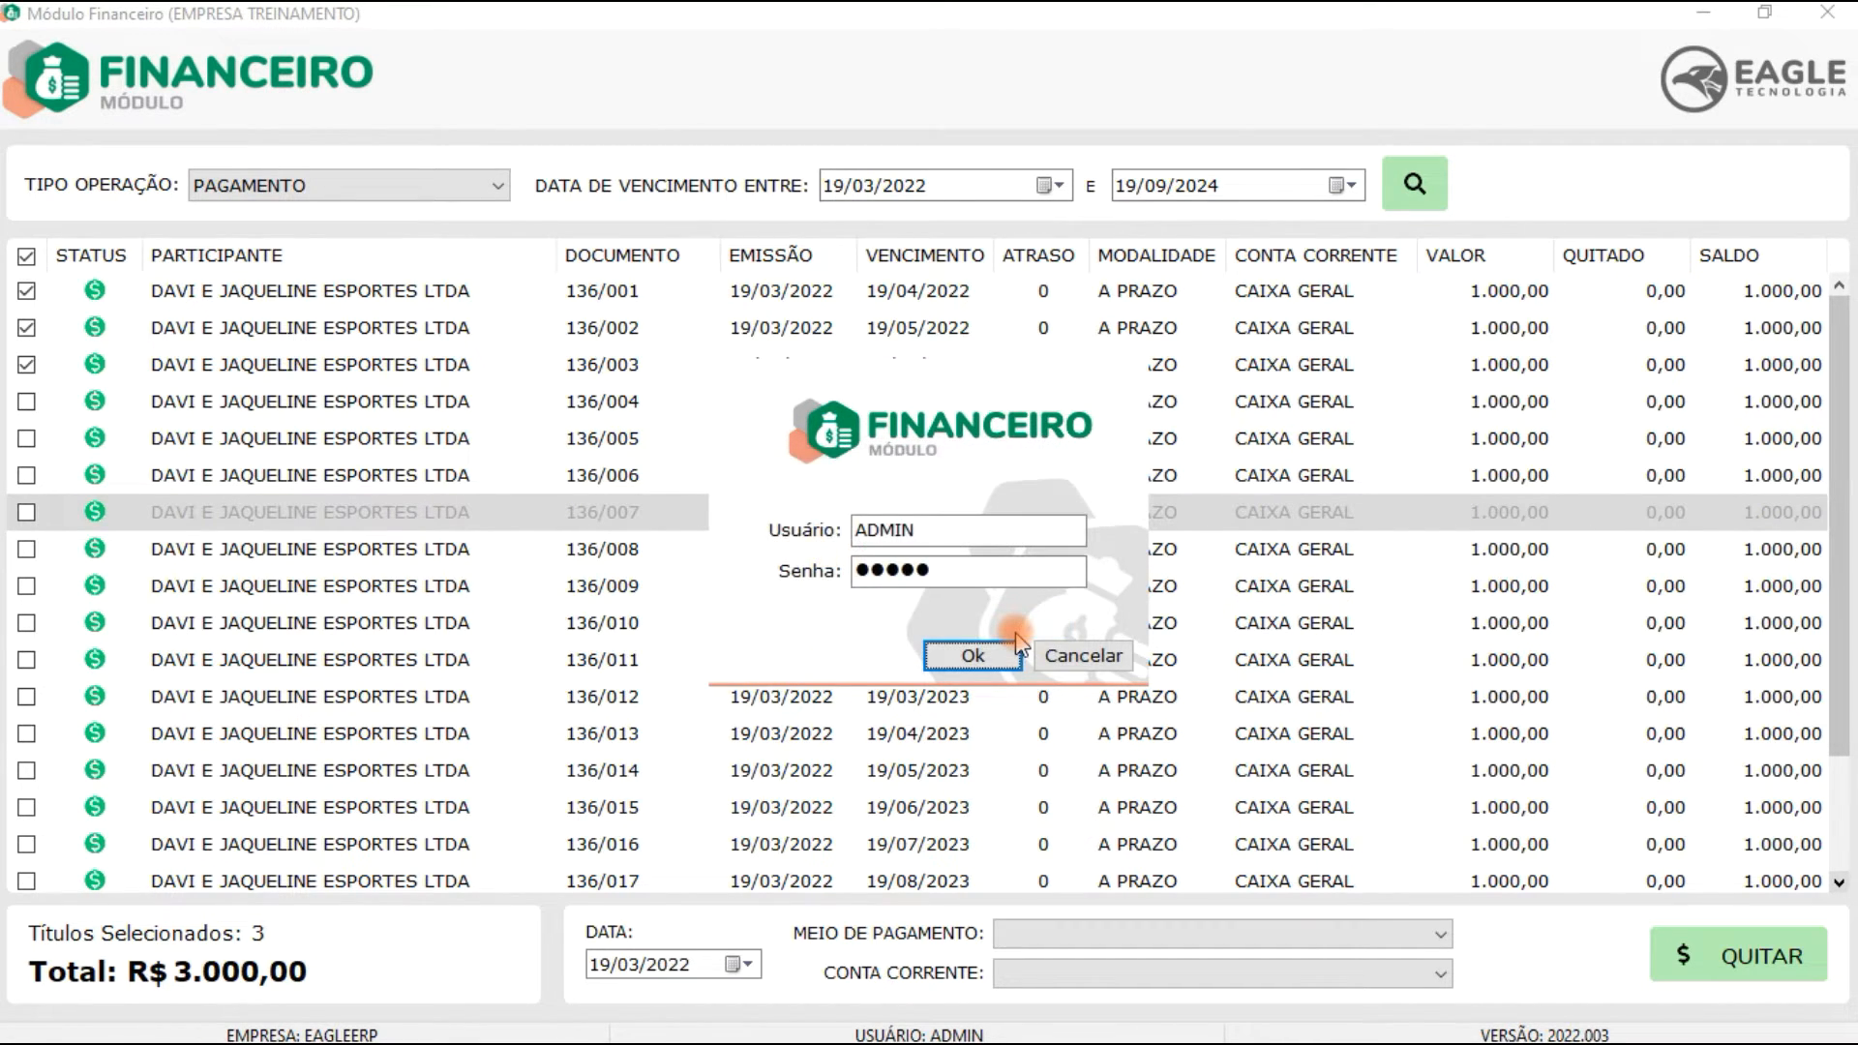
left_click(979, 653)
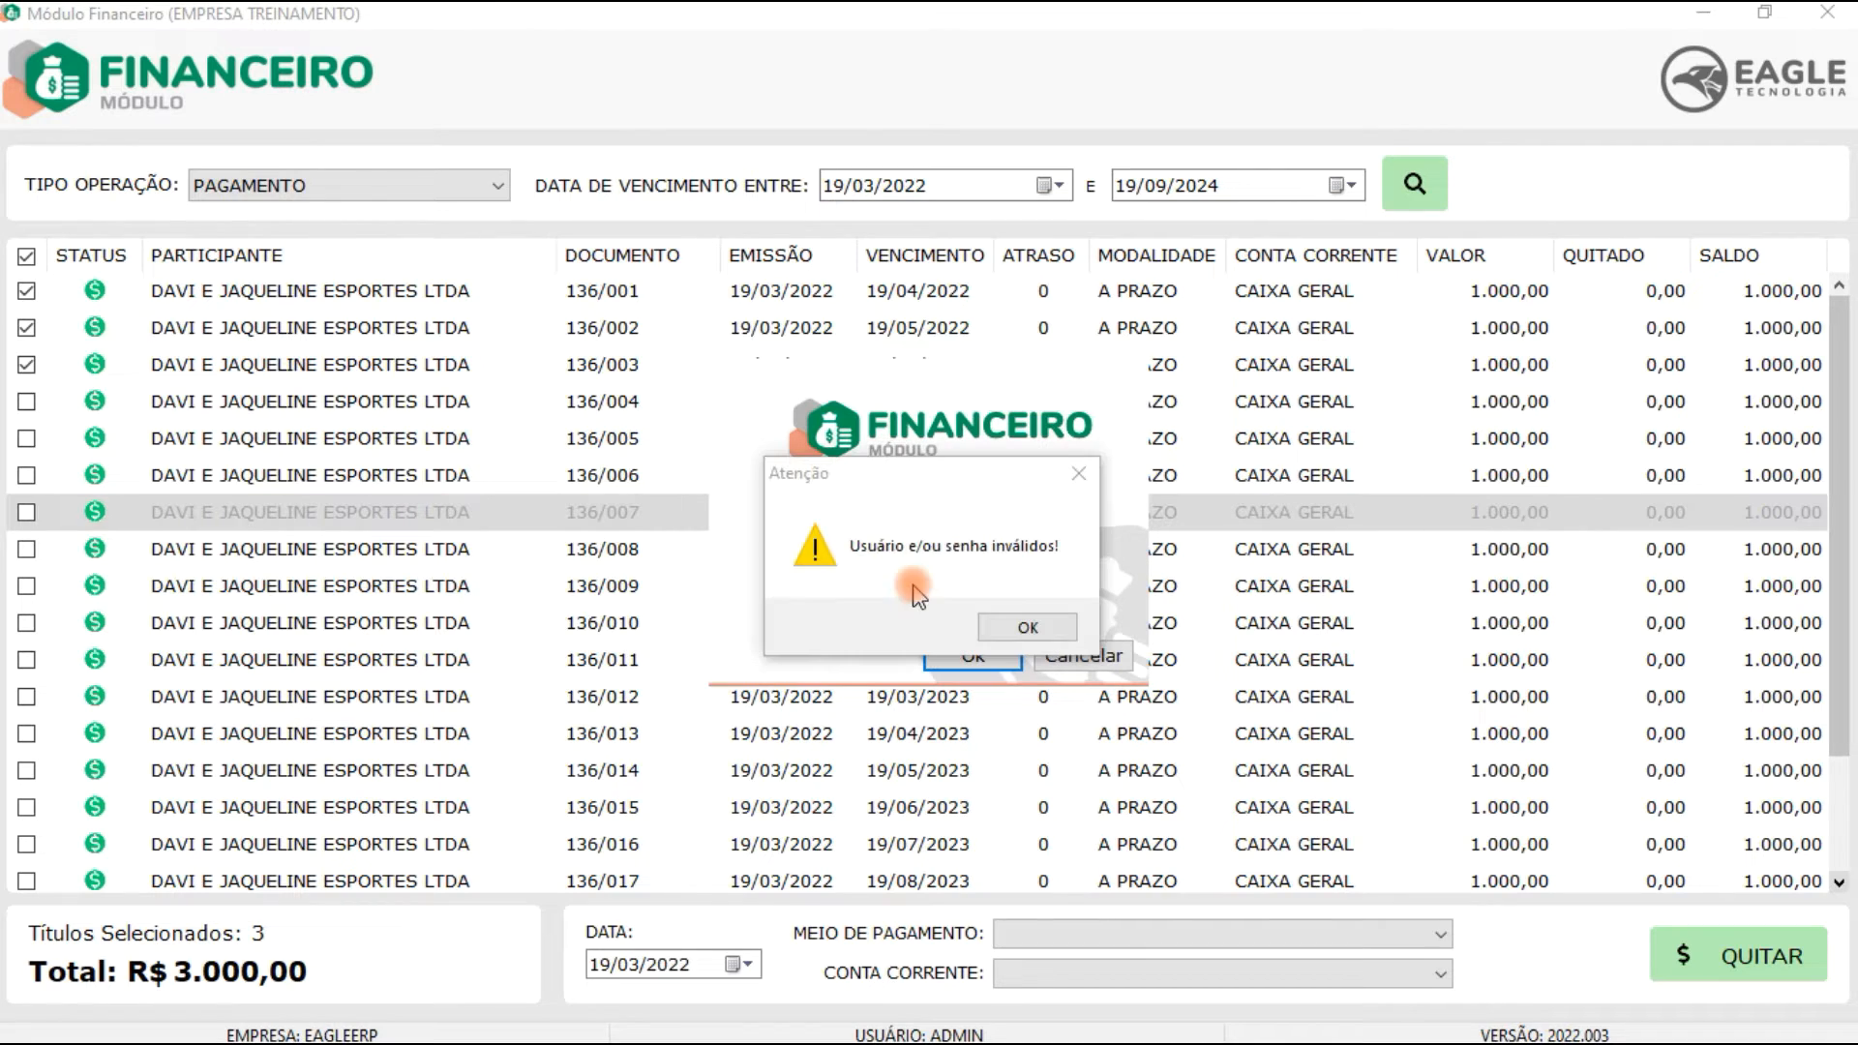
left_click(1019, 629)
left_click_drag(928, 578, 756, 584)
type("●●●")
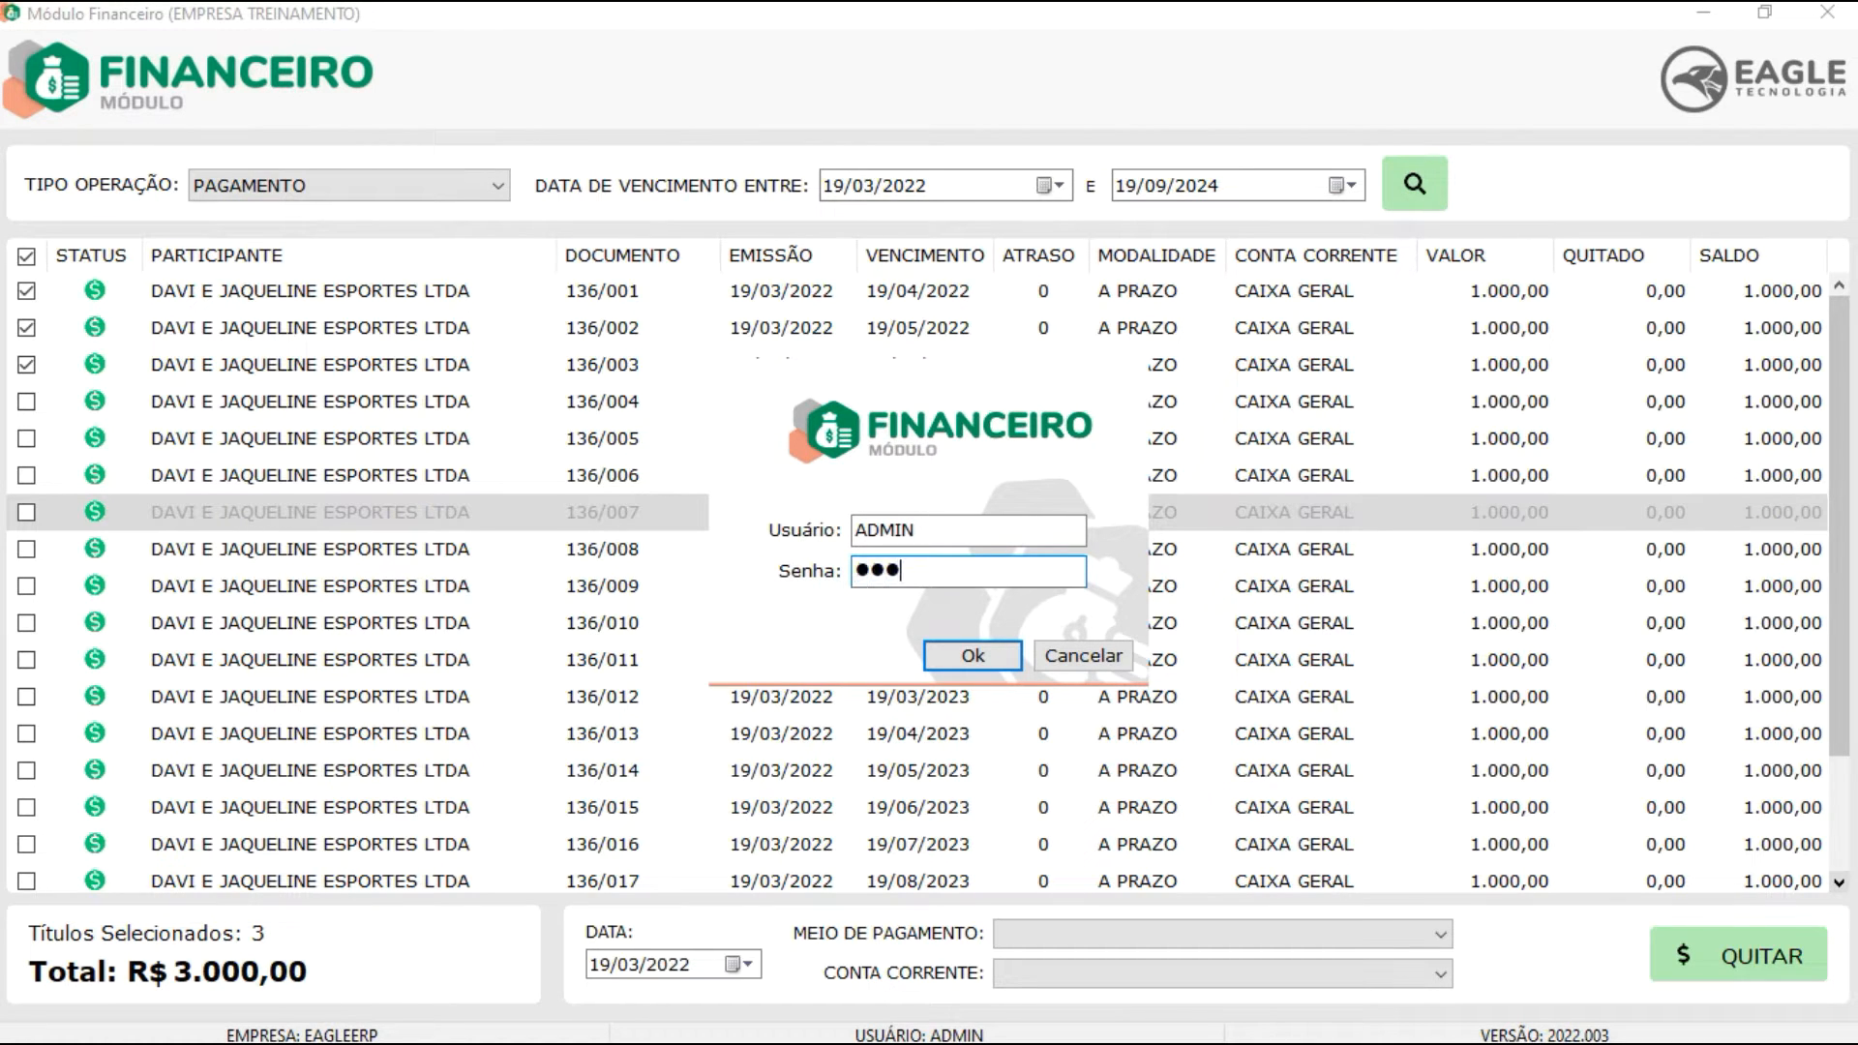
left_click(972, 656)
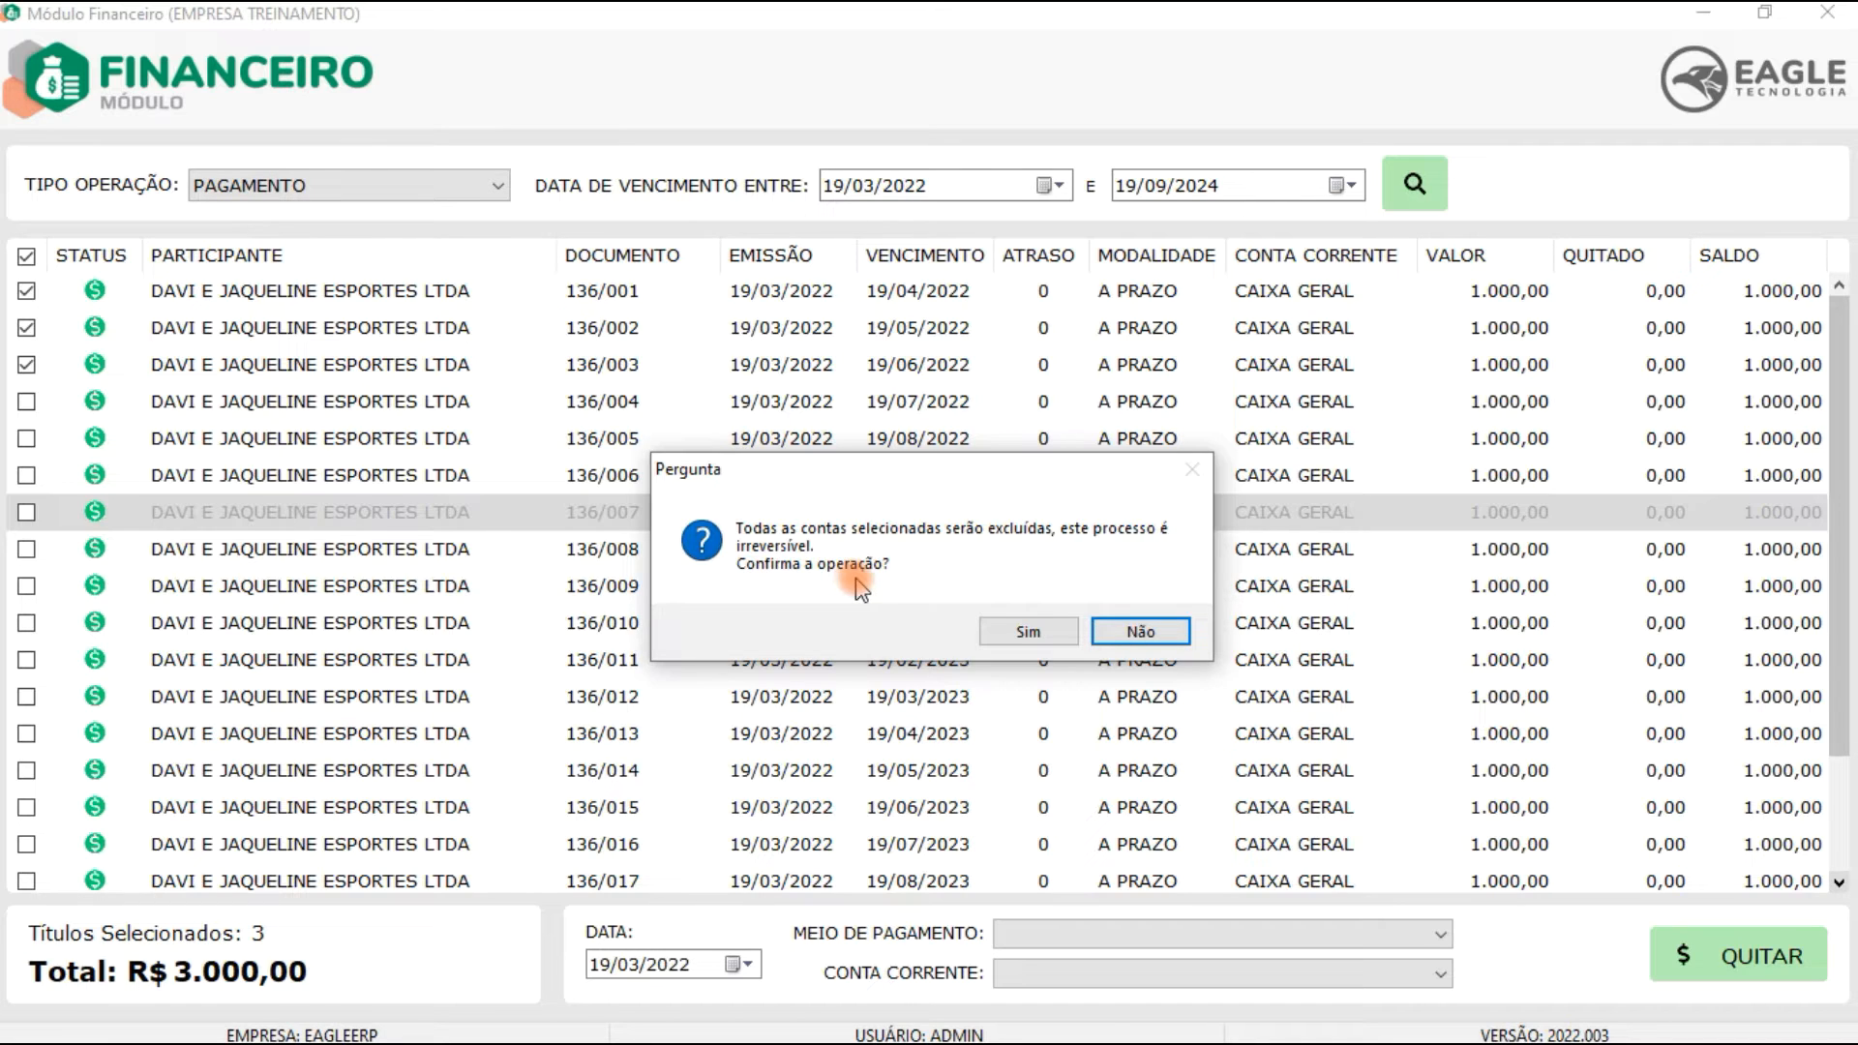
left_click(1141, 631)
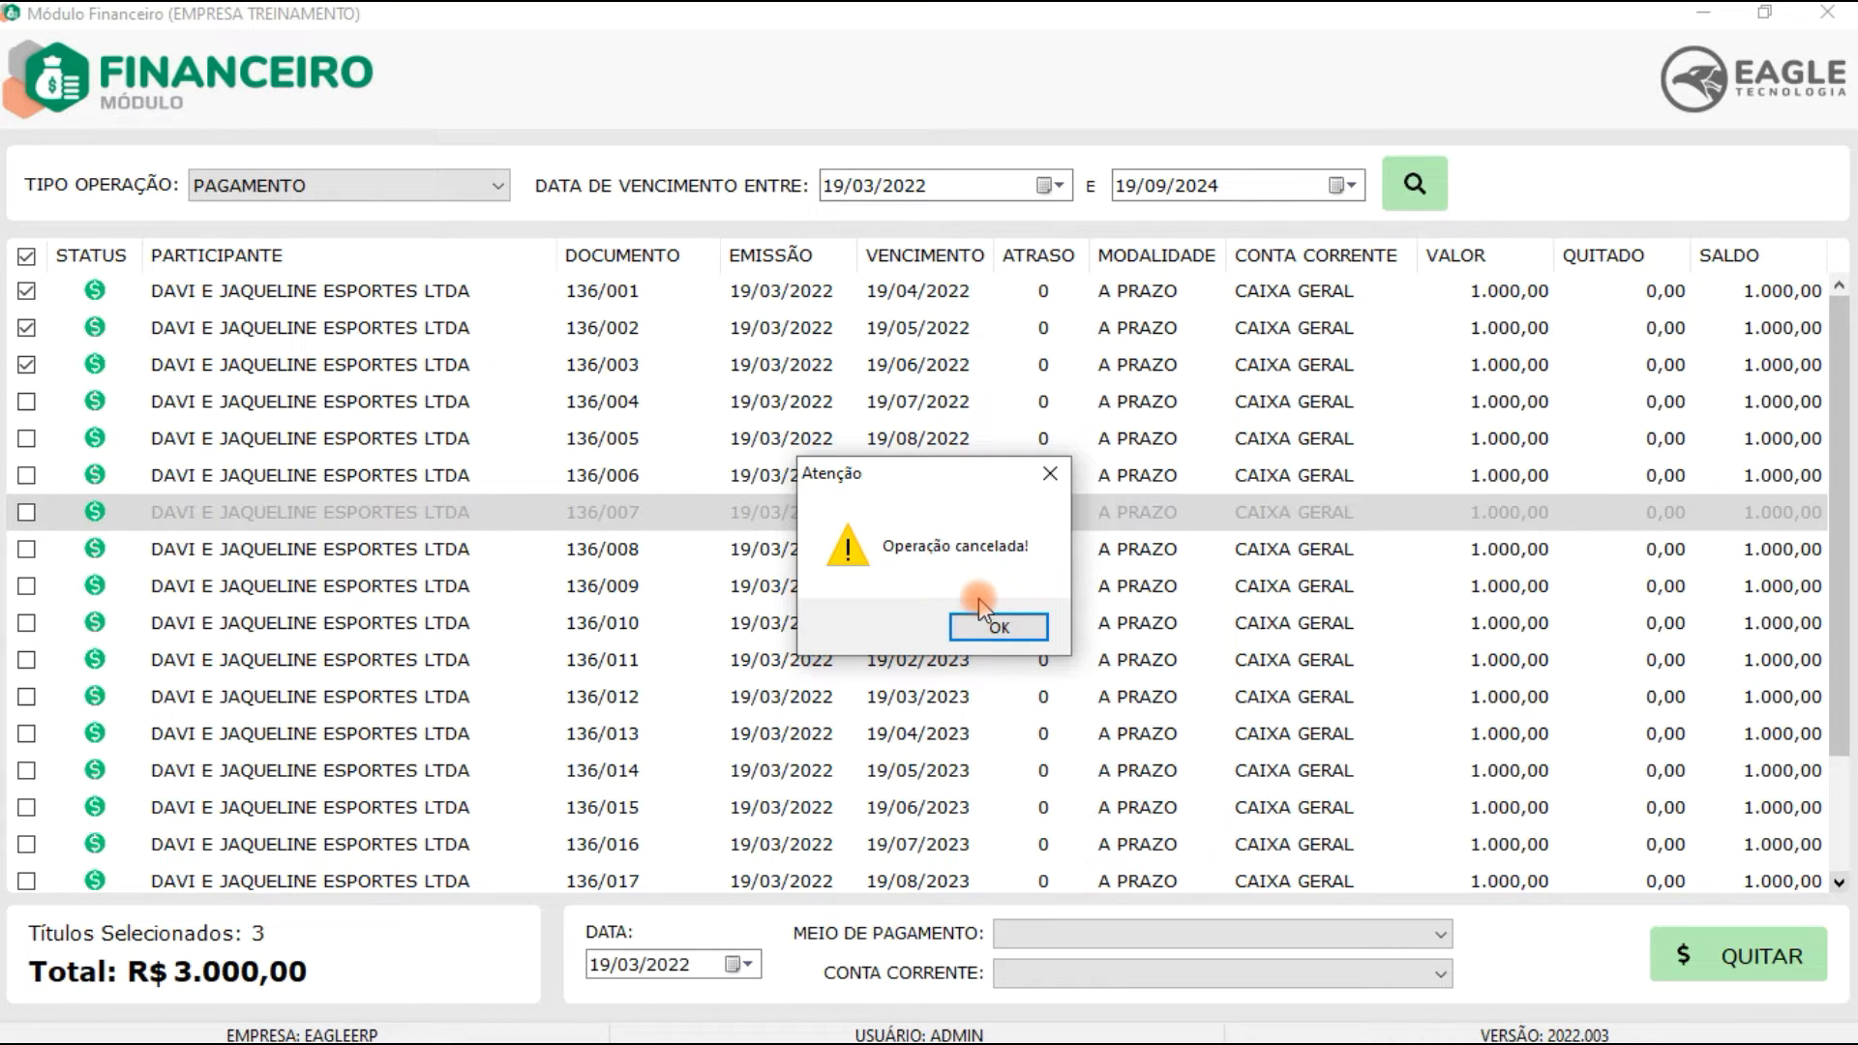
left_click(996, 634)
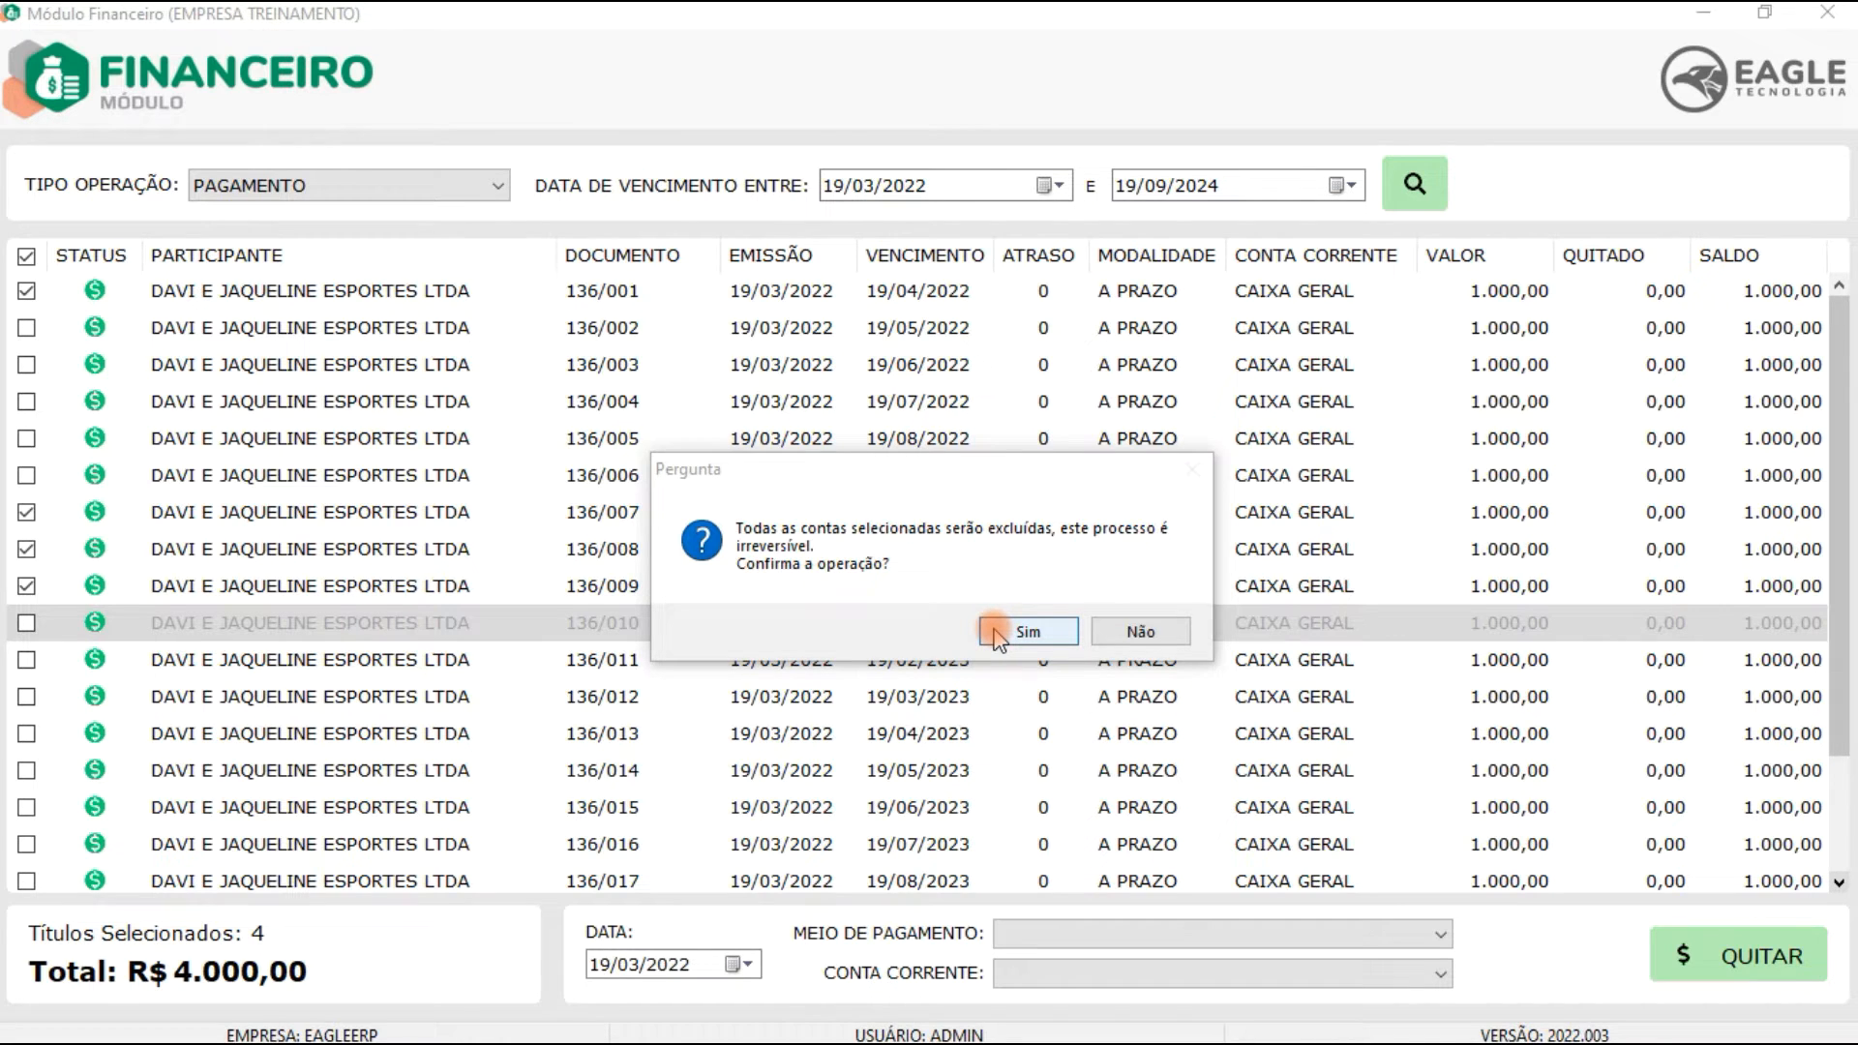
Step: Try deleting several different selections of payable accounts, confirming each deletion and dismissing each warning
left_click(996, 637)
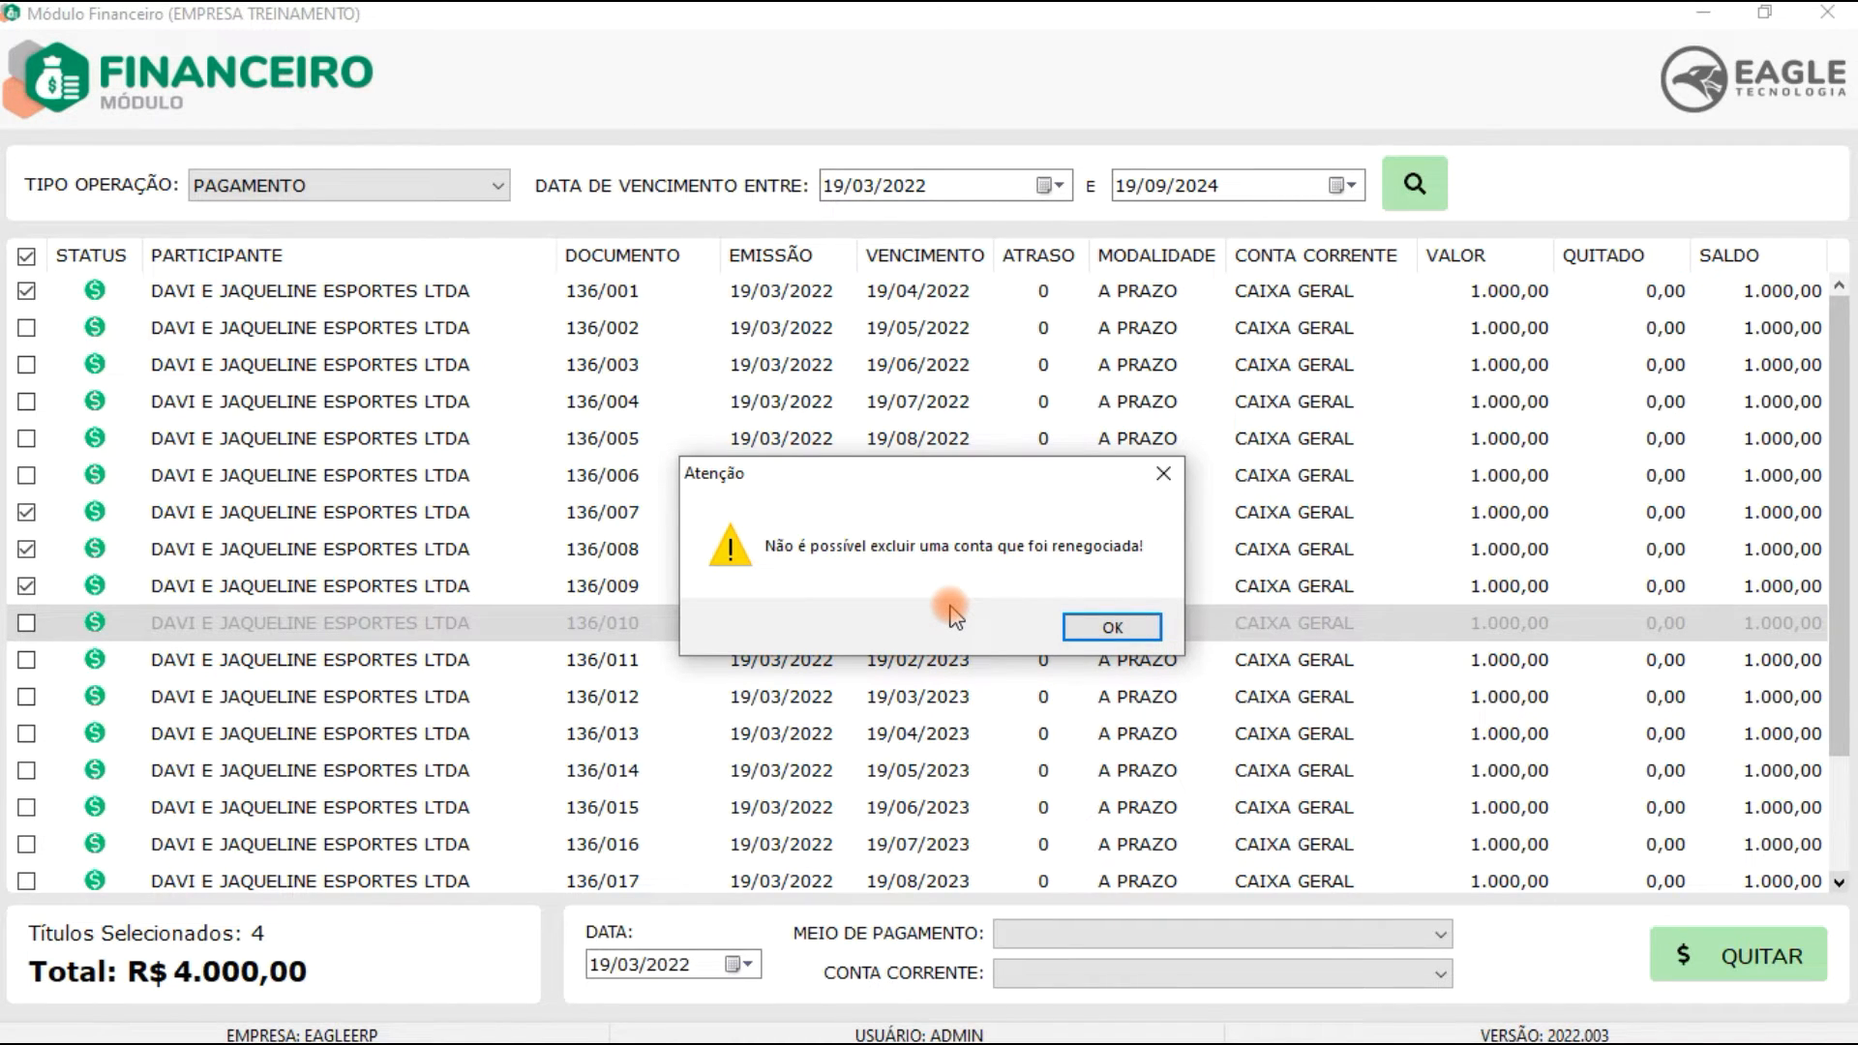
left_click(1111, 627)
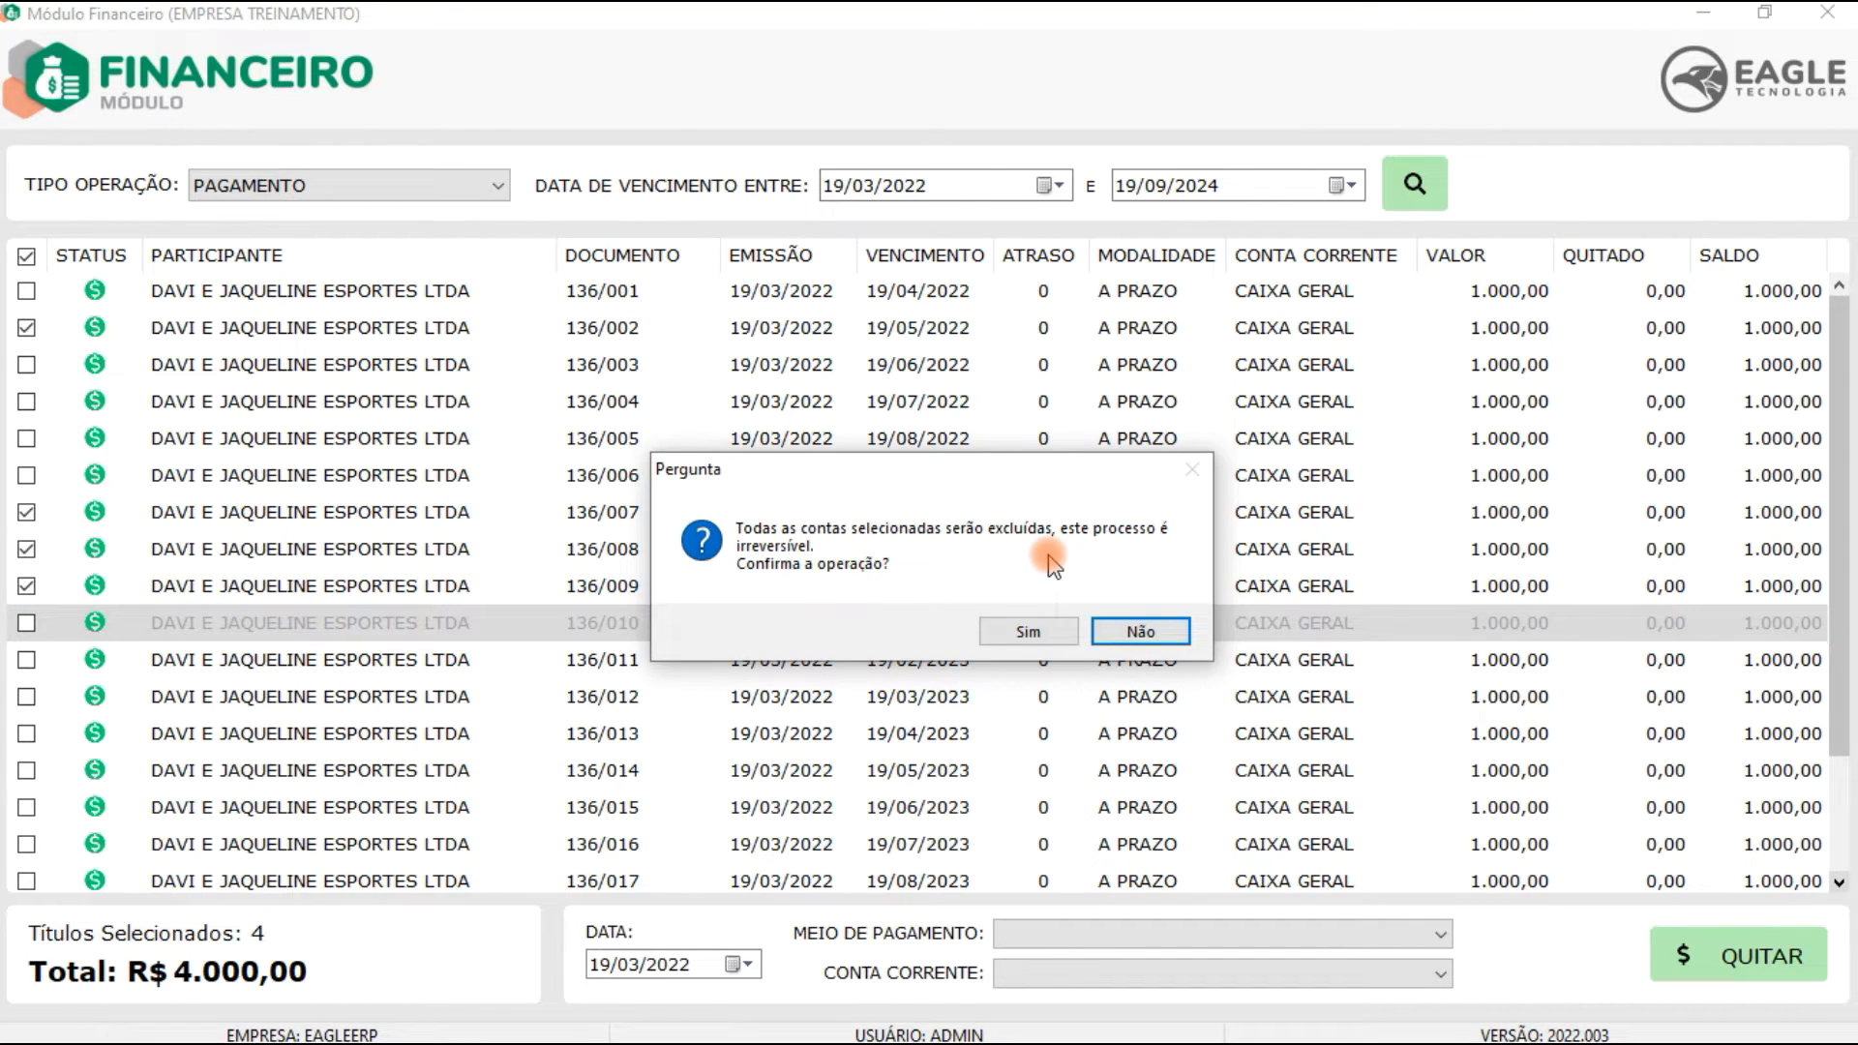
left_click(1028, 632)
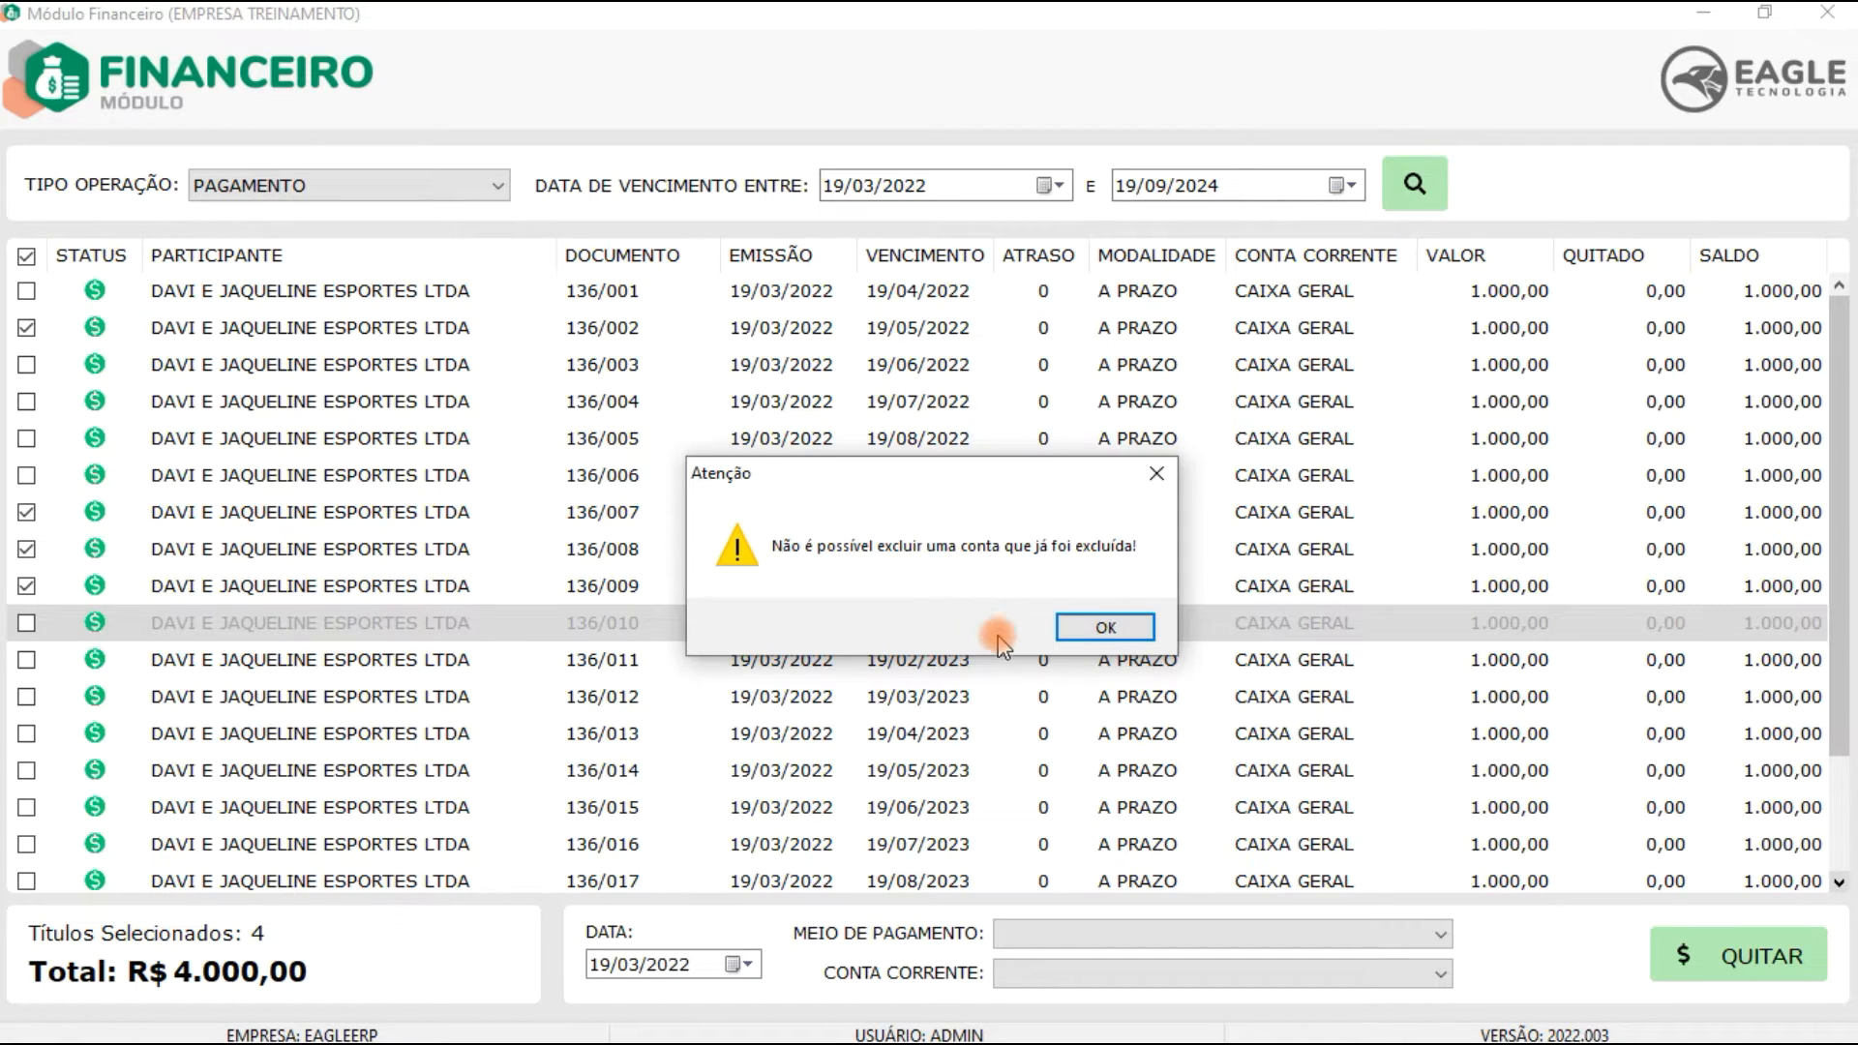
left_click(1108, 631)
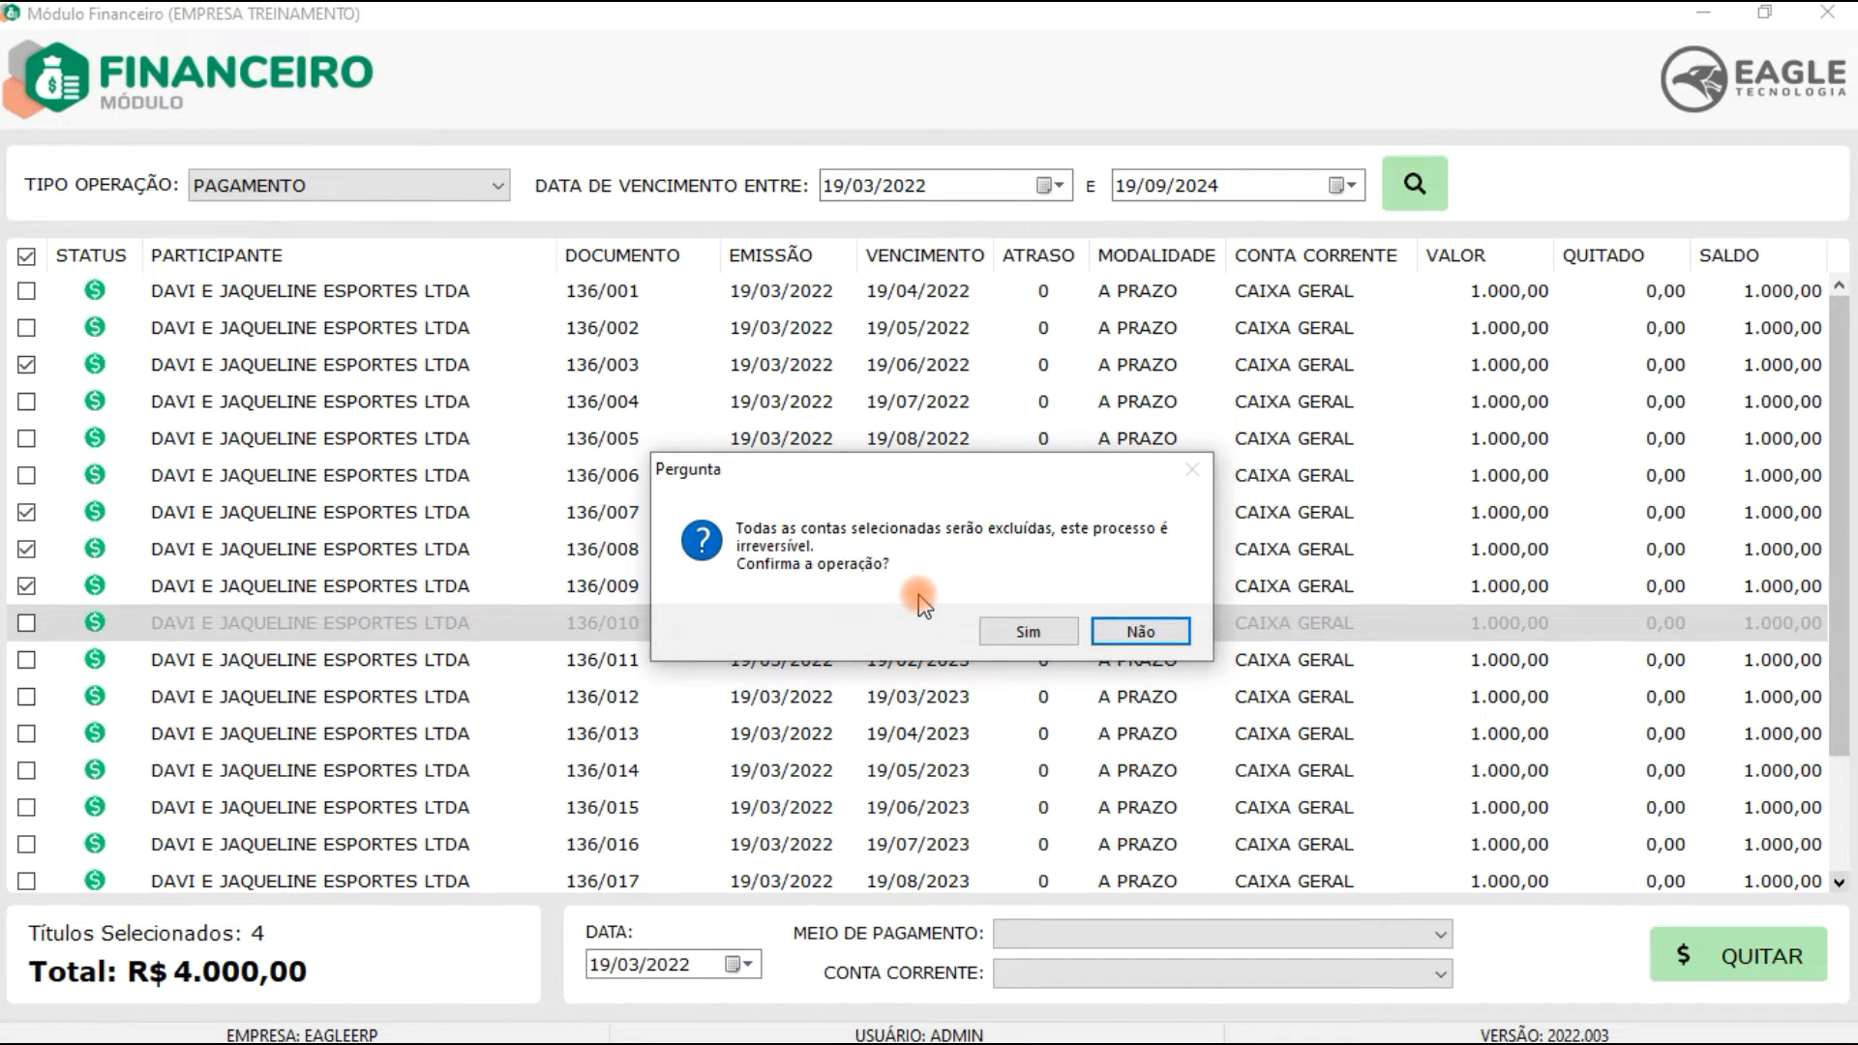
left_click(1028, 631)
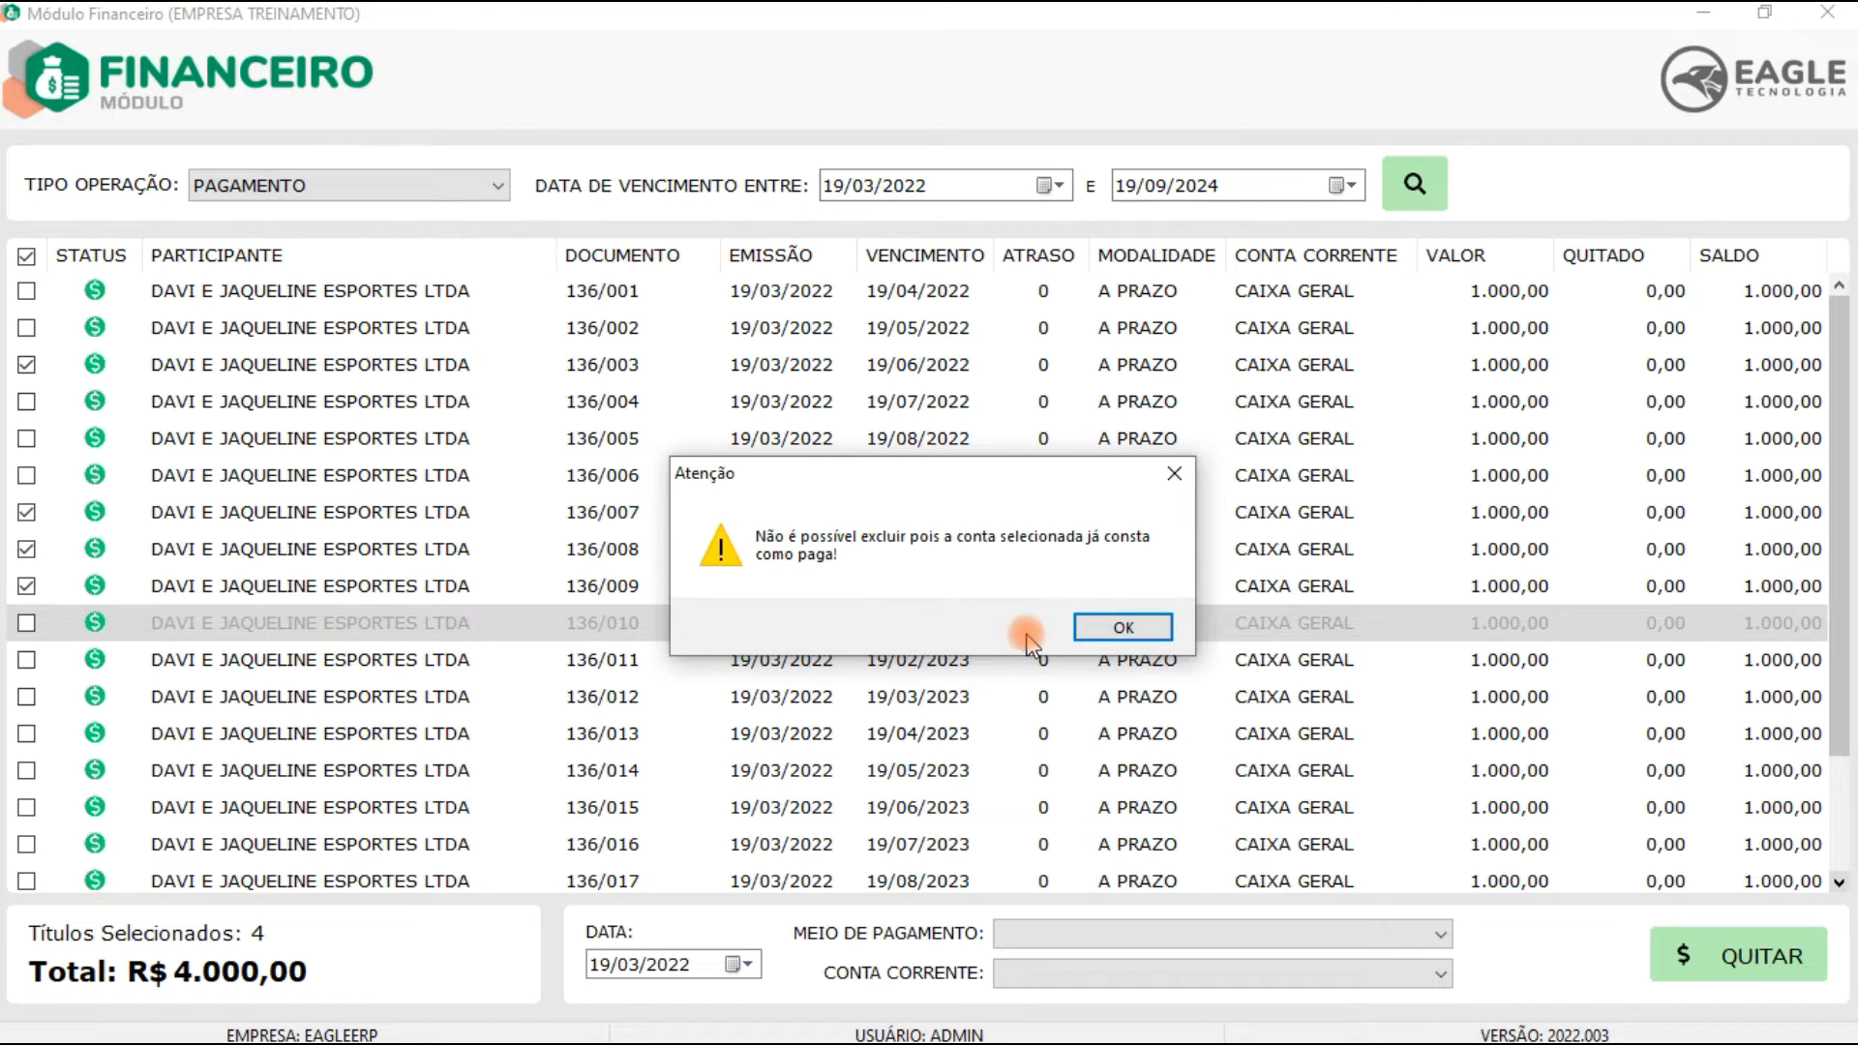
left_click(1113, 629)
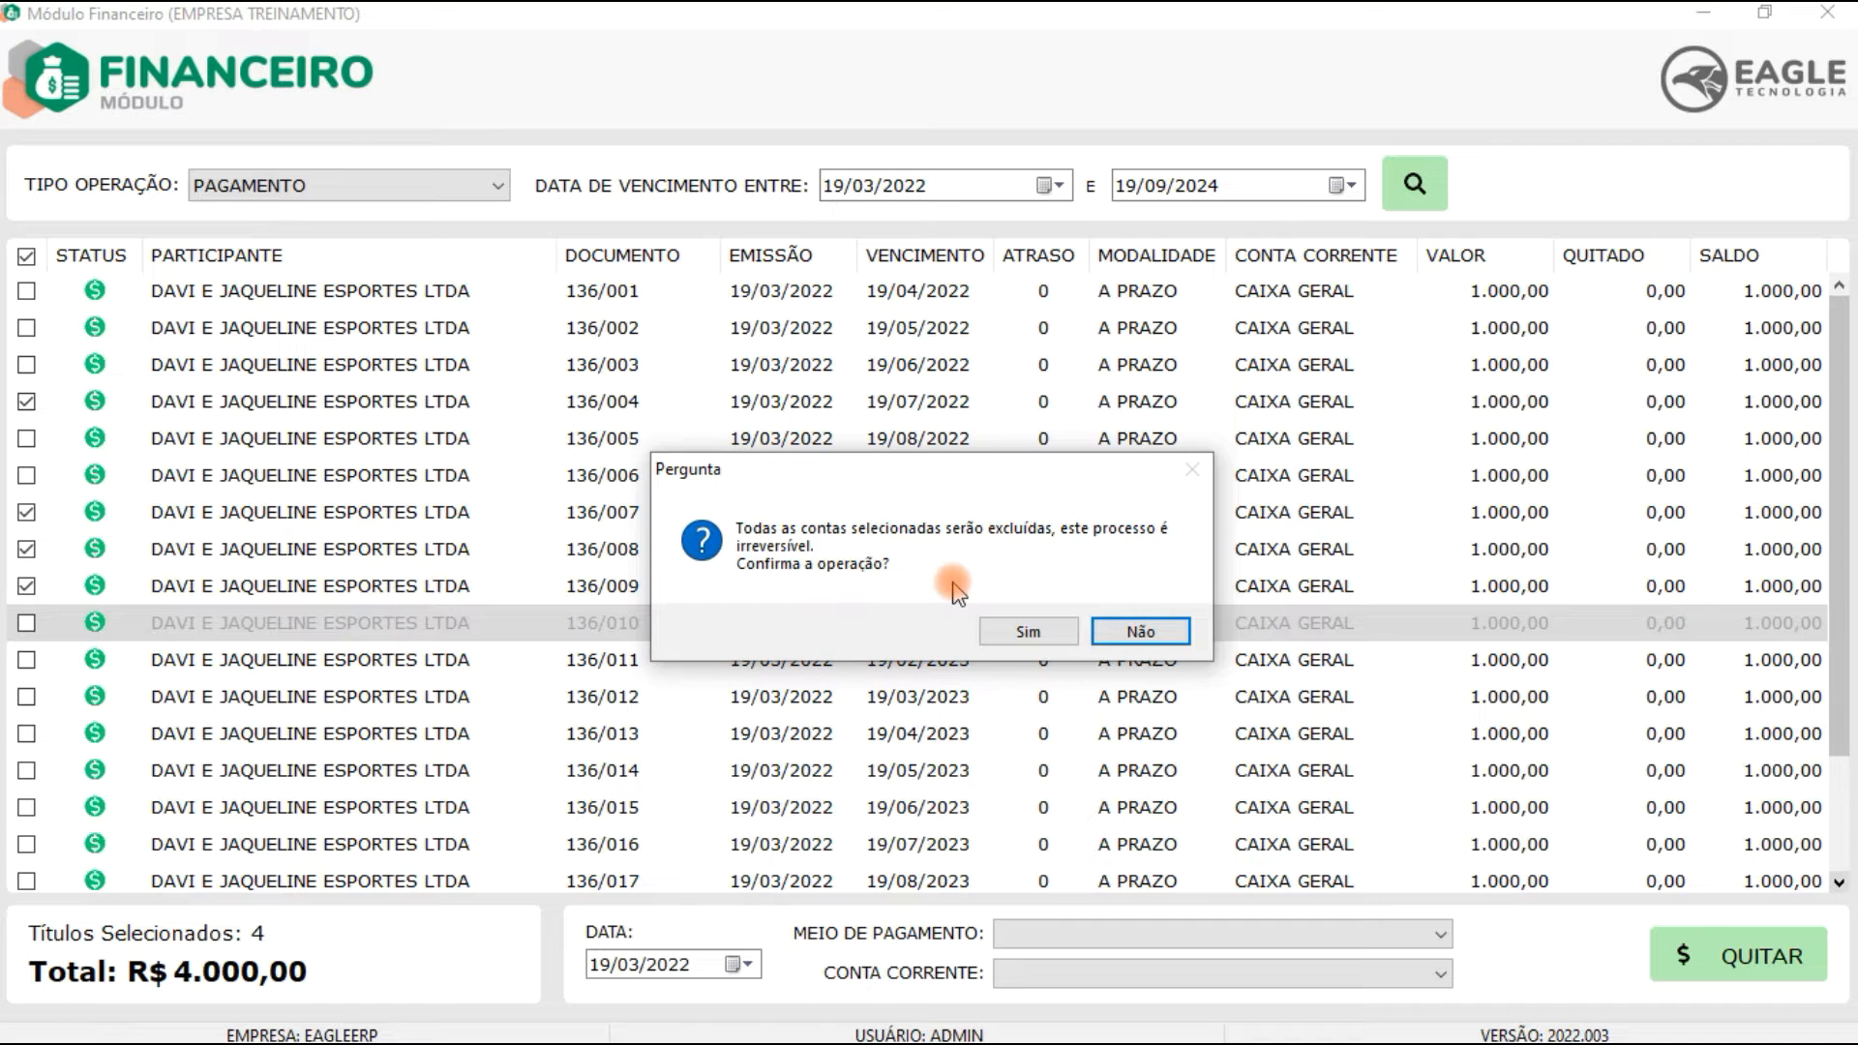
left_click(1021, 629)
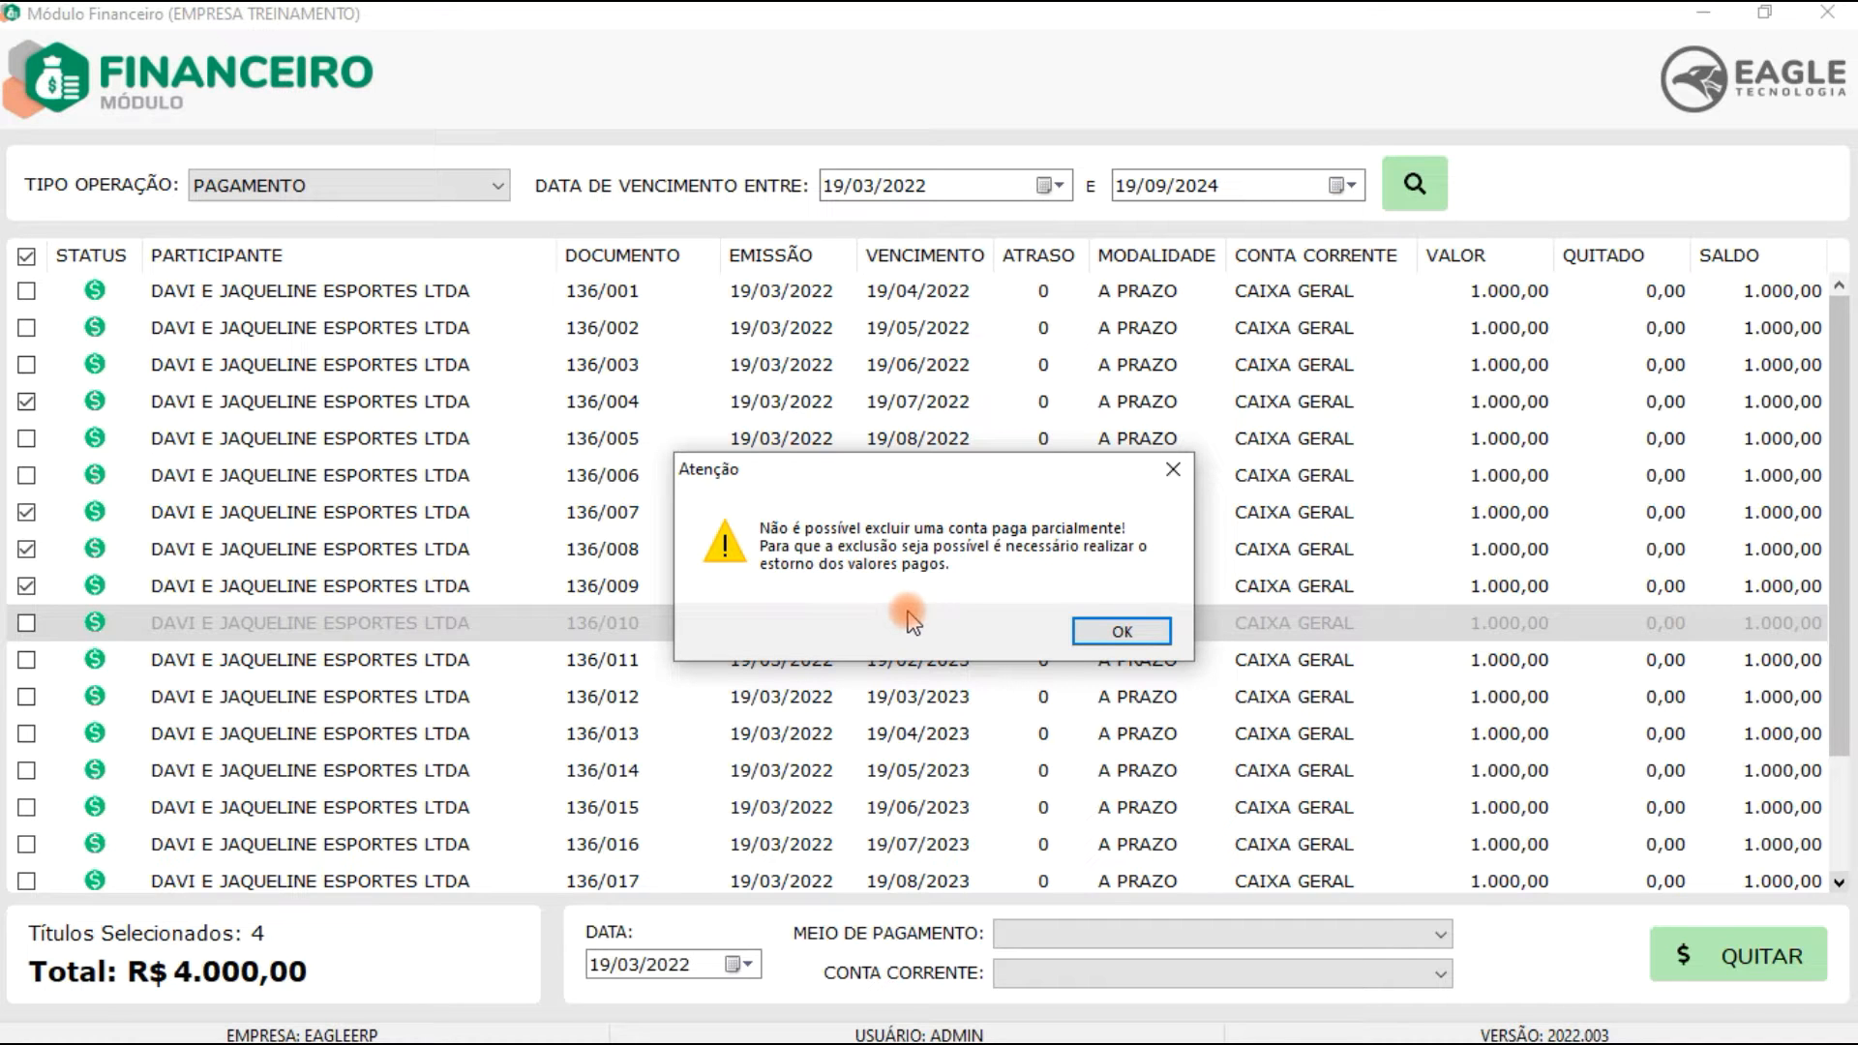
left_click(1121, 631)
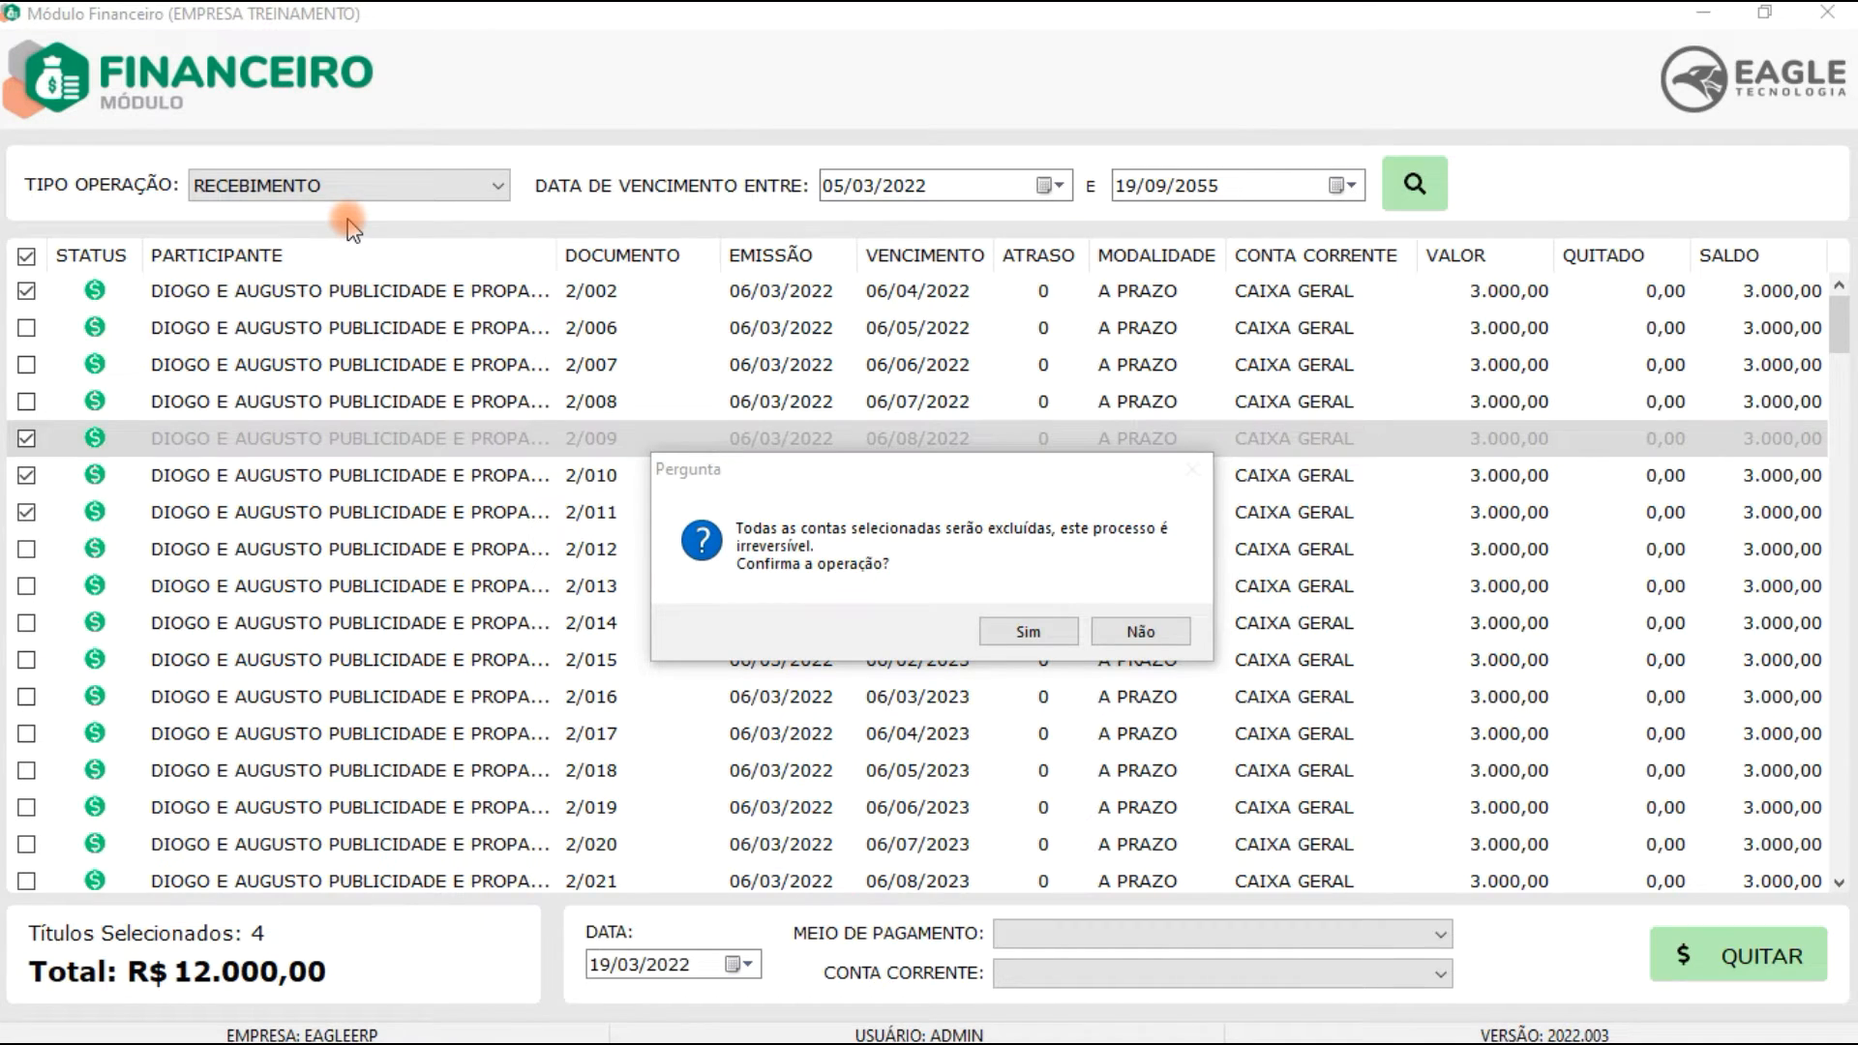
Step: Try deleting selected receivable accounts, confirming each deletion and dismissing each warning
left_click(997, 630)
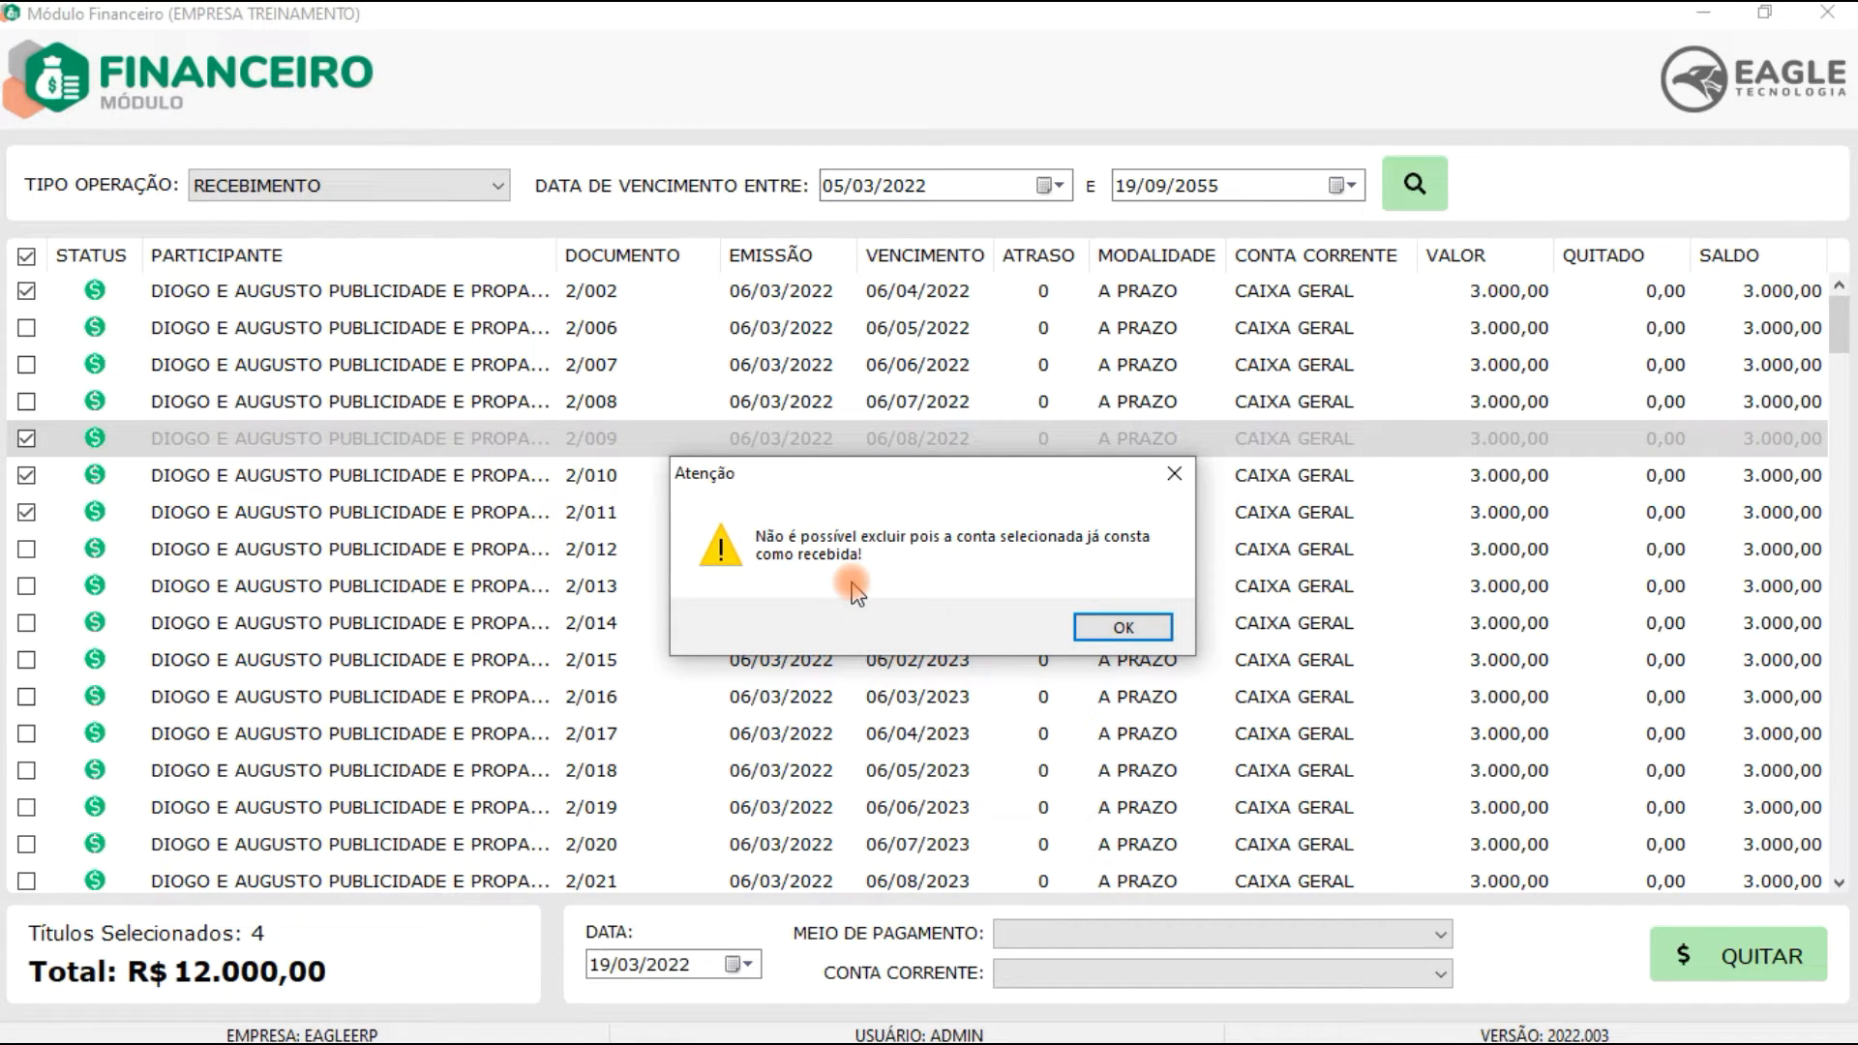
left_click(1125, 629)
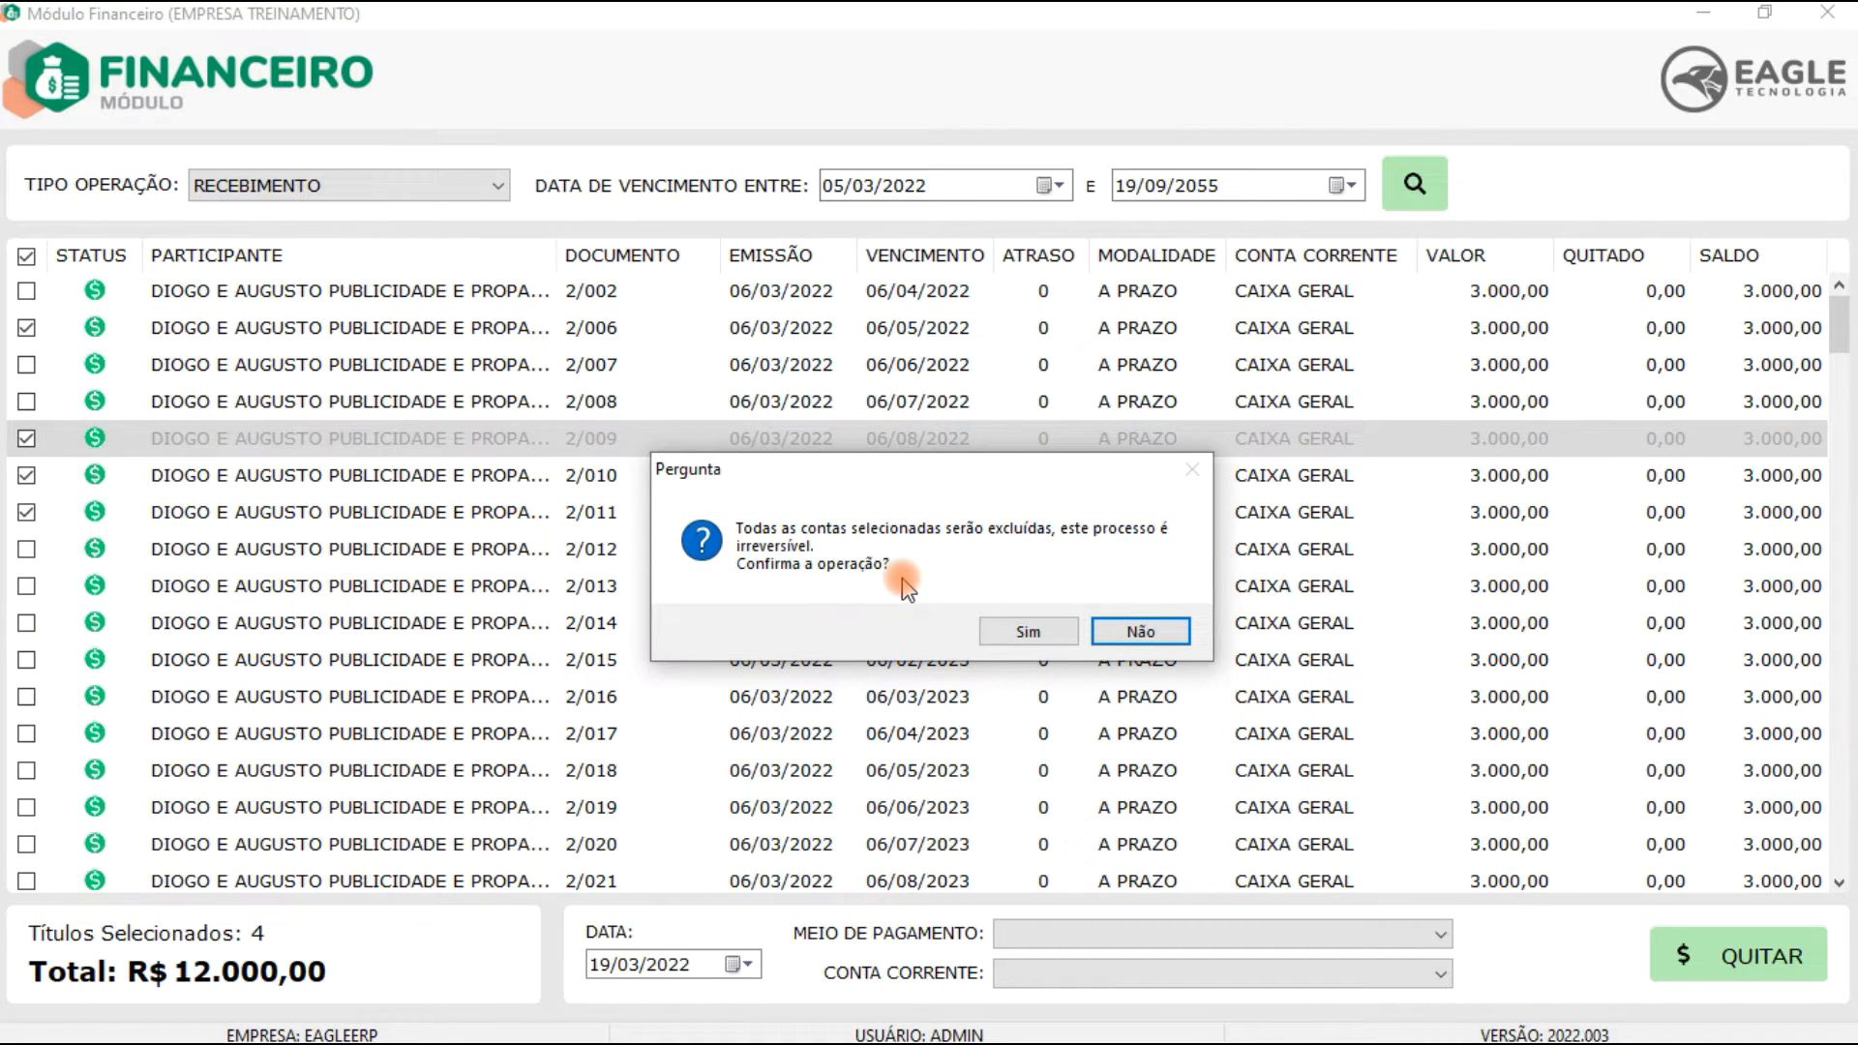
left_click(1029, 639)
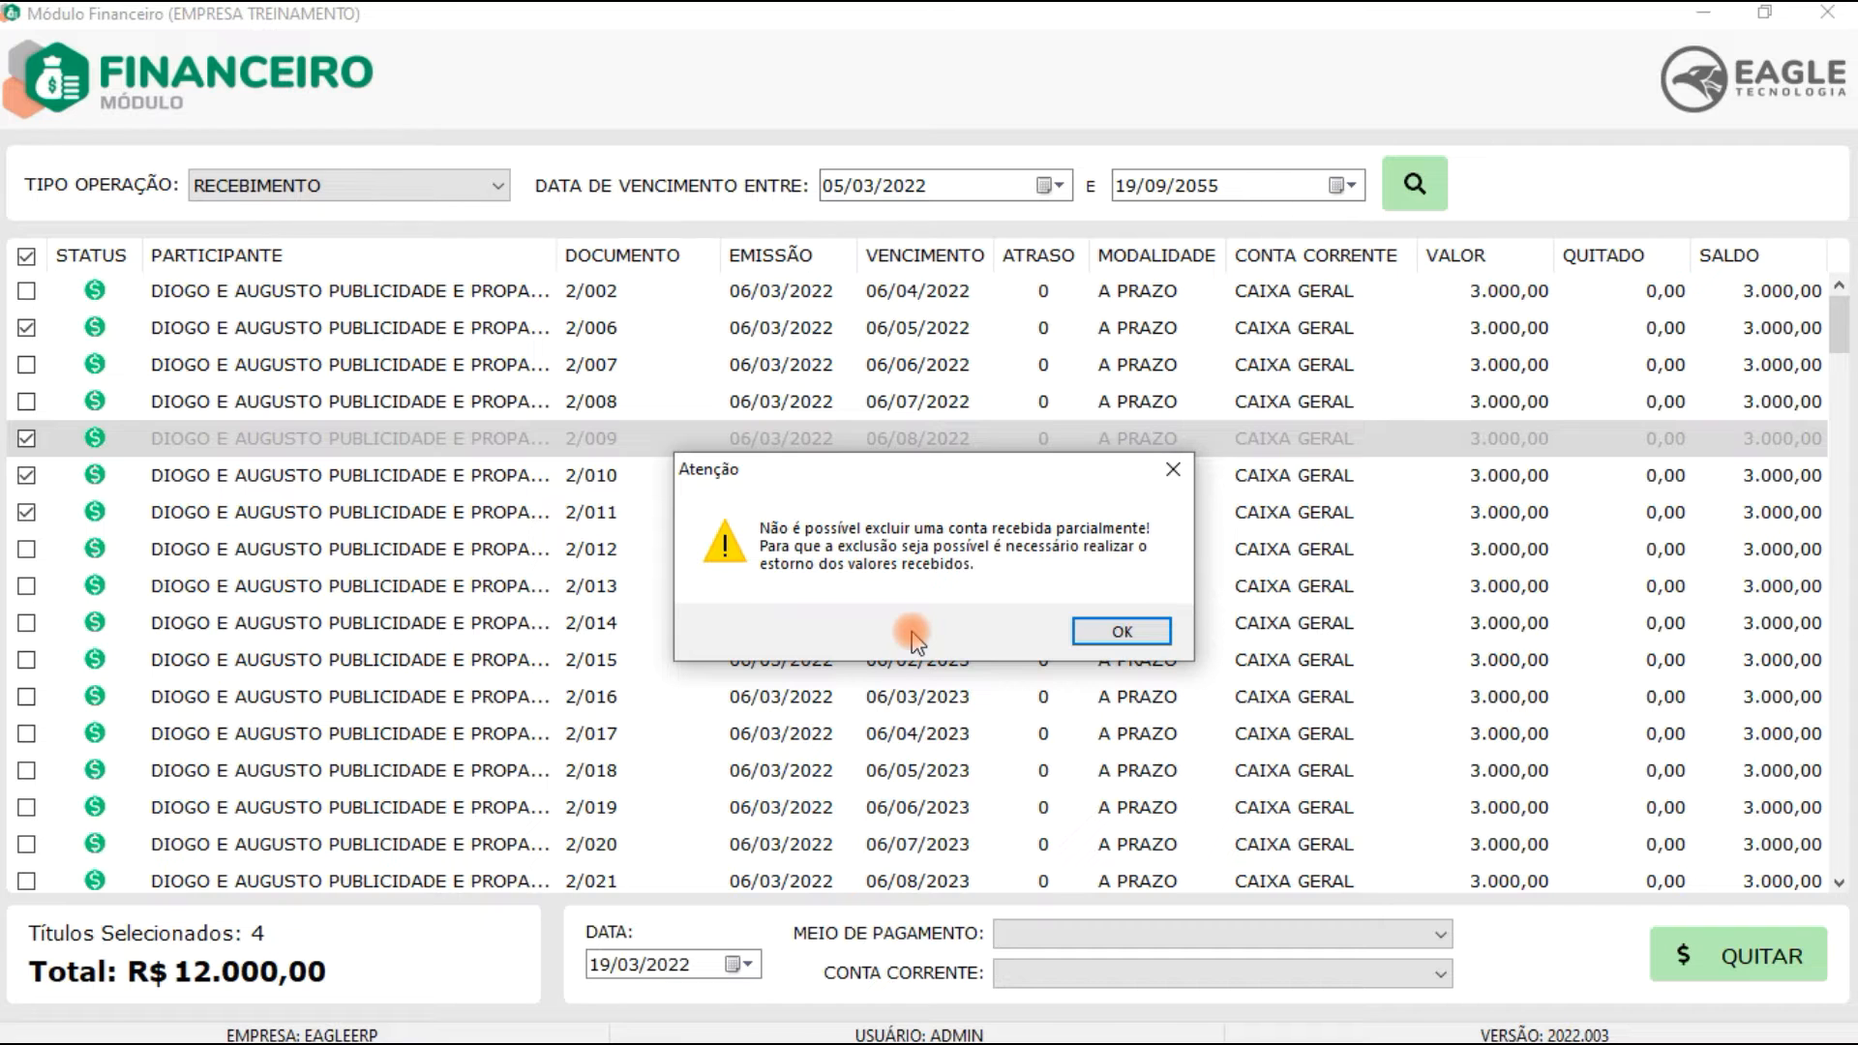
left_click(1120, 630)
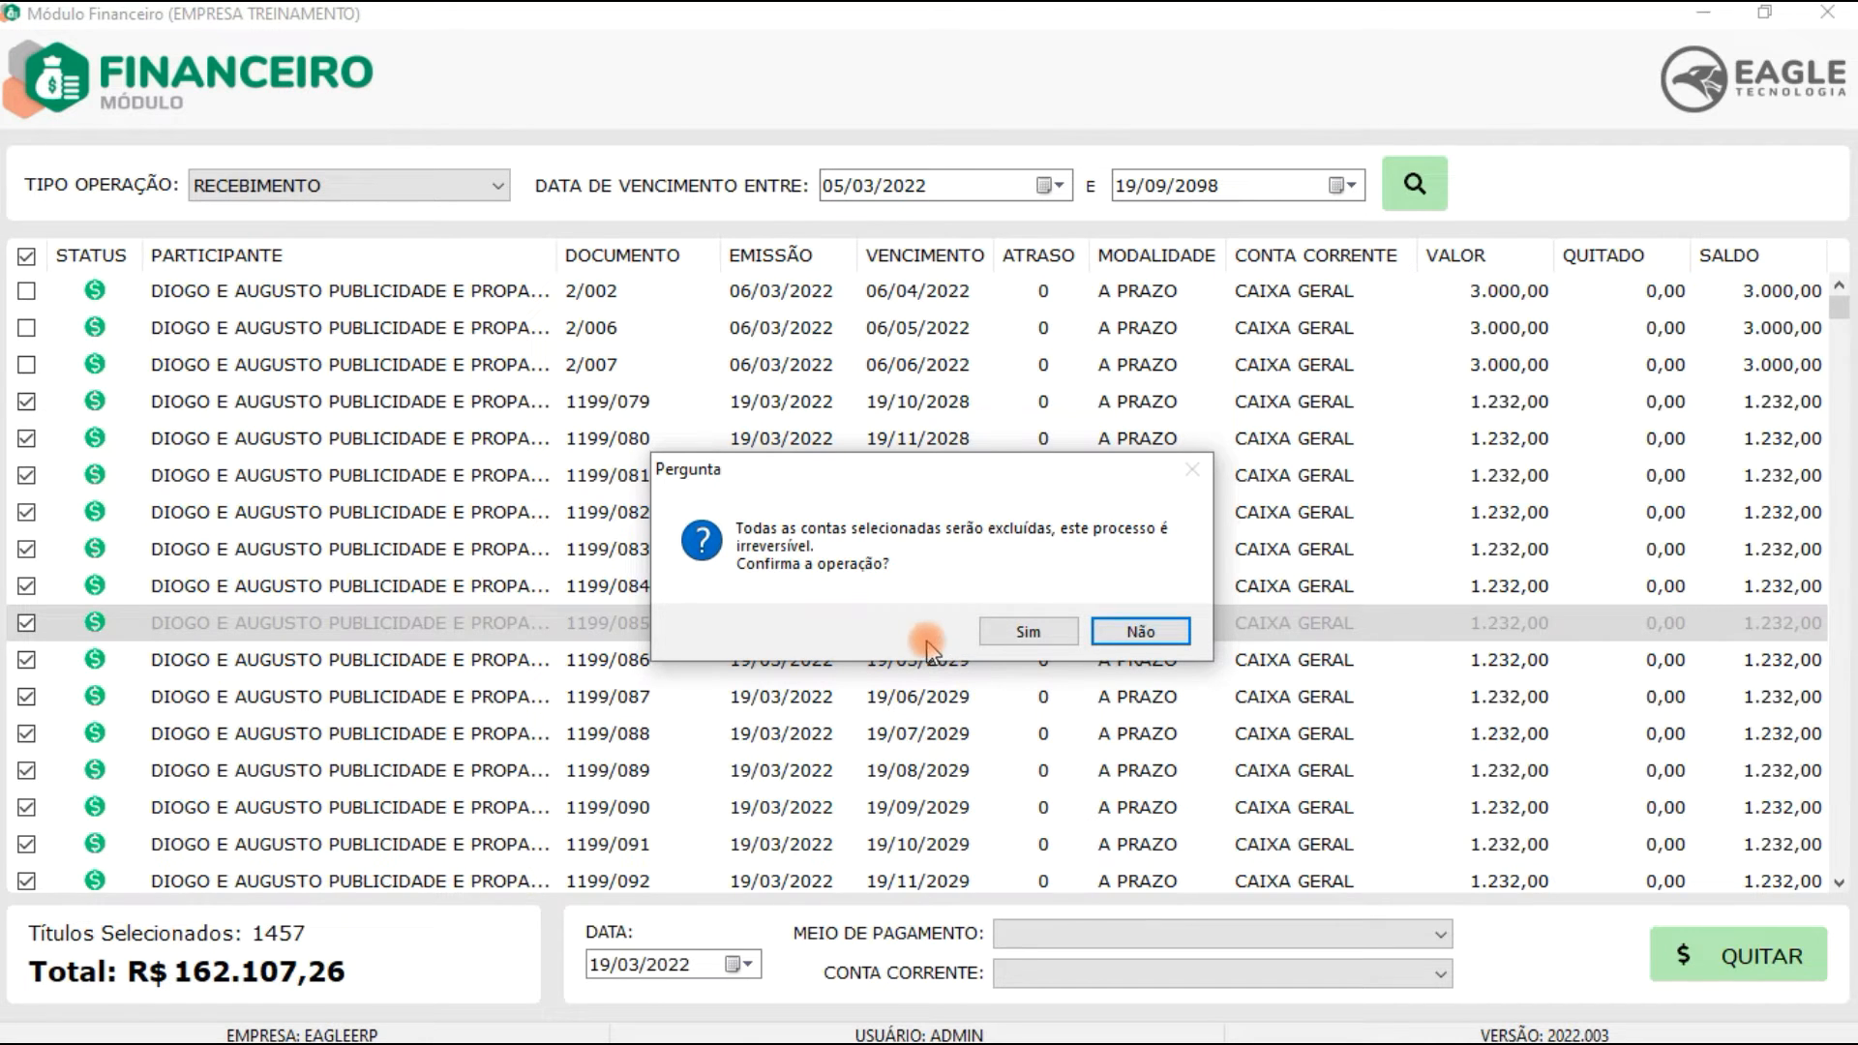
Step: Confirm deletion of all selected receivable accounts, acknowledge the result and close the Financeiro module
left_click(1004, 634)
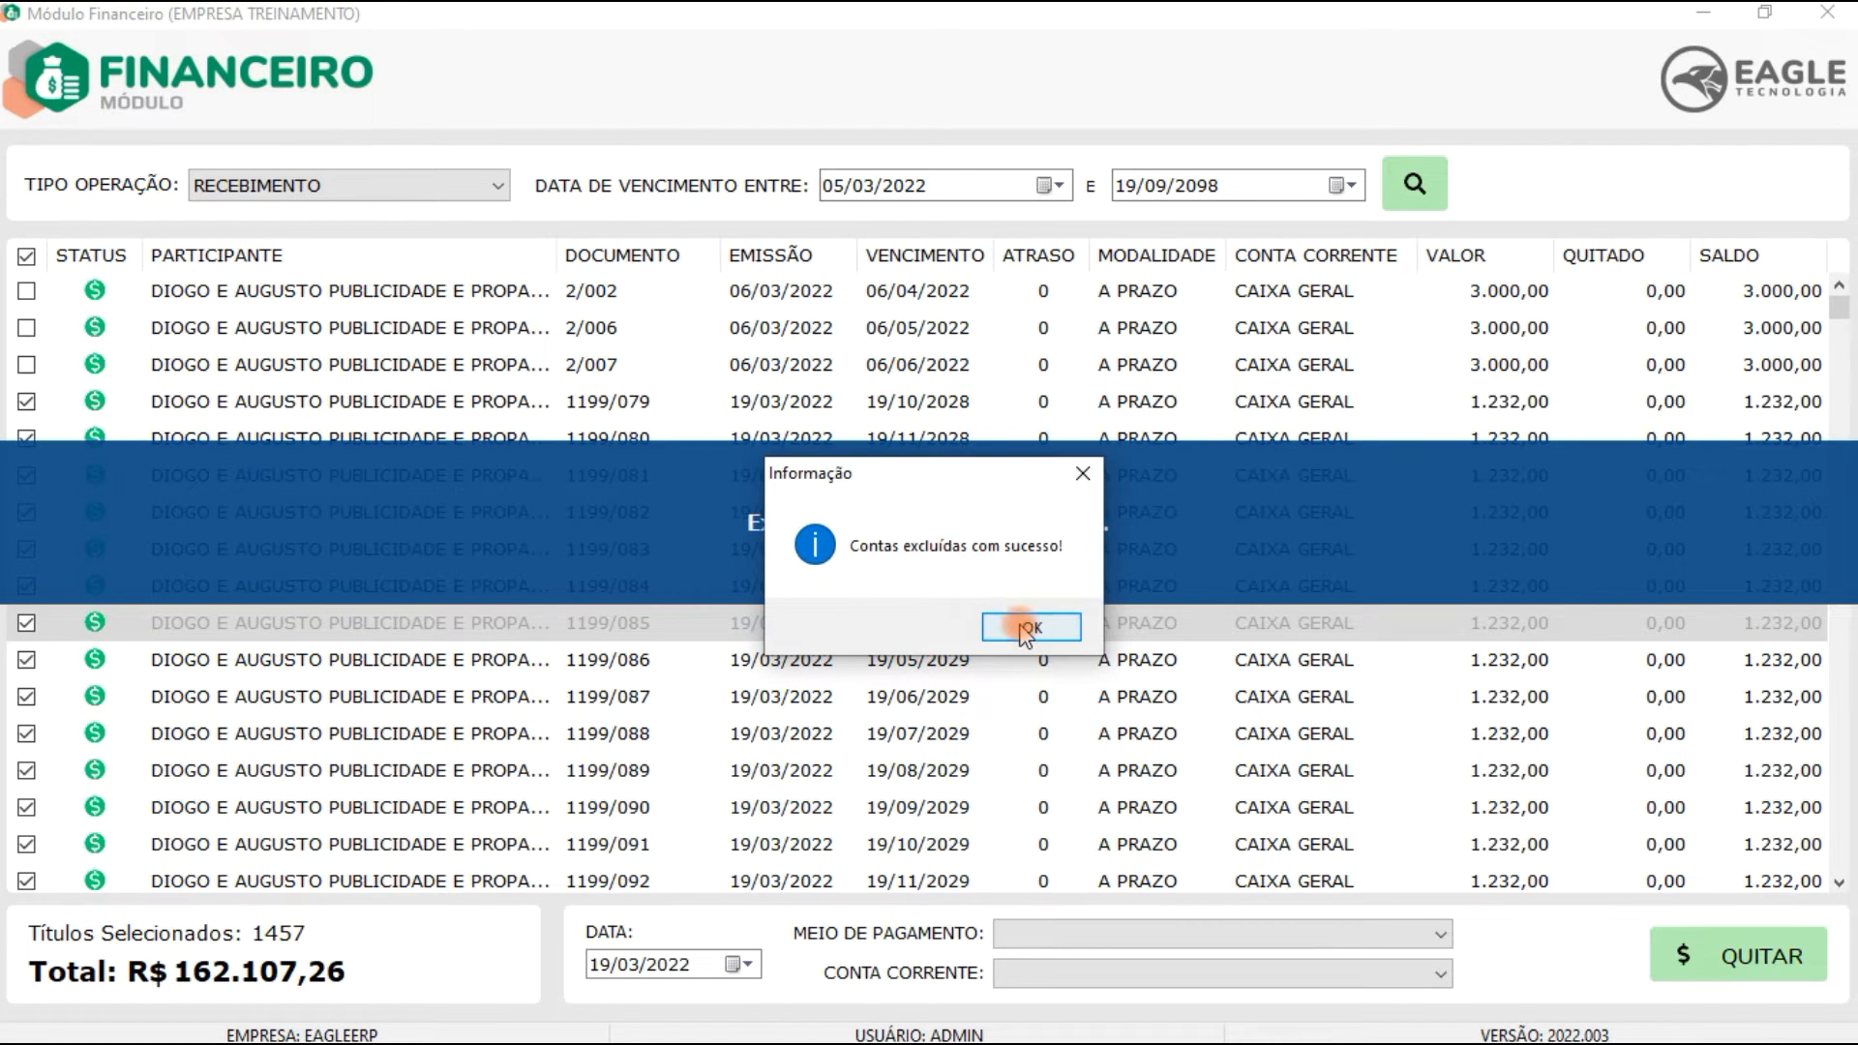
left_click(1029, 629)
key("Escape")
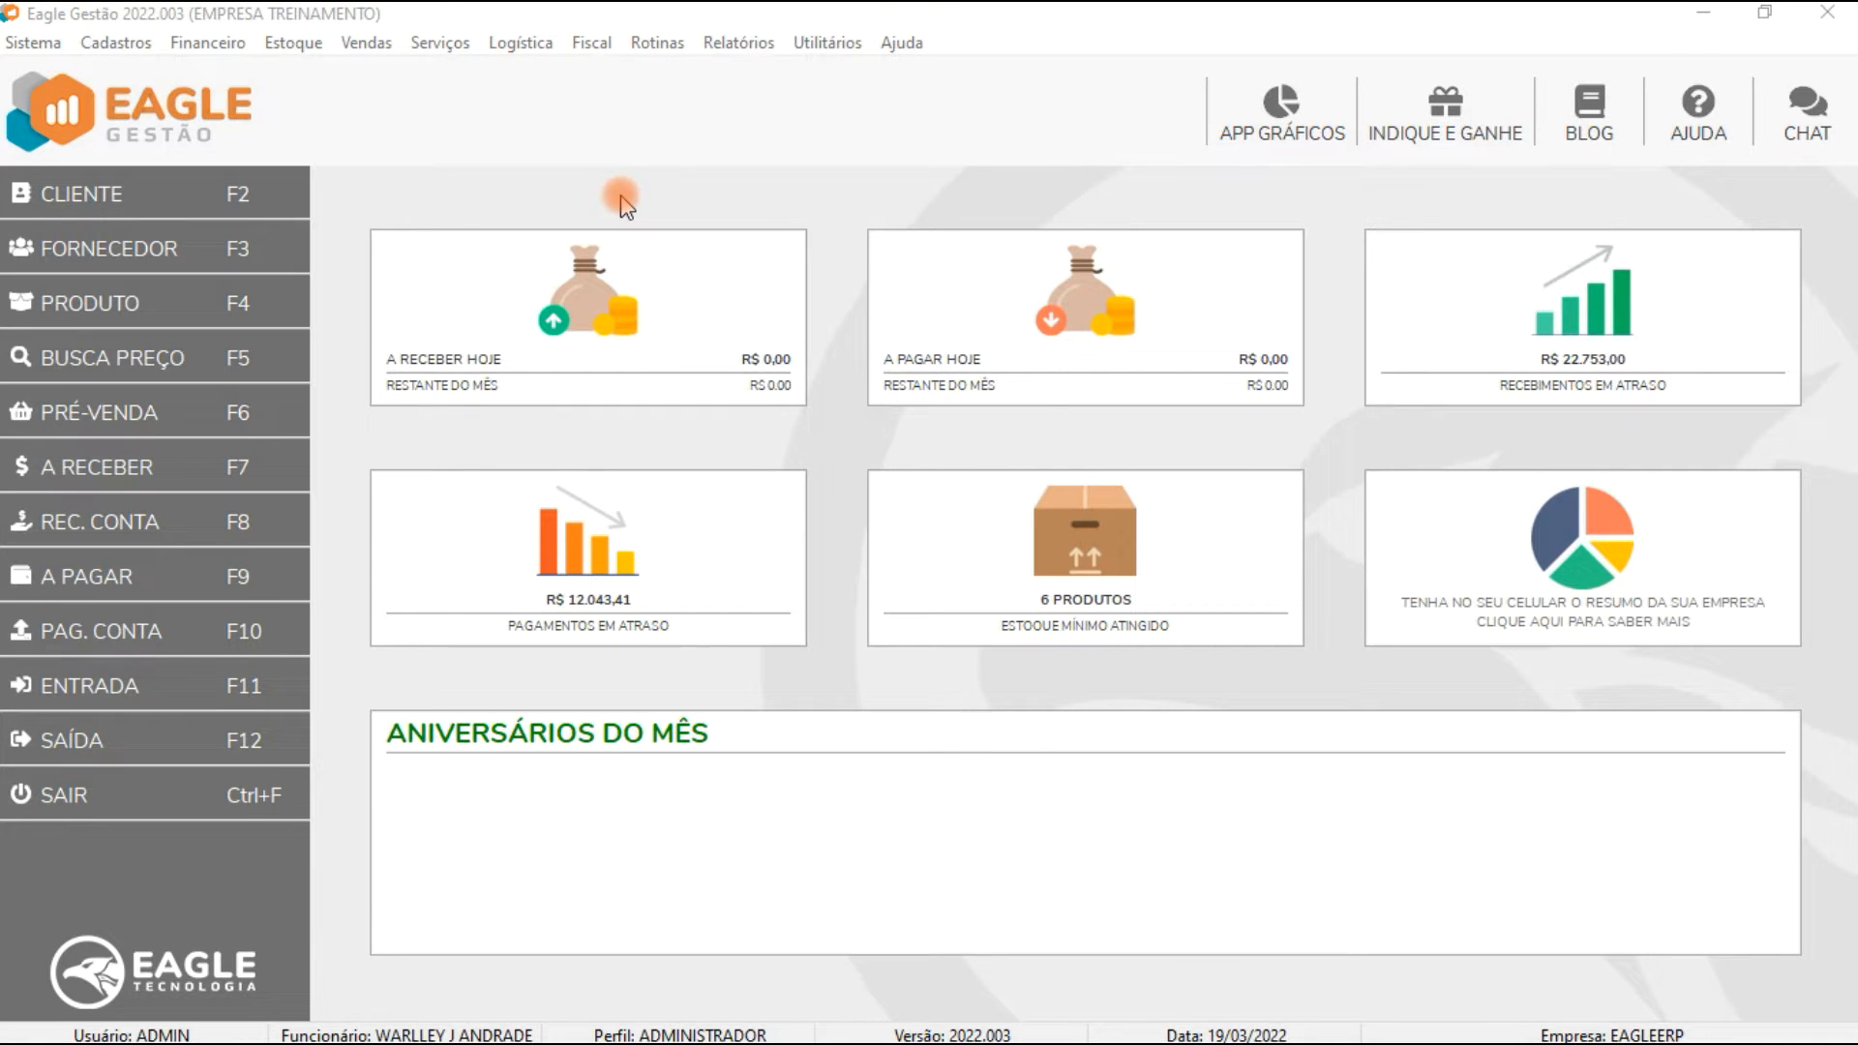
Step: Open the system configuration, examine the Fiscal NF-e settings, then close the dialog
left_click(44, 45)
left_click(95, 113)
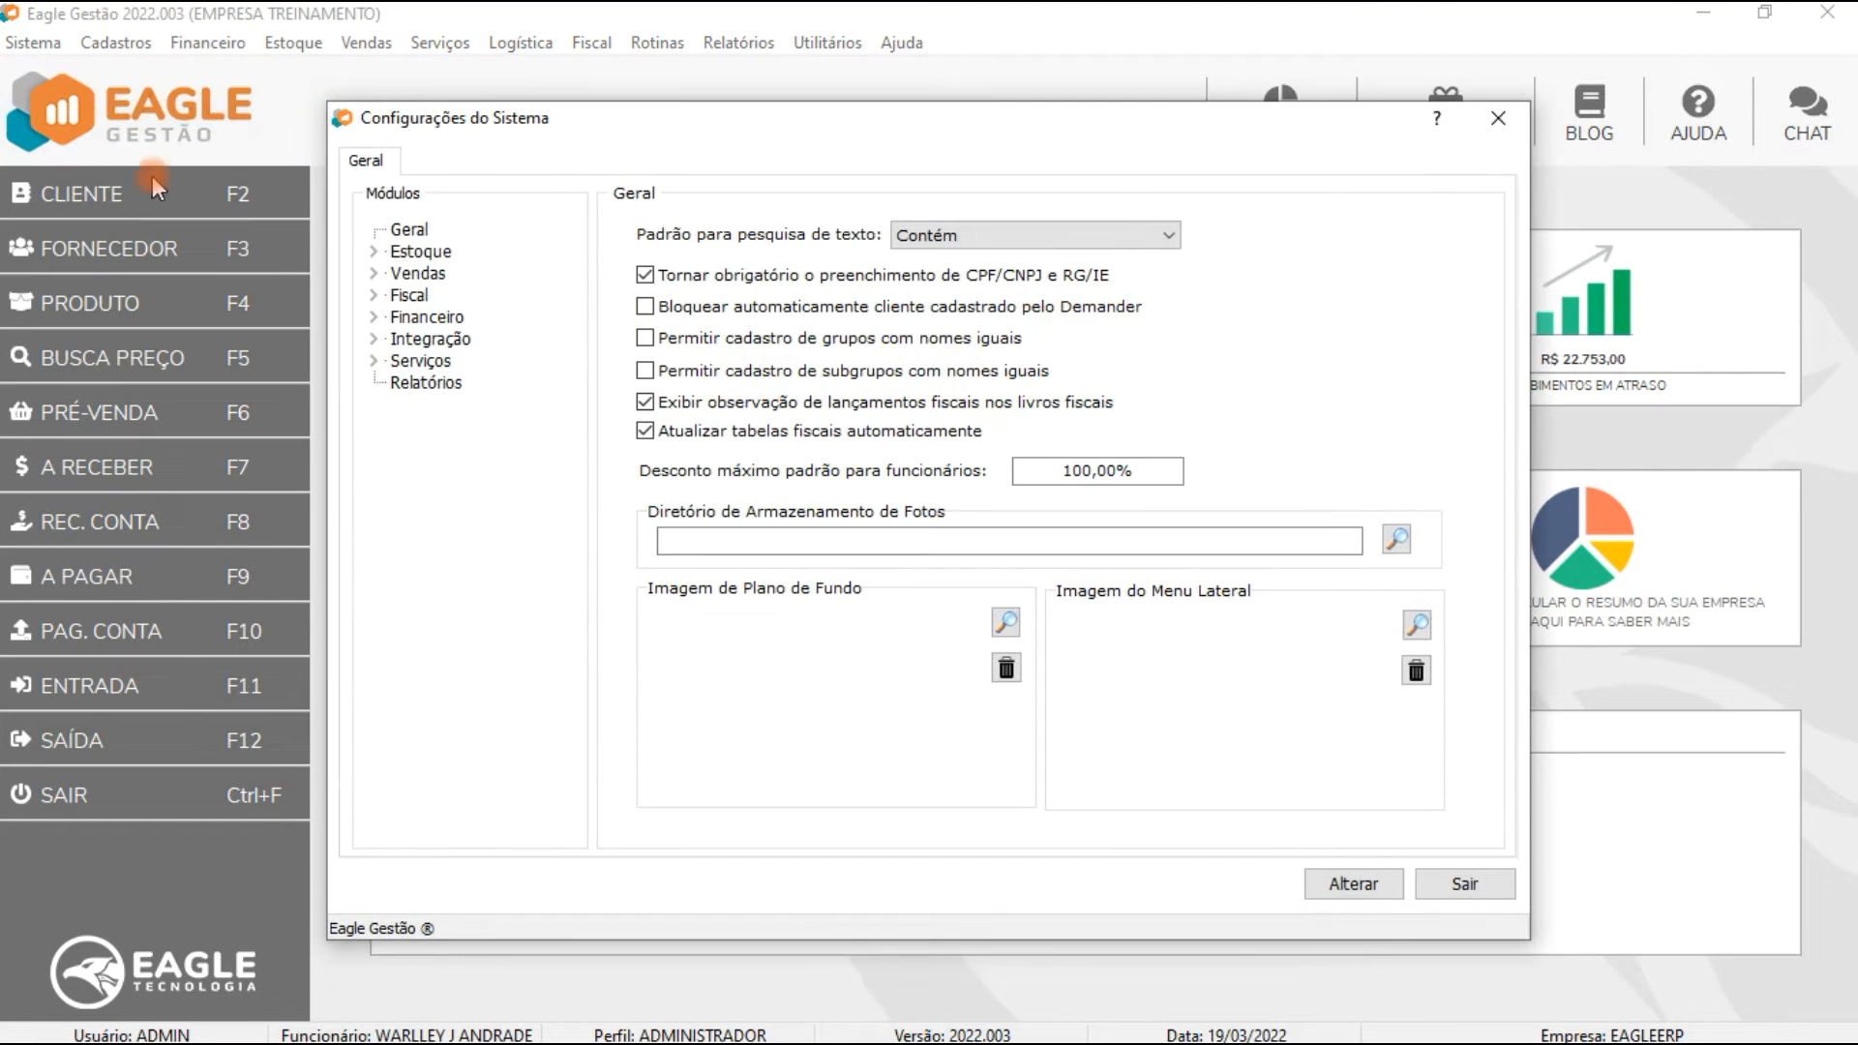
double_click(368, 297)
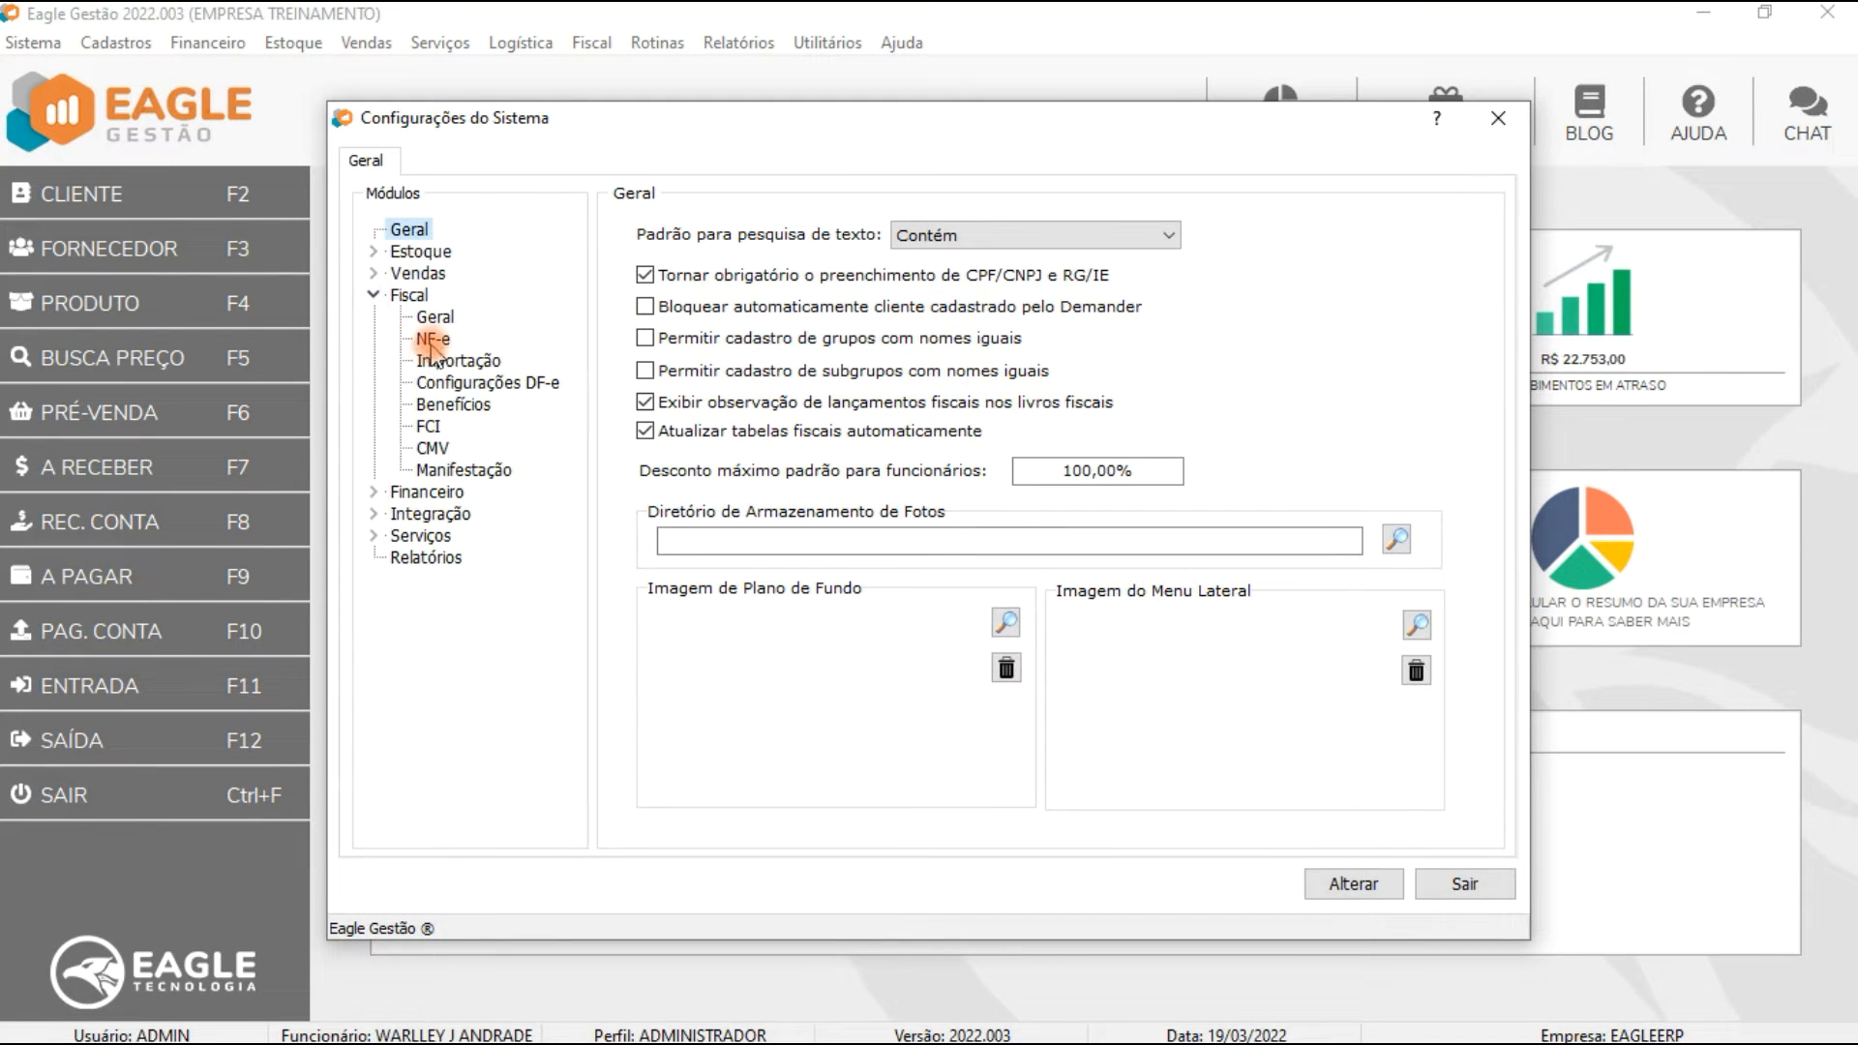
left_click(433, 340)
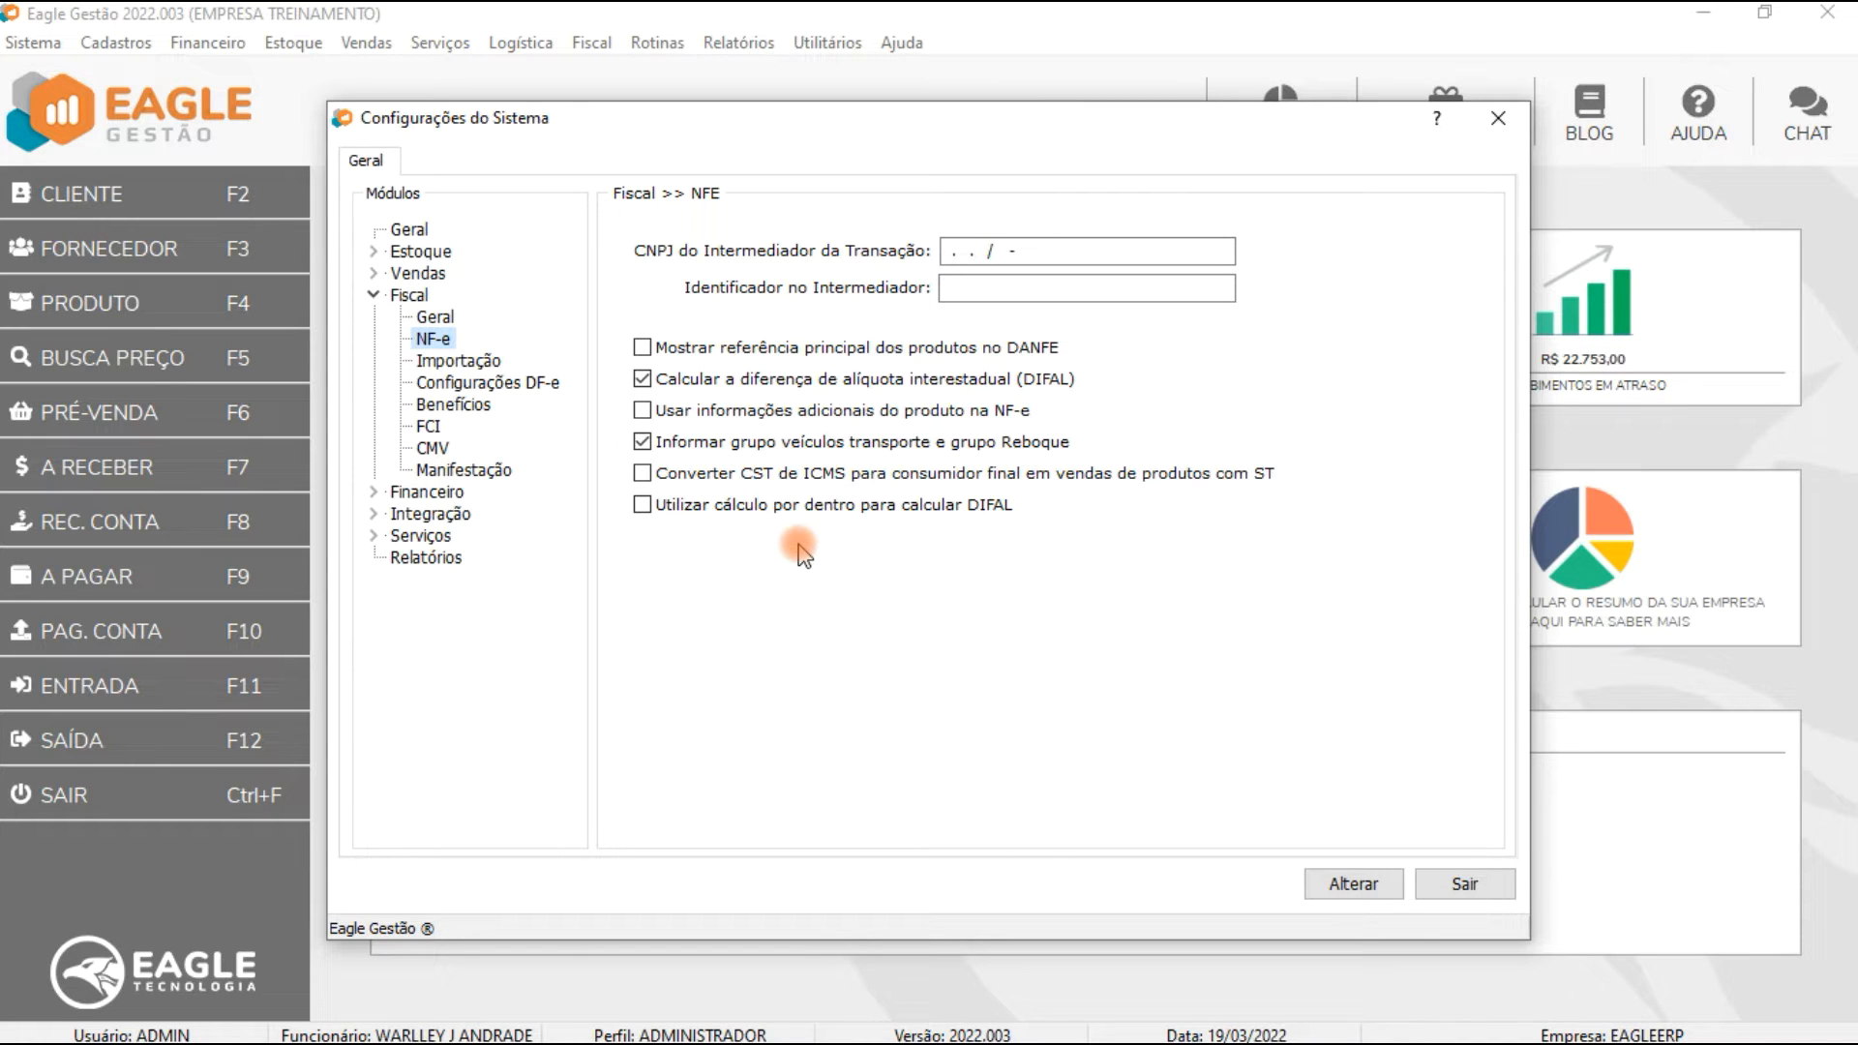
key("Escape")
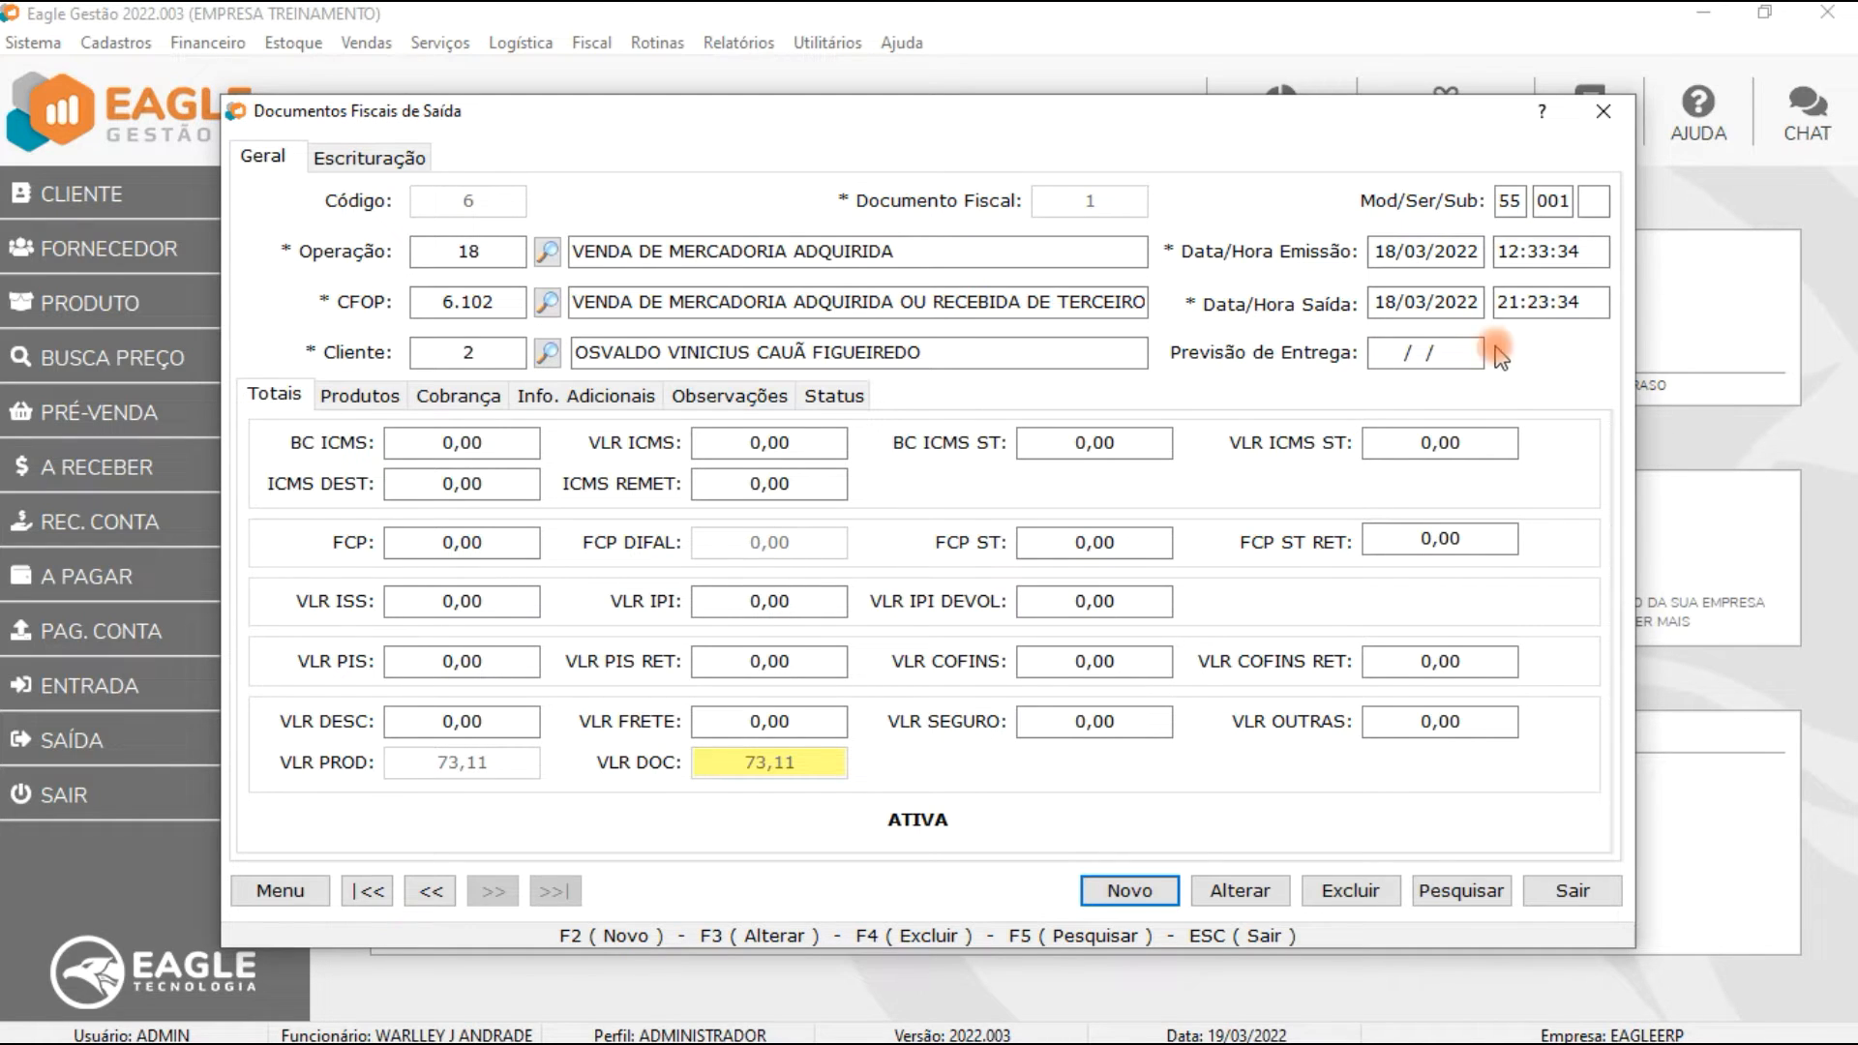
Step: Start editing the output fiscal document and try entering 99/99/9999 as its delivery forecast date
key("F3")
left_click(1441, 356)
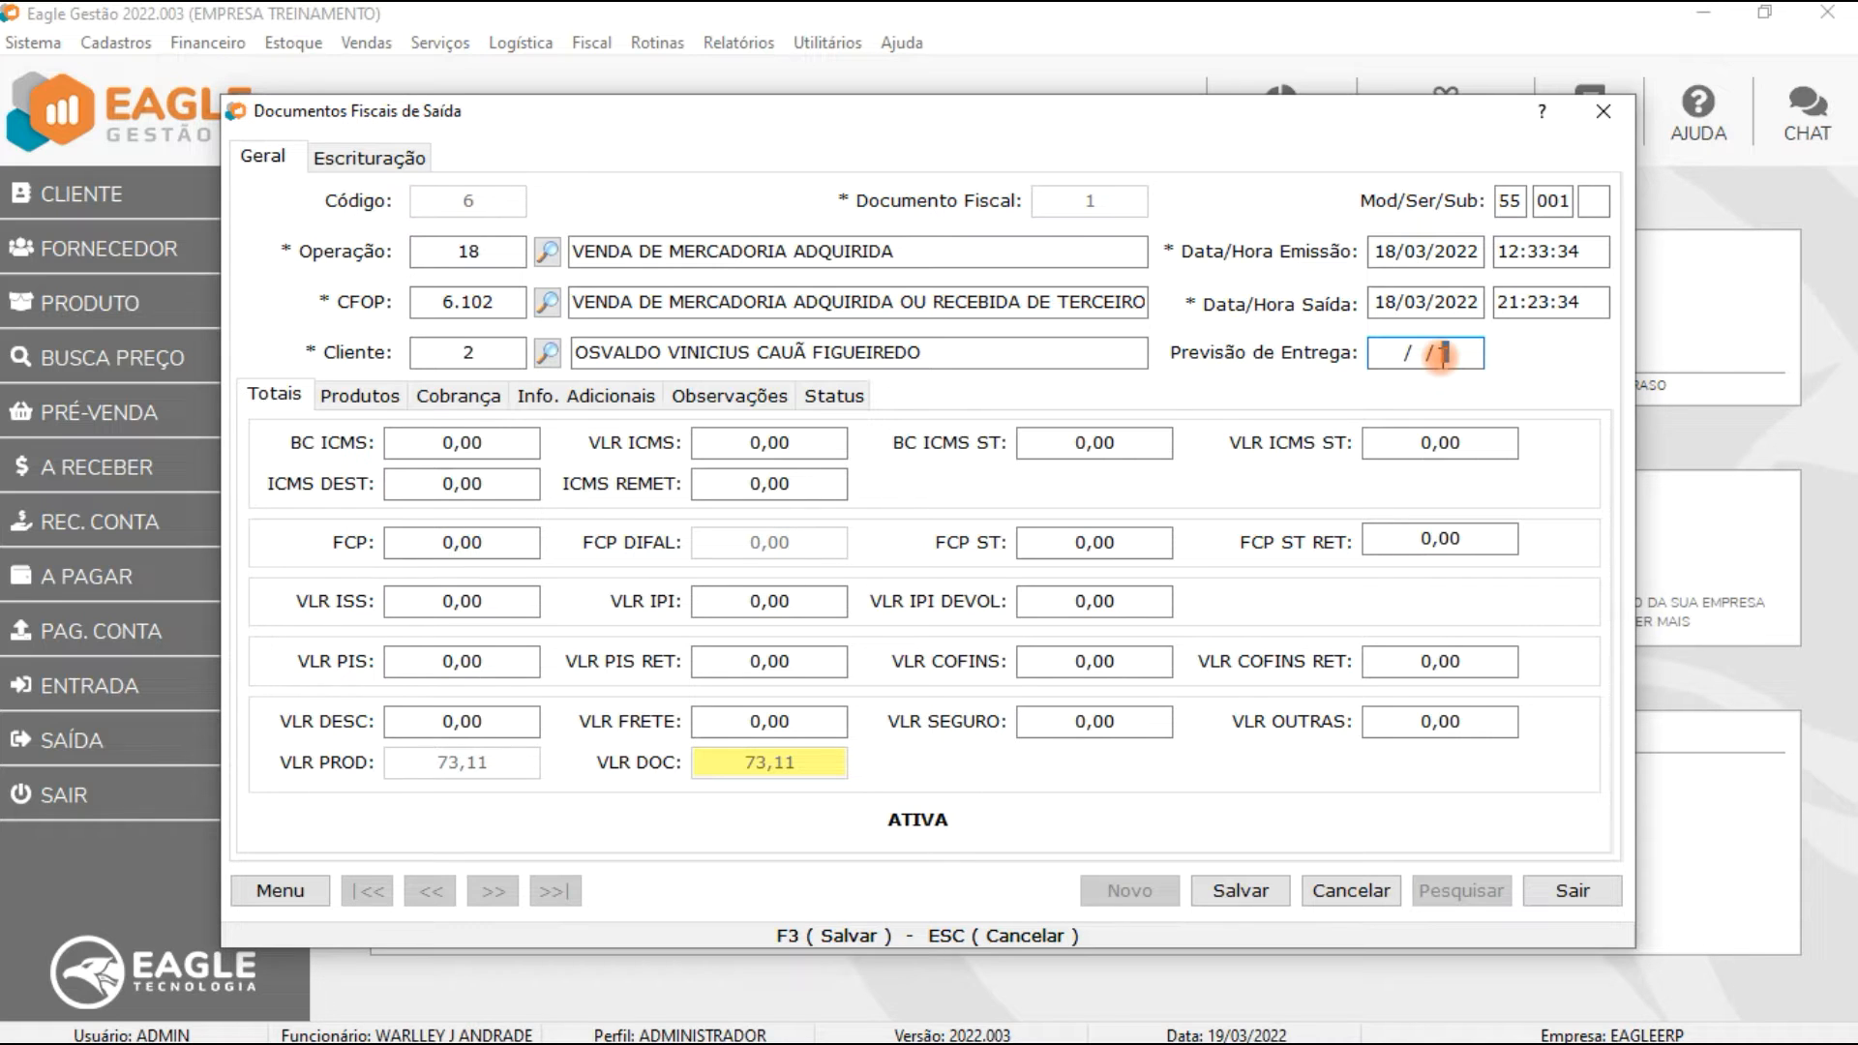
double_click(1441, 357)
type("99999999")
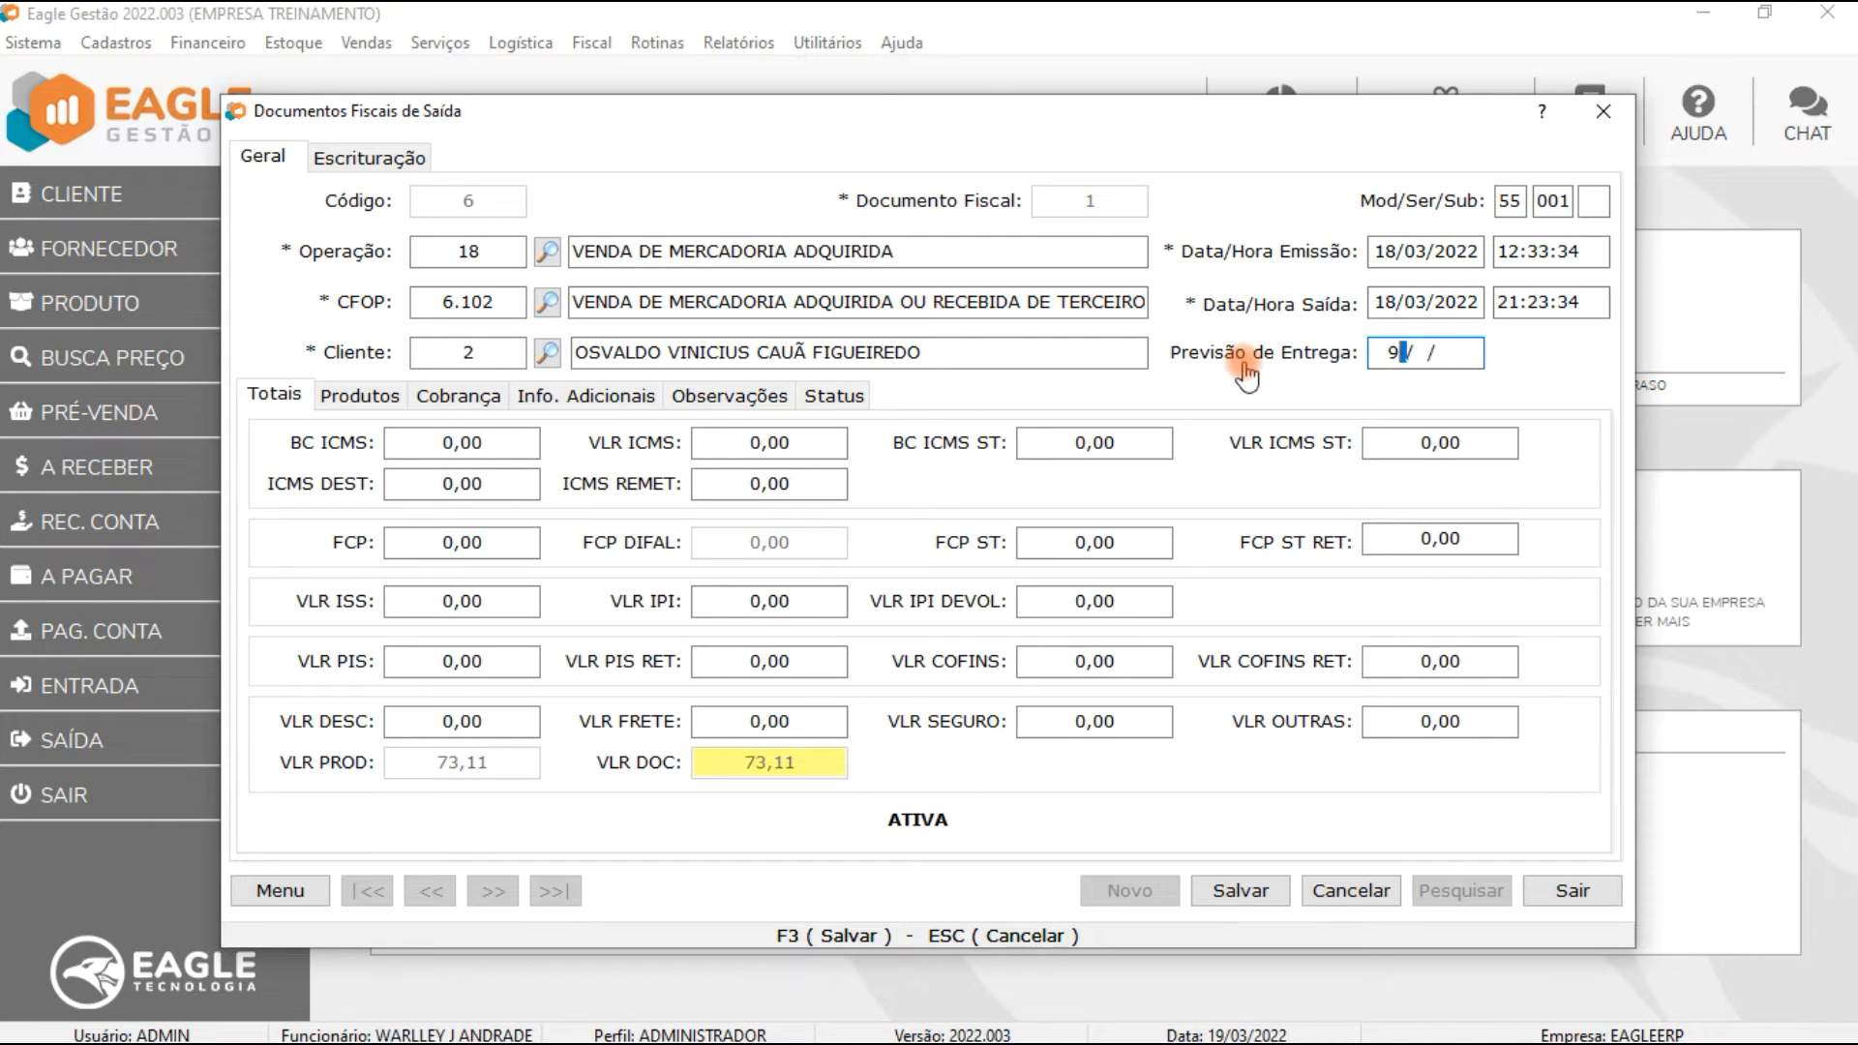
key("Tab")
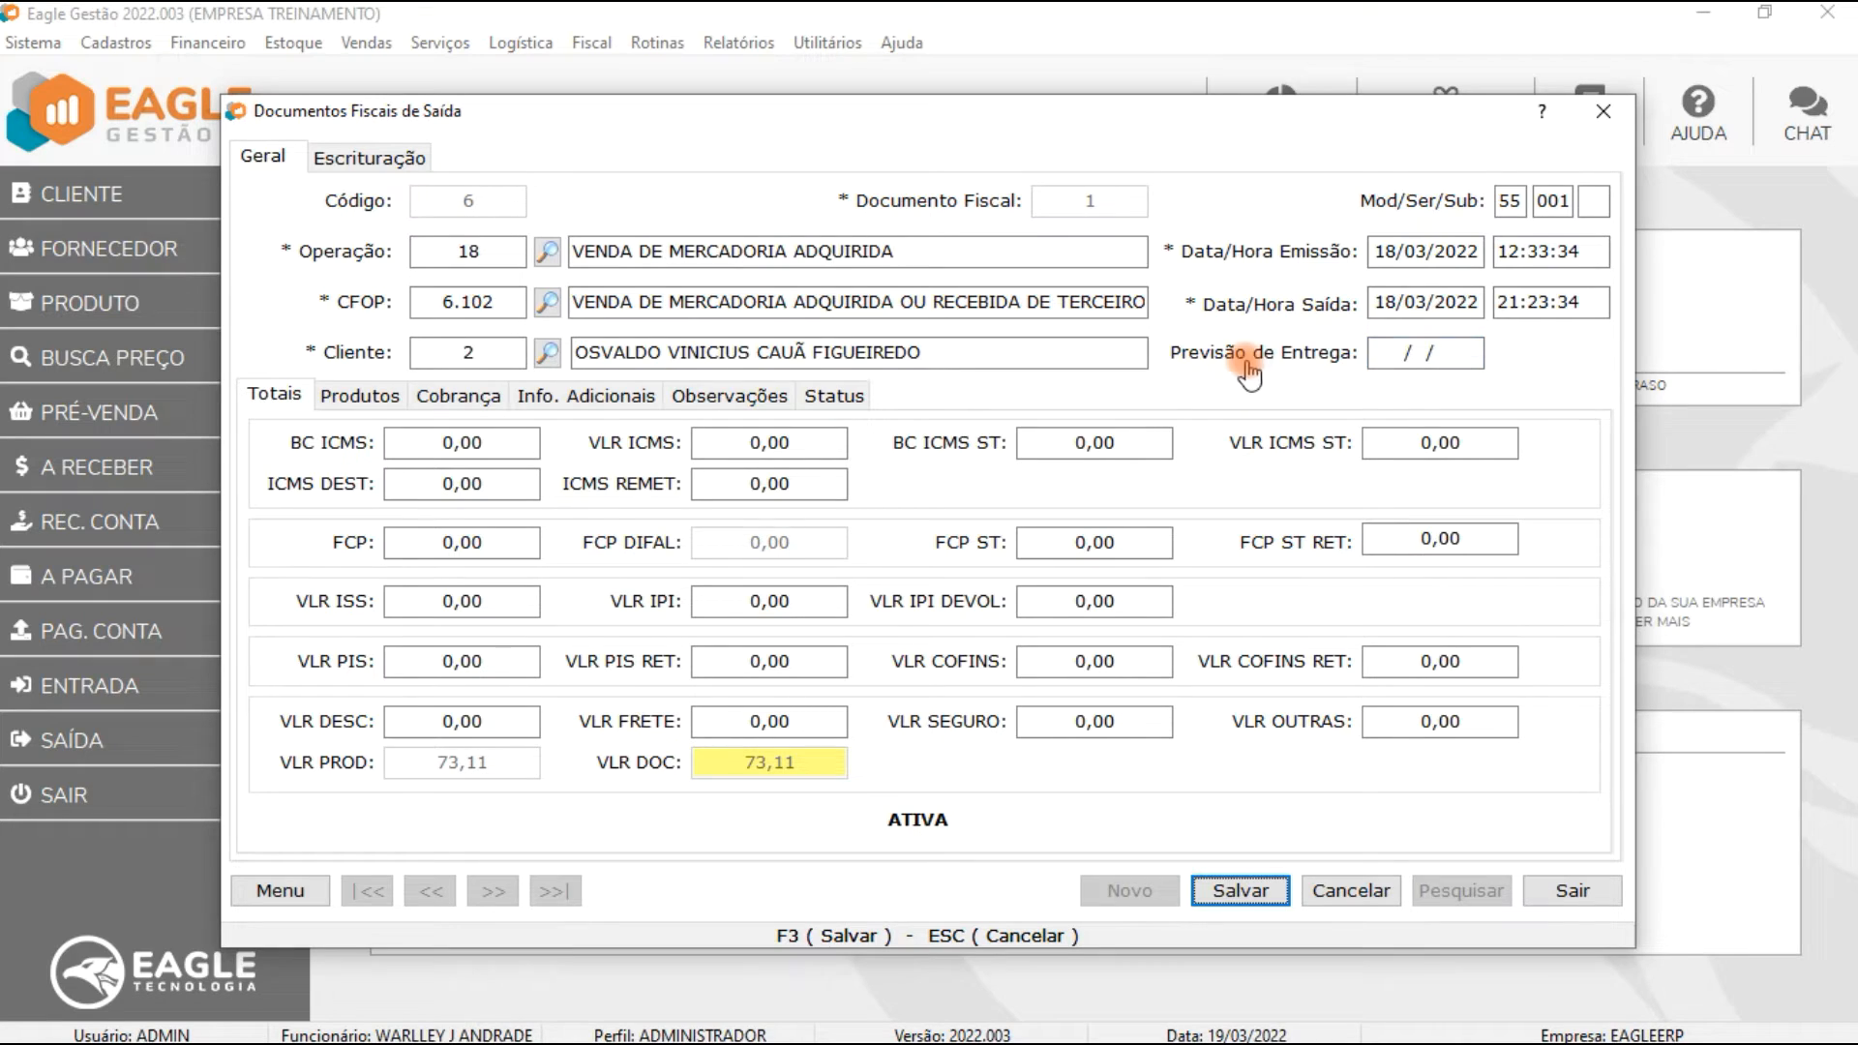
Step: Set the fiscal document's delivery forecast date to 12/03/2022 and save it
left_click(1375, 363)
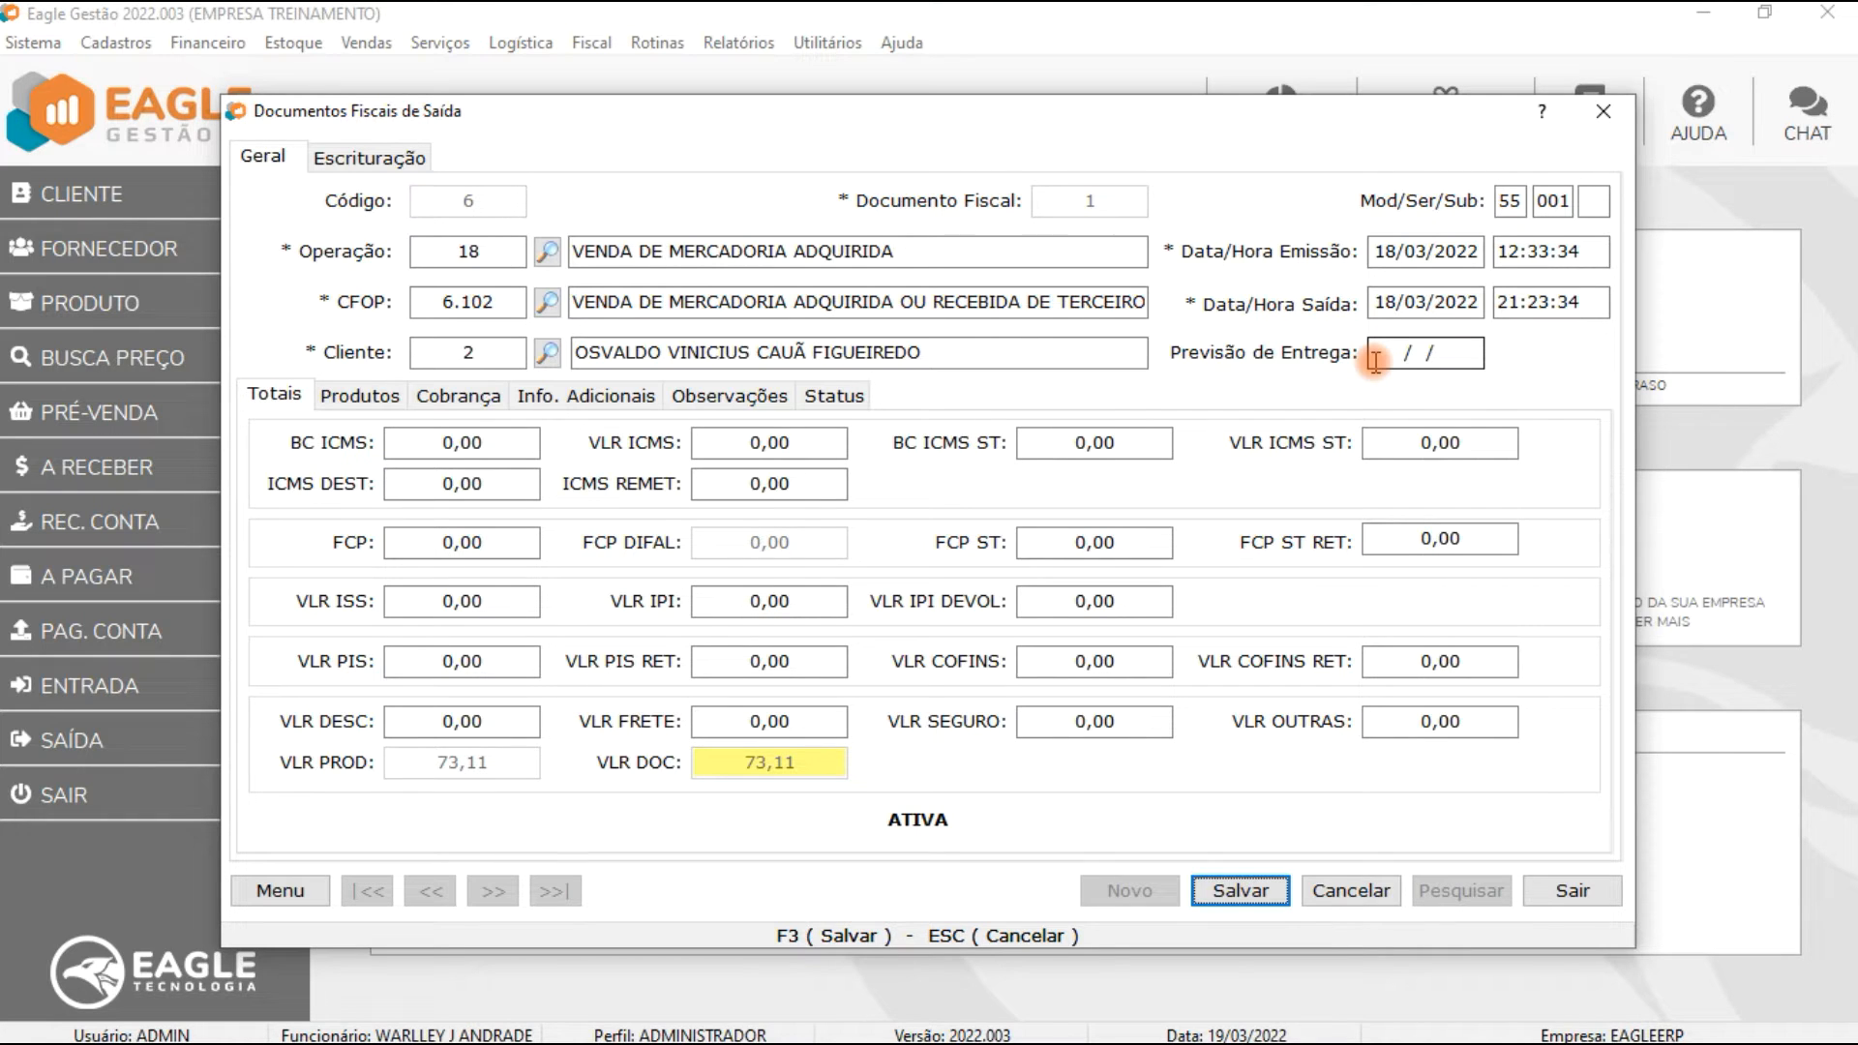
left_click_drag(1458, 354, 1317, 362)
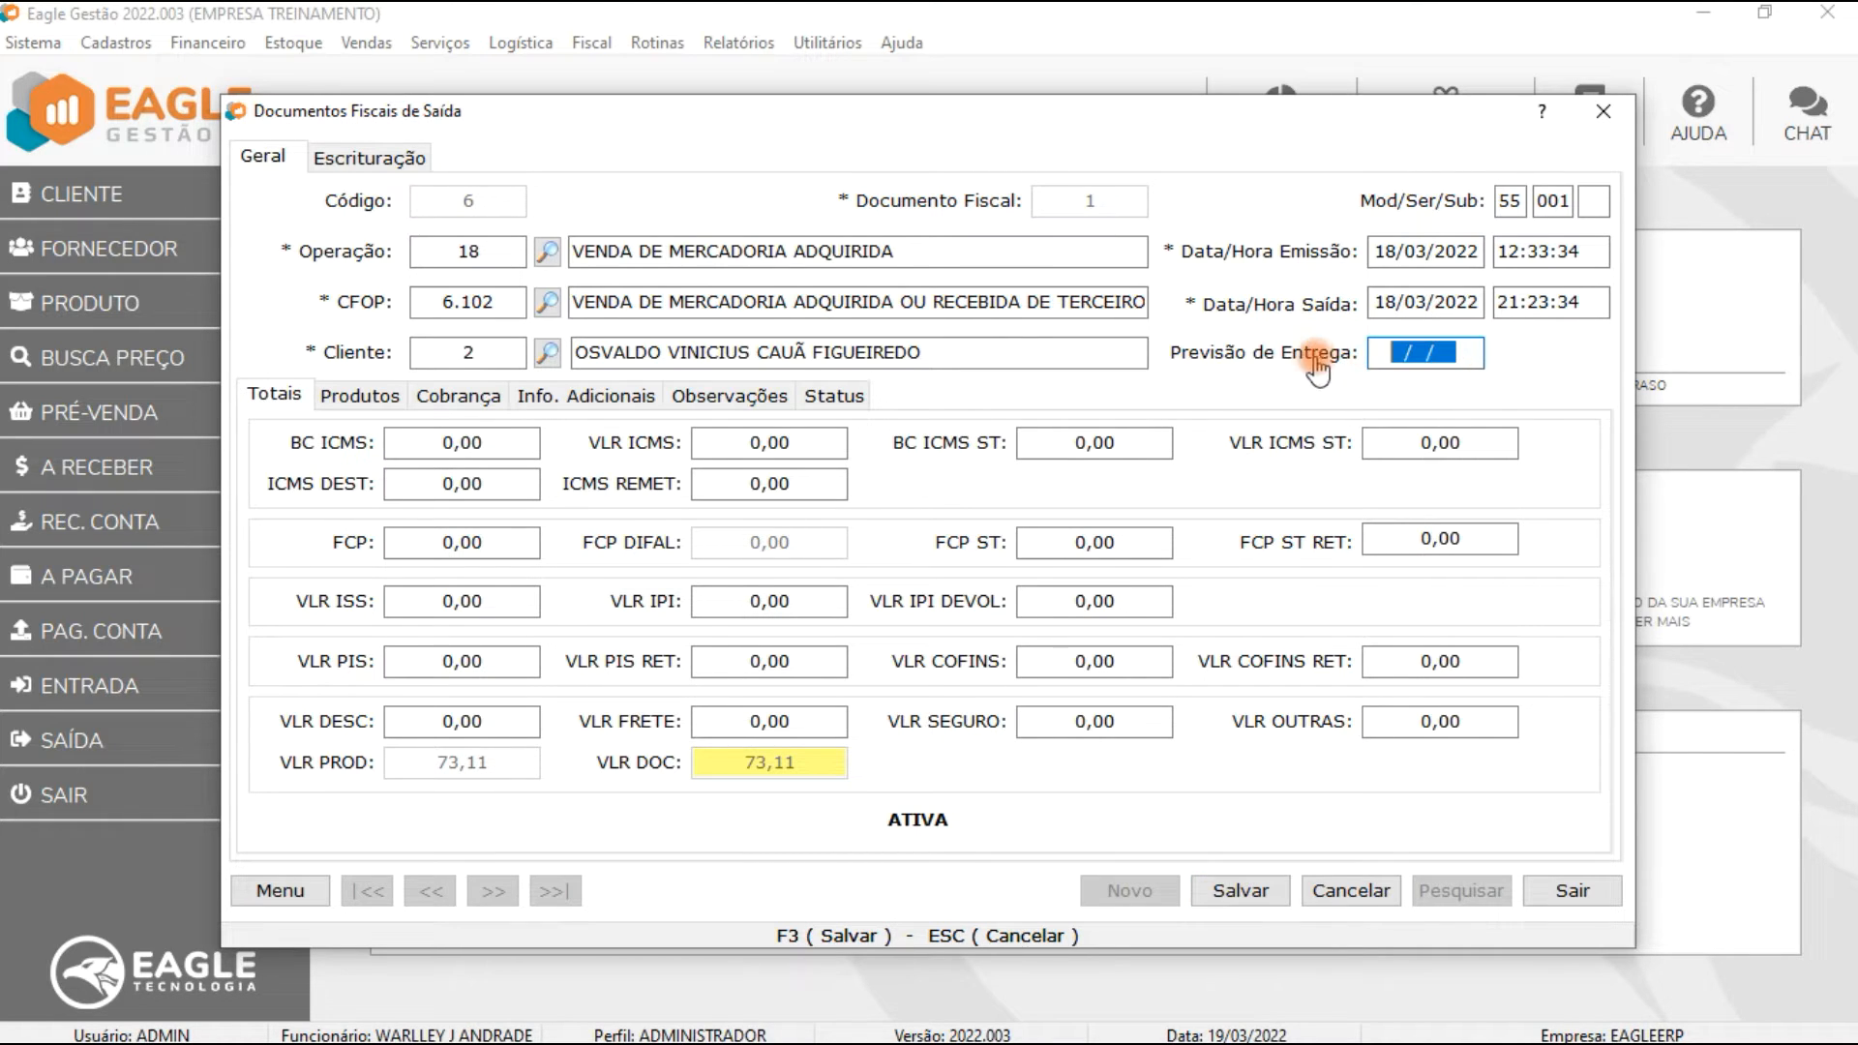
type("12032022")
key("F3")
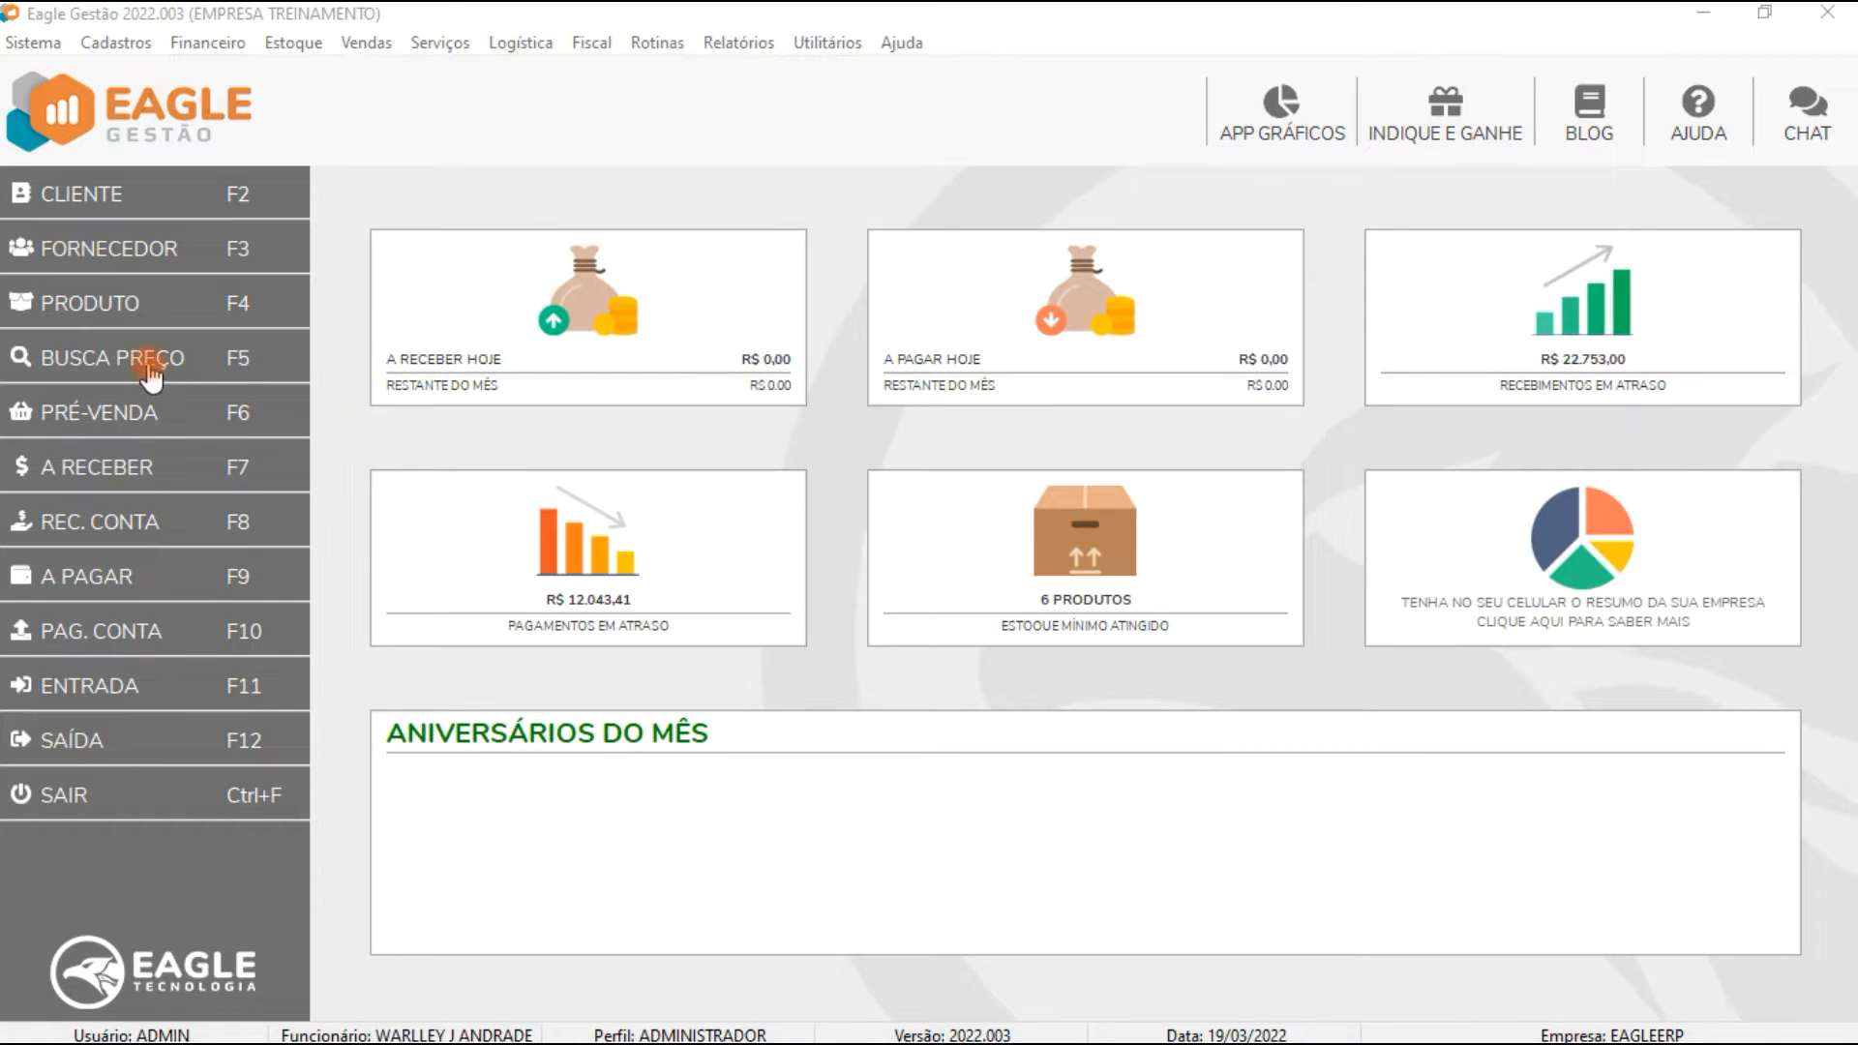
Step: Open the pre-sale quote, start editing it and try entering 99/99/9999 as its delivery forecast date
left_click(141, 412)
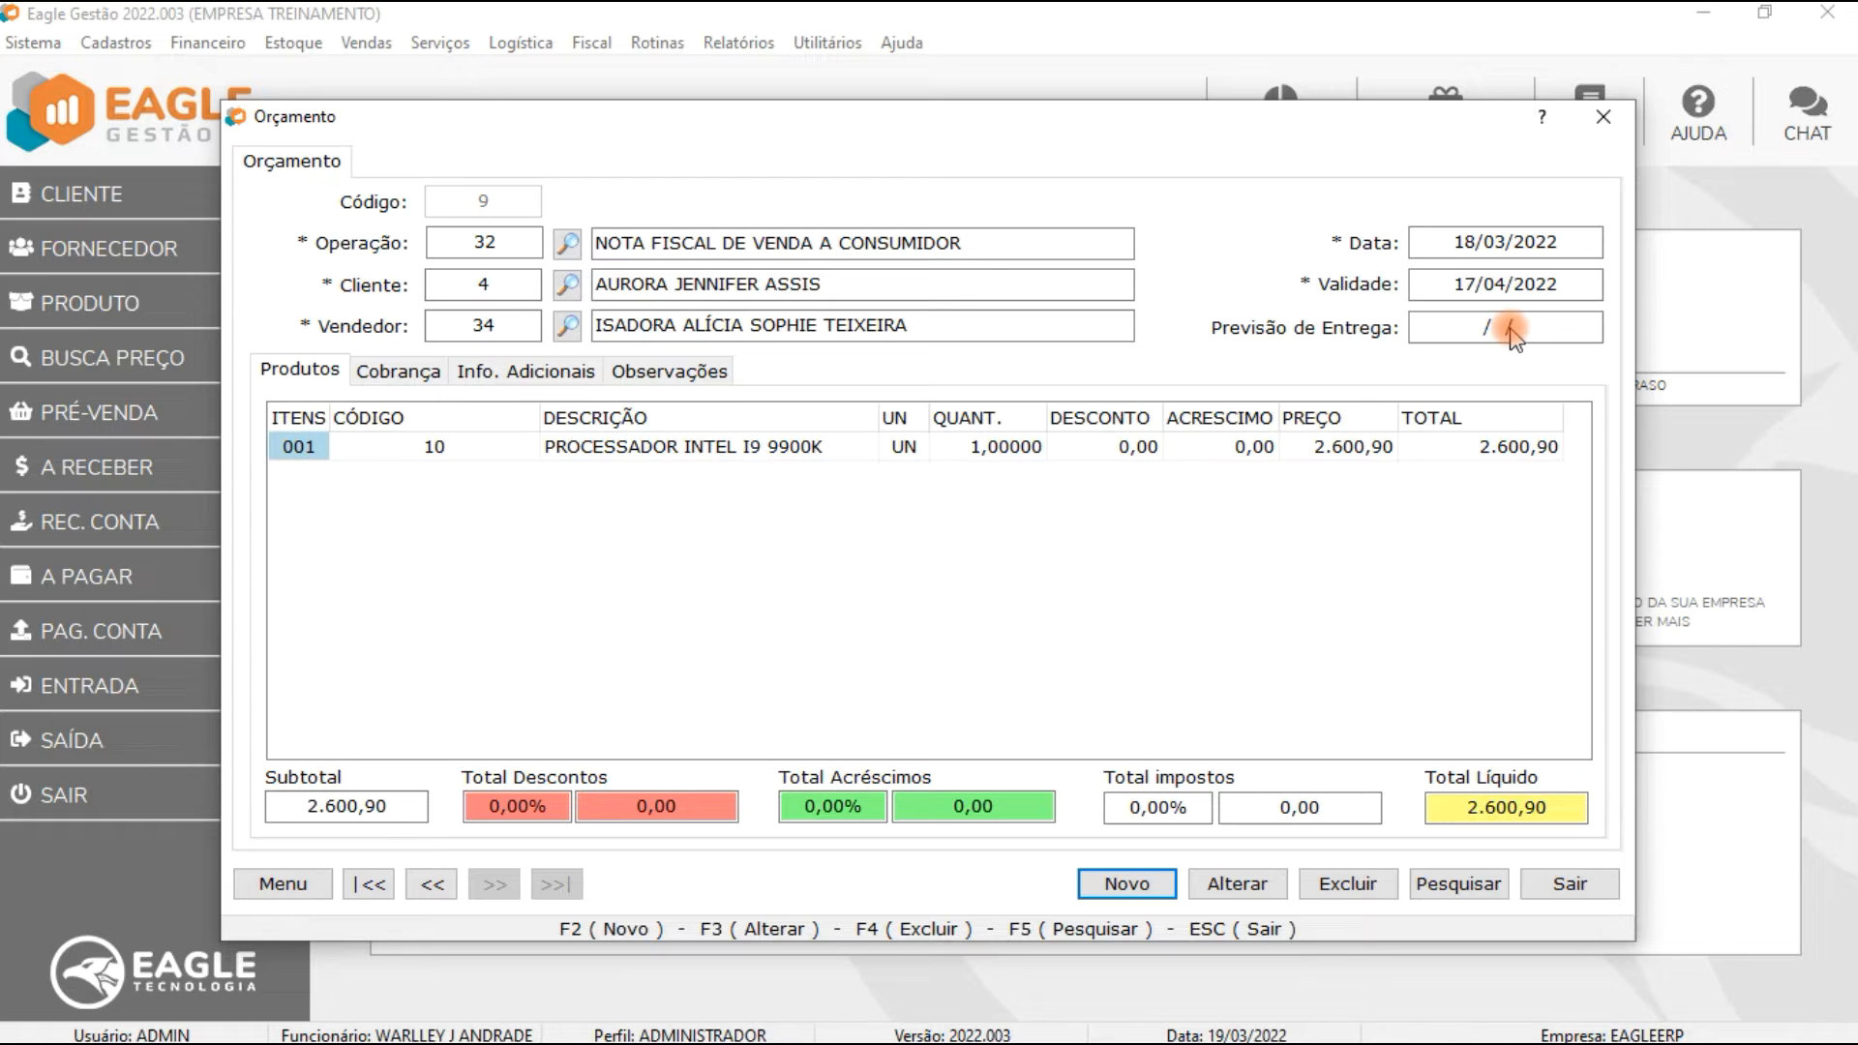
key("F3")
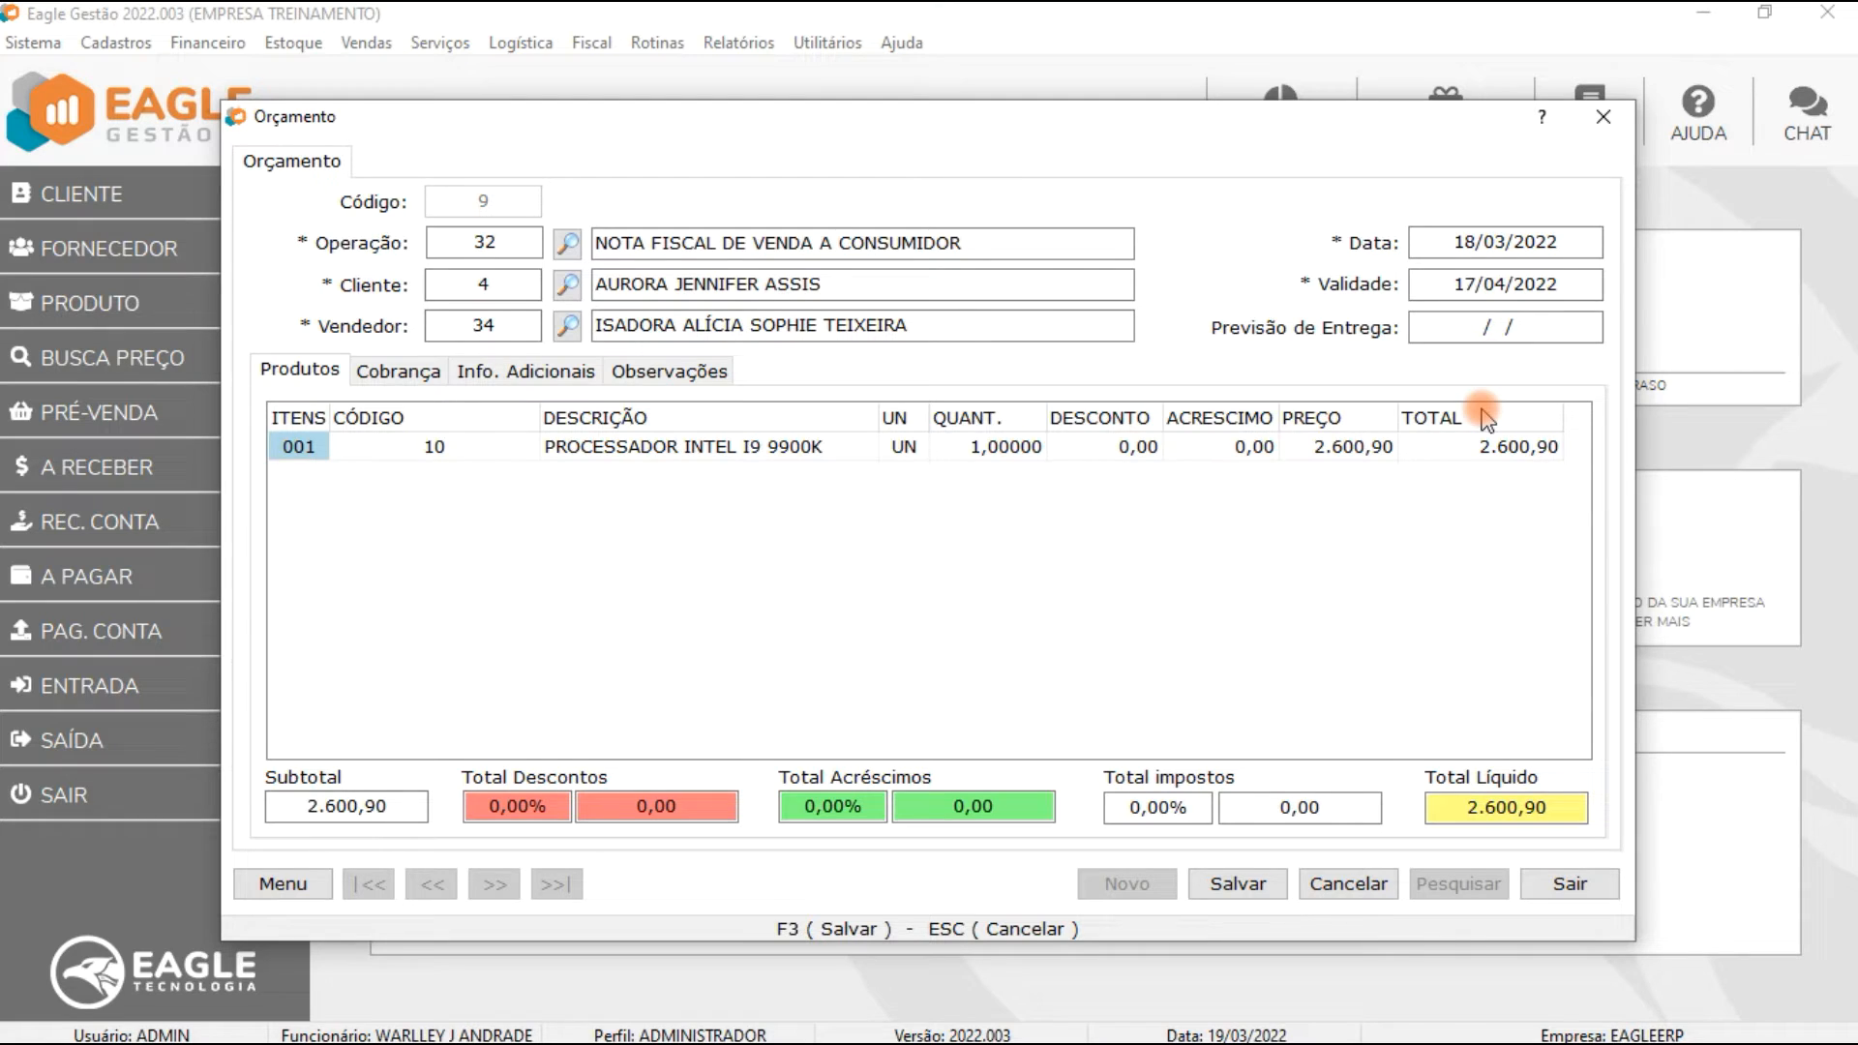
left_click(1579, 329)
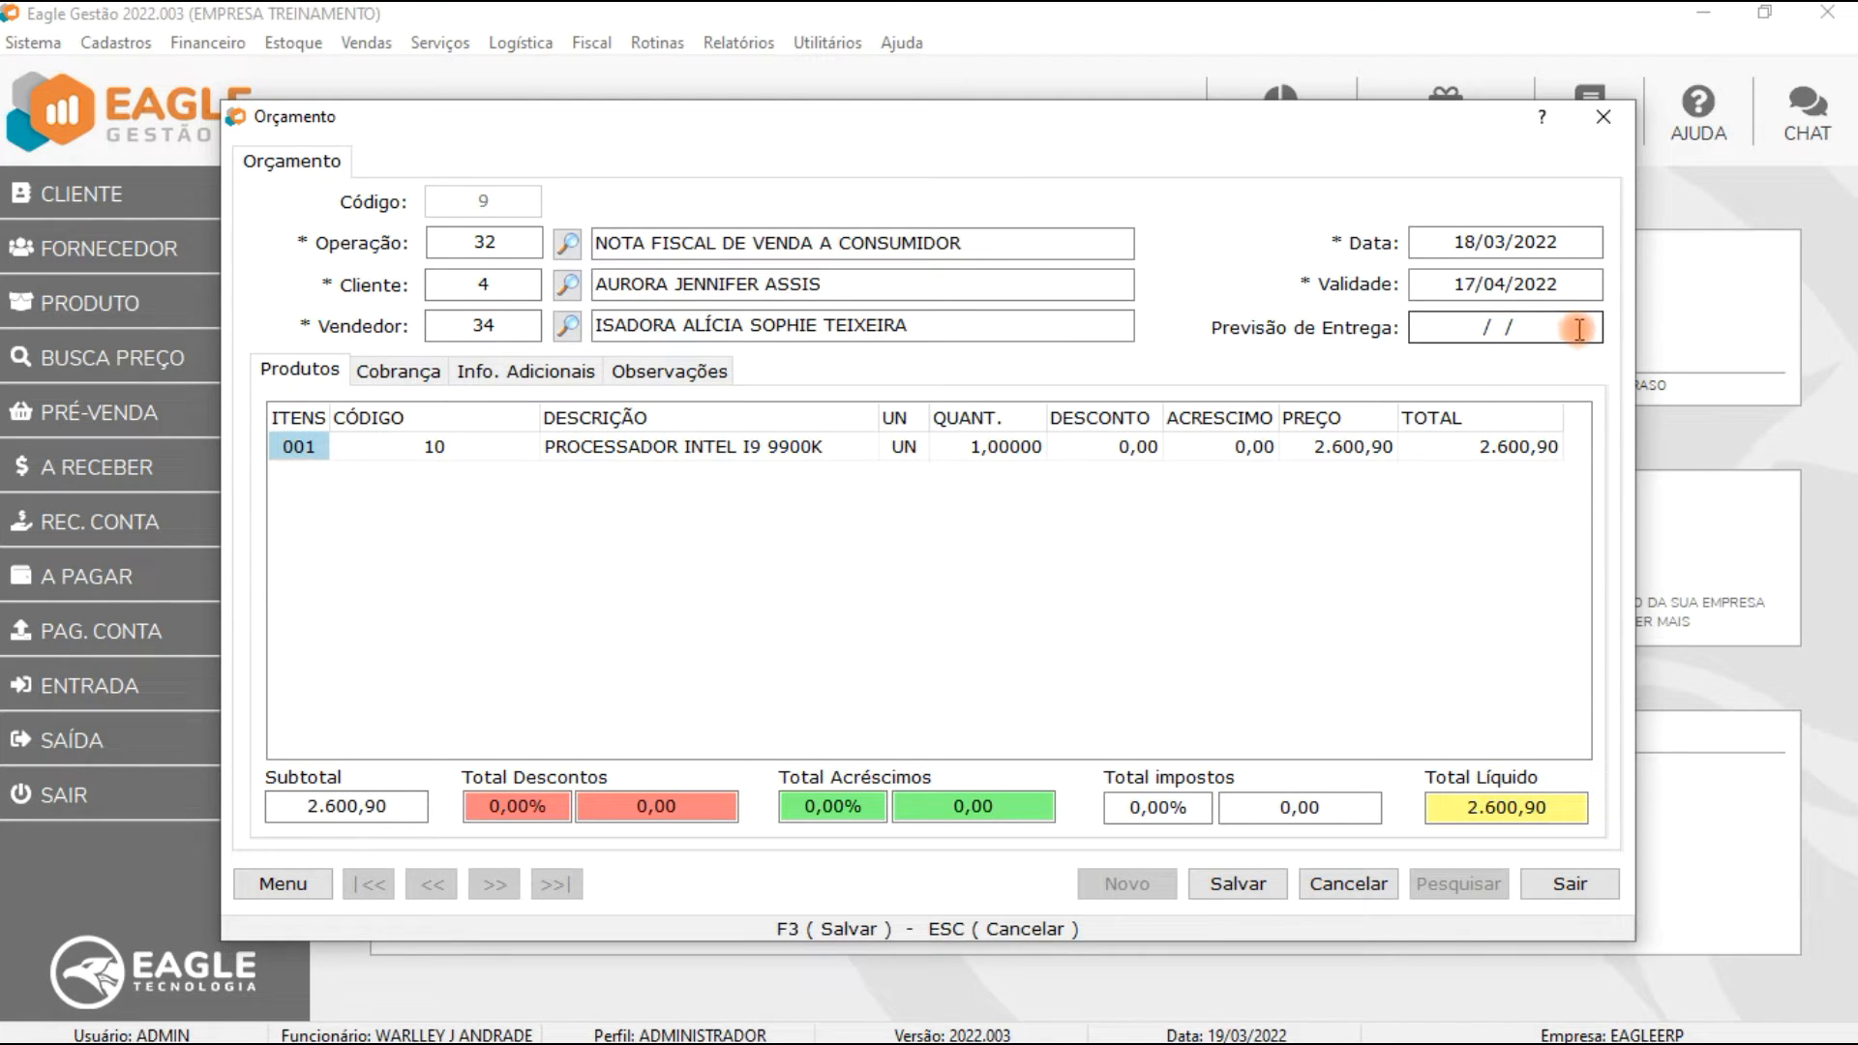
left_click_drag(1578, 329, 1477, 334)
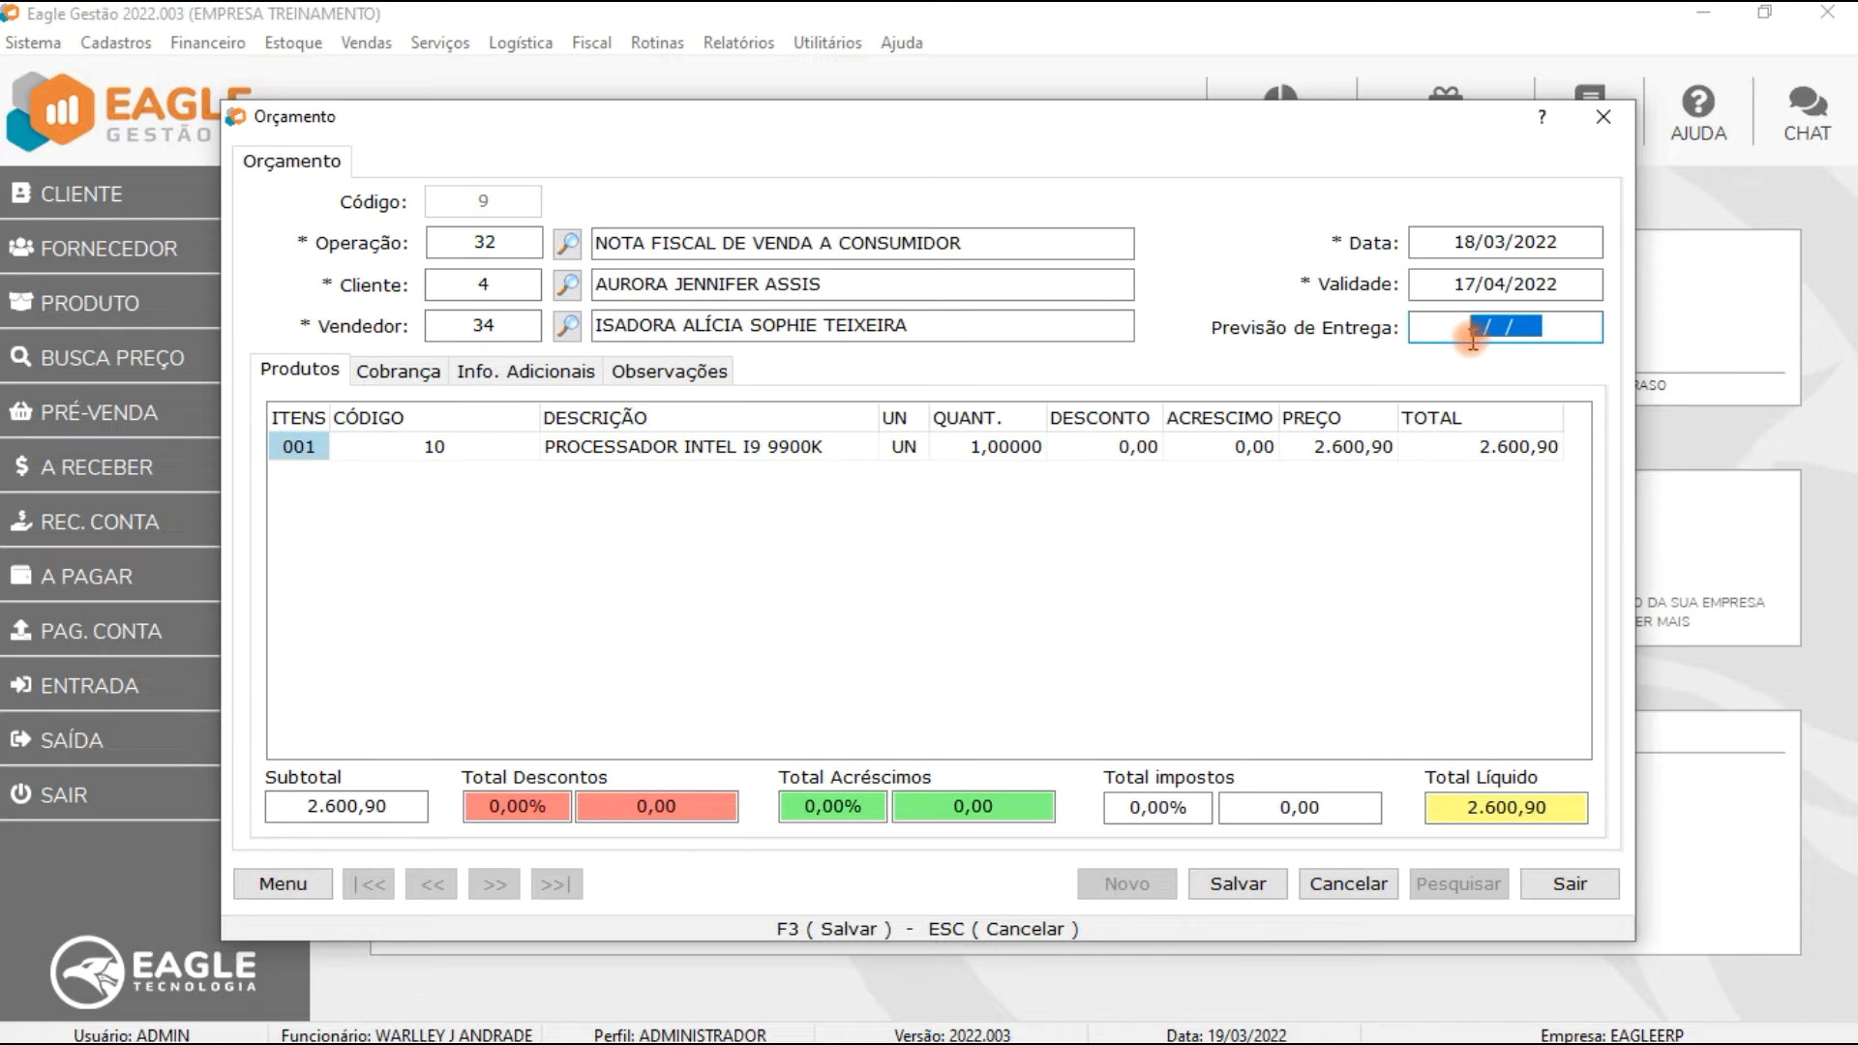
type("99999999")
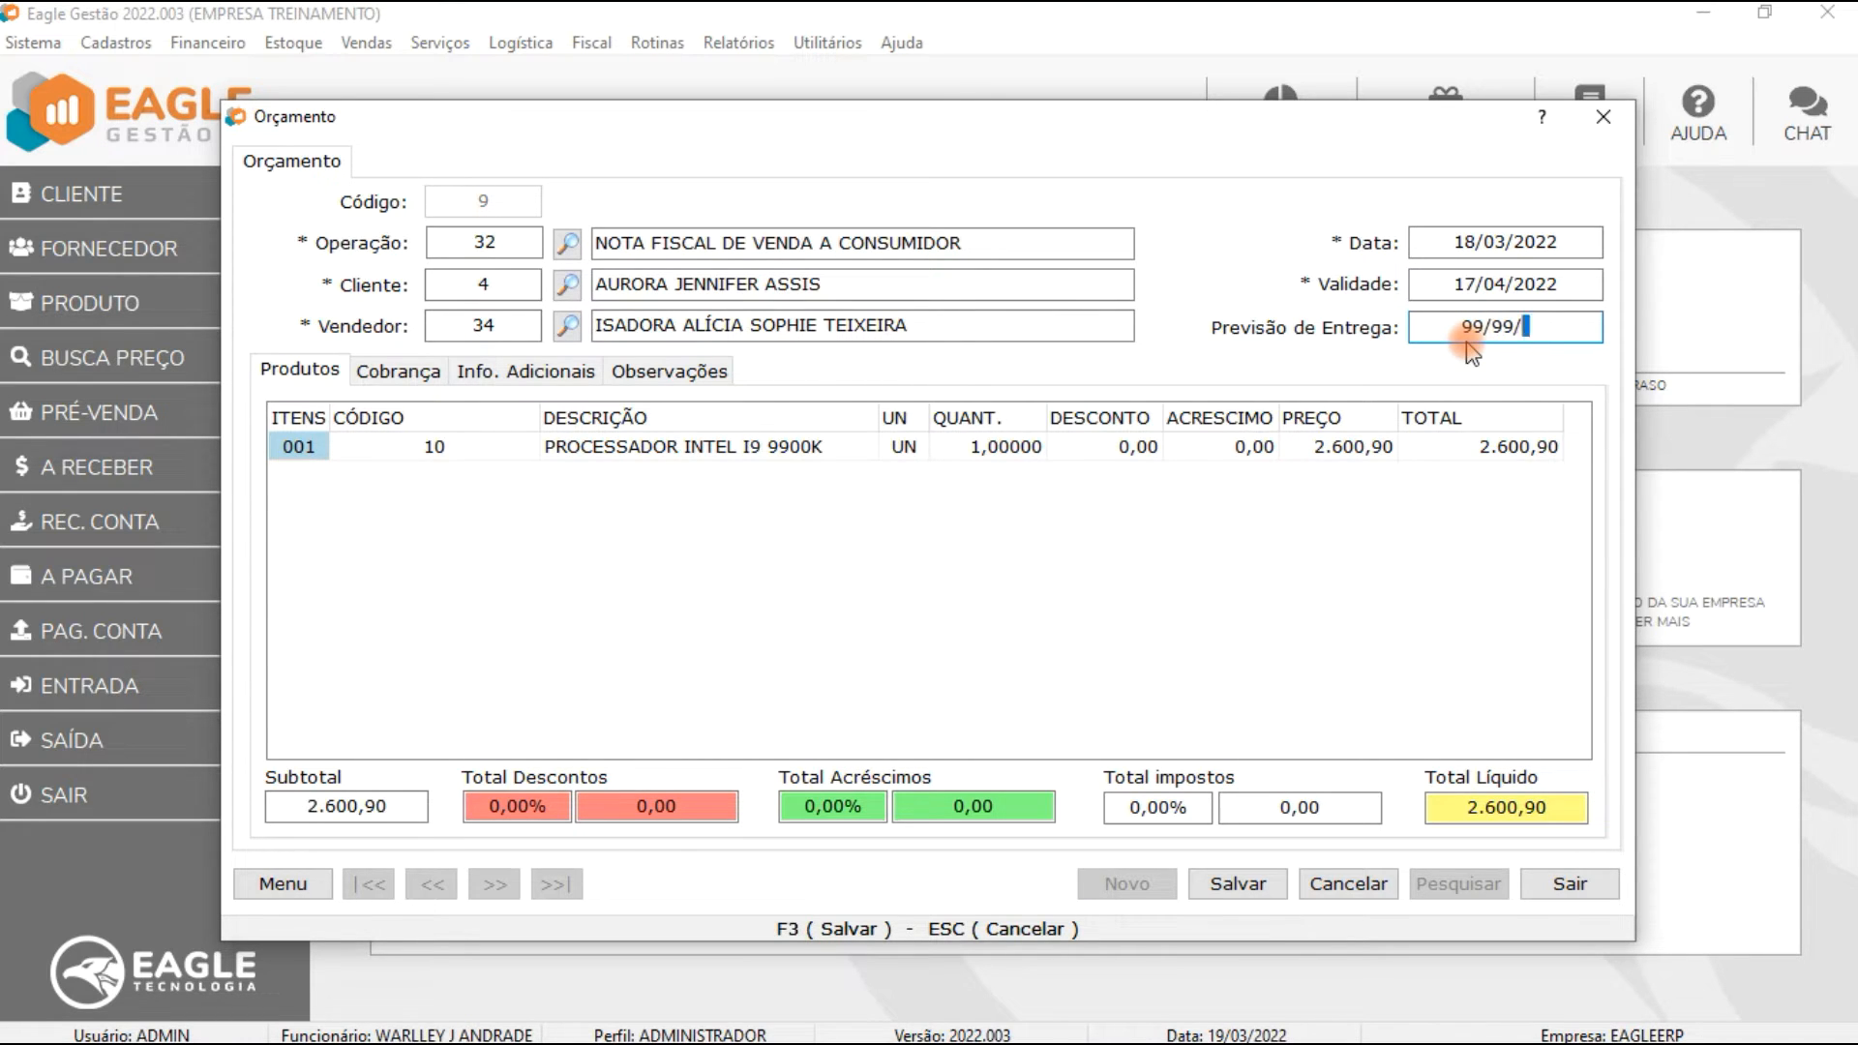
key("Tab")
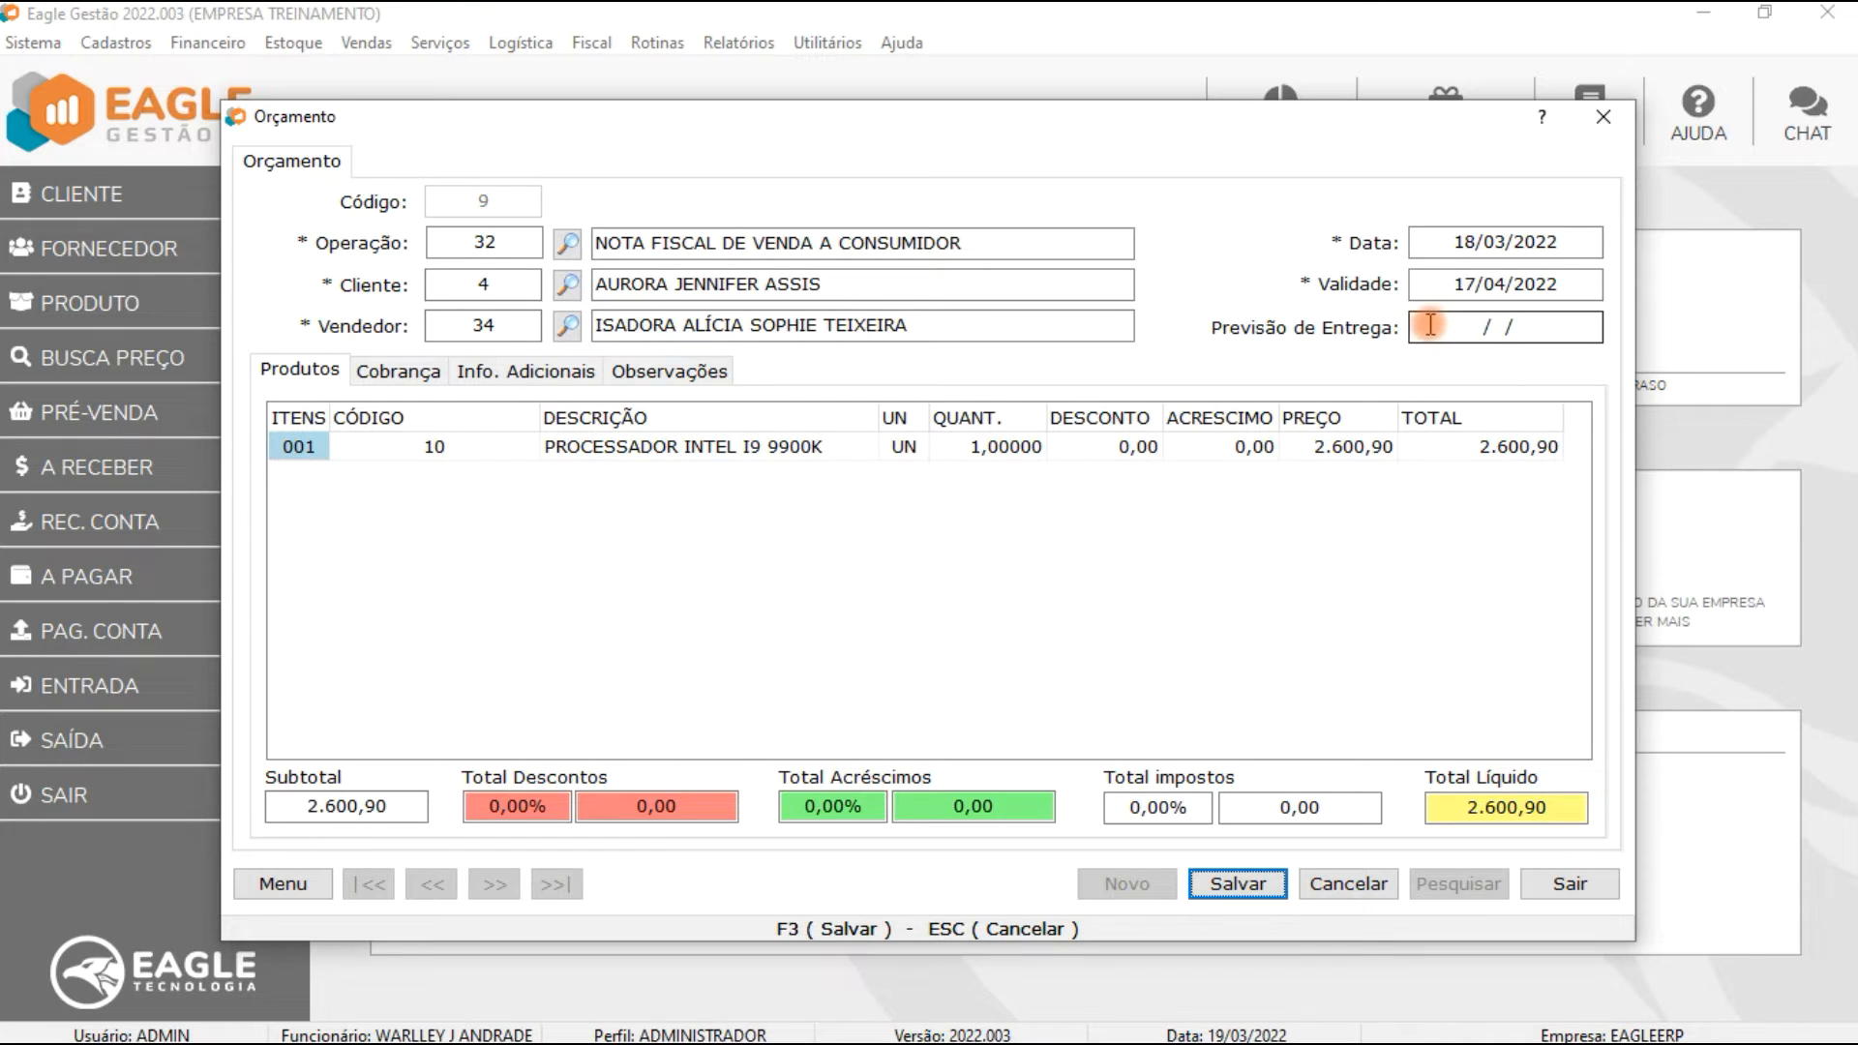
Step: Set the quote's delivery forecast date to 18/03/2022 and save it
left_click_drag(1427, 326, 1586, 333)
type("18032022")
key("Tab")
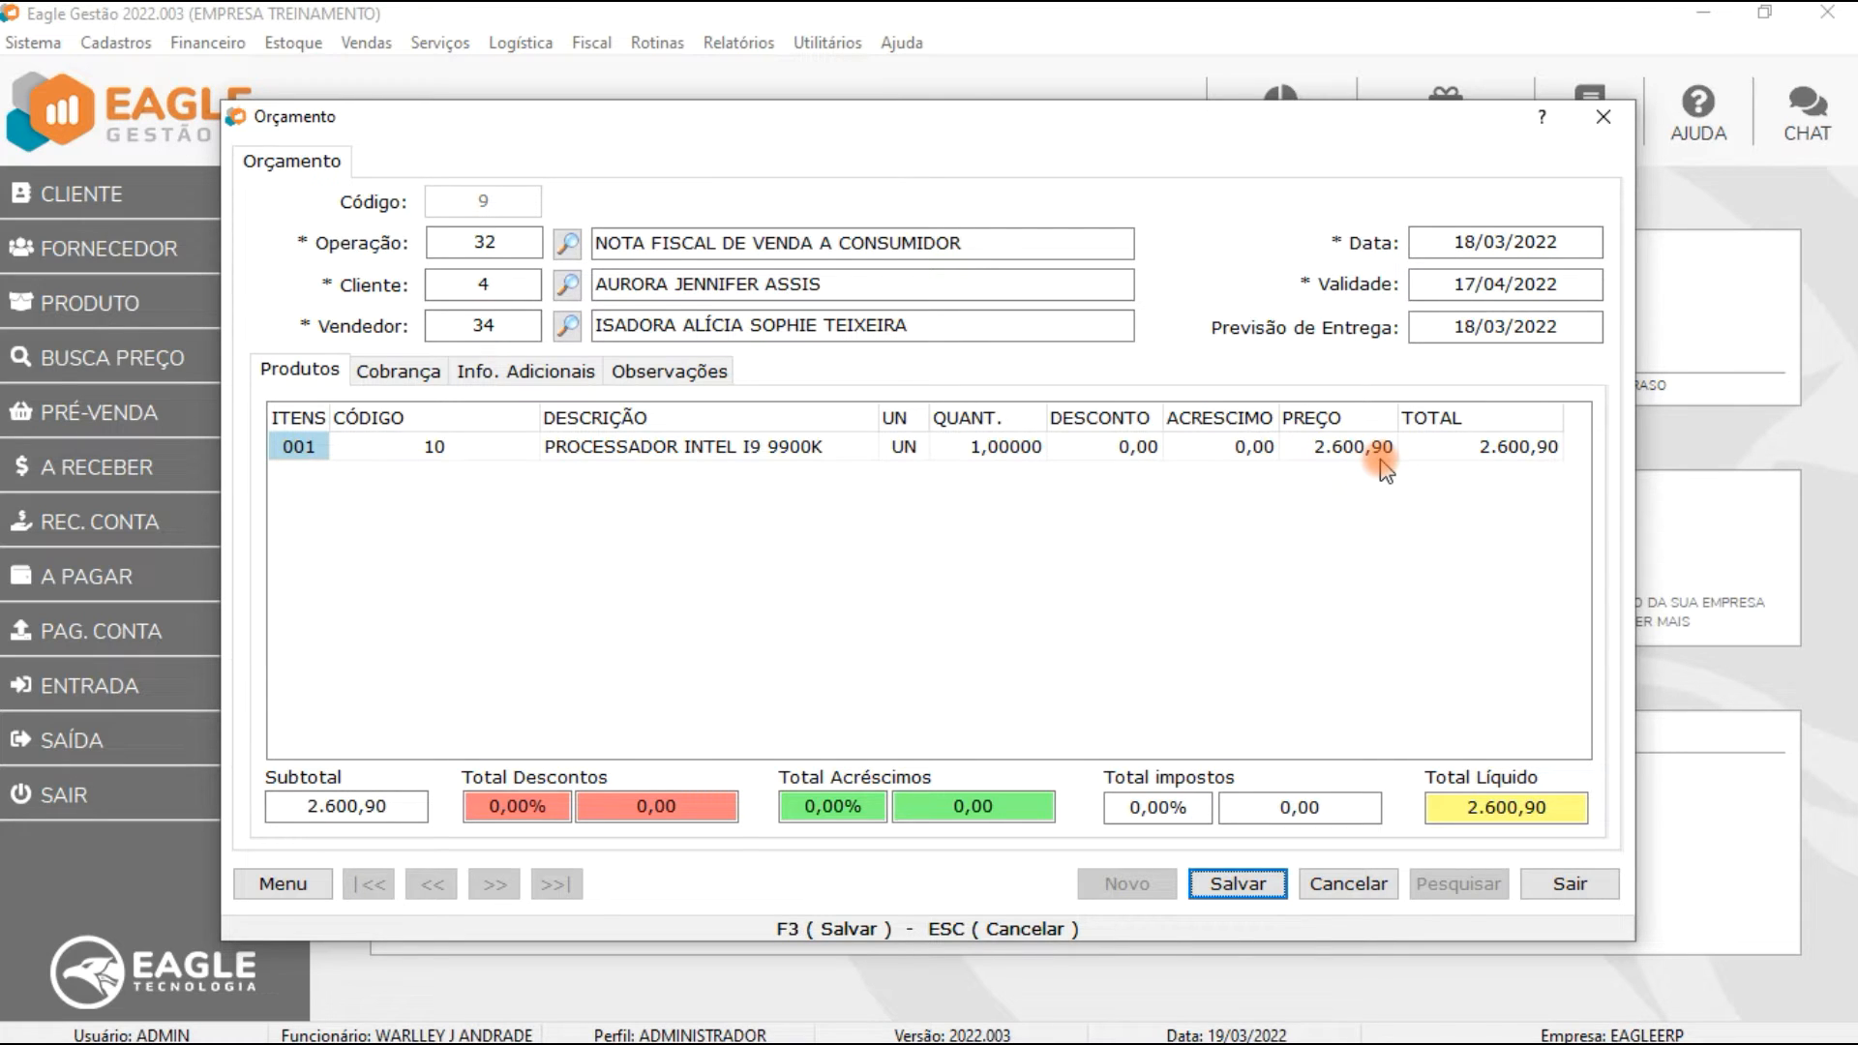
key("F3")
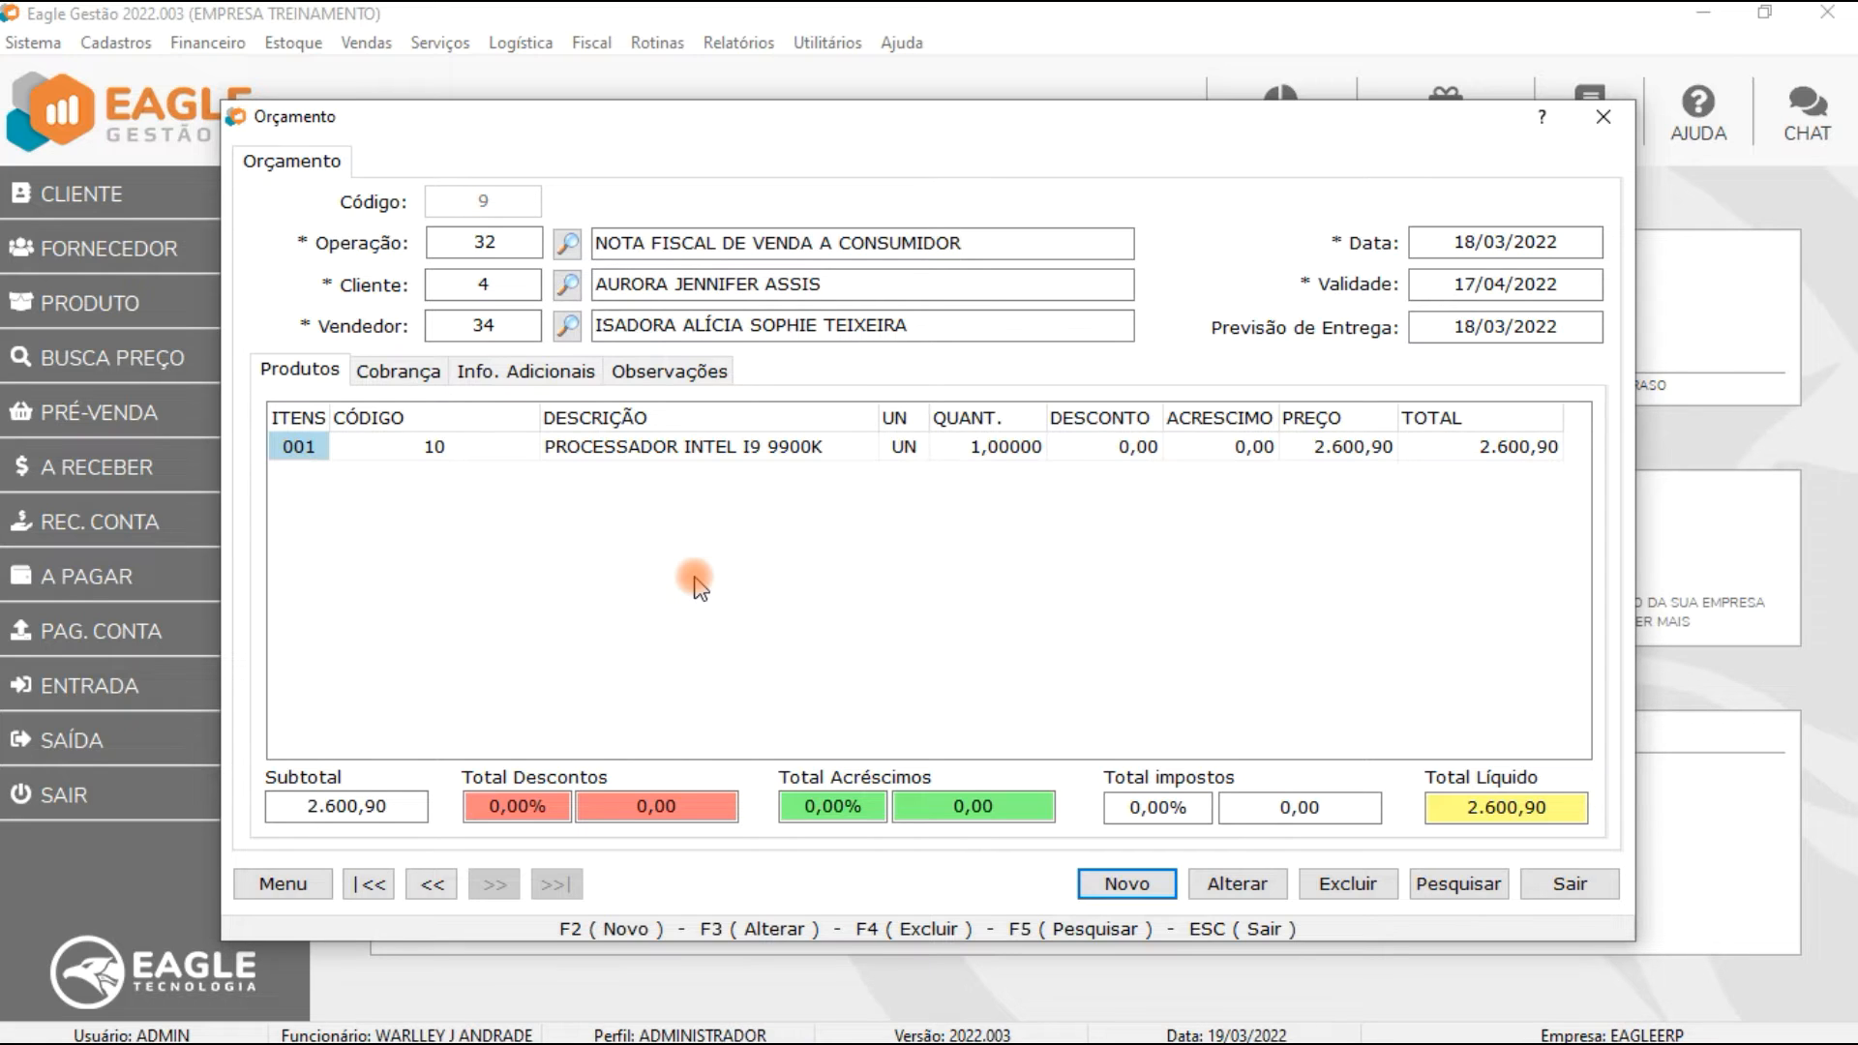
Step: Start a new quote, pick a customer from the search list and accept switching to price table 1 - PADRÃO
key("F2")
left_click(567, 285)
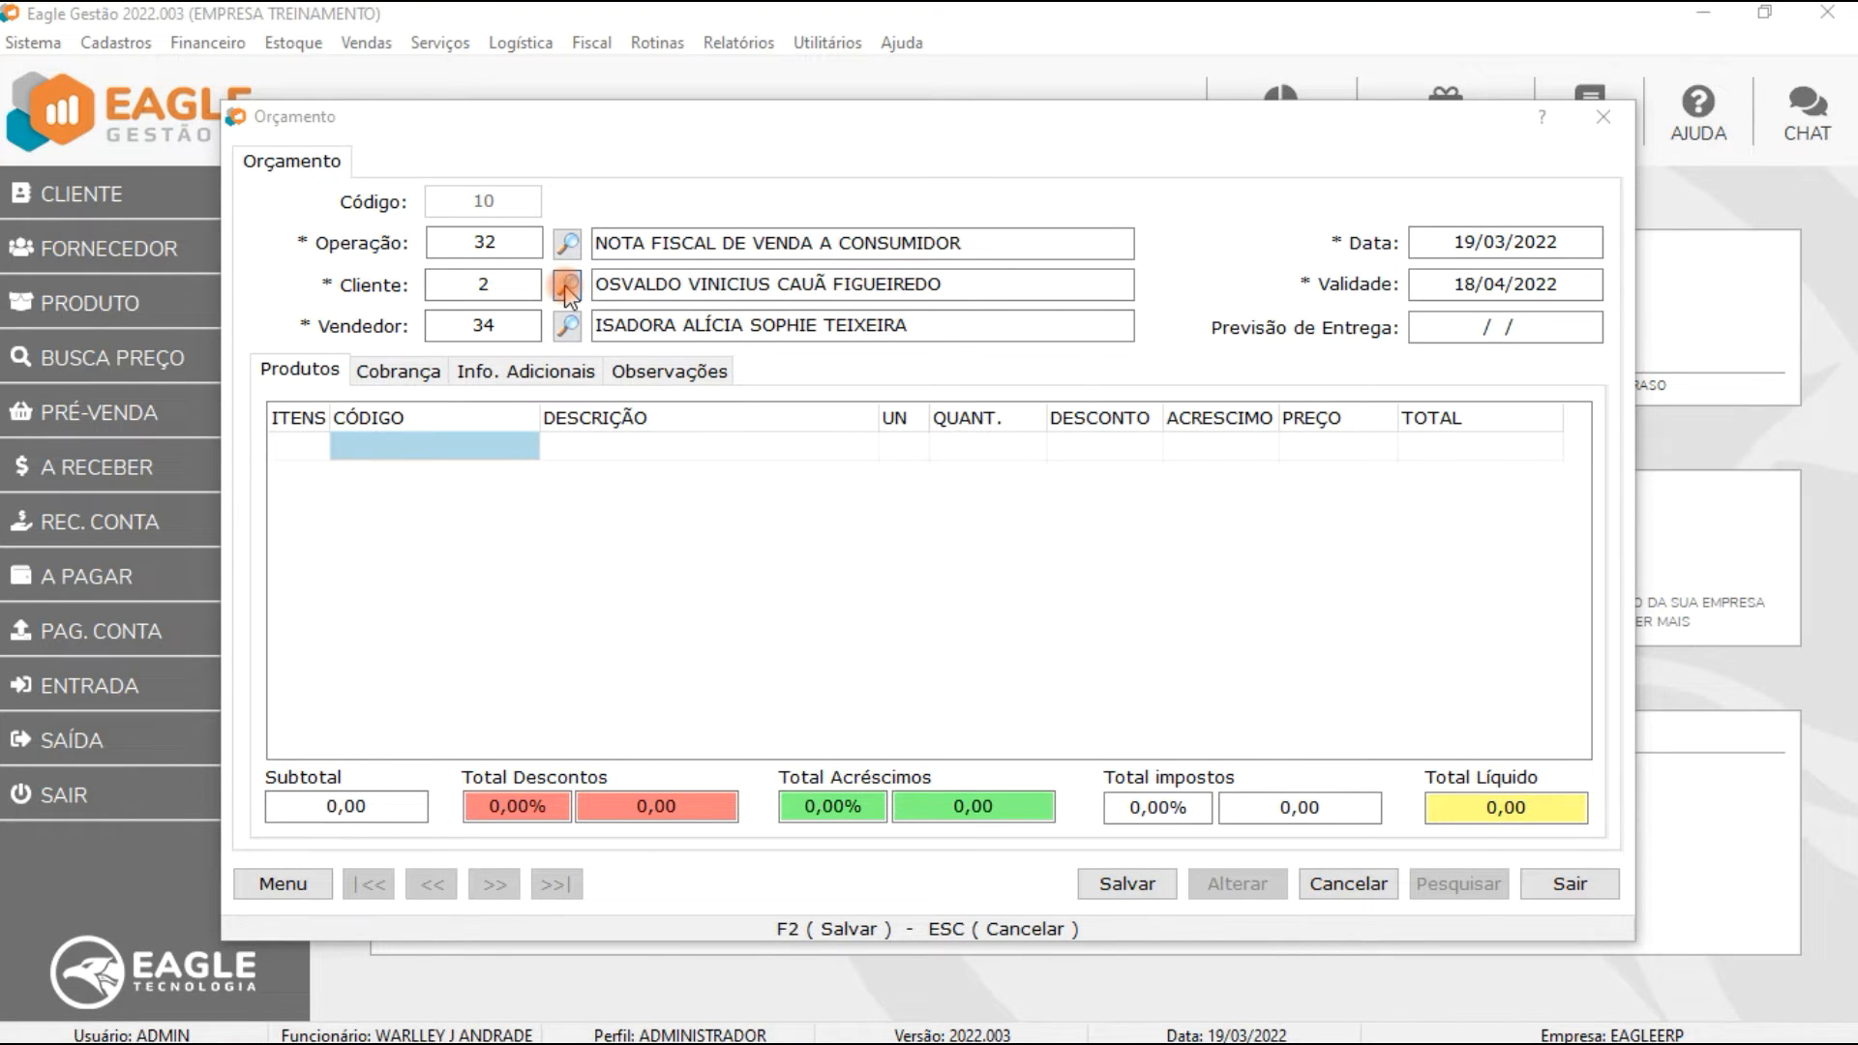
left_click(509, 407)
double_click(509, 406)
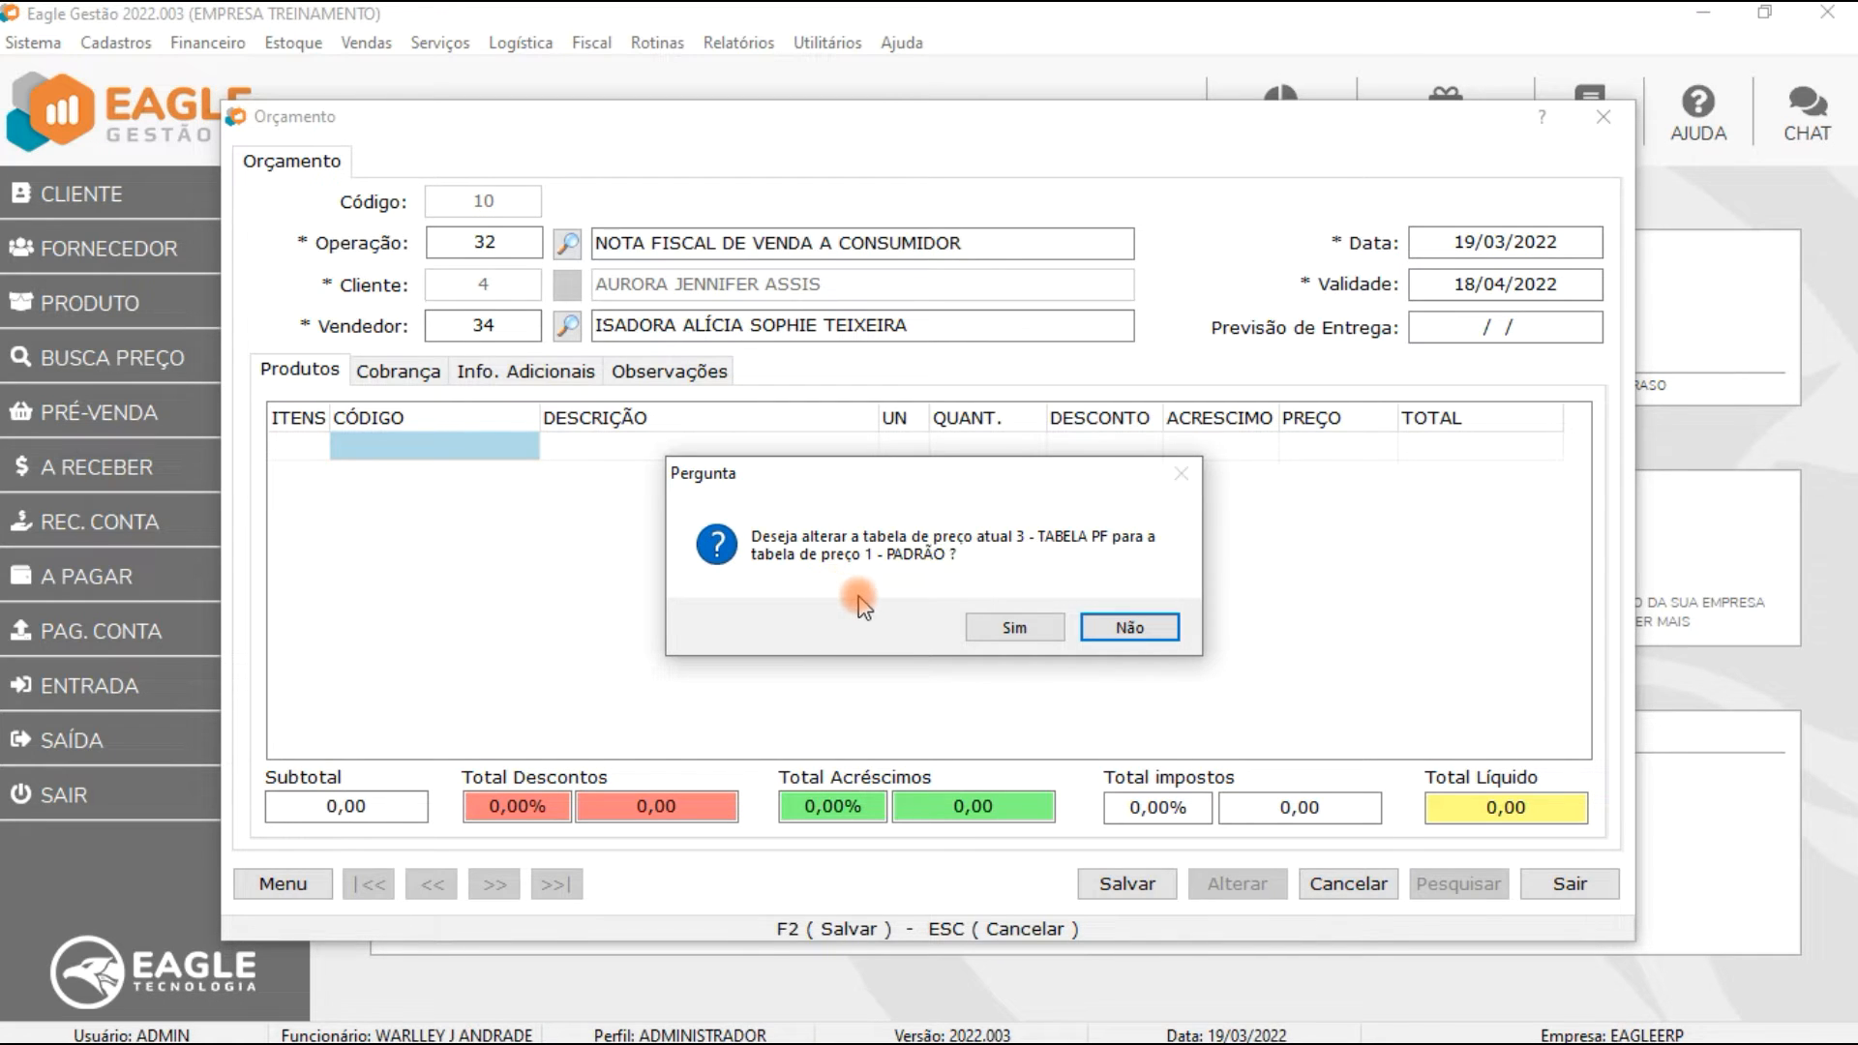
left_click(1003, 629)
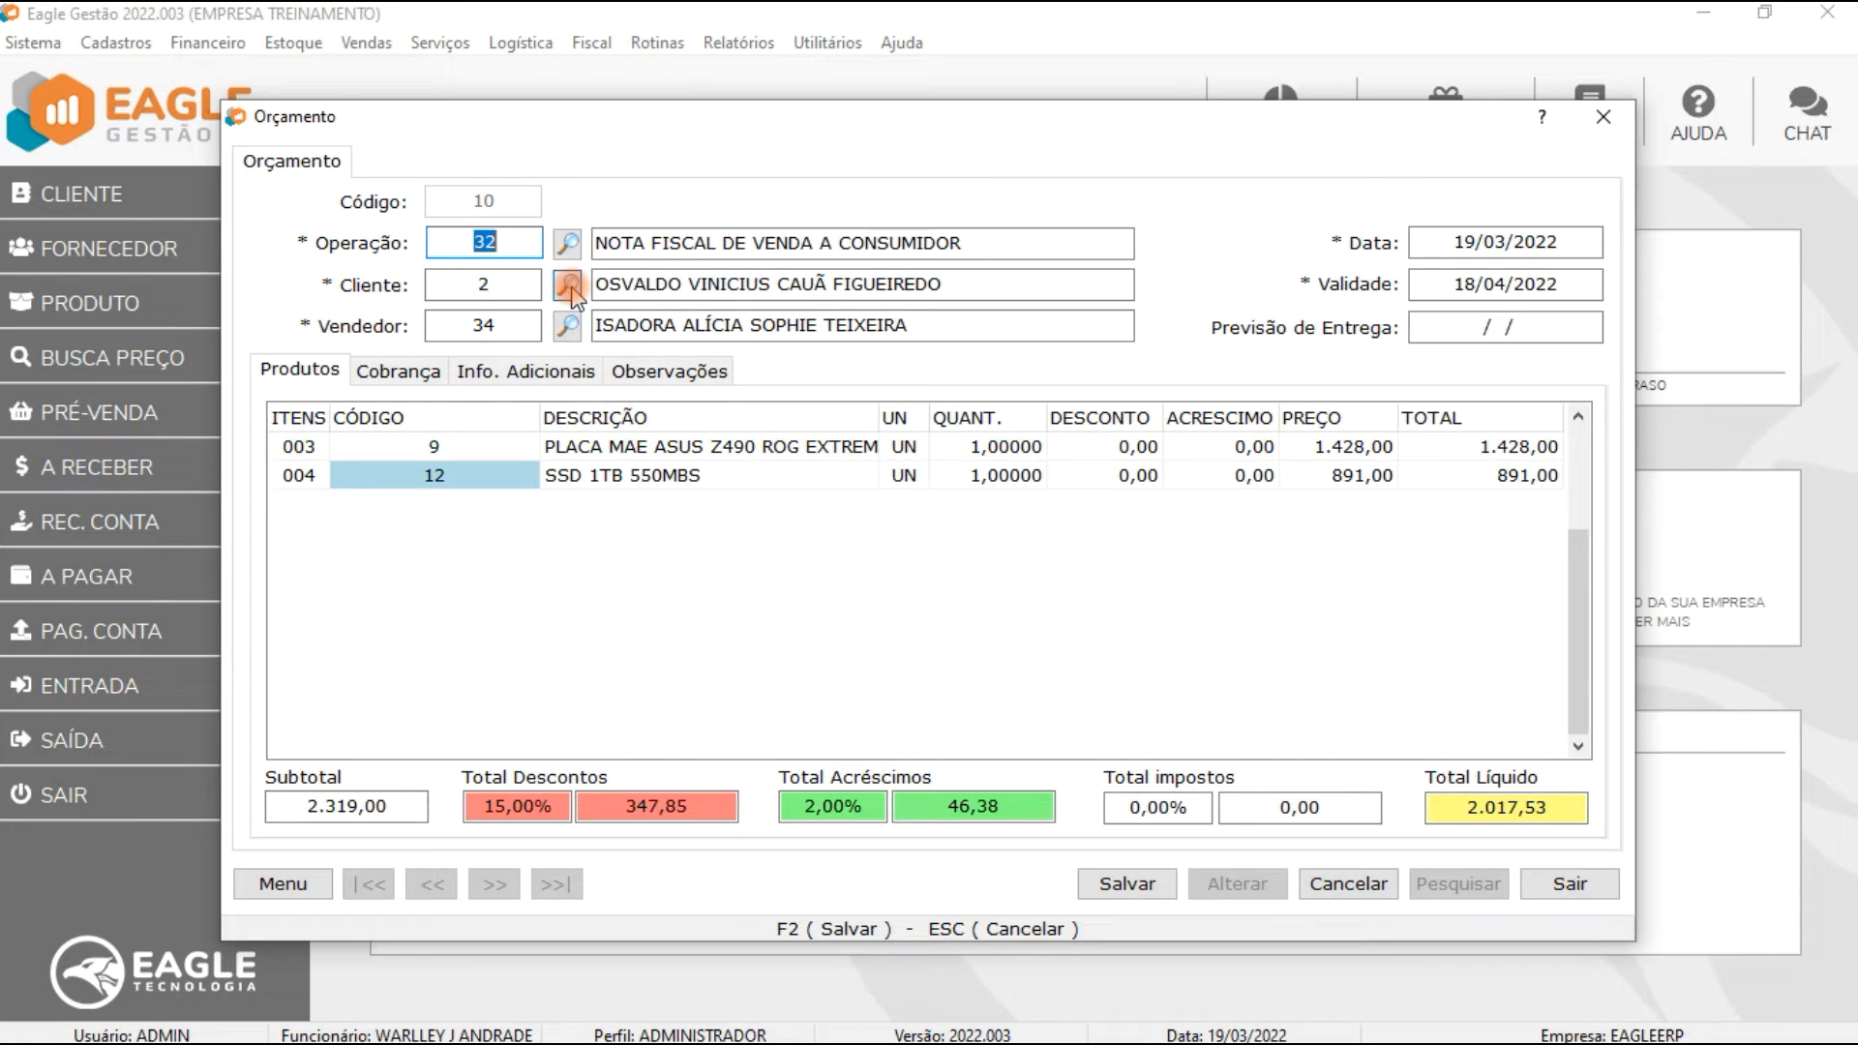
Step: Try changing the quote's customer, first declining and then accepting the price recalculation
left_click(569, 287)
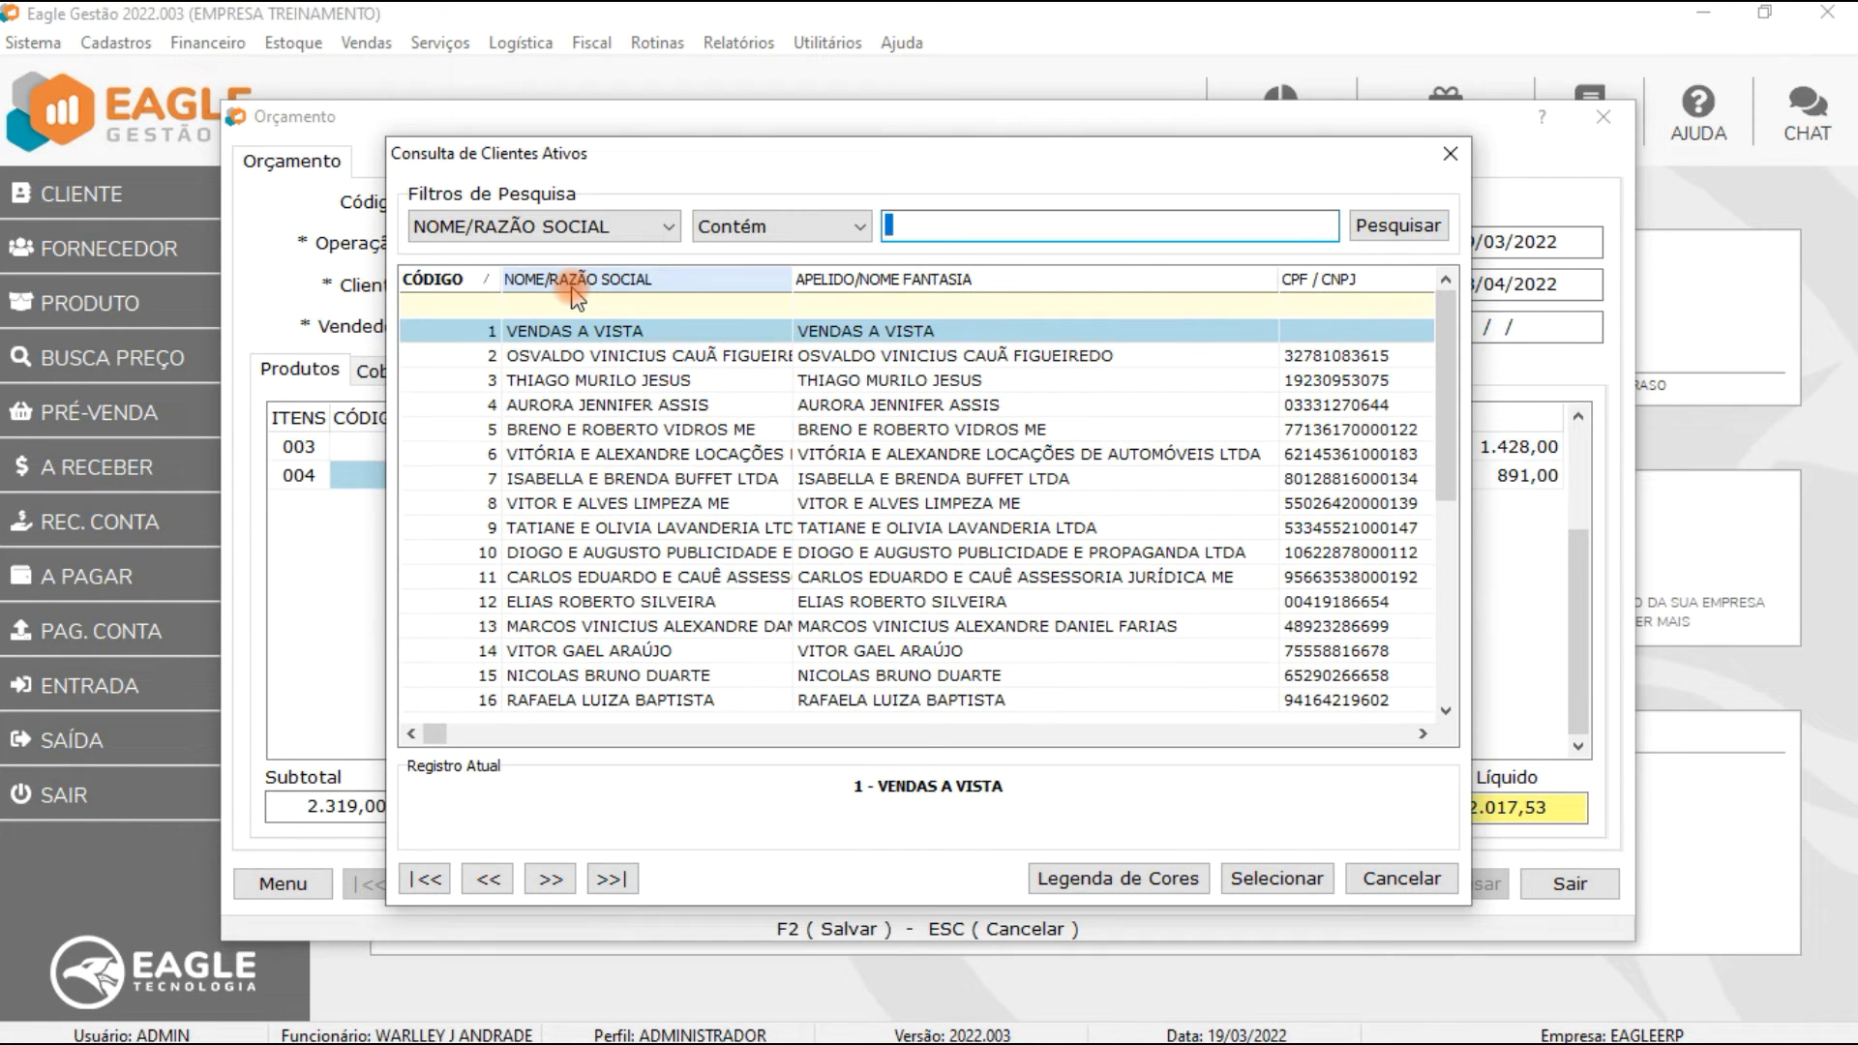
double_click(581, 381)
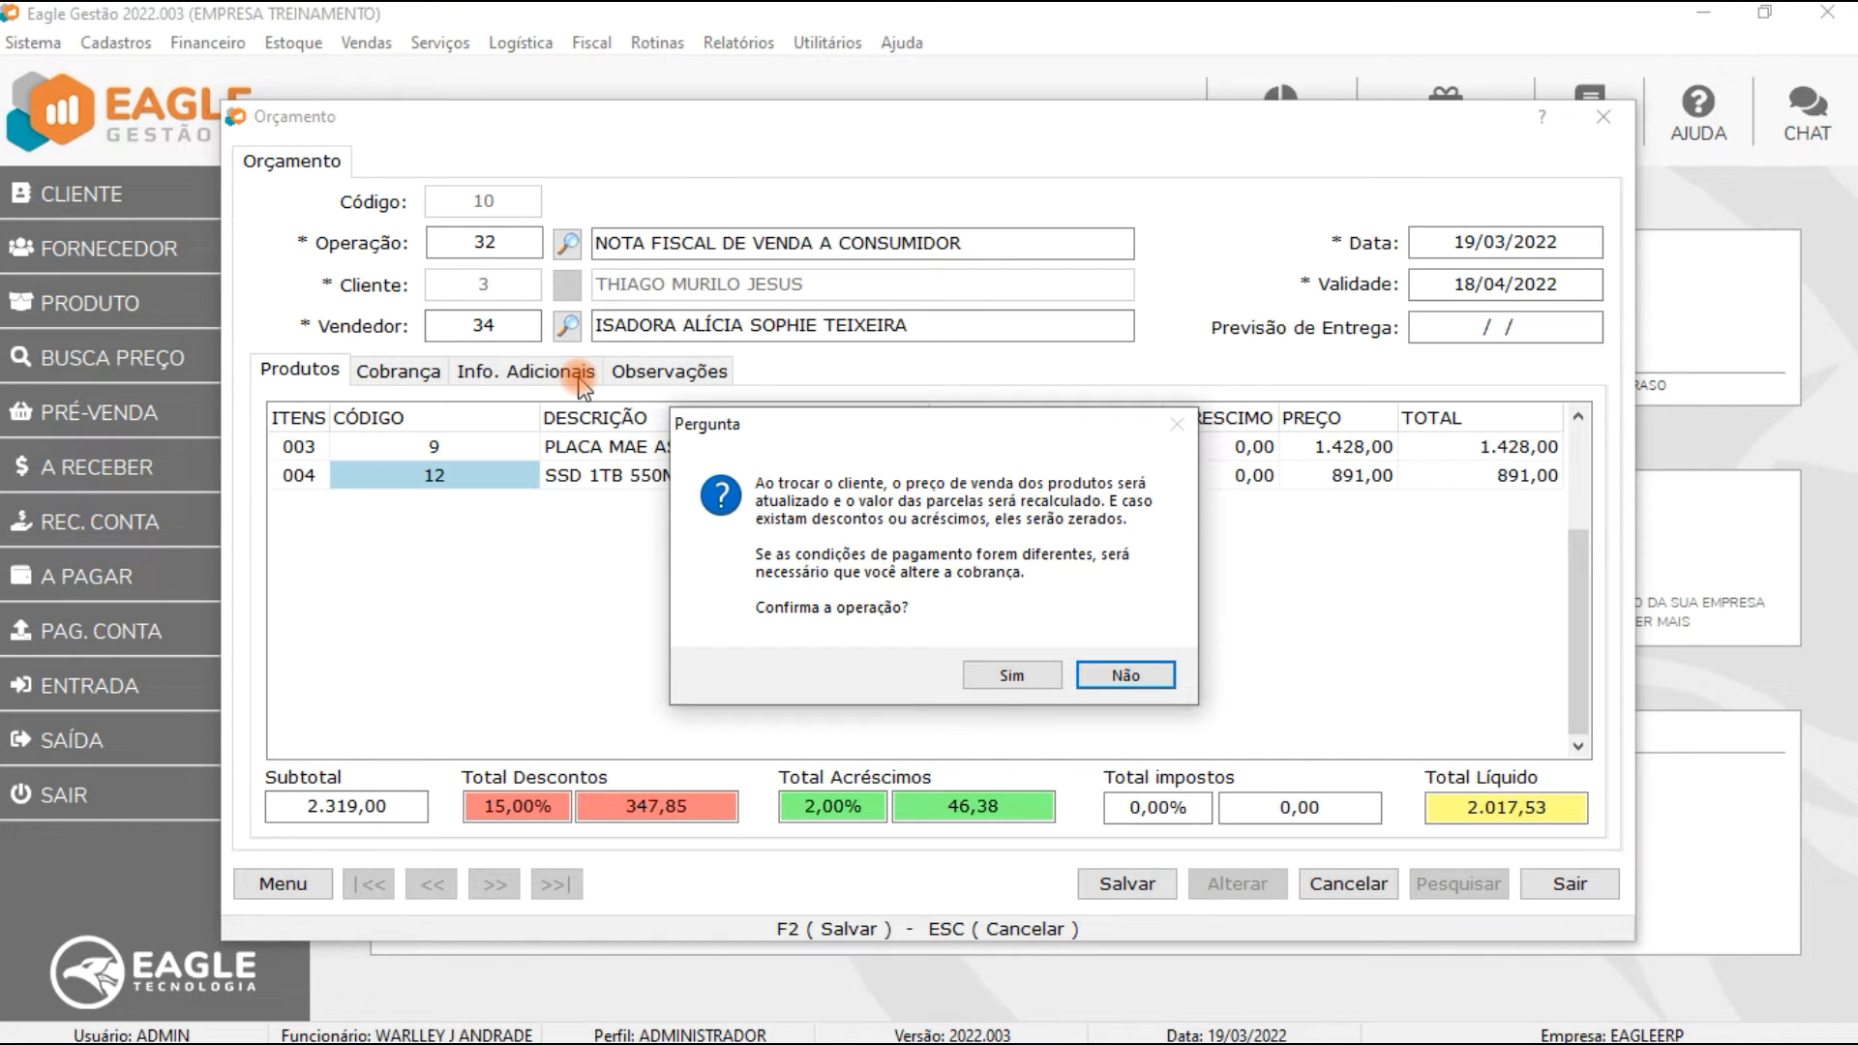
left_click(1126, 675)
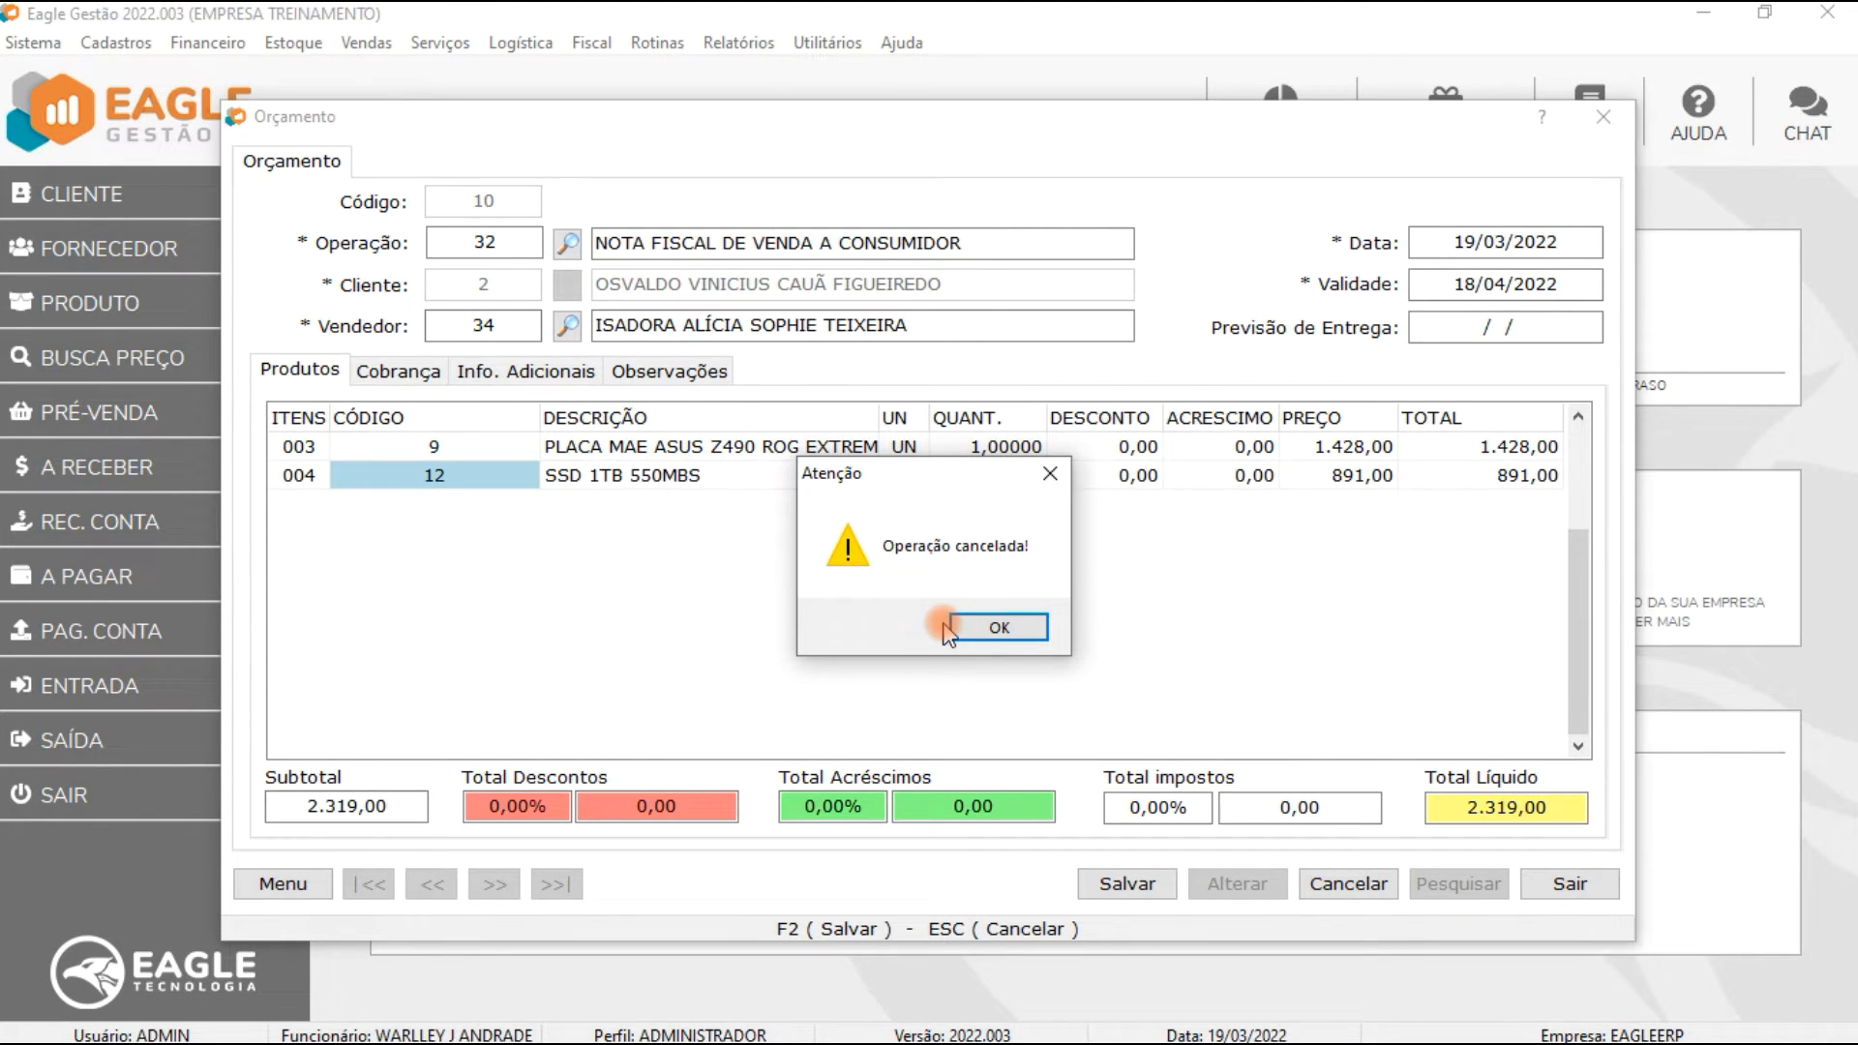
left_click(995, 629)
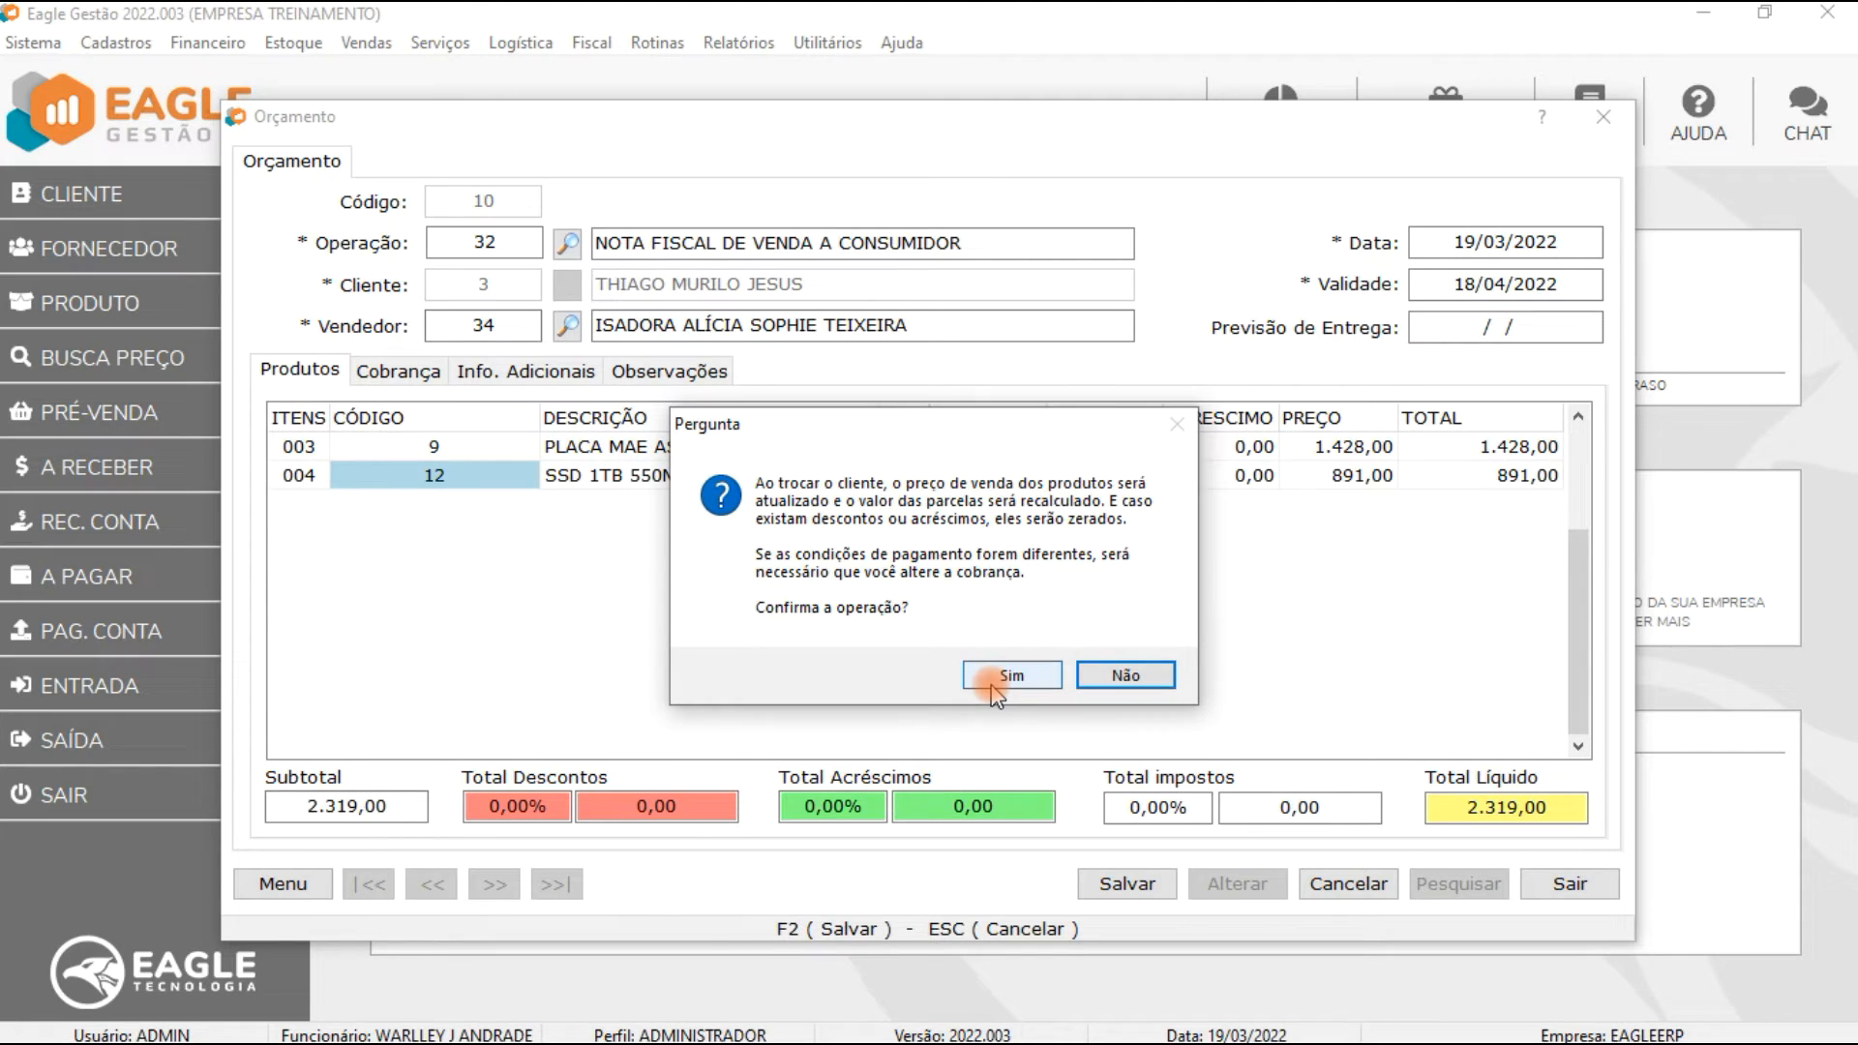
left_click(994, 678)
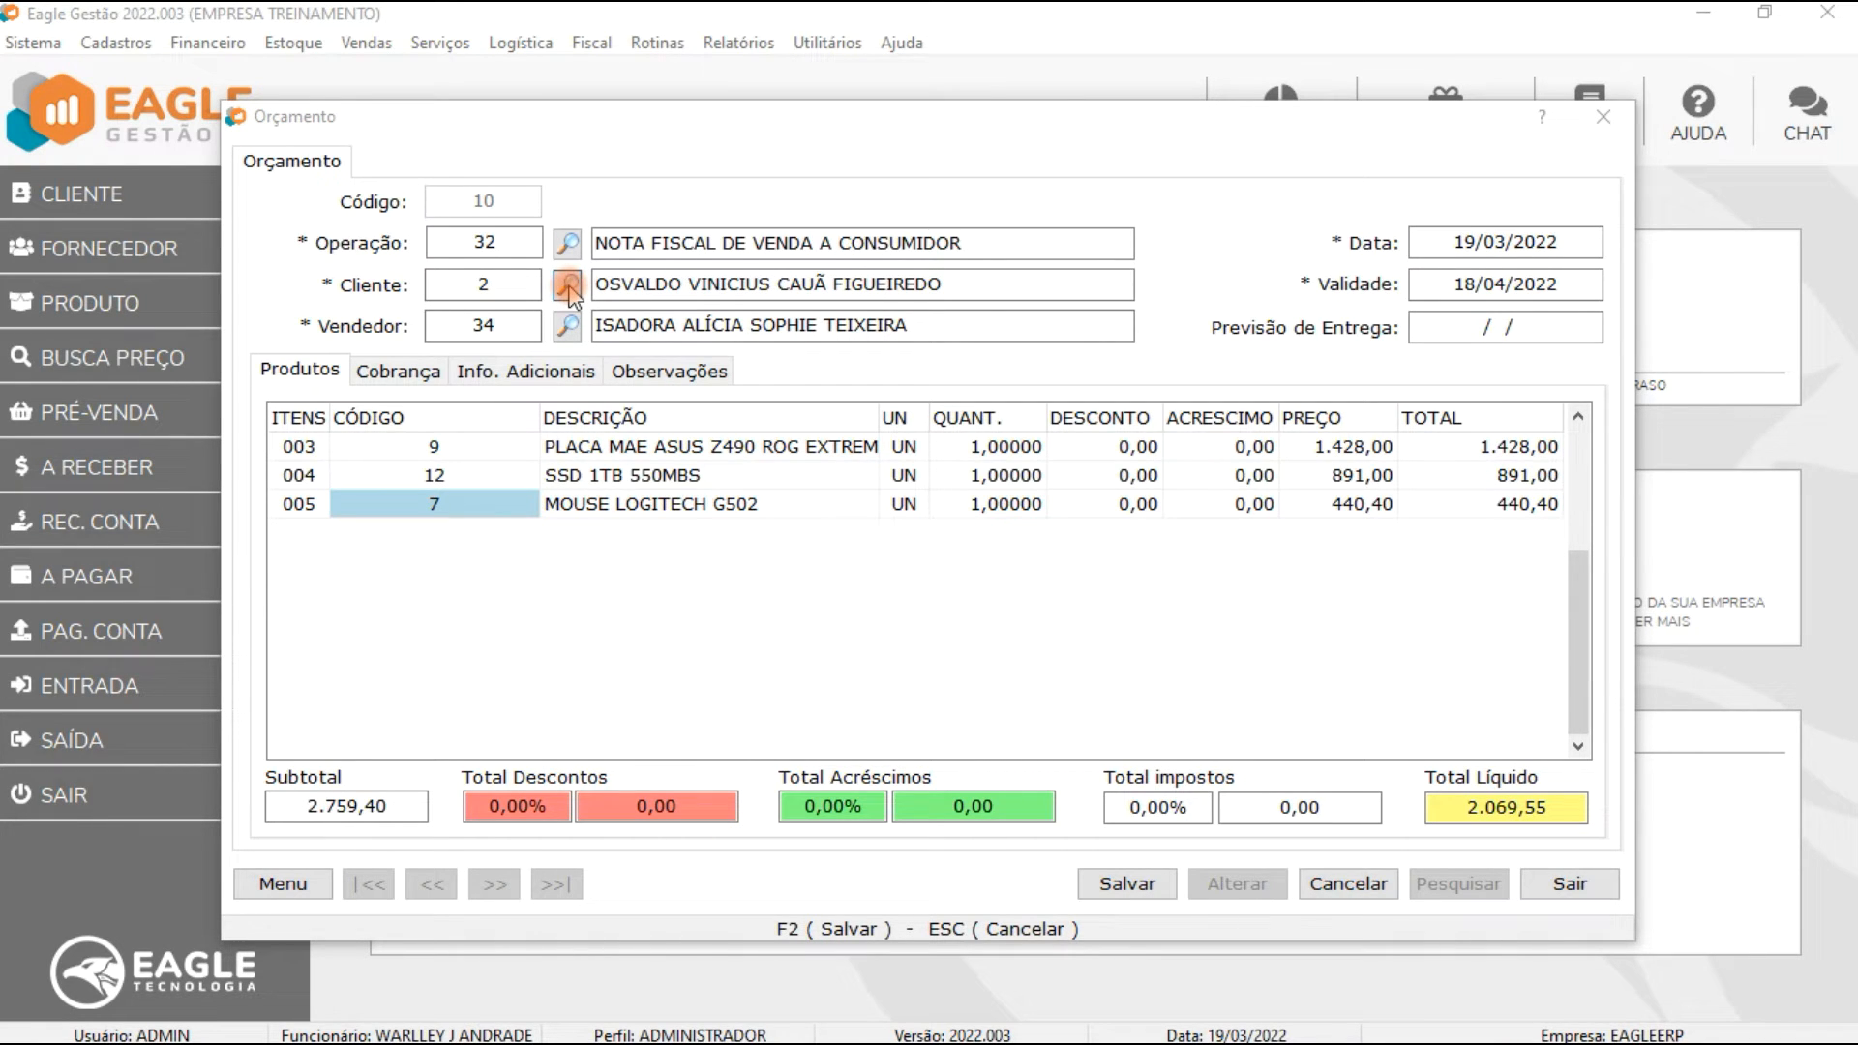
Step: Change the quote's customer to BRENO E ROBERTO VIDROS ME, keeping the price table and confirming the price recalculation
left_click(568, 285)
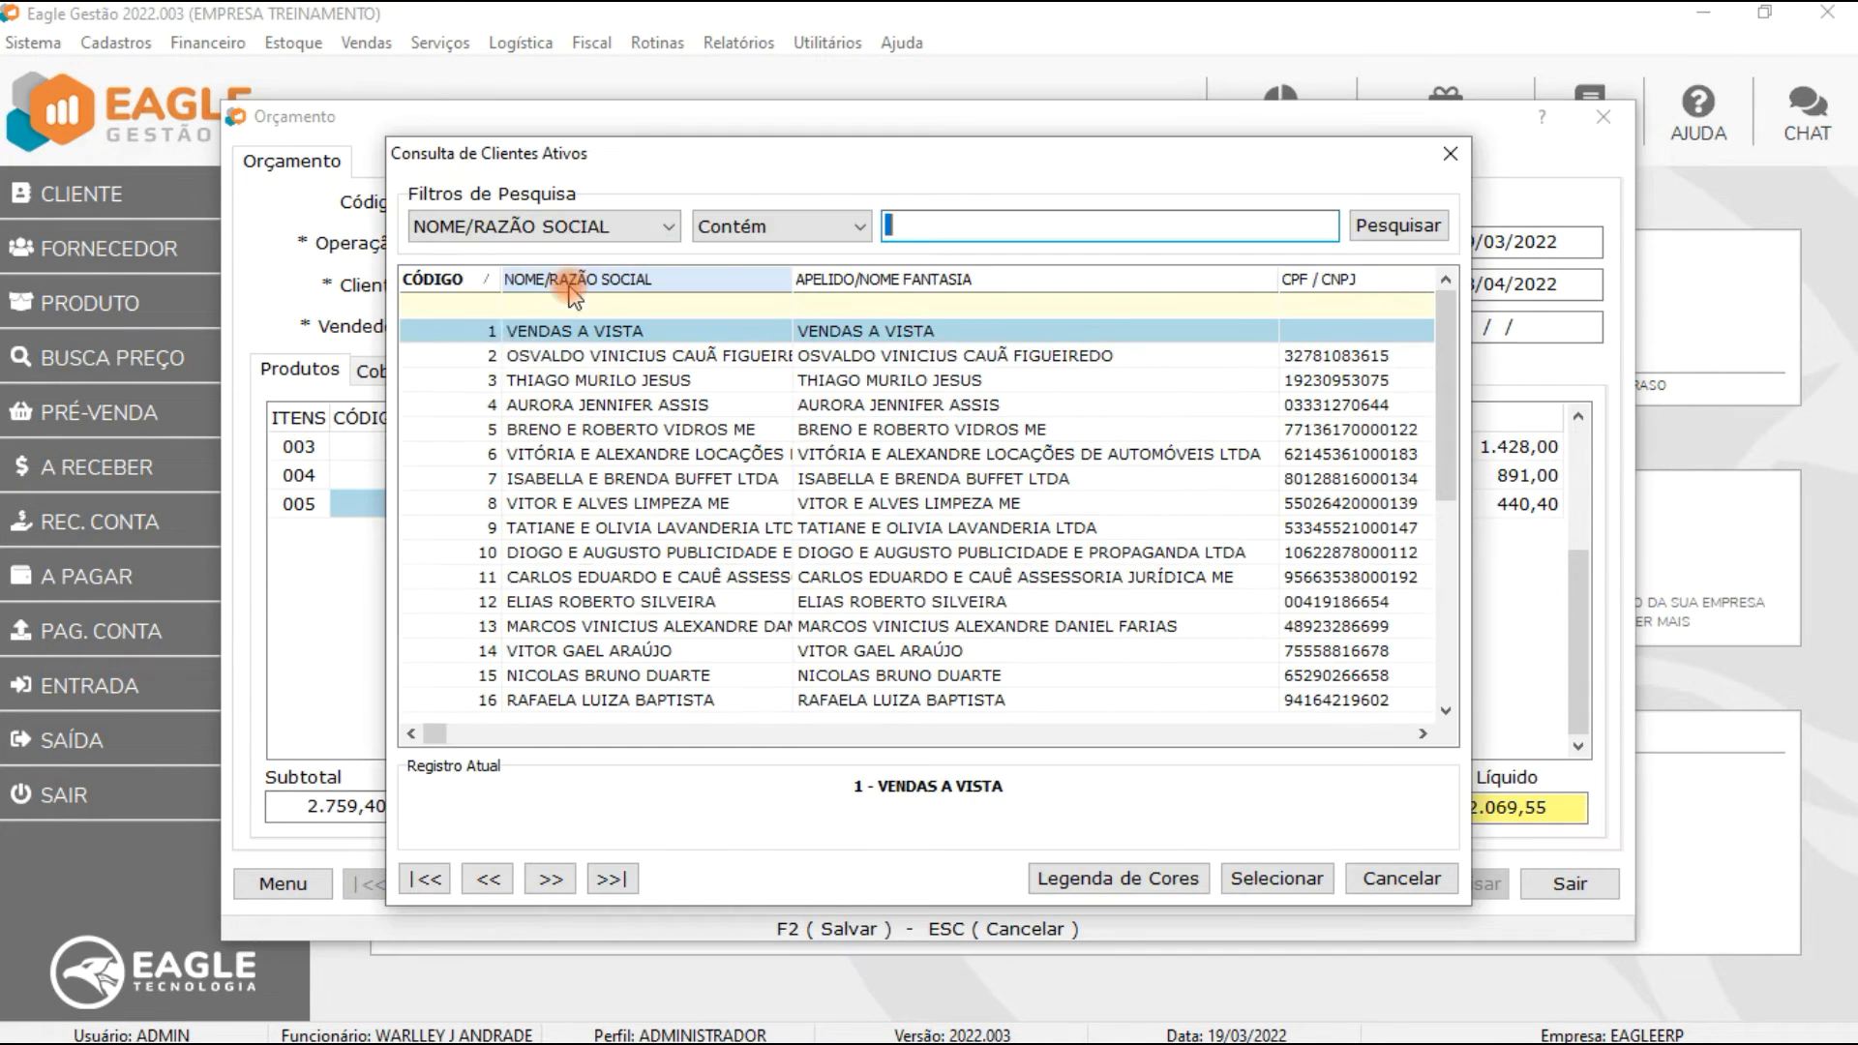
double_click(512, 429)
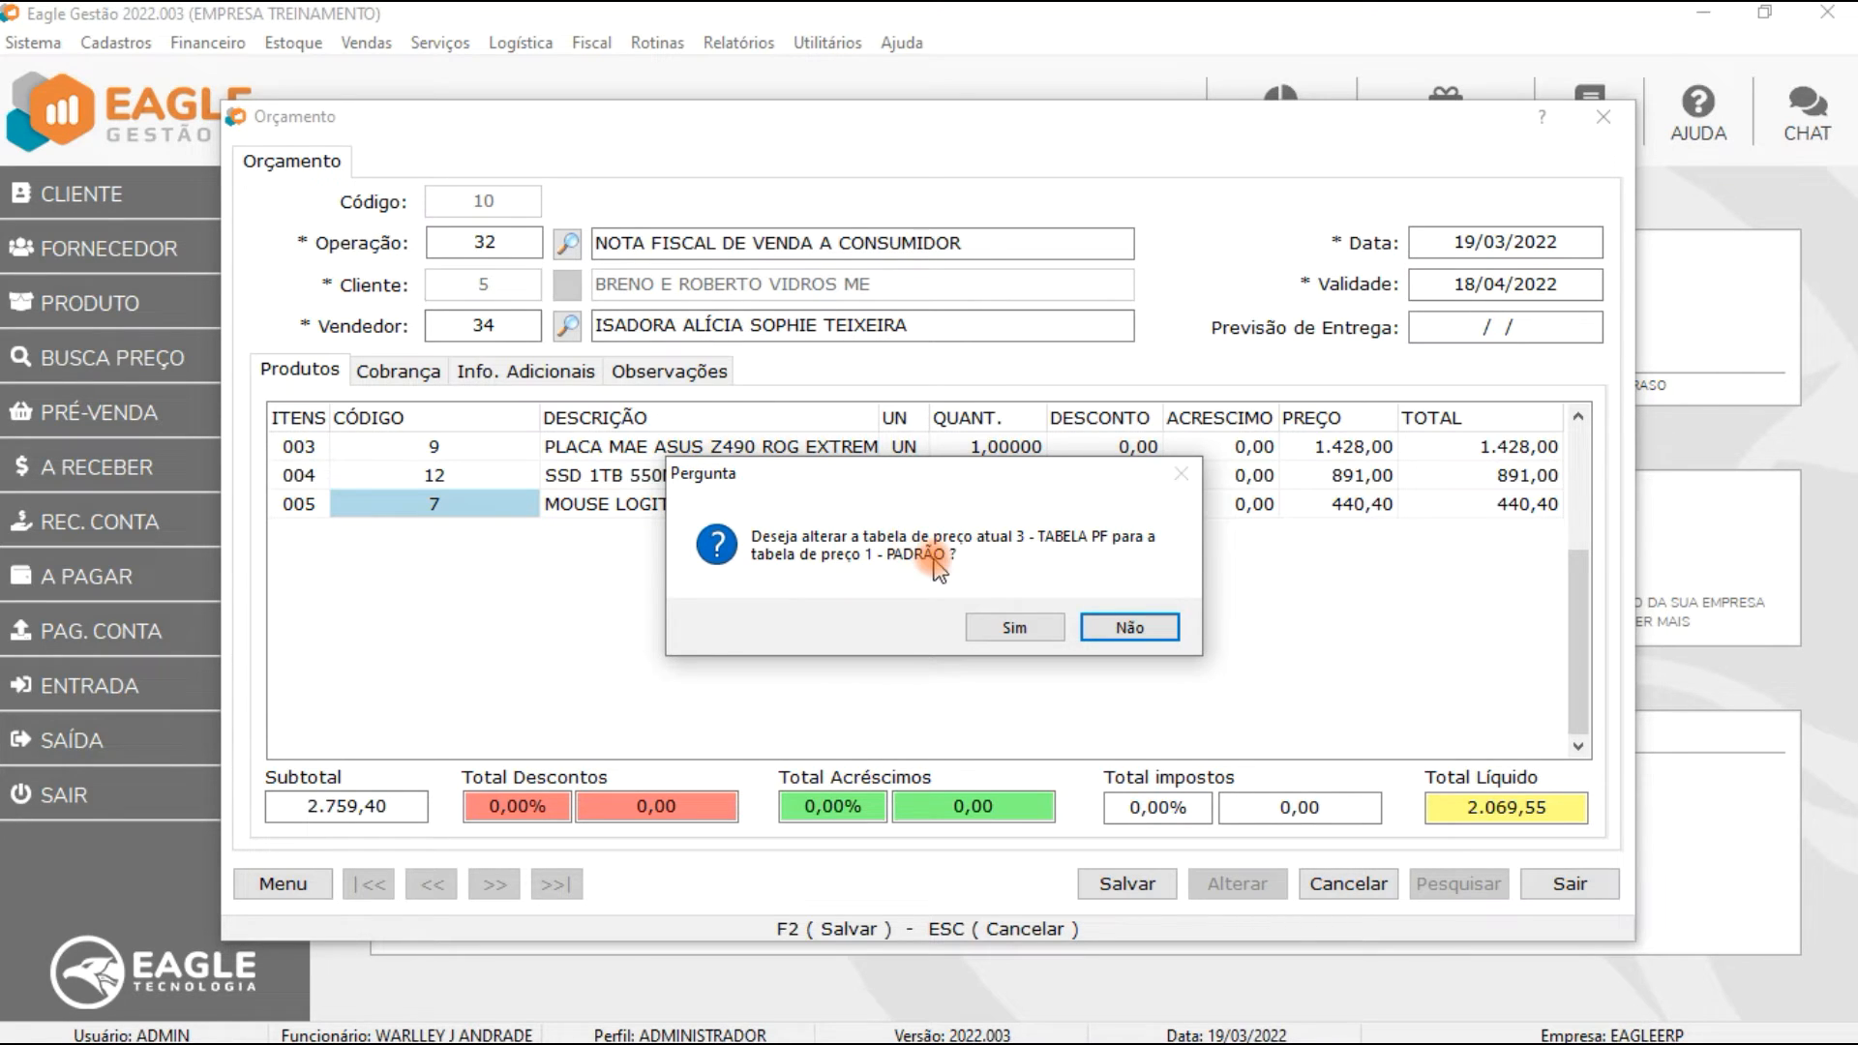
left_click(1129, 629)
left_click(1016, 631)
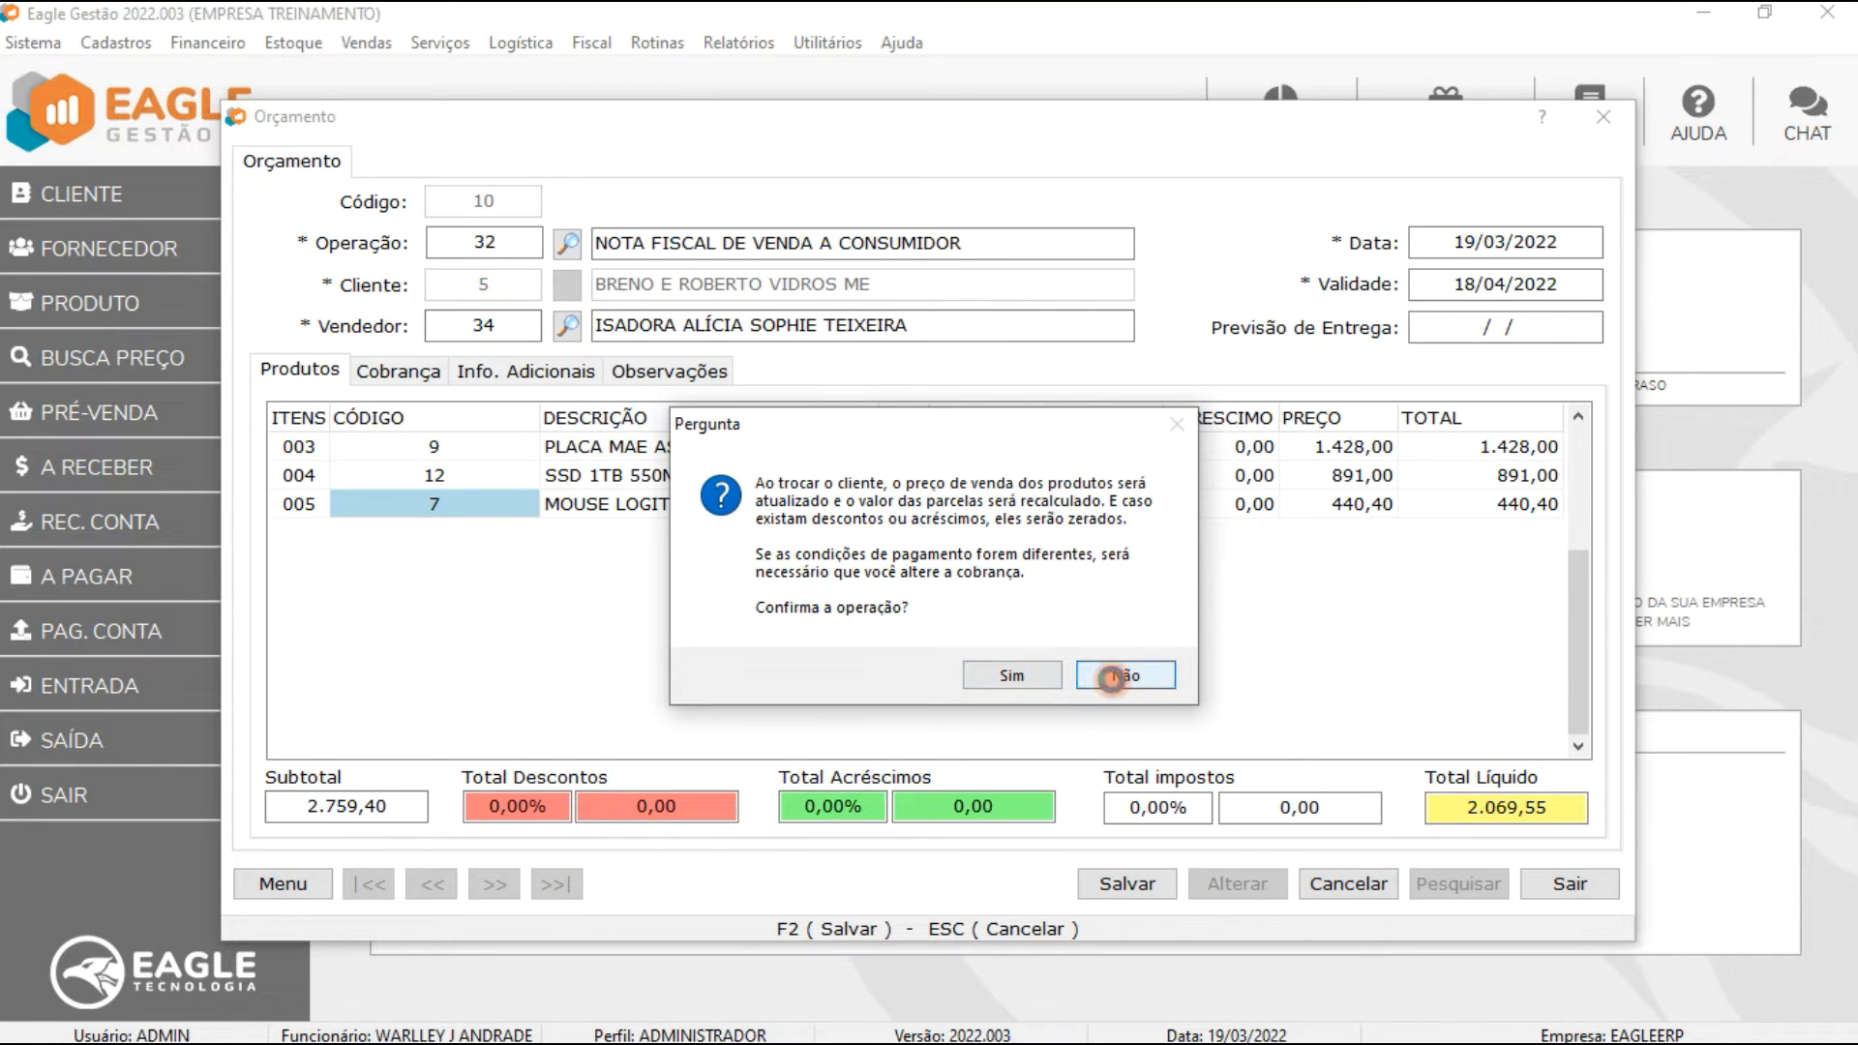
left_click(1123, 674)
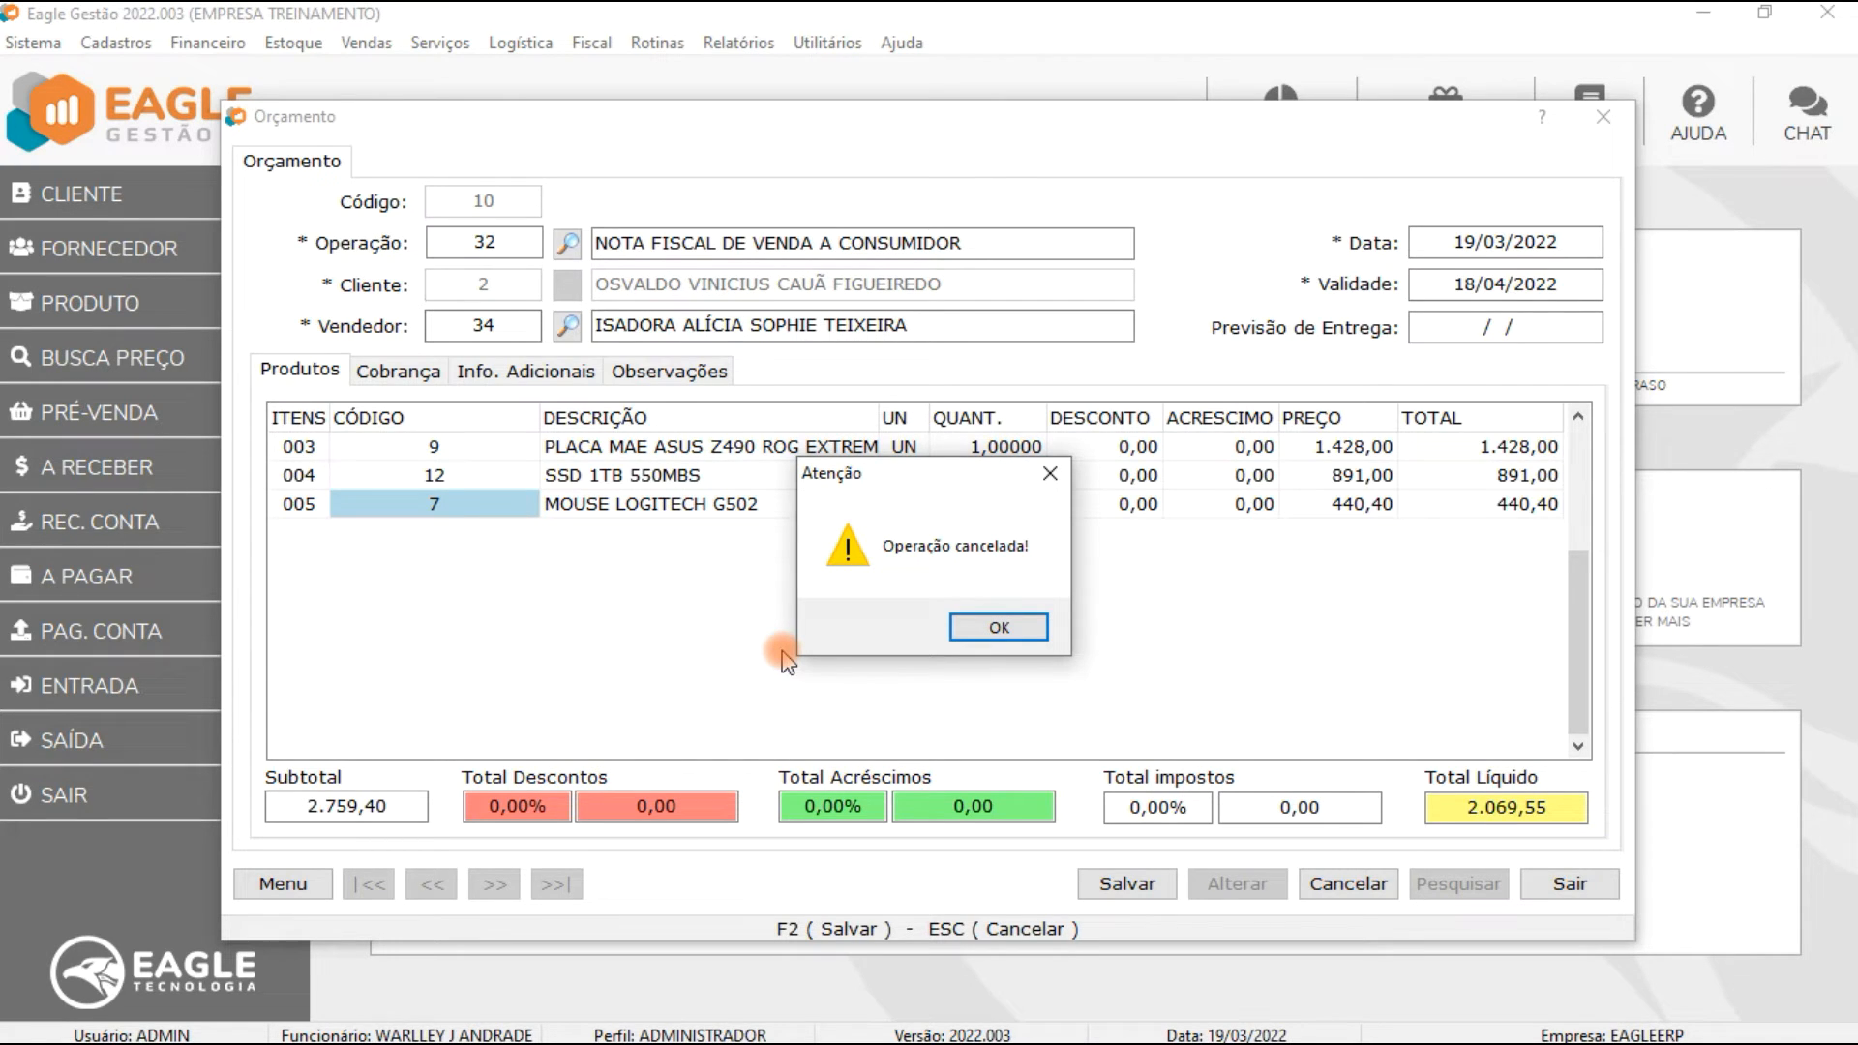
left_click(1035, 631)
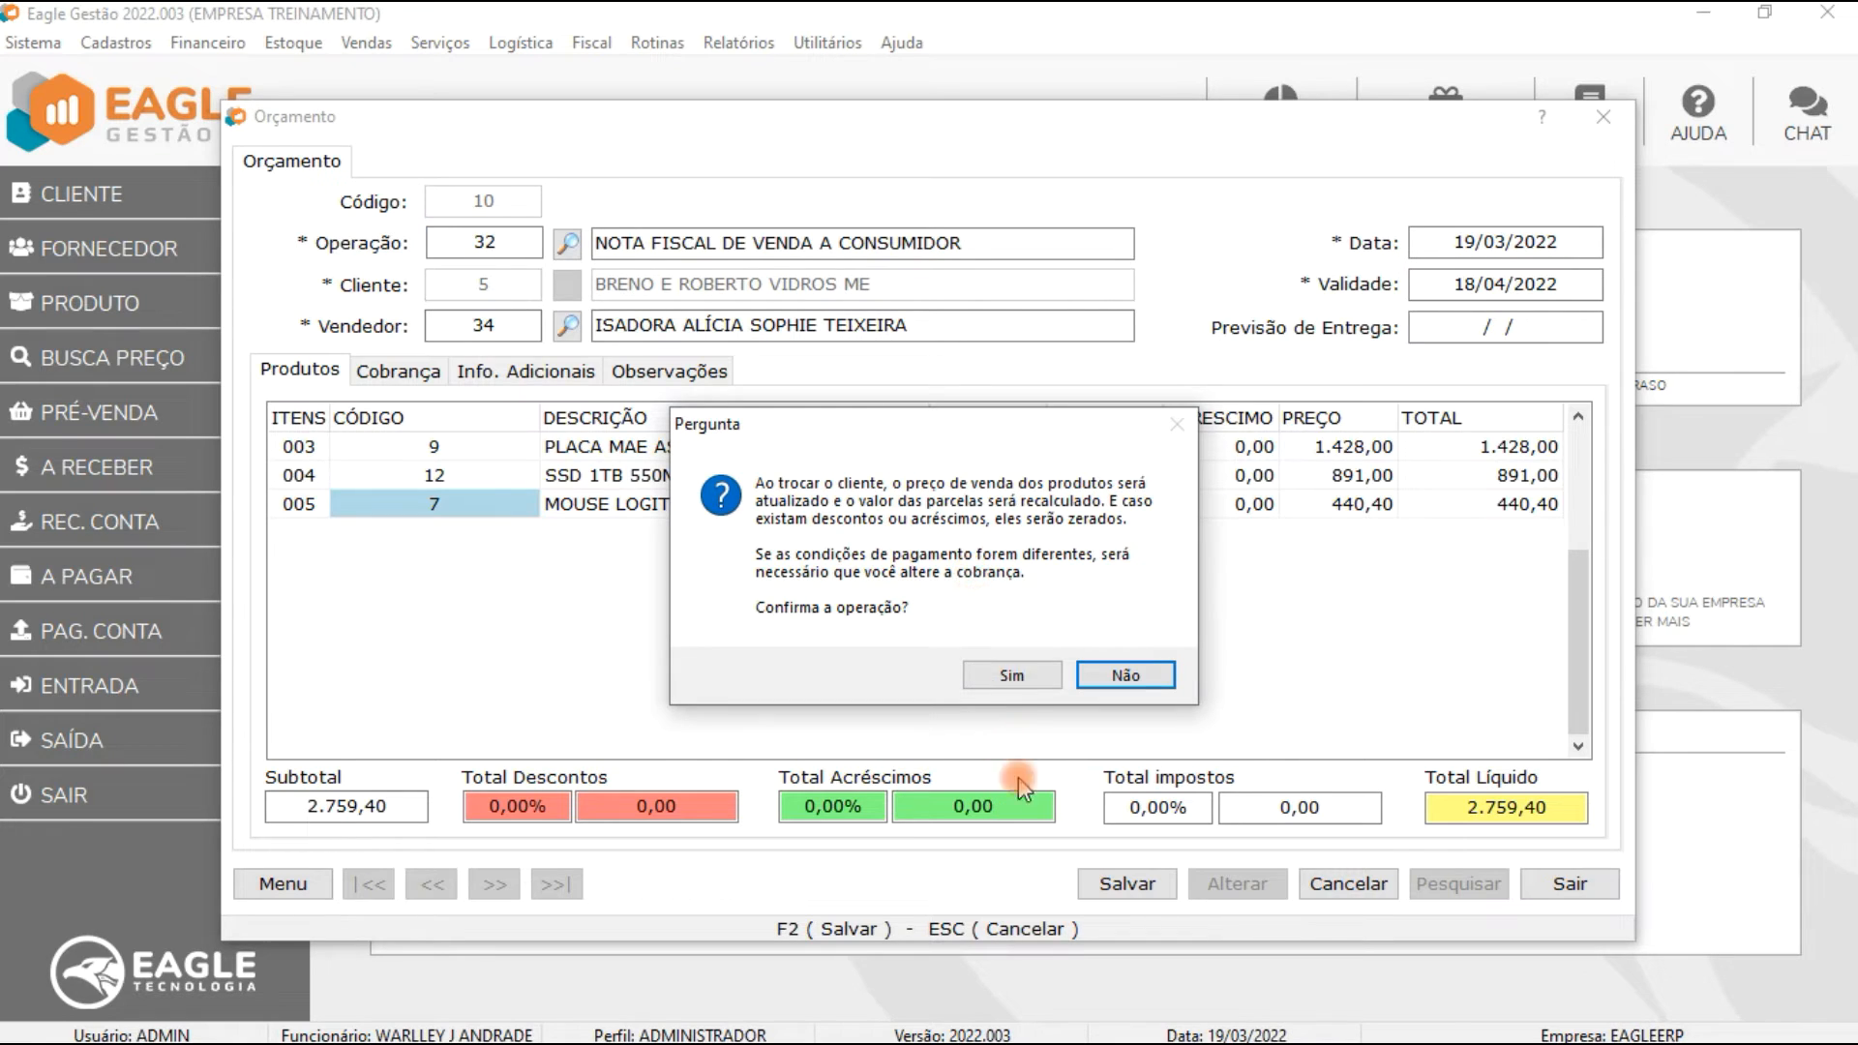
left_click(1021, 672)
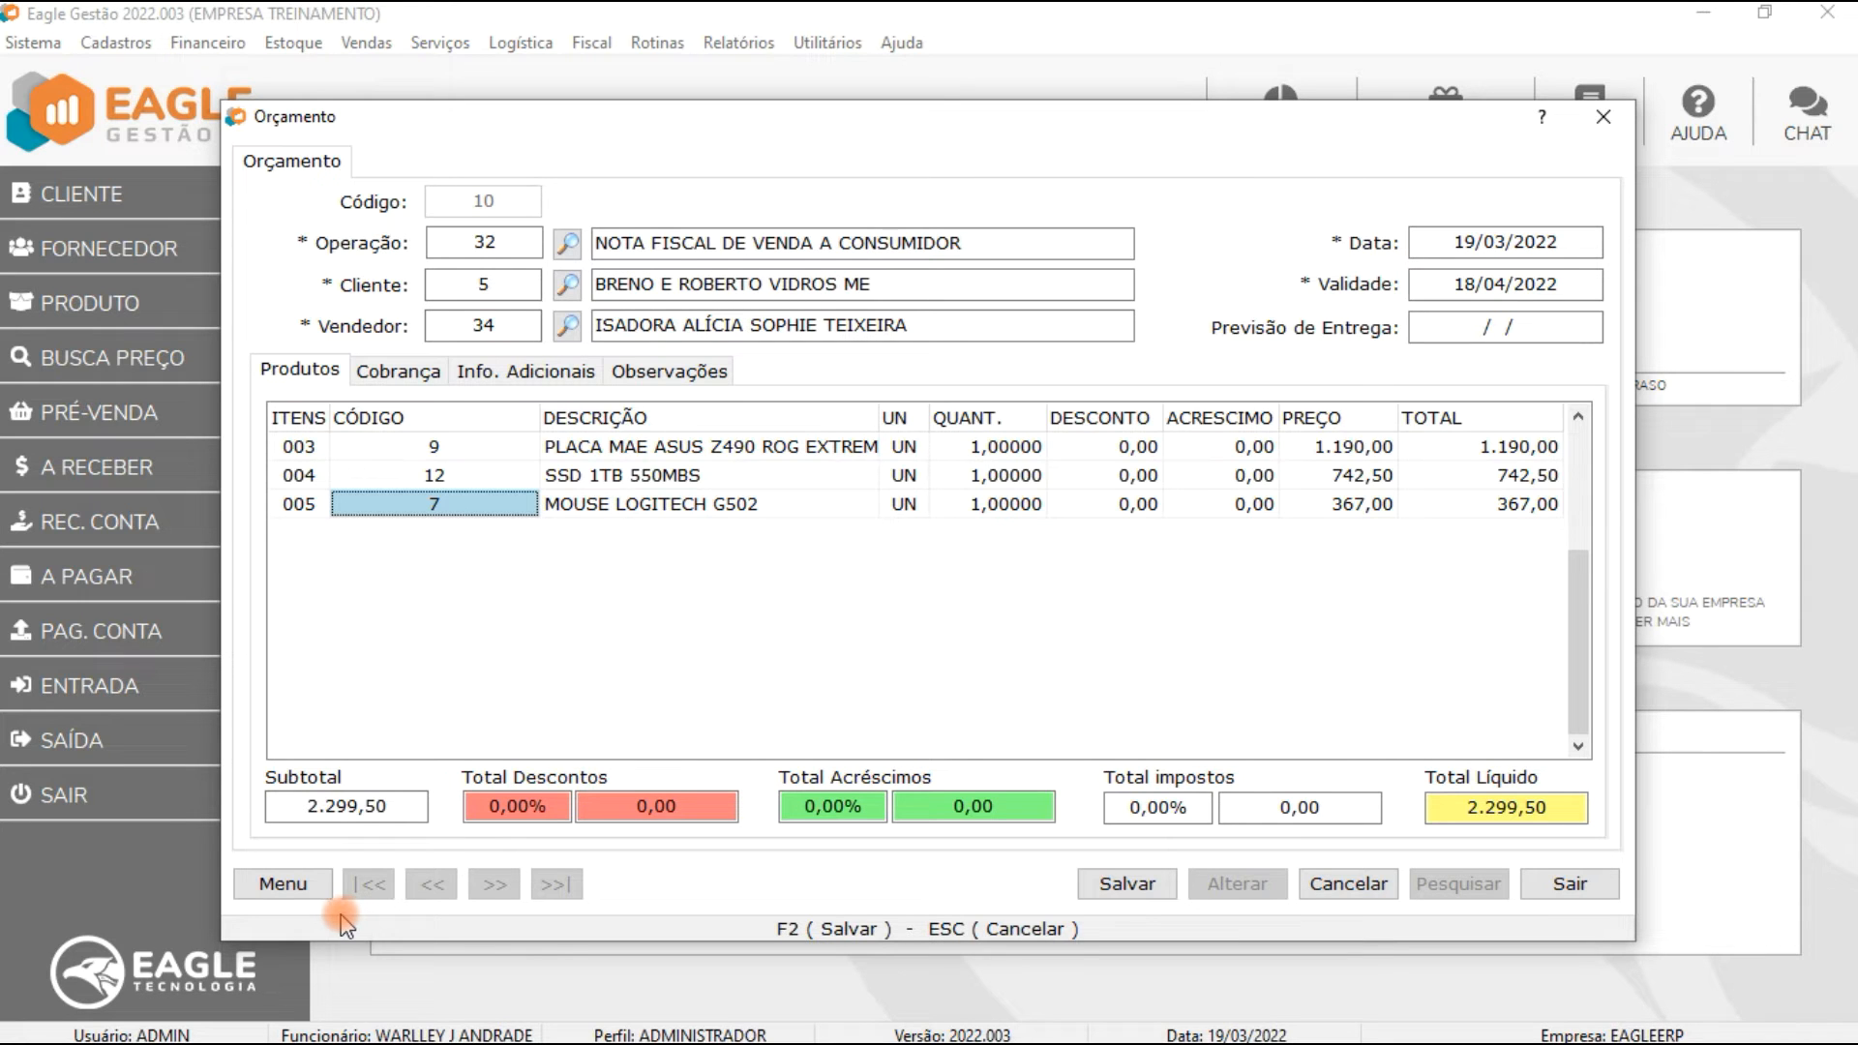
Step: Try to change the quote's price table from the quote menu
left_click(285, 882)
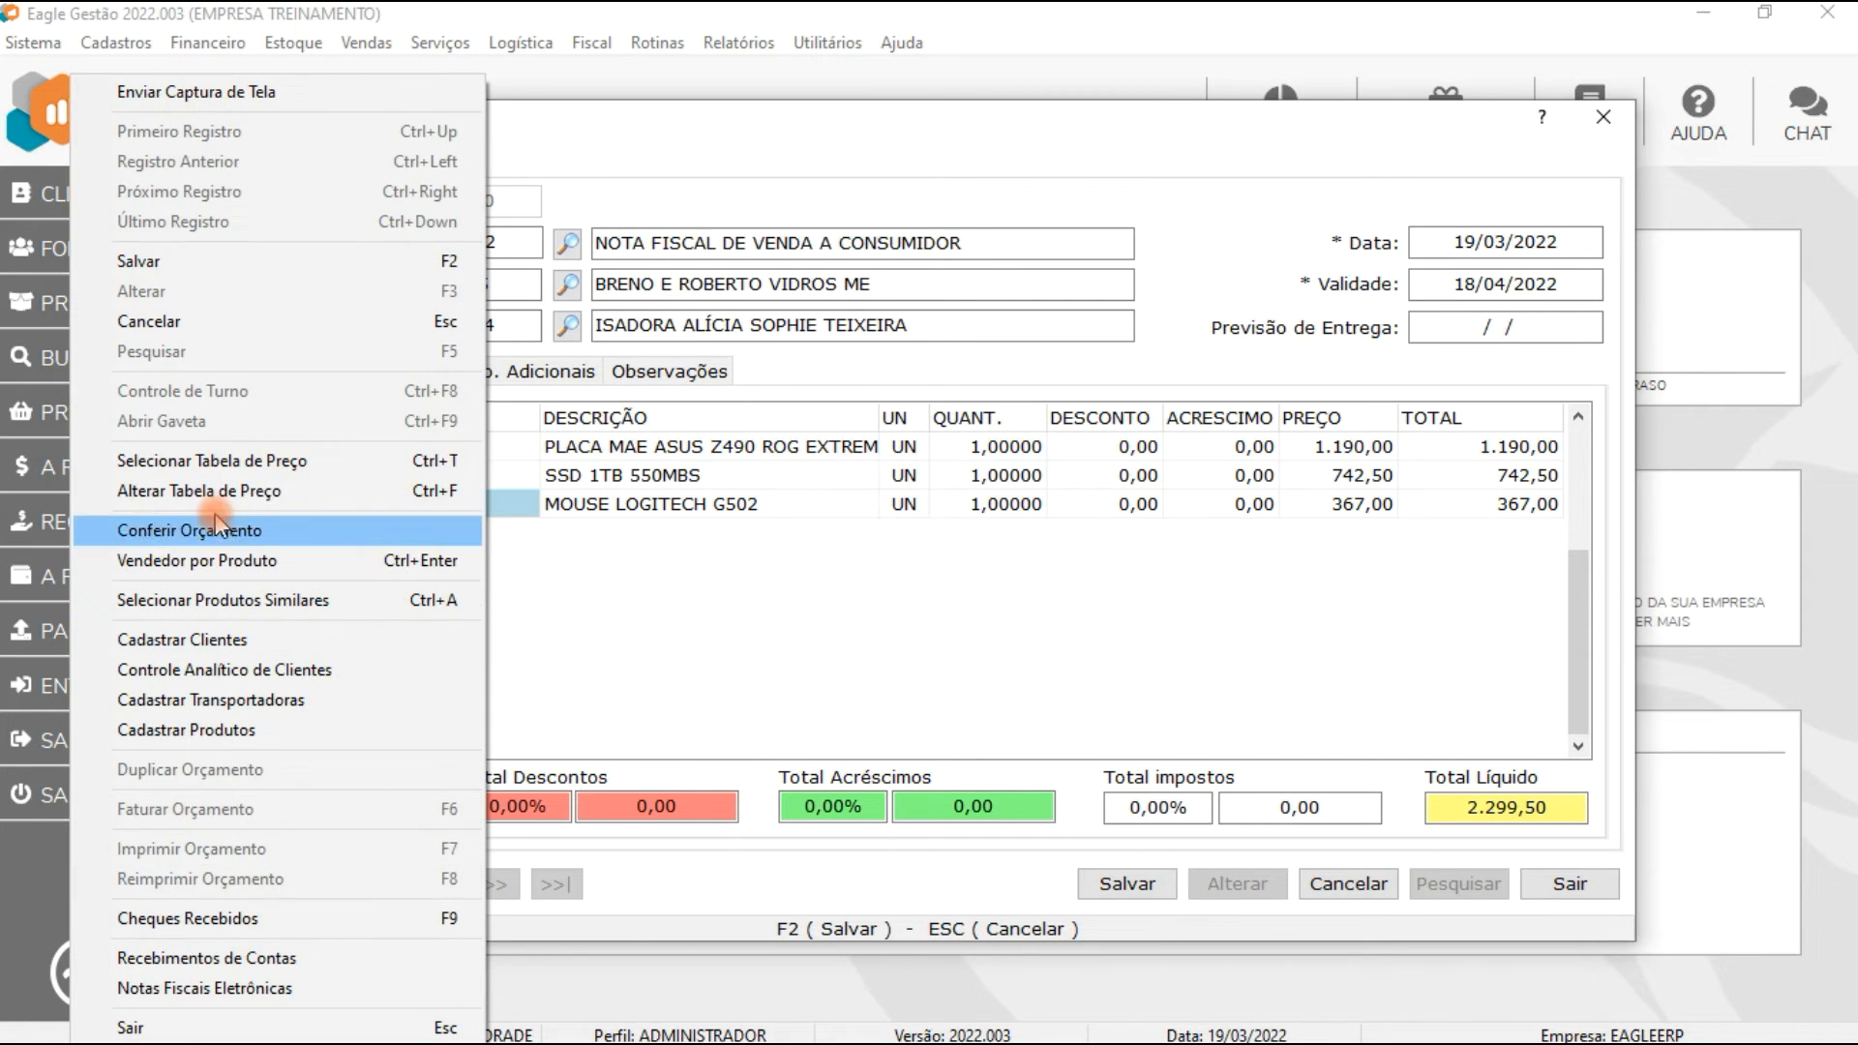
left_click(953, 598)
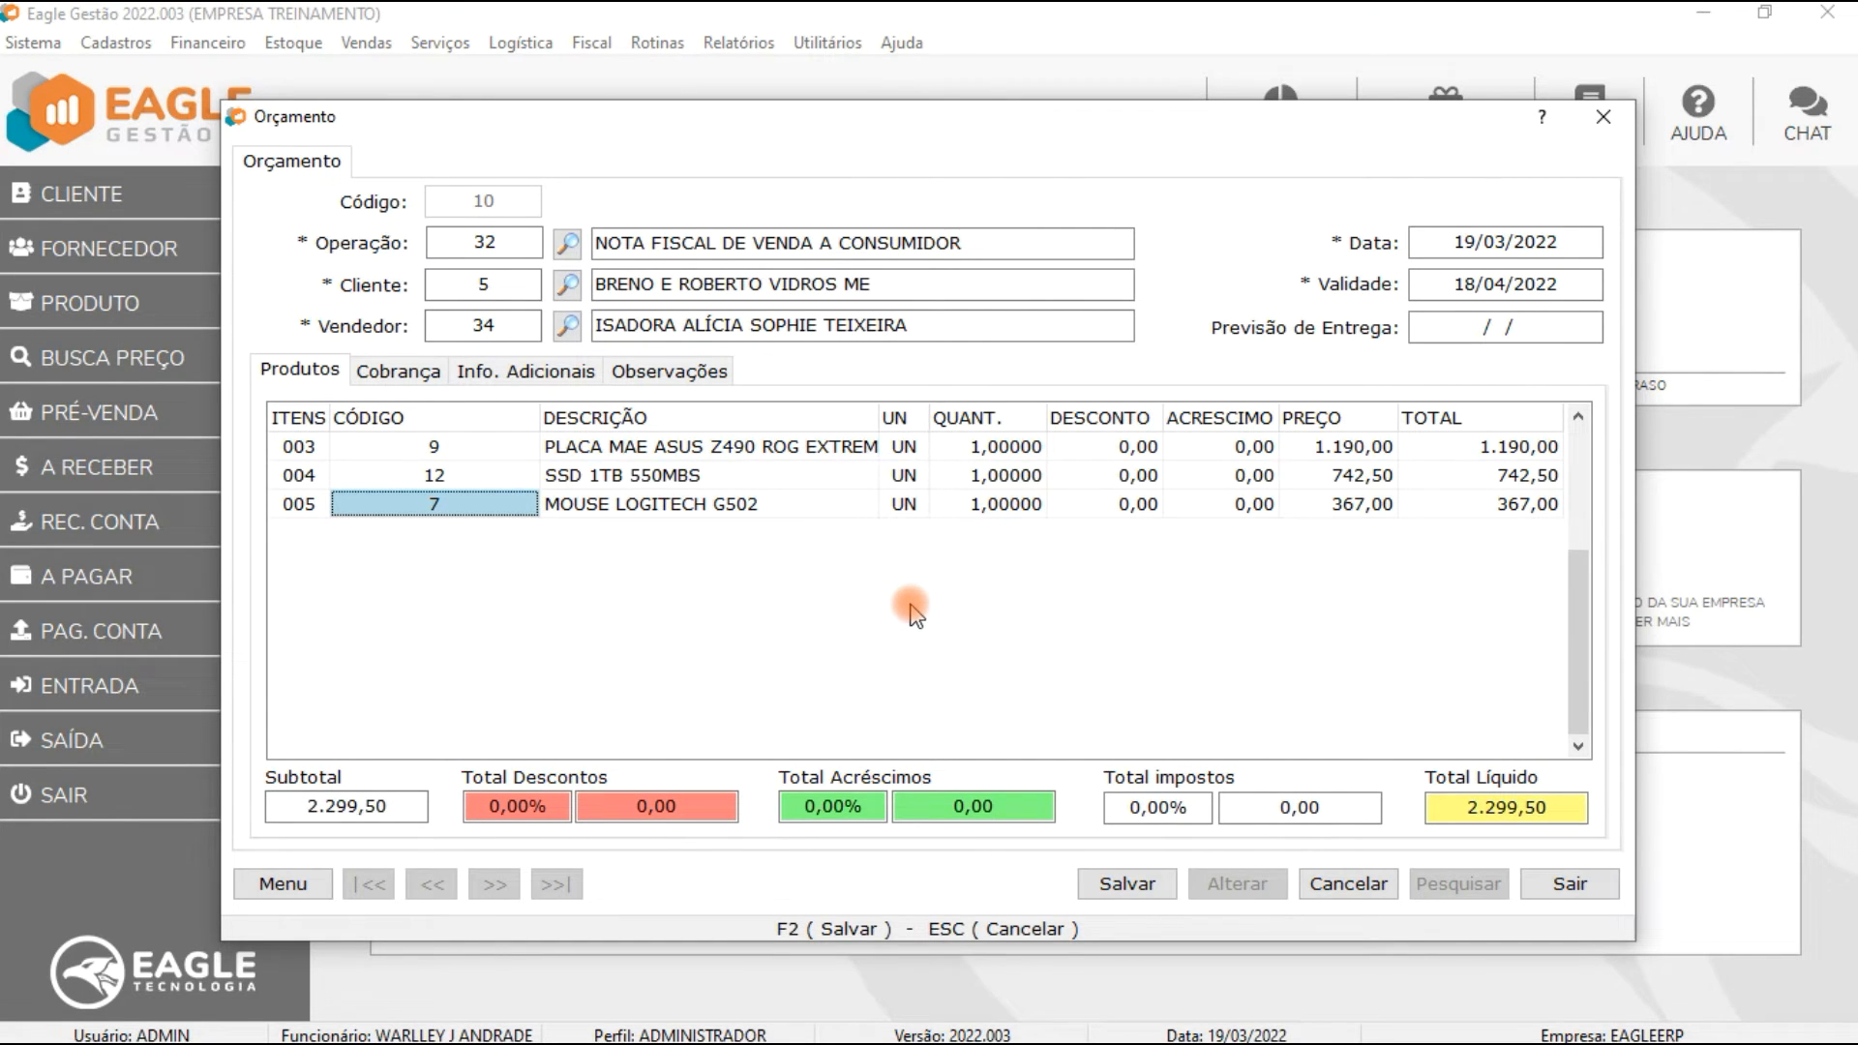
left_click(282, 884)
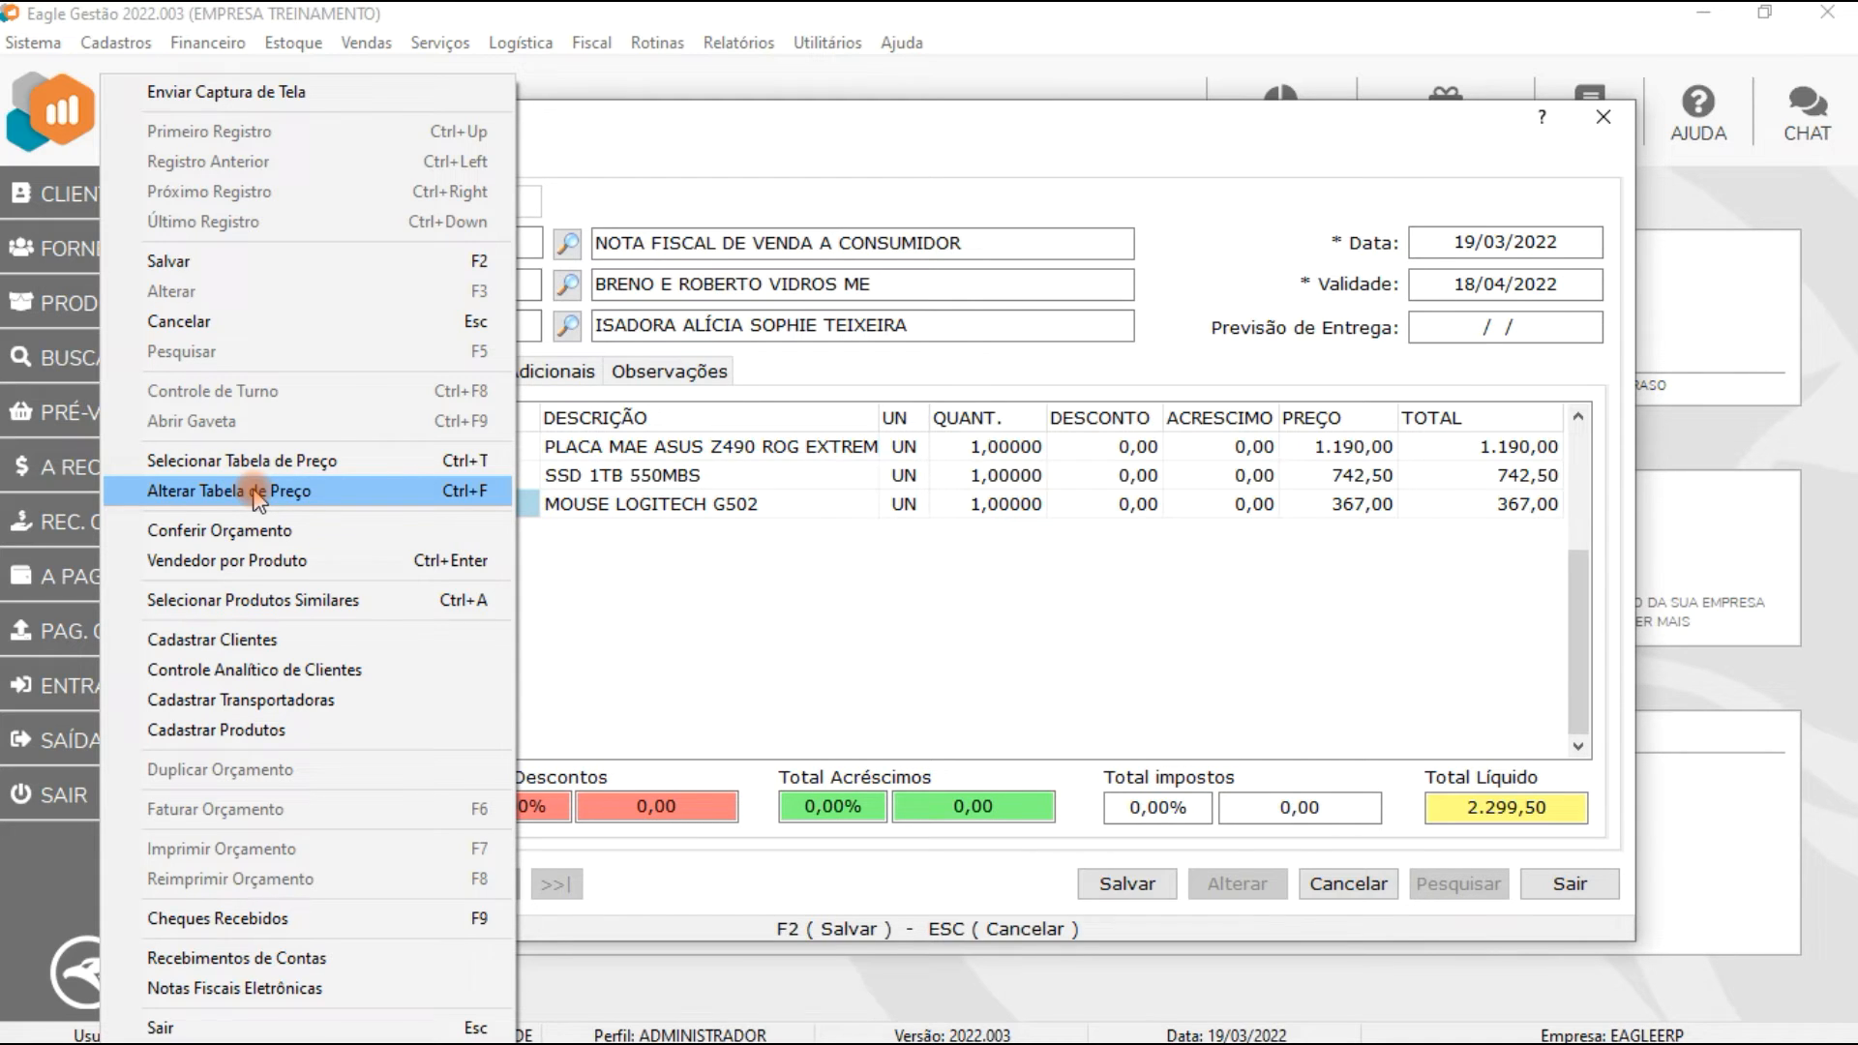
left_click(810, 654)
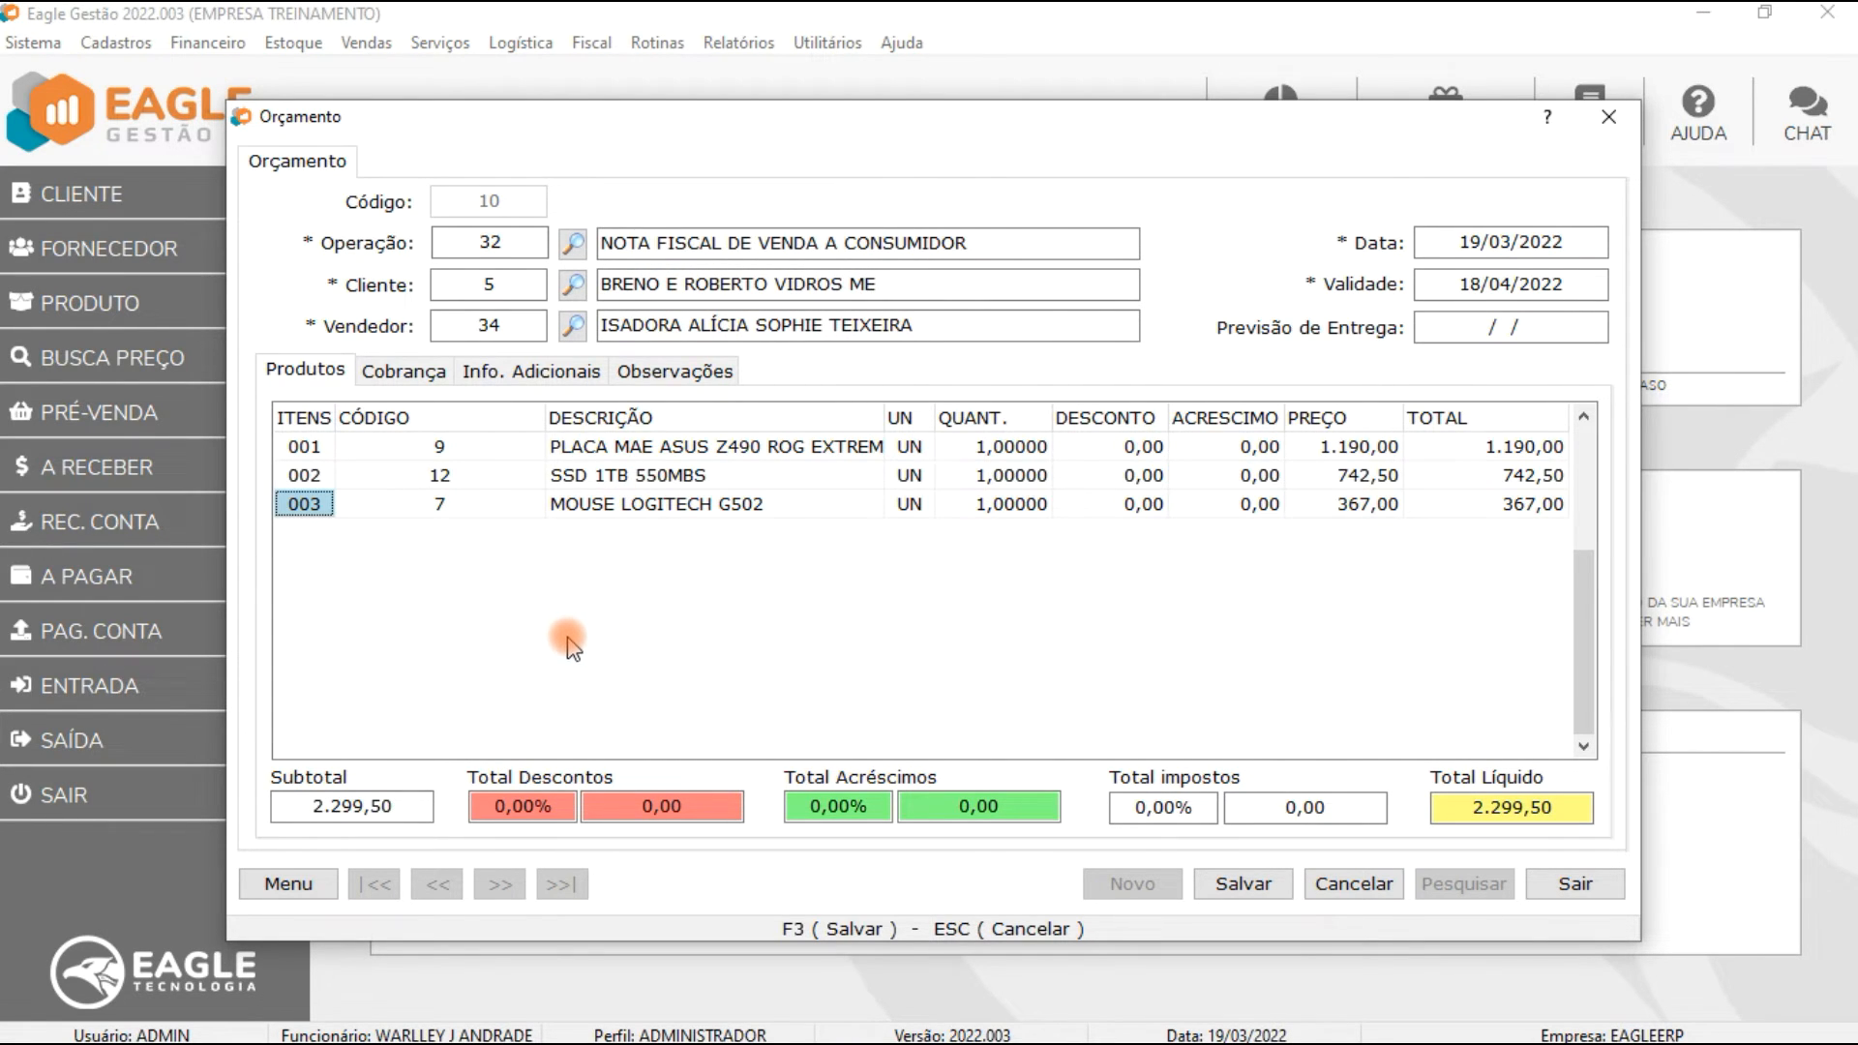
left_click(290, 883)
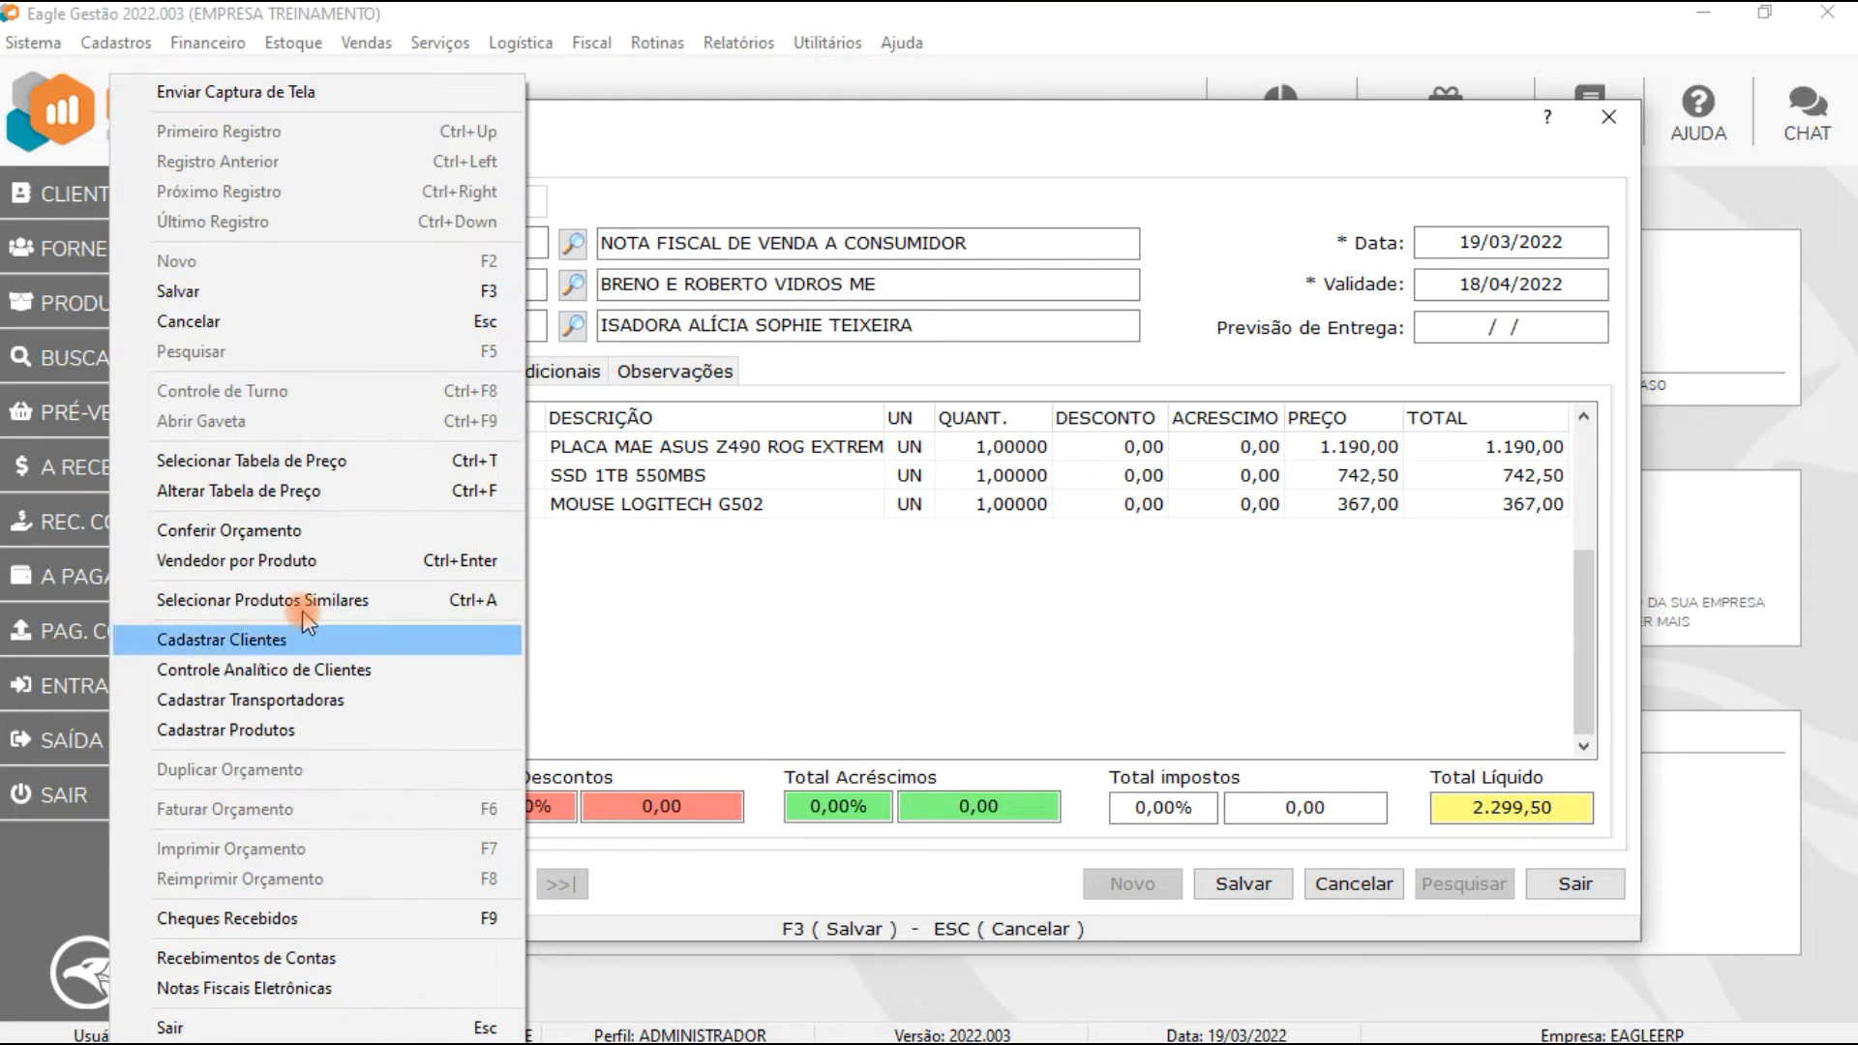
left_click(291, 492)
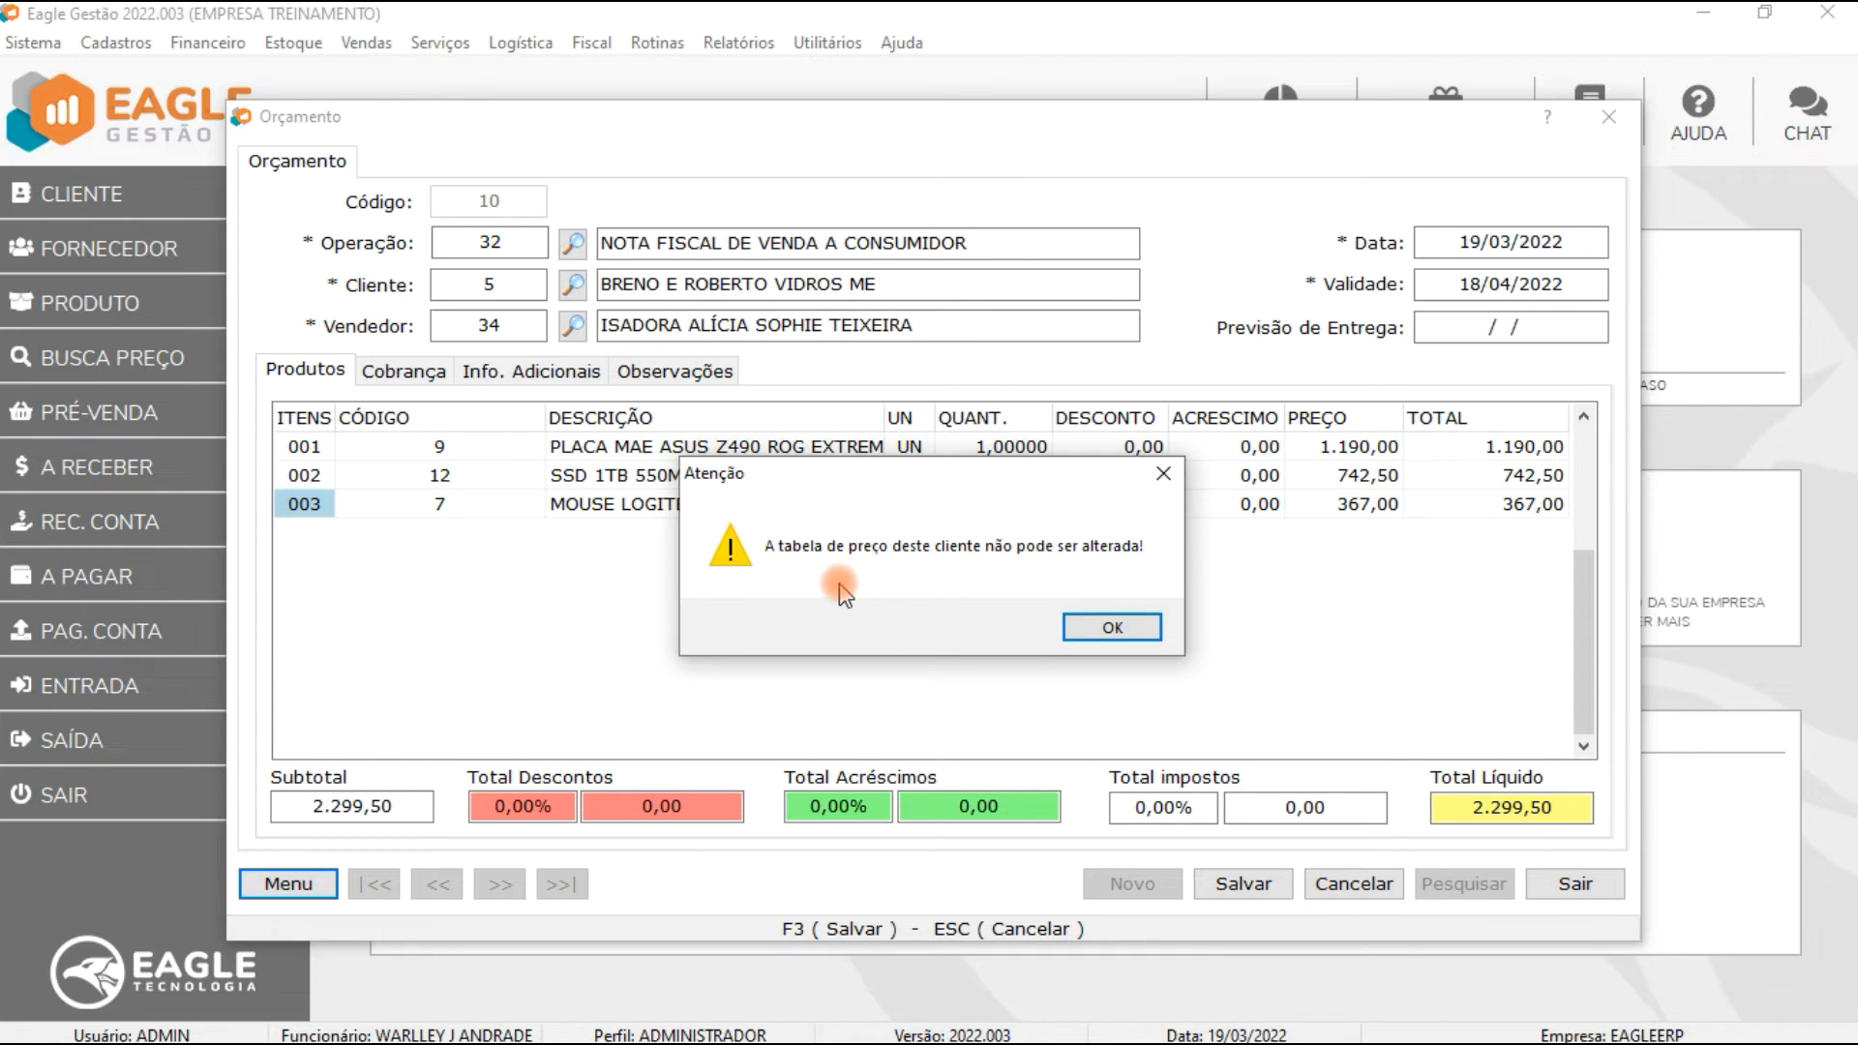
left_click(1093, 627)
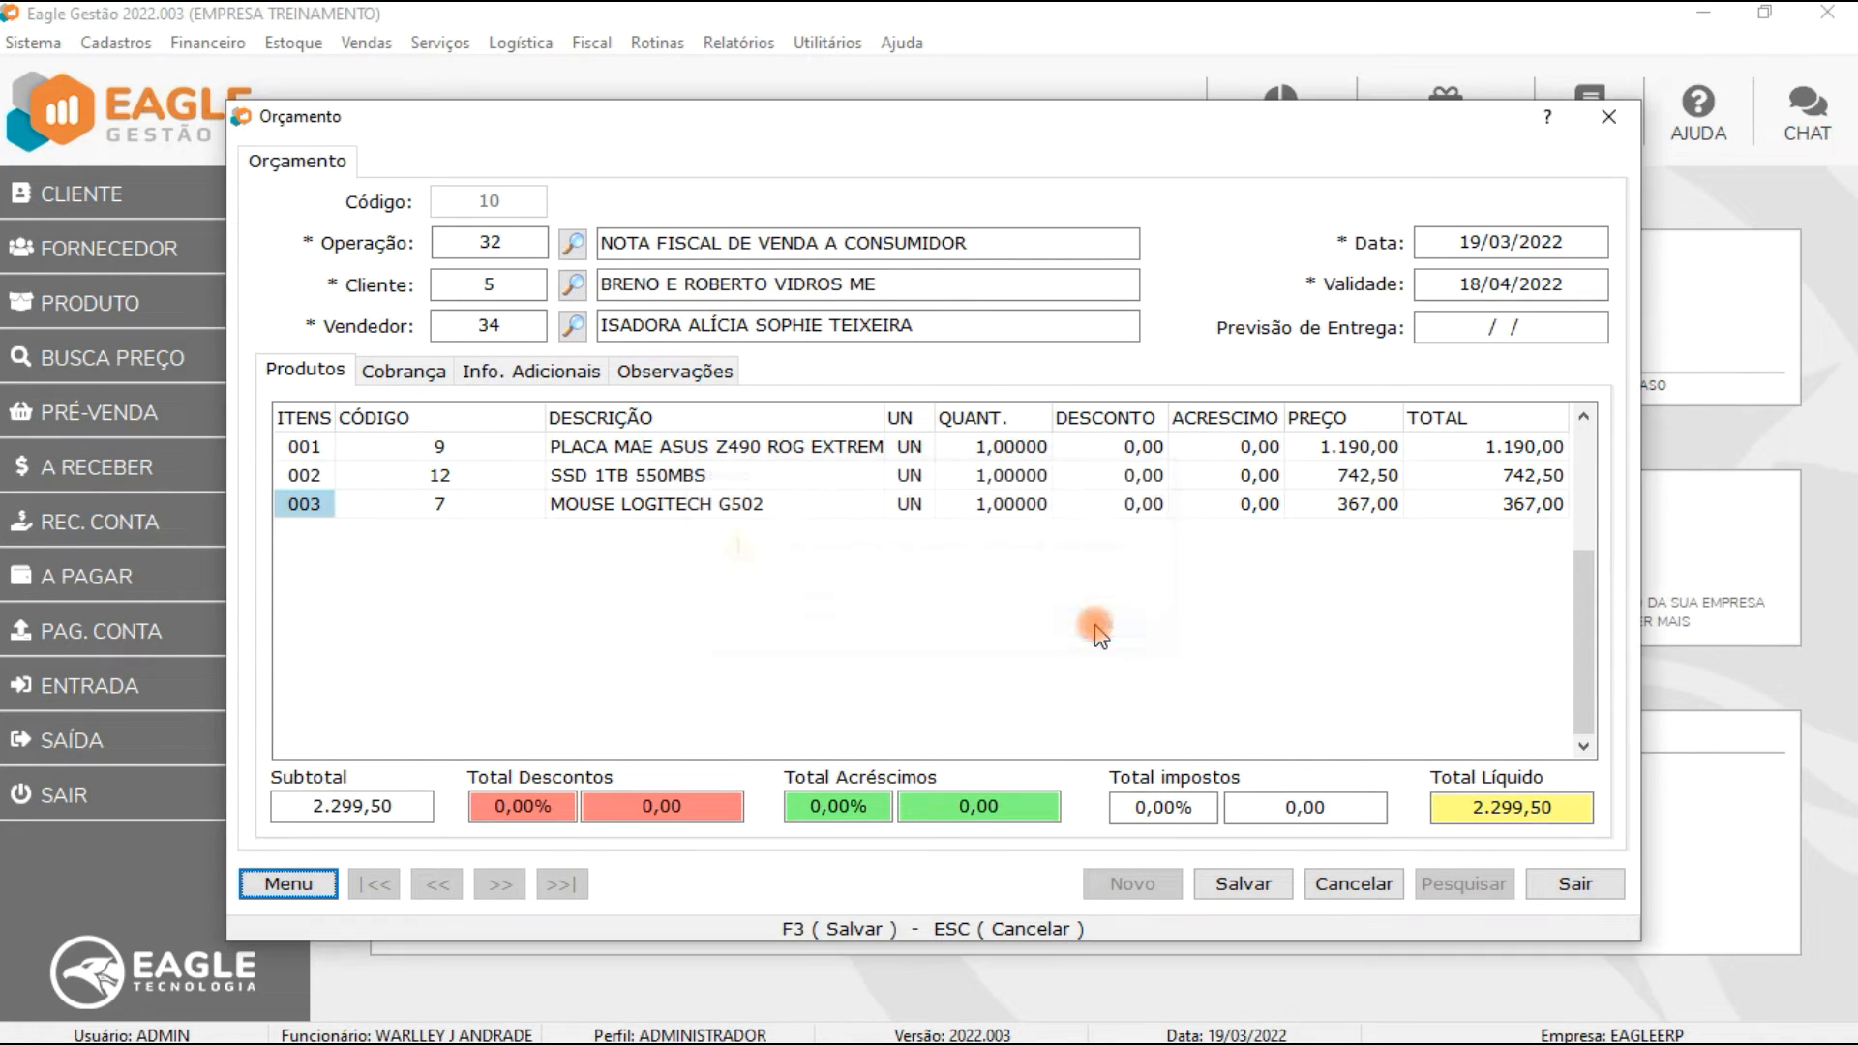
Step: Retry changing the price table and decline to provide a manager password
left_click(272, 888)
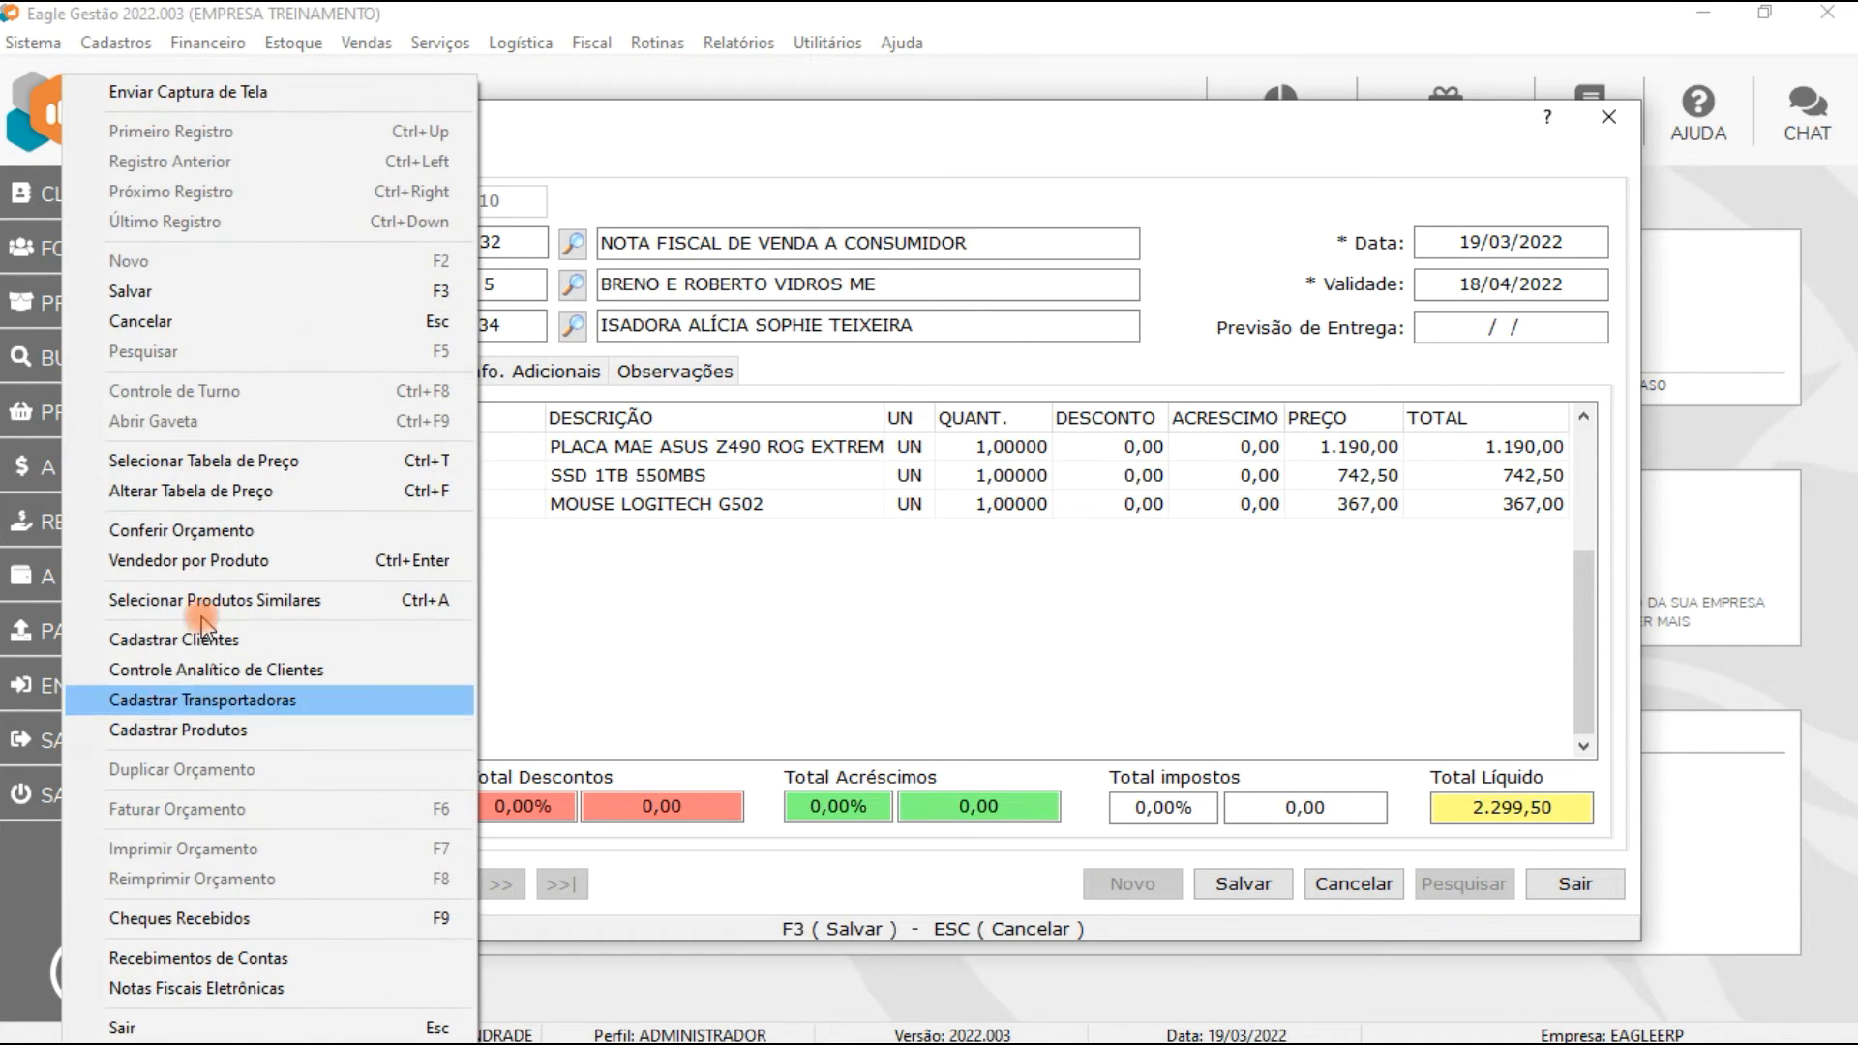
left_click(217, 493)
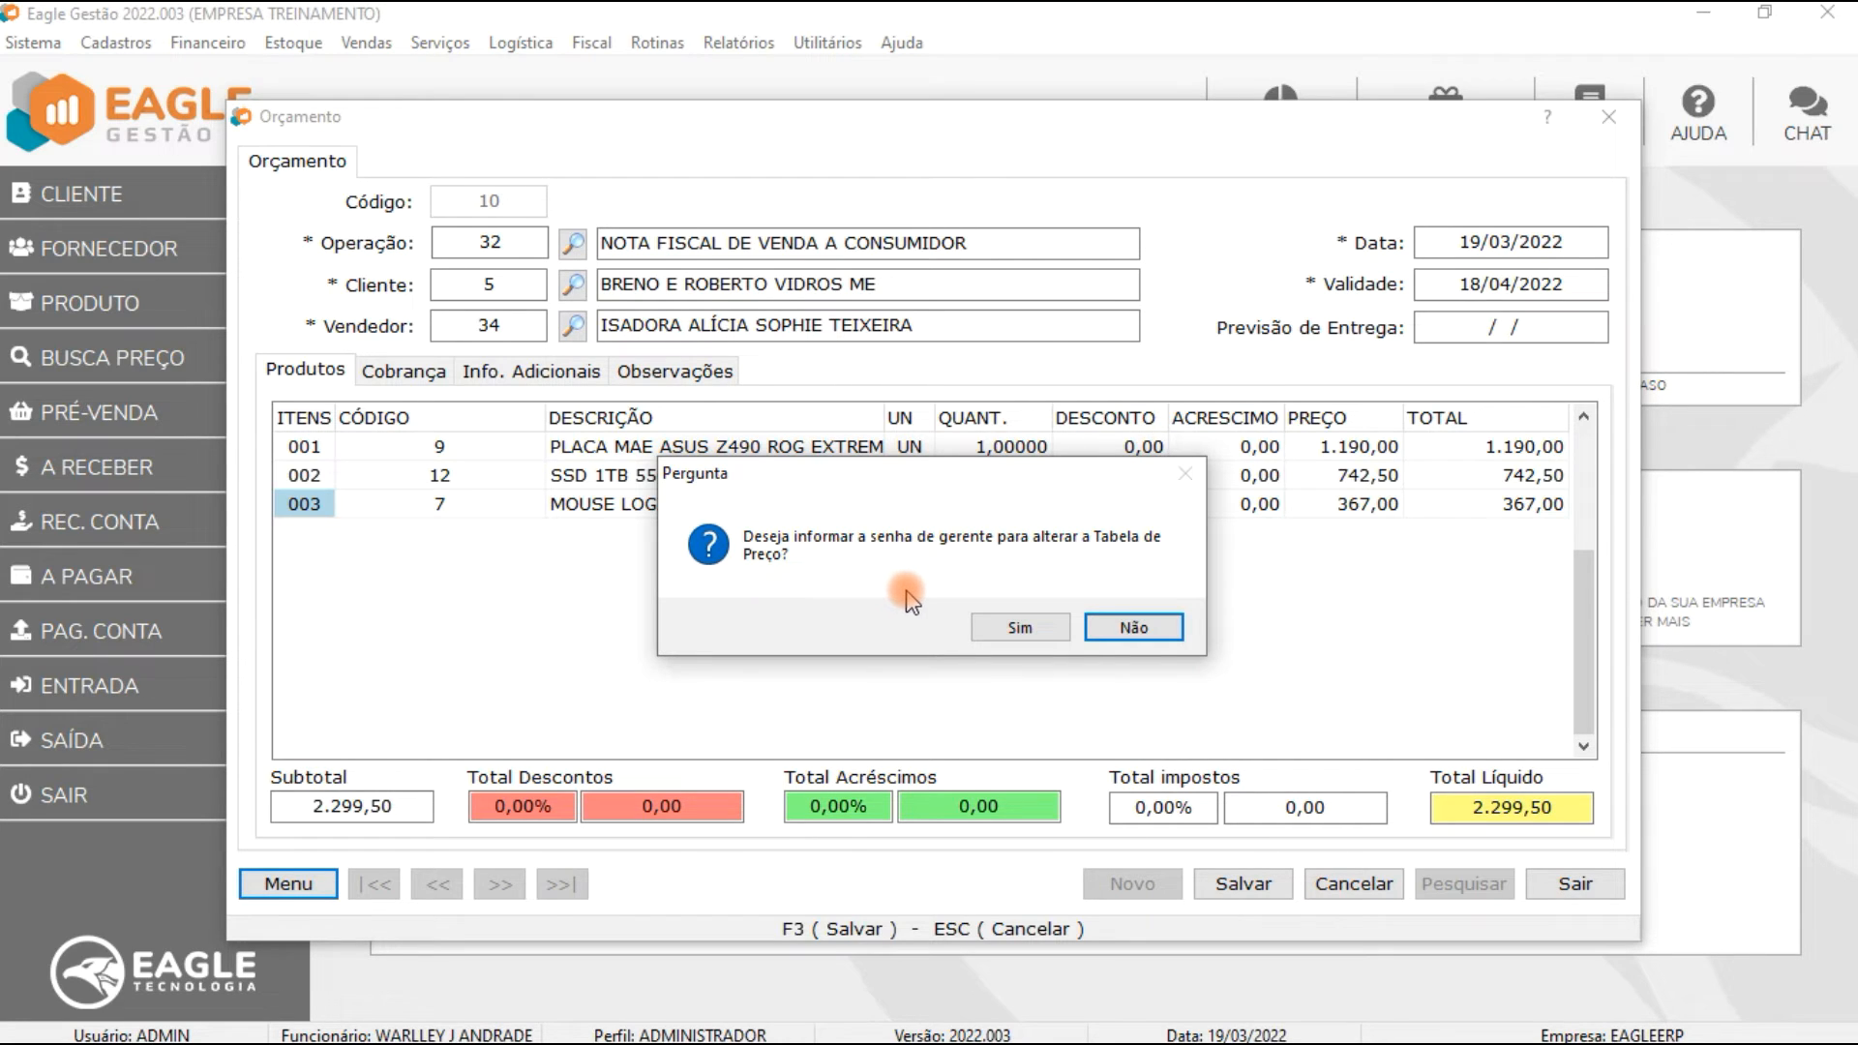
left_click(1131, 628)
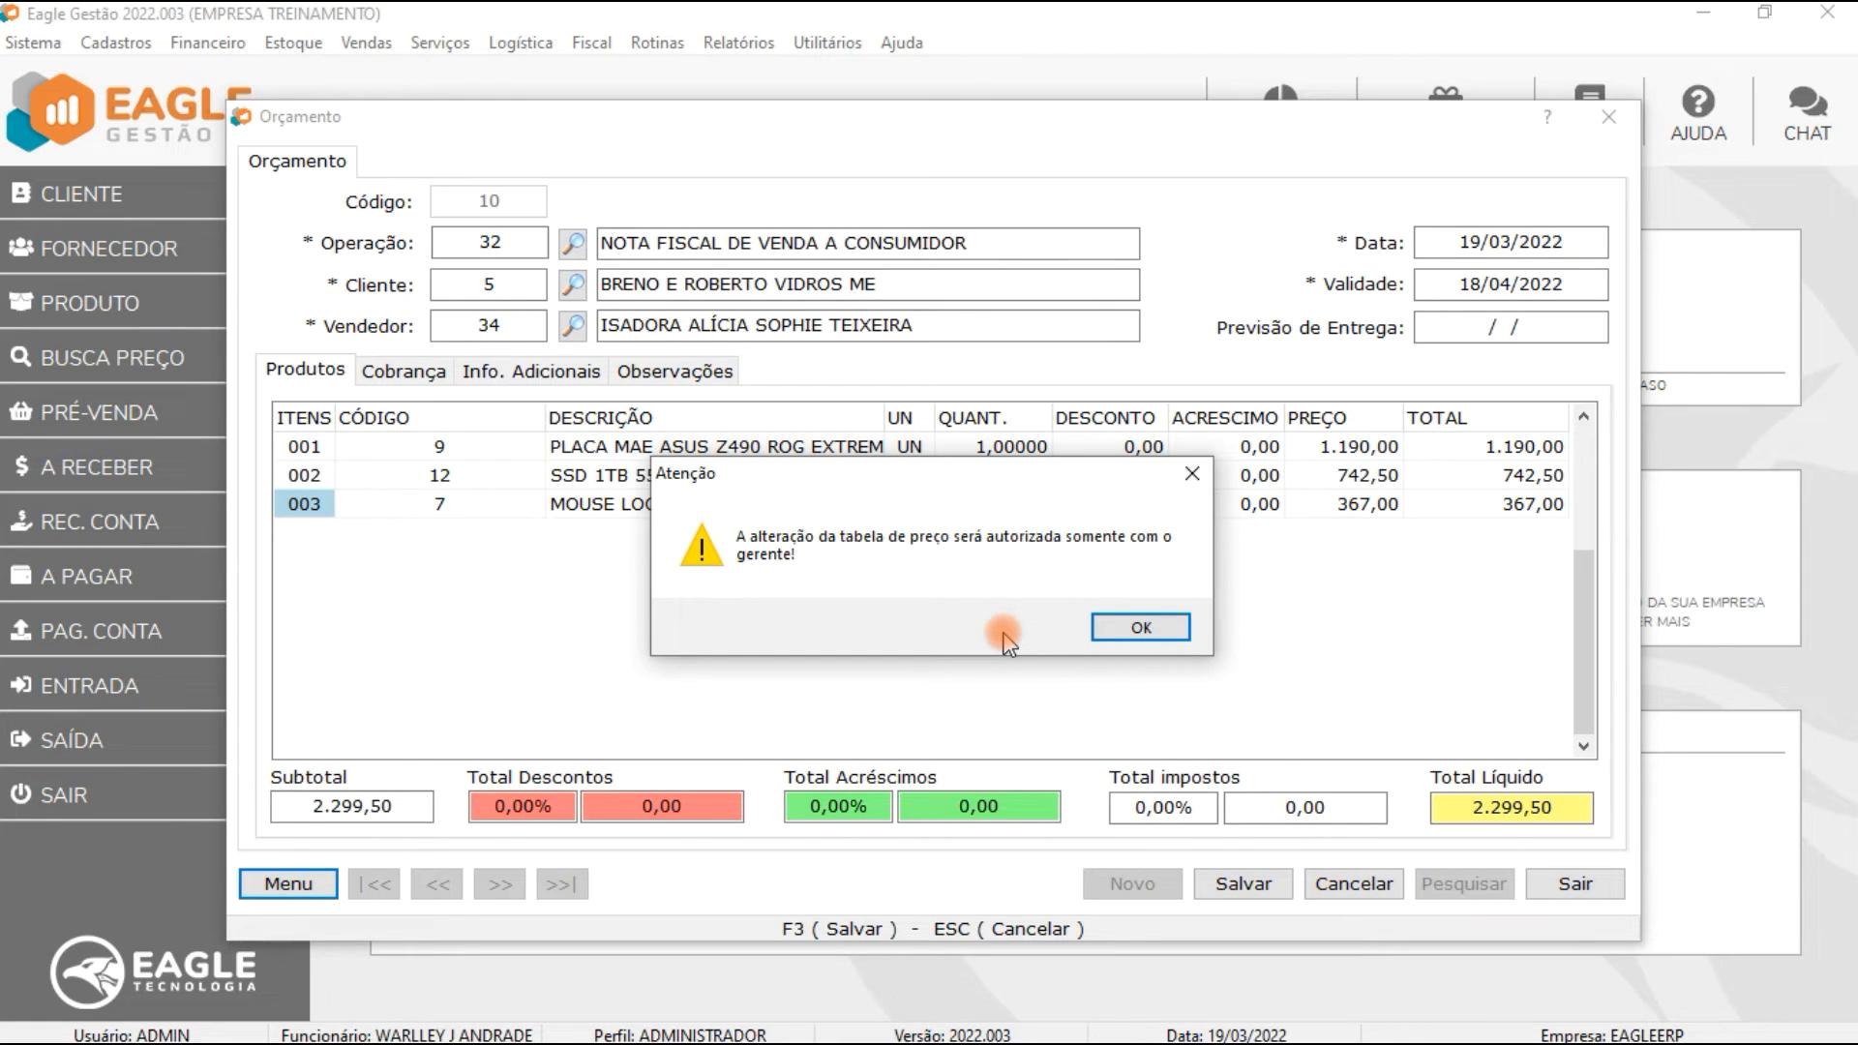
left_click(1140, 628)
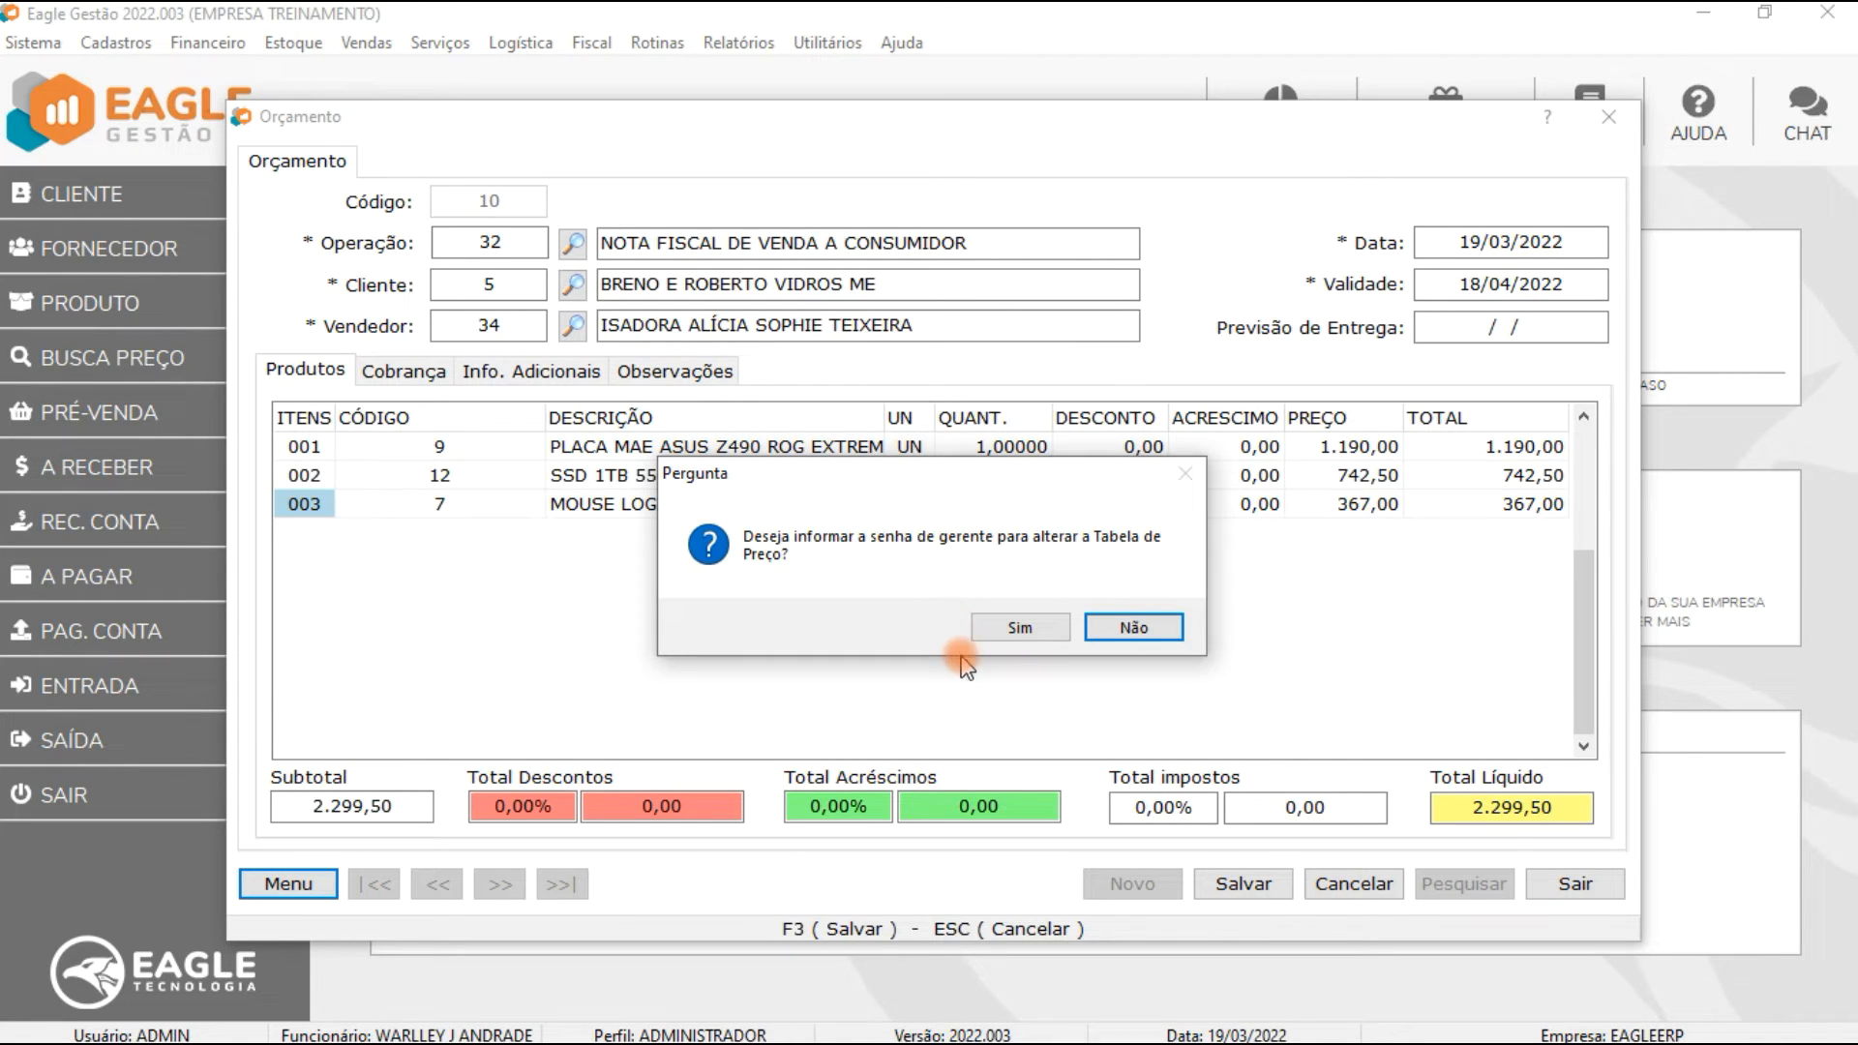
Step: Agree to provide a manager password and try authorizing the price table change with a non-manager user's login and password
left_click(1016, 630)
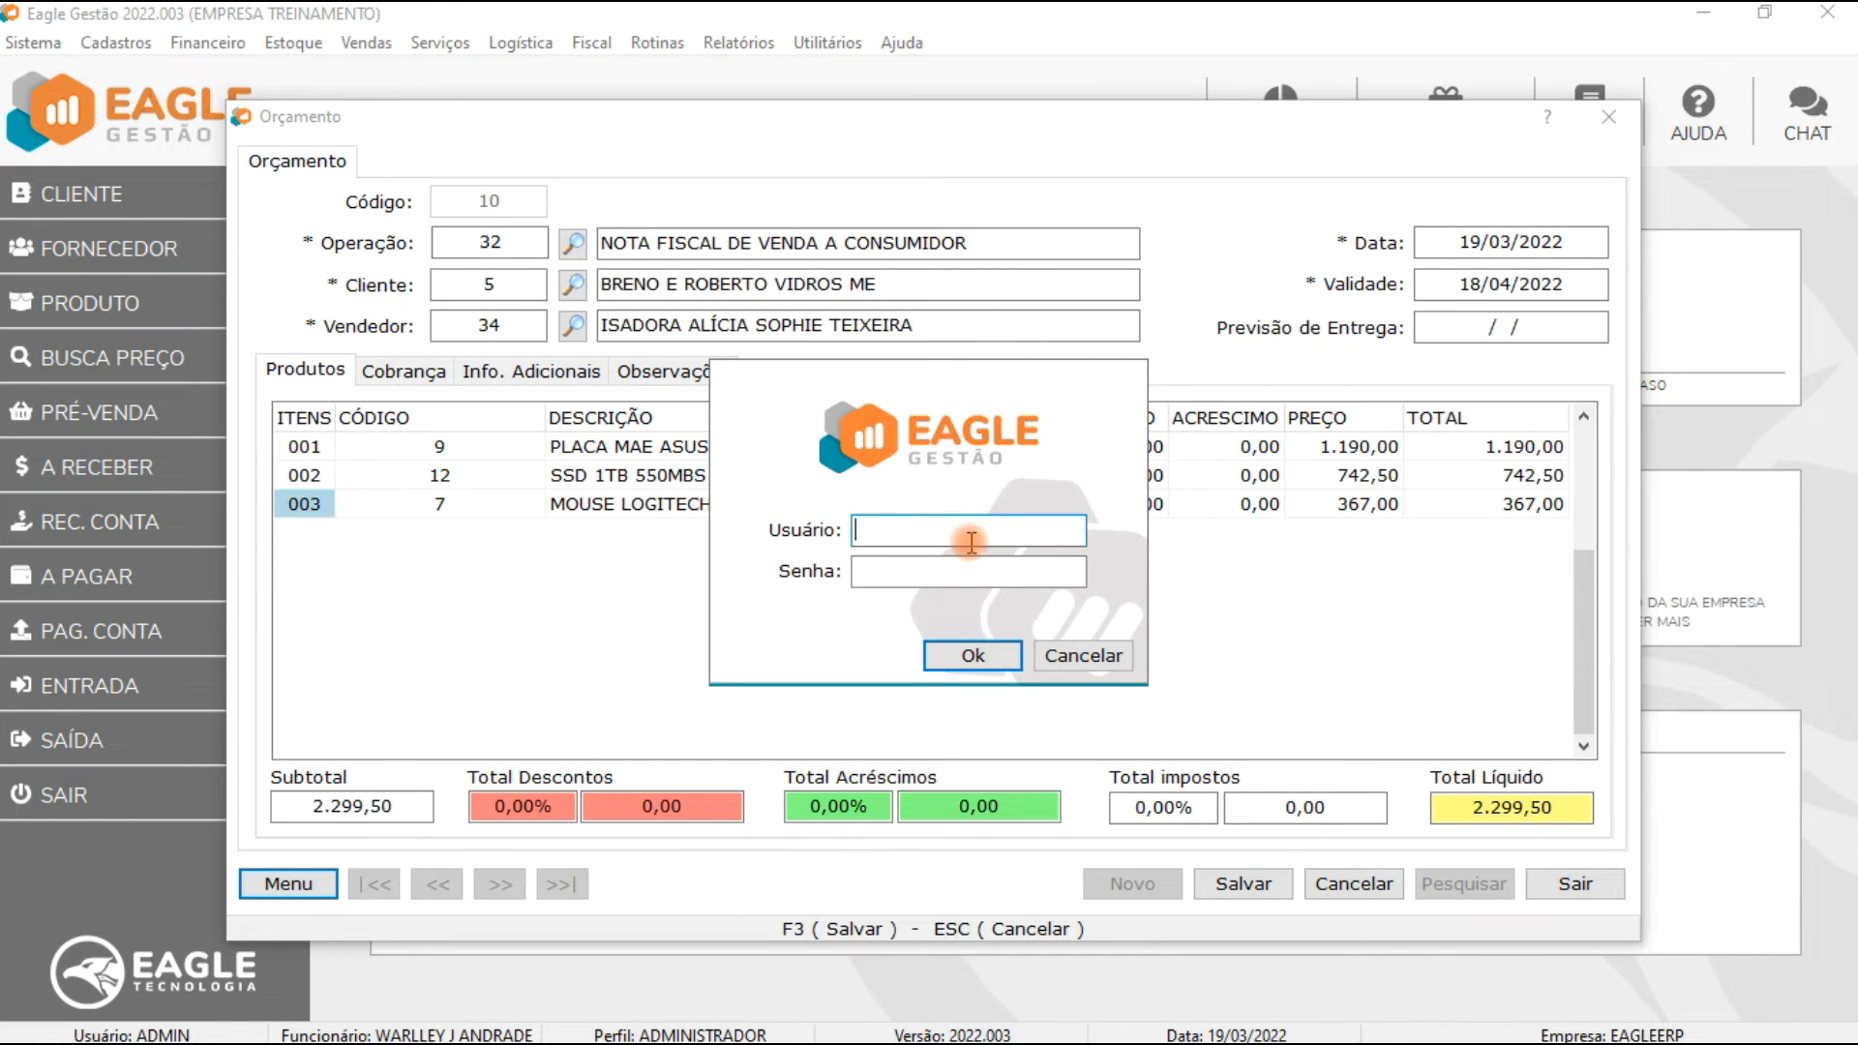
type("USER")
key("Tab")
type("123")
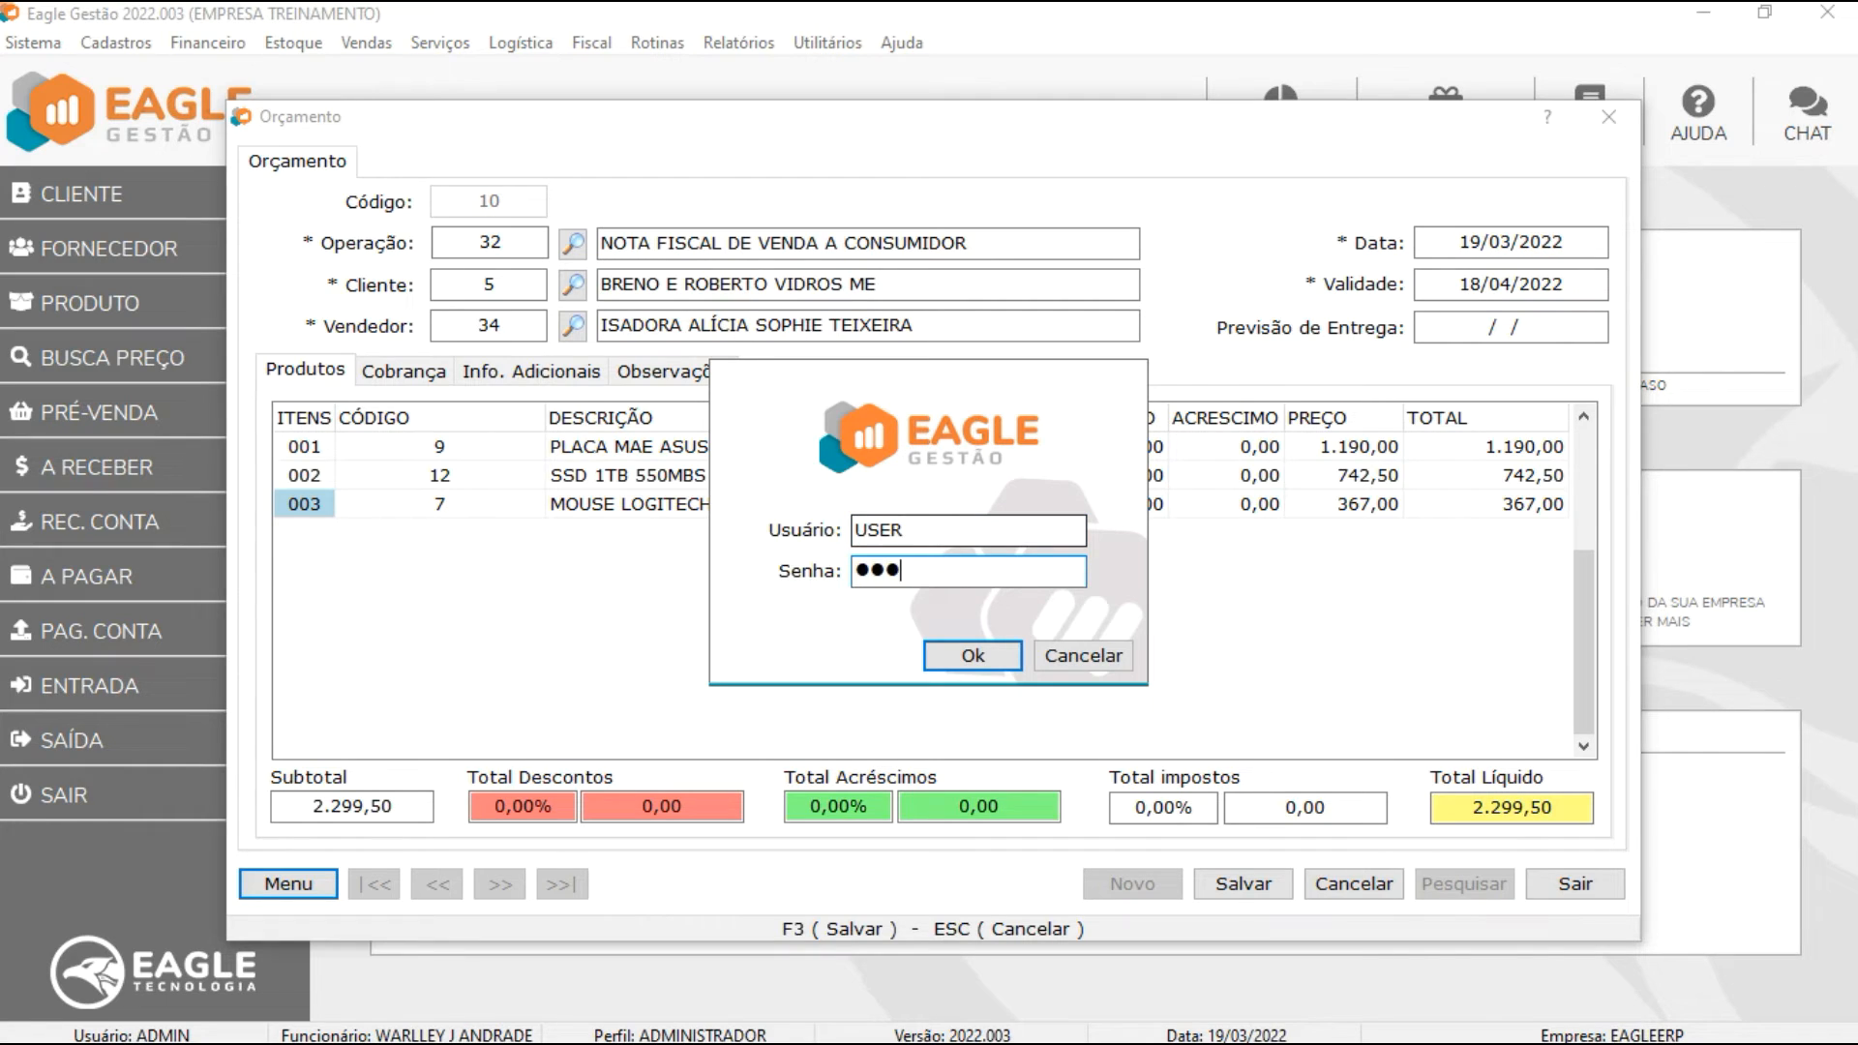
left_click(963, 655)
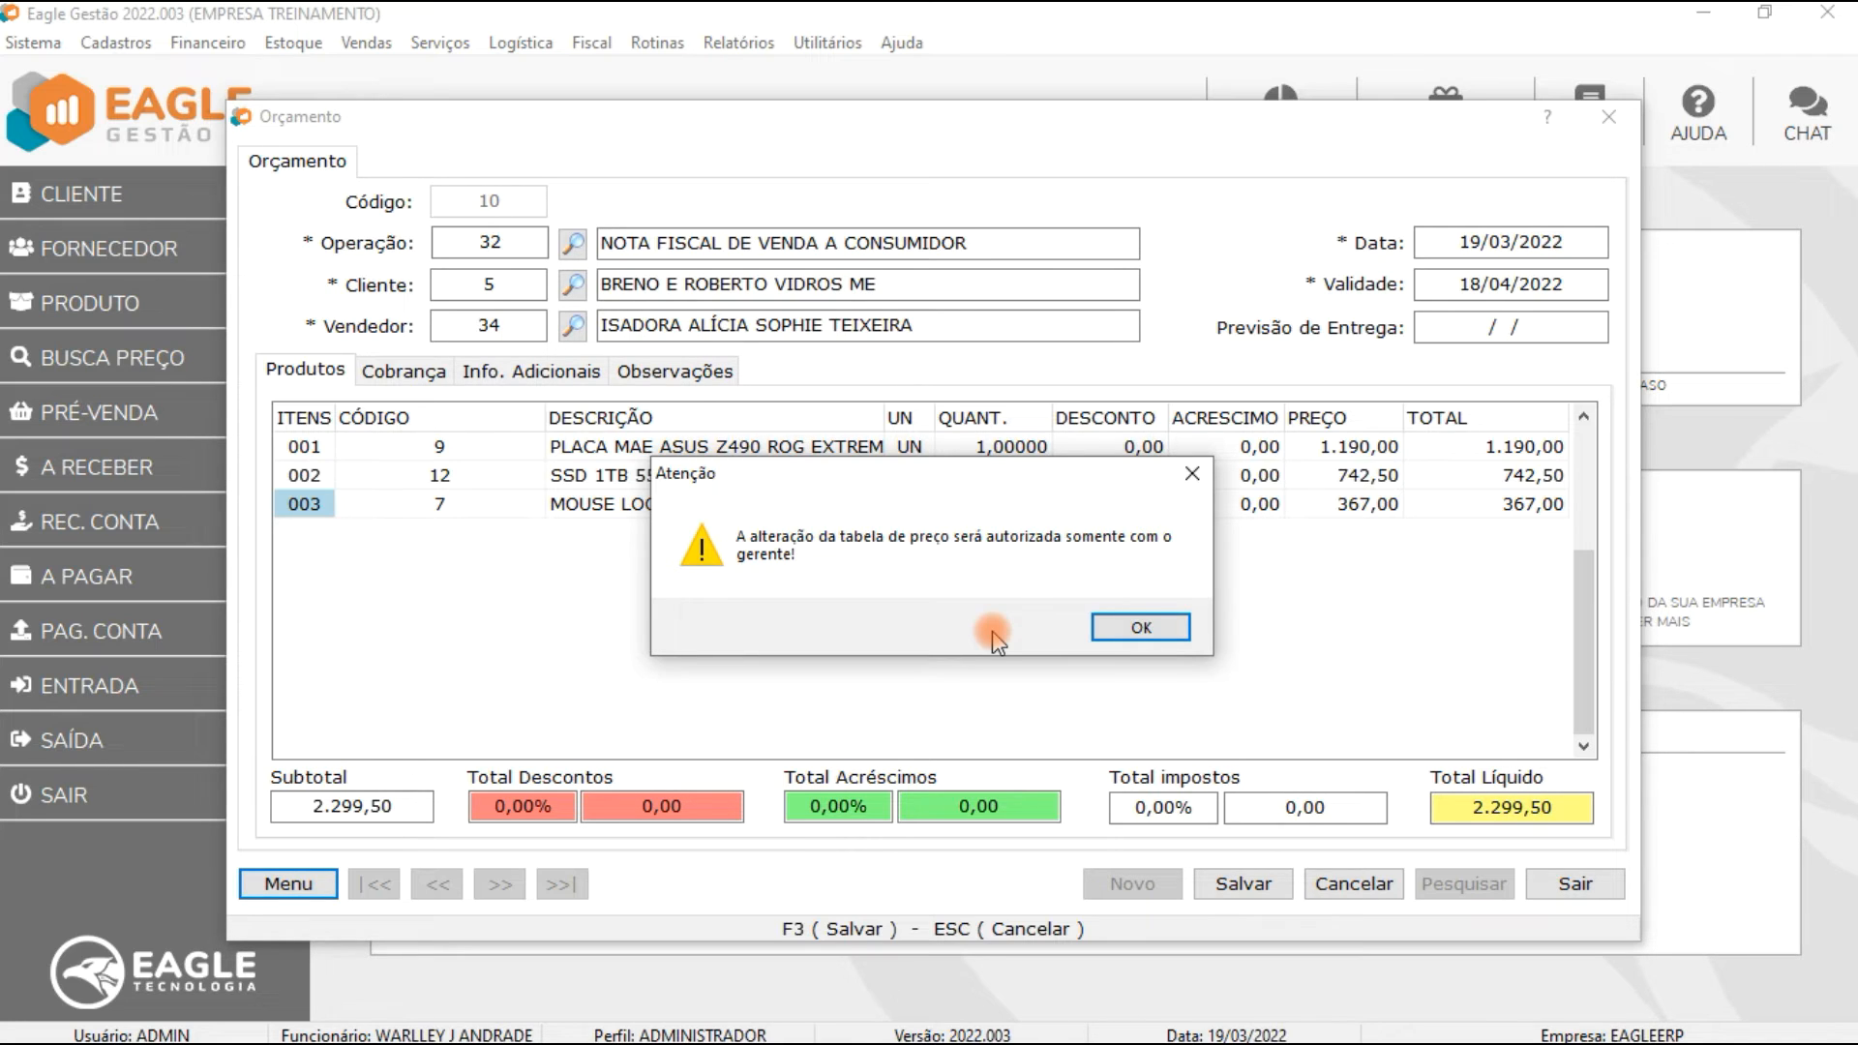
left_click(1161, 627)
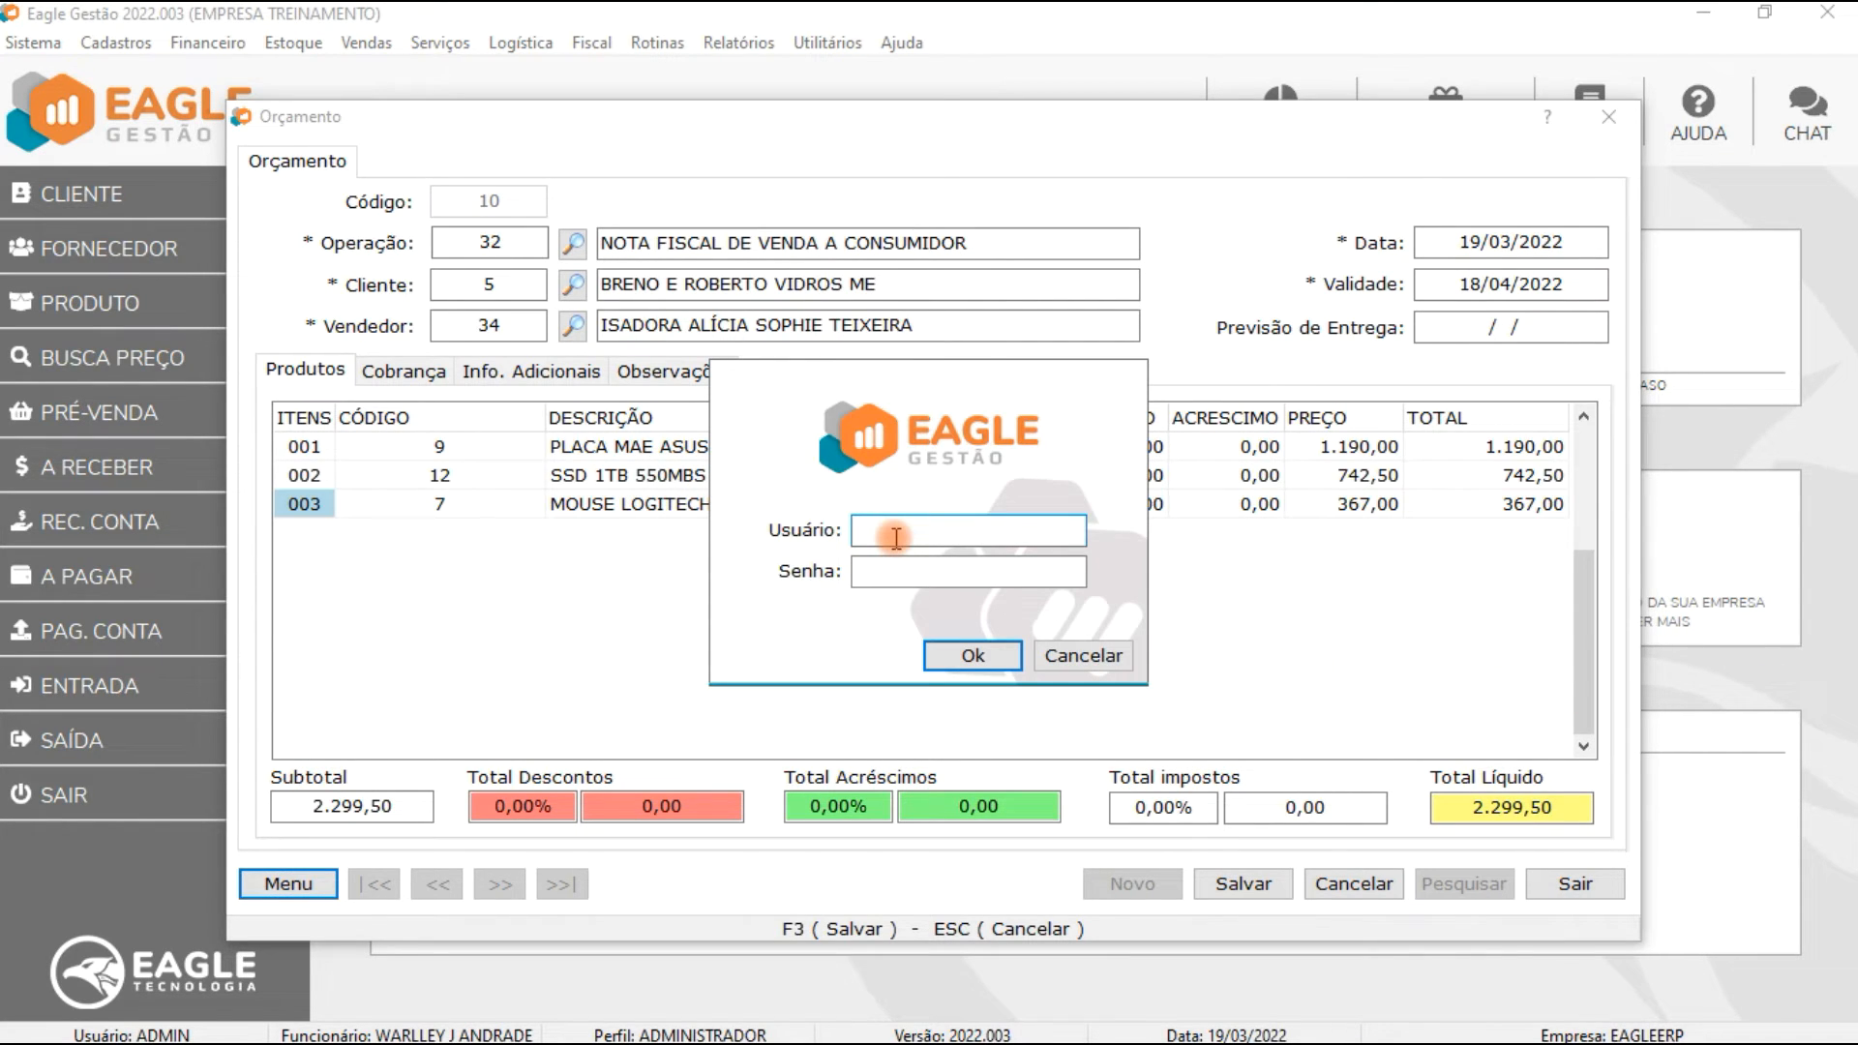
Step: Authorize the price table change with the administrator's user name and password
type("ADMIN")
key("Tab")
type("•••")
left_click(956, 654)
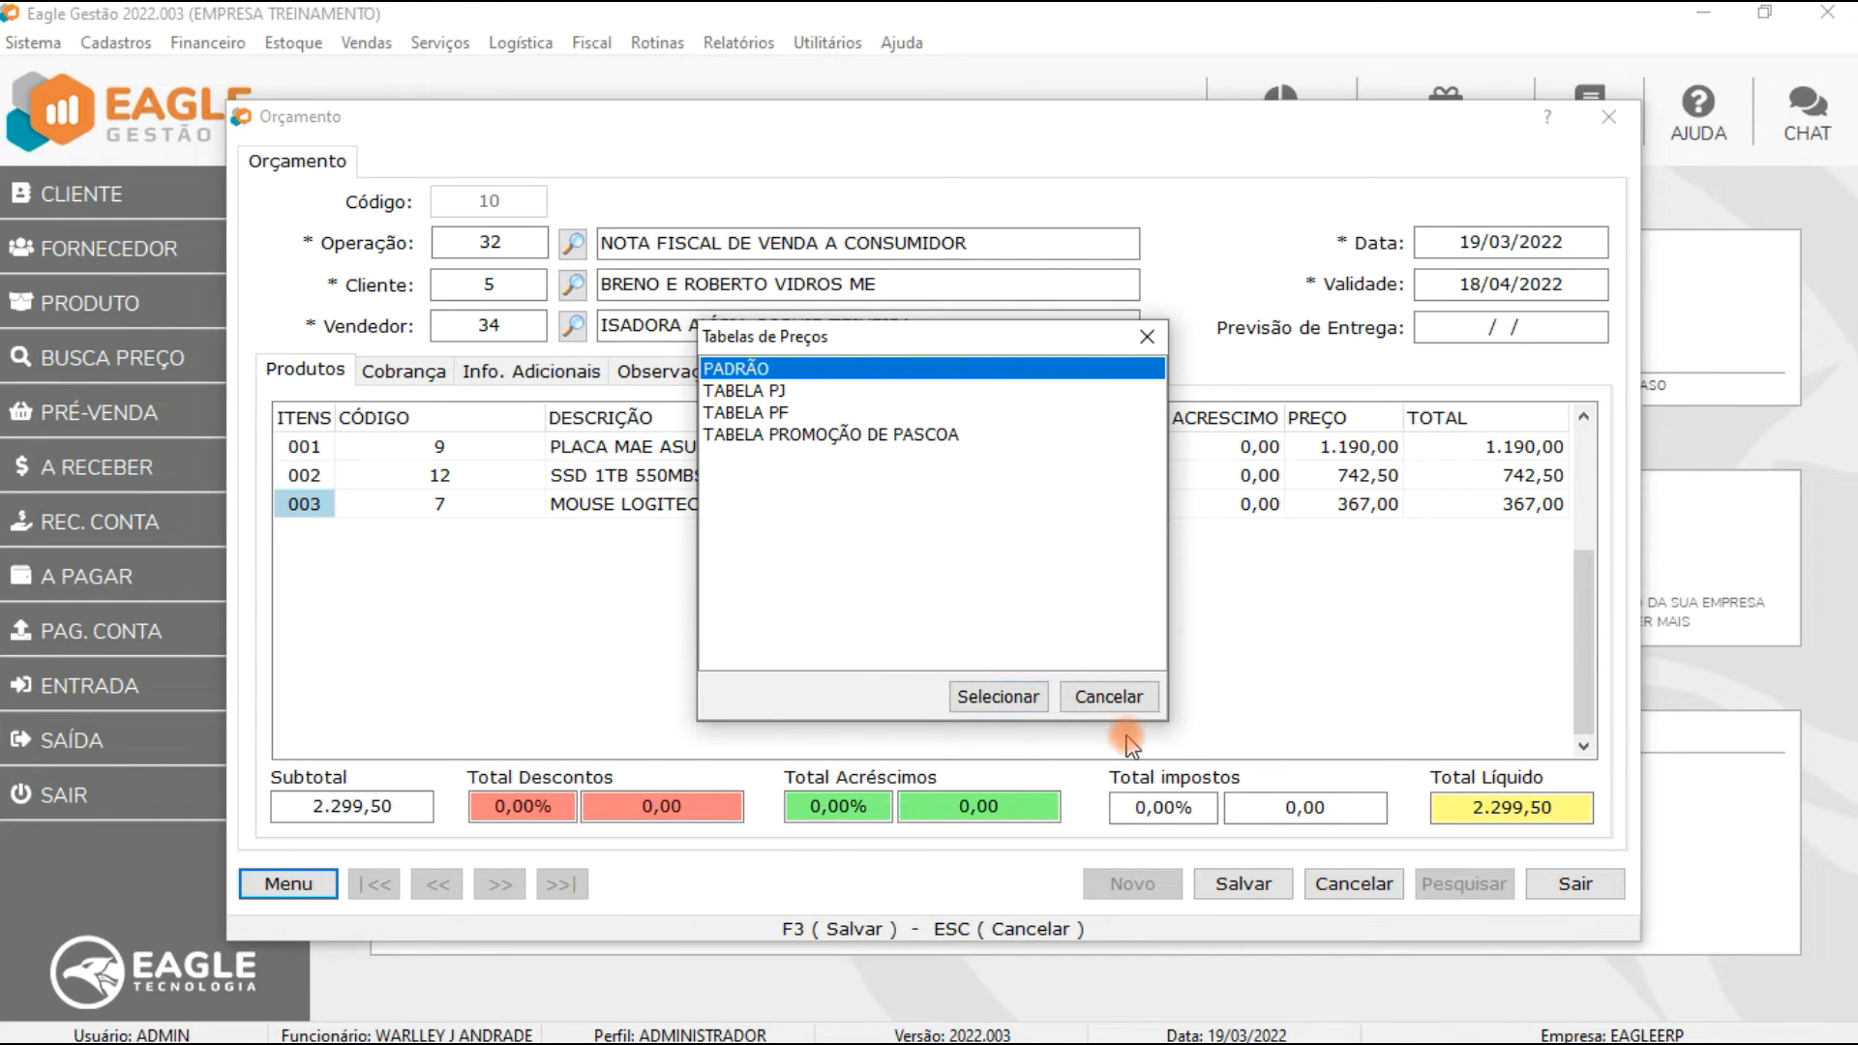
Step: Select TABELA PROMOÇÃO DE PASCOA as the quote's price table, declining once and then confirming the price recalculation
left_click(1109, 696)
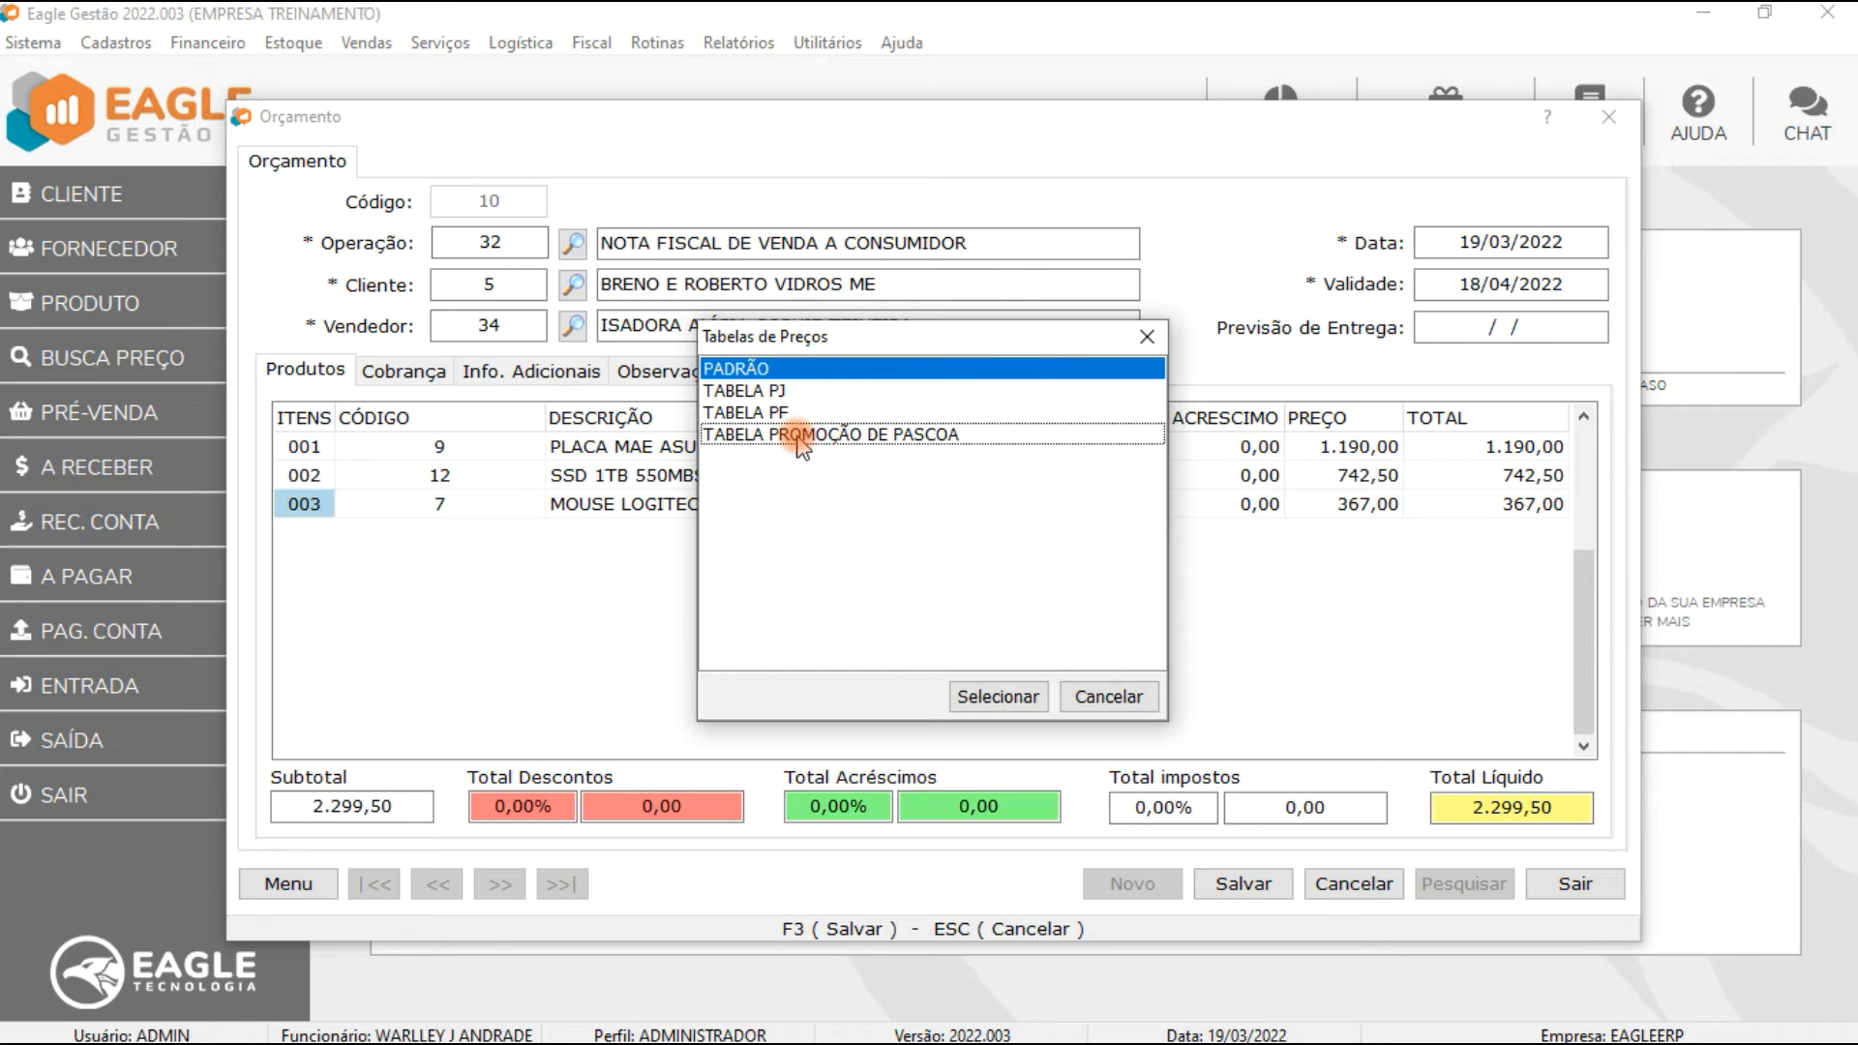
left_click(801, 437)
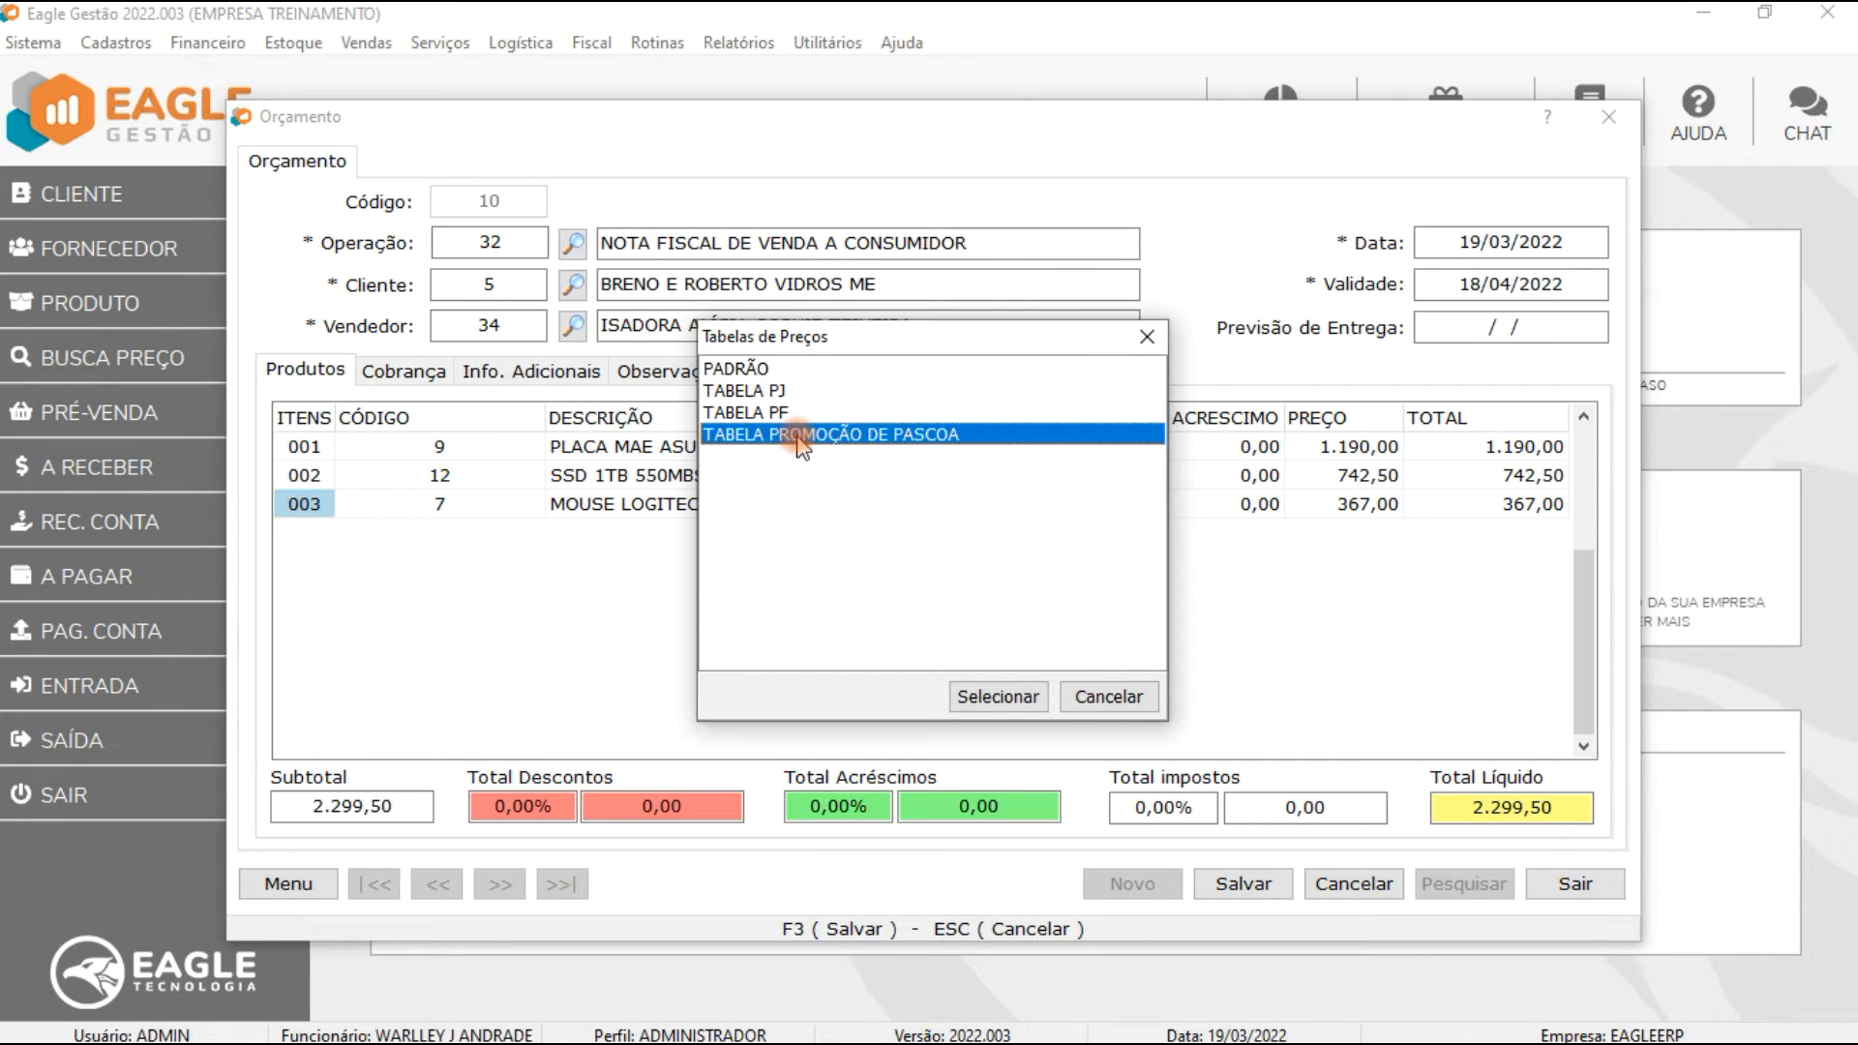
left_click(998, 696)
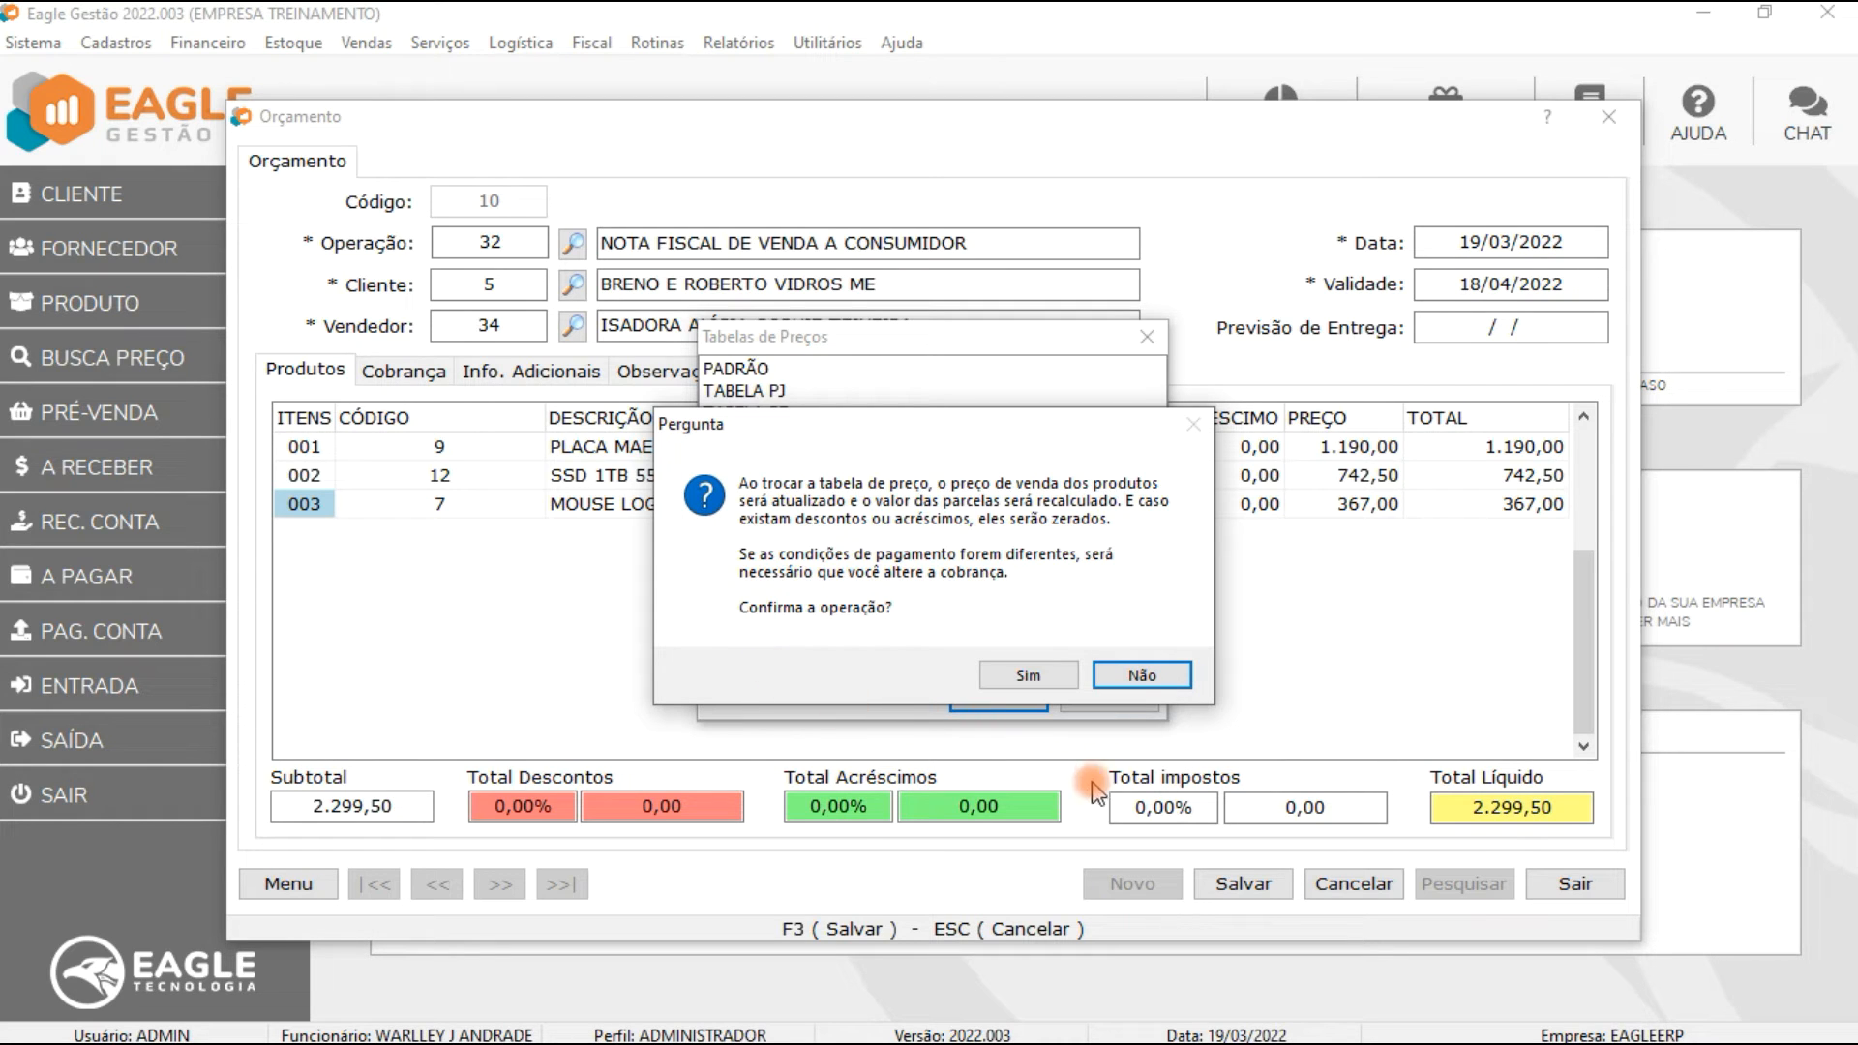
left_click(1142, 677)
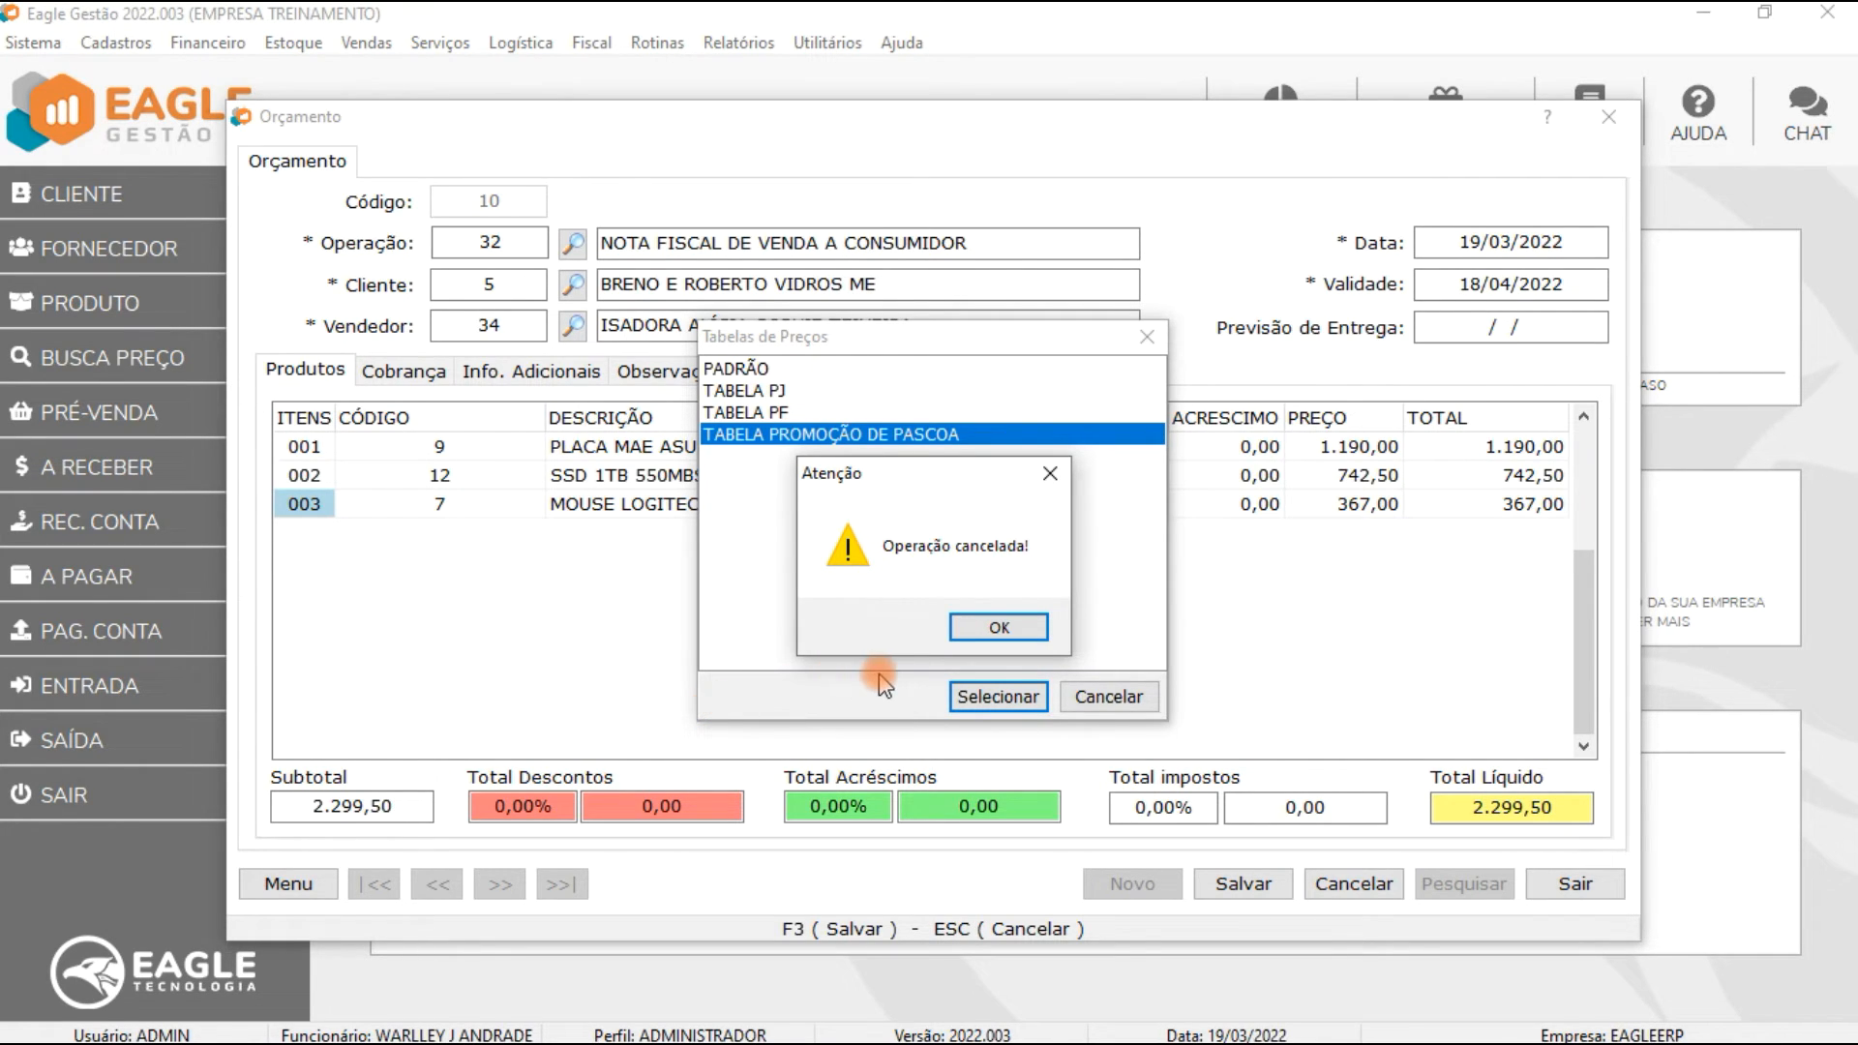
left_click(999, 628)
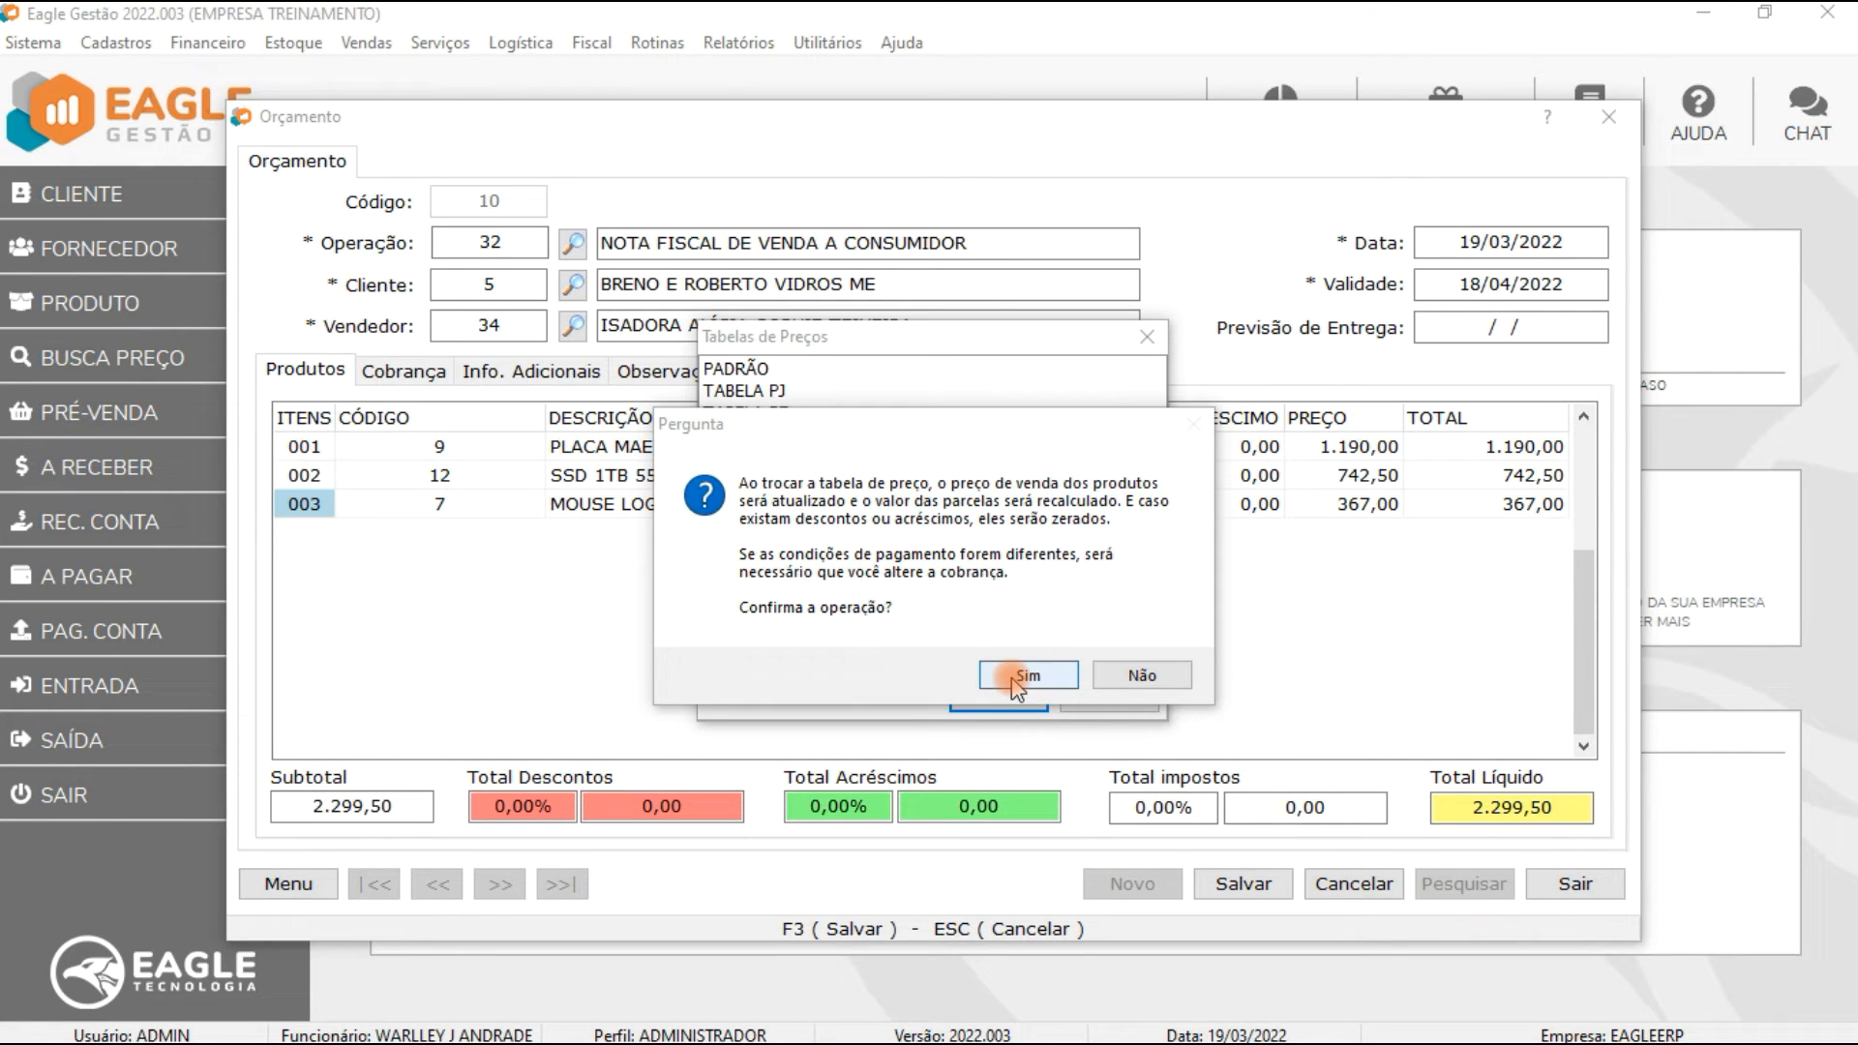
left_click(1014, 677)
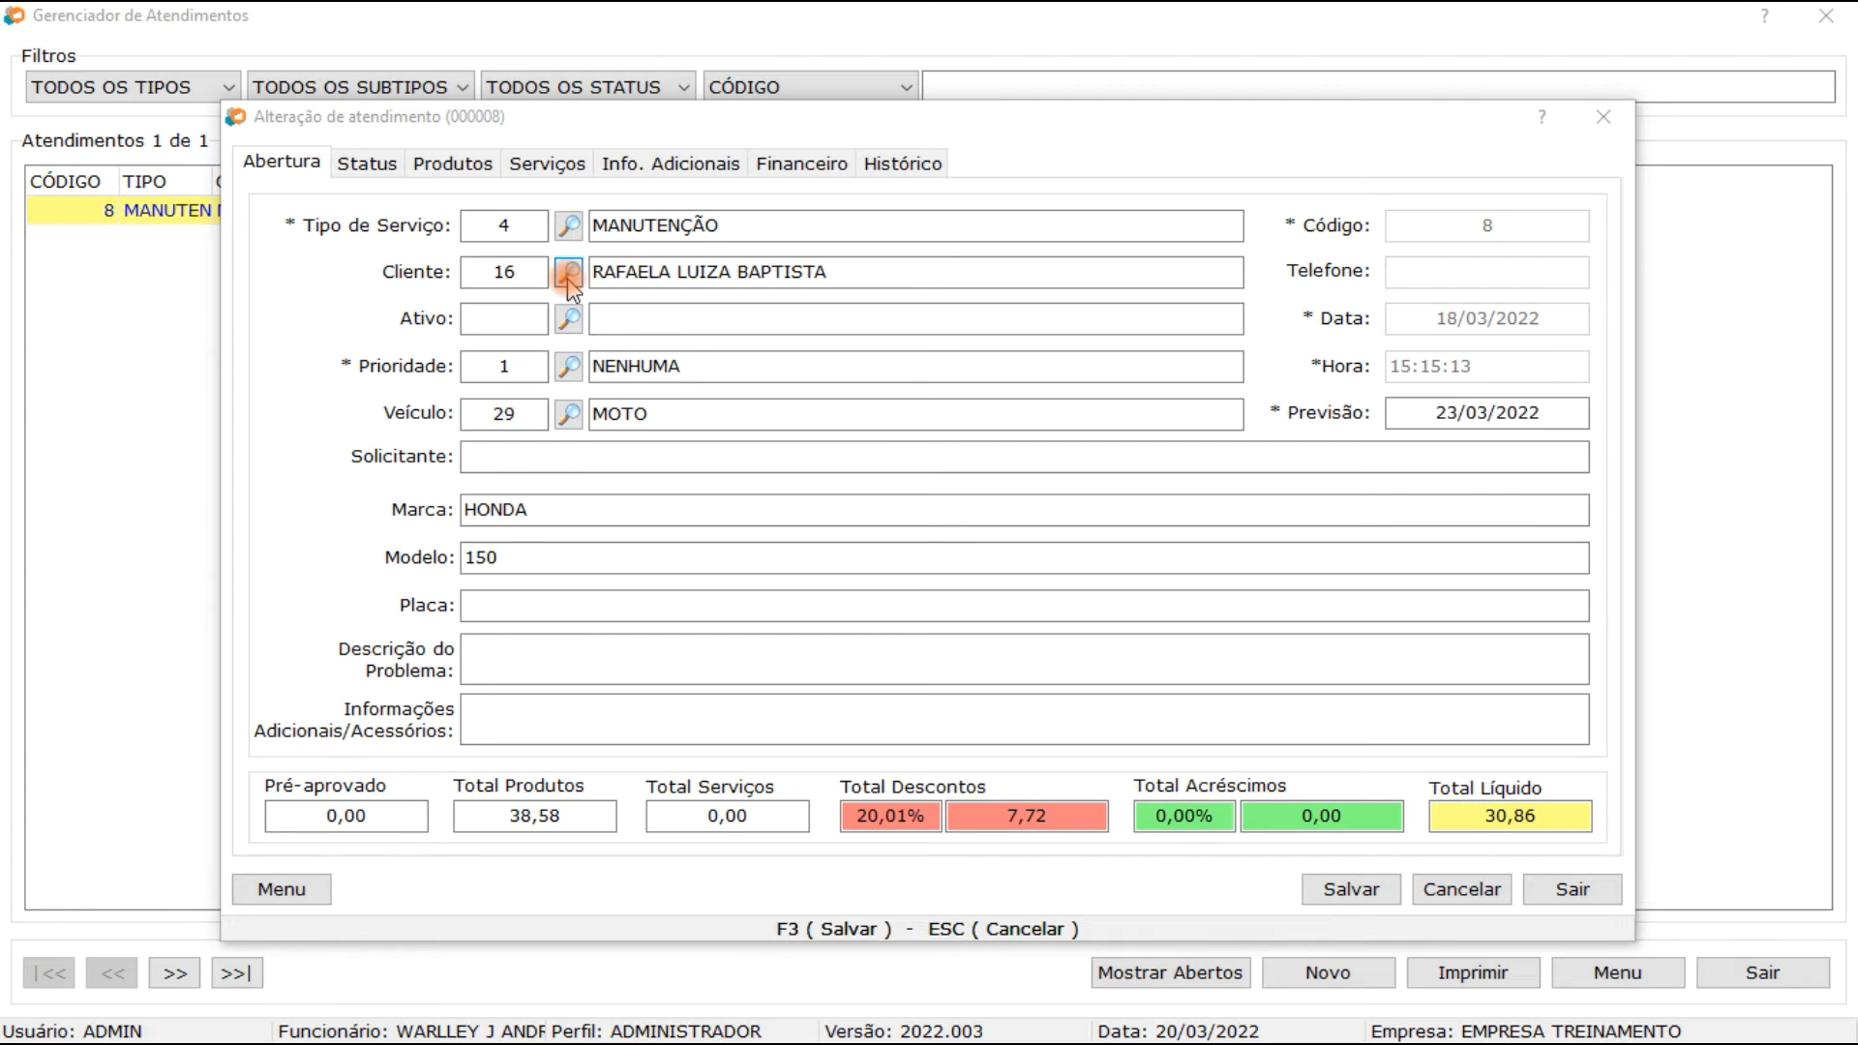
Step: Change the service order's customer to another client from the lookup, confirming the price update
left_click(570, 276)
double_click(531, 352)
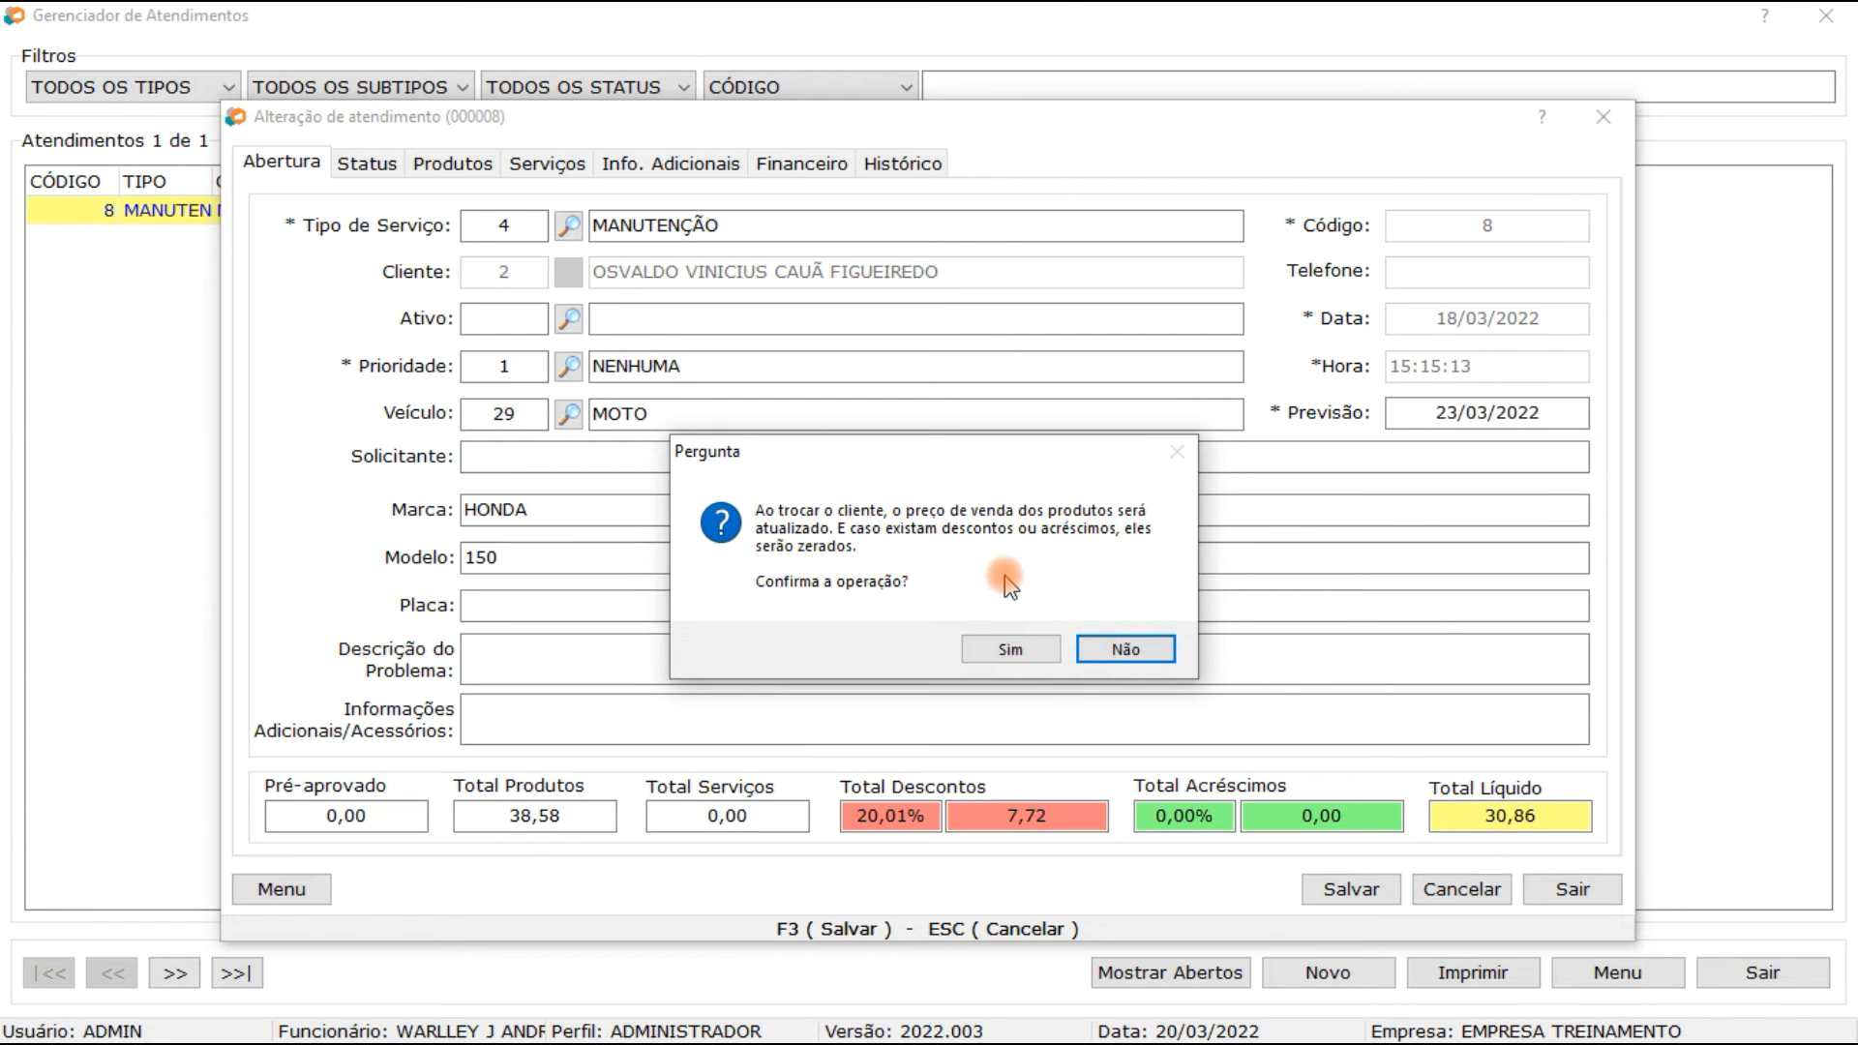
left_click(1006, 649)
Step: Change the service order's price table to TABELA PROMOÇÃO DE PASCOA, authorizing with the administrator's password and confirming the update
left_click(293, 898)
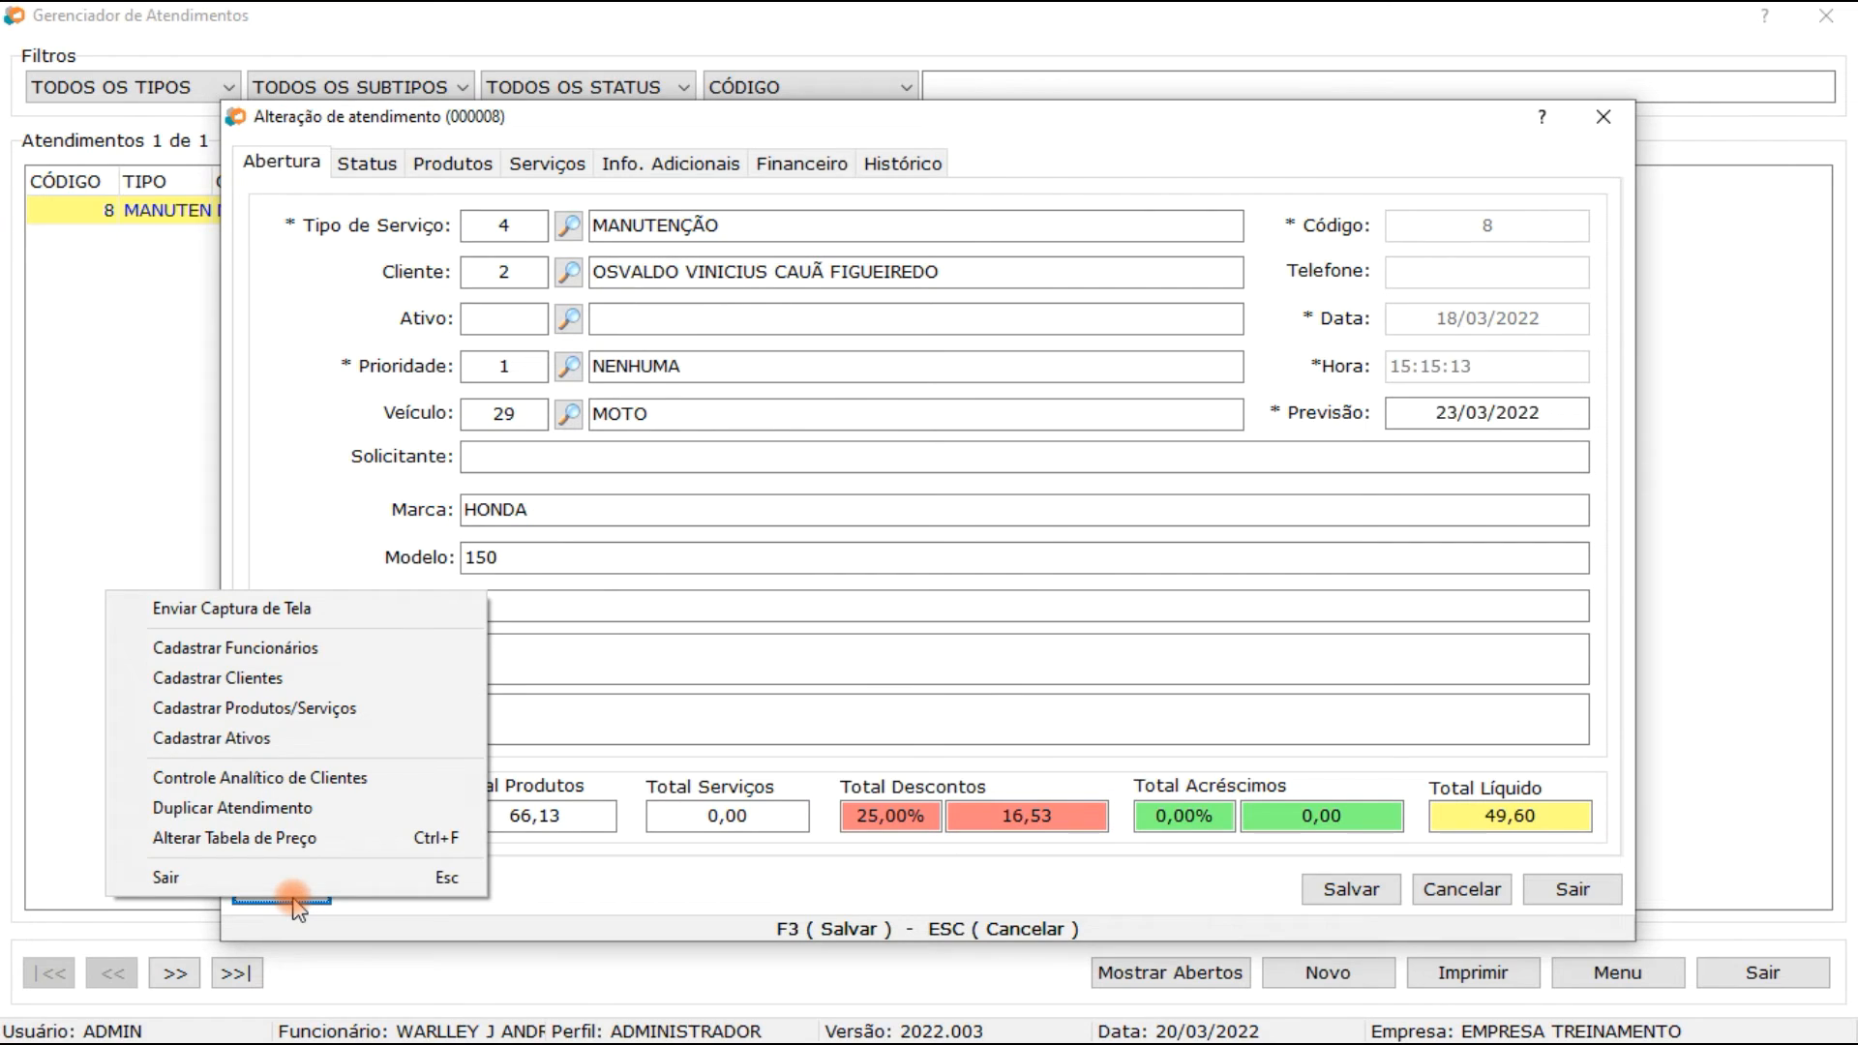
left_click(290, 838)
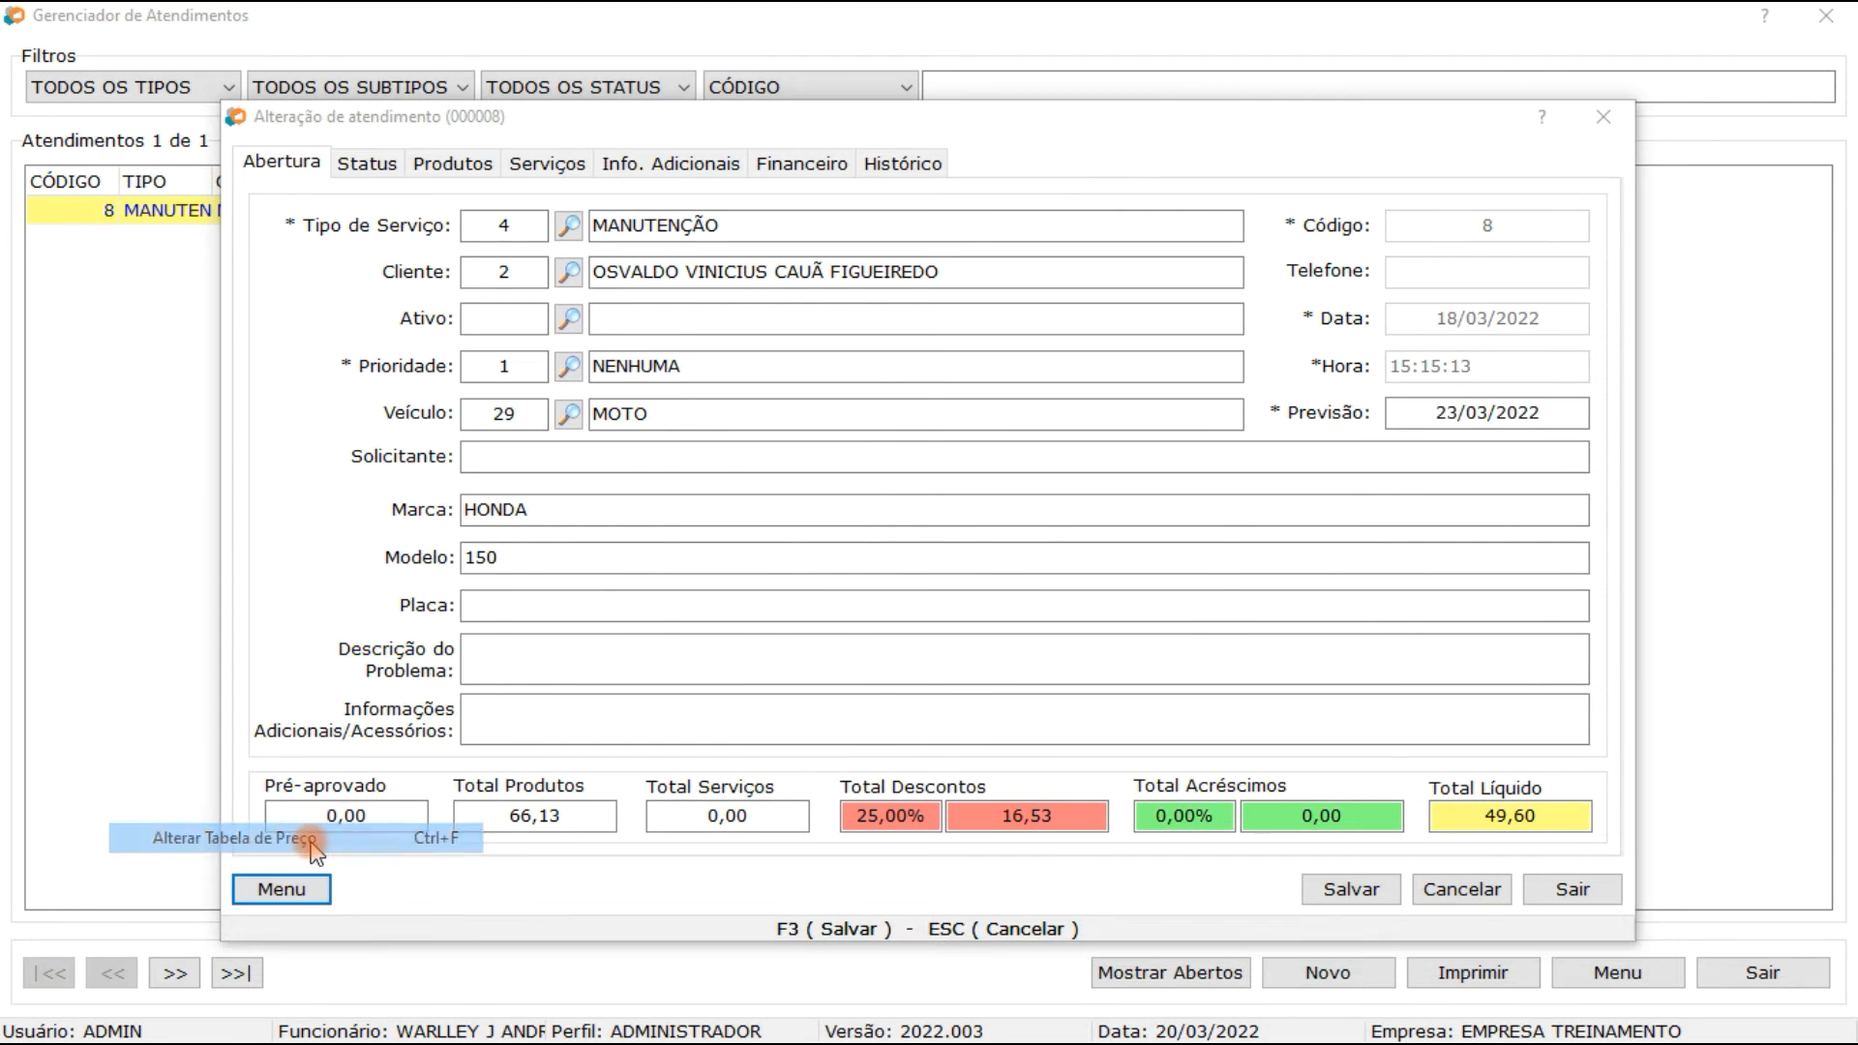
left_click(1020, 628)
type("ADMIN")
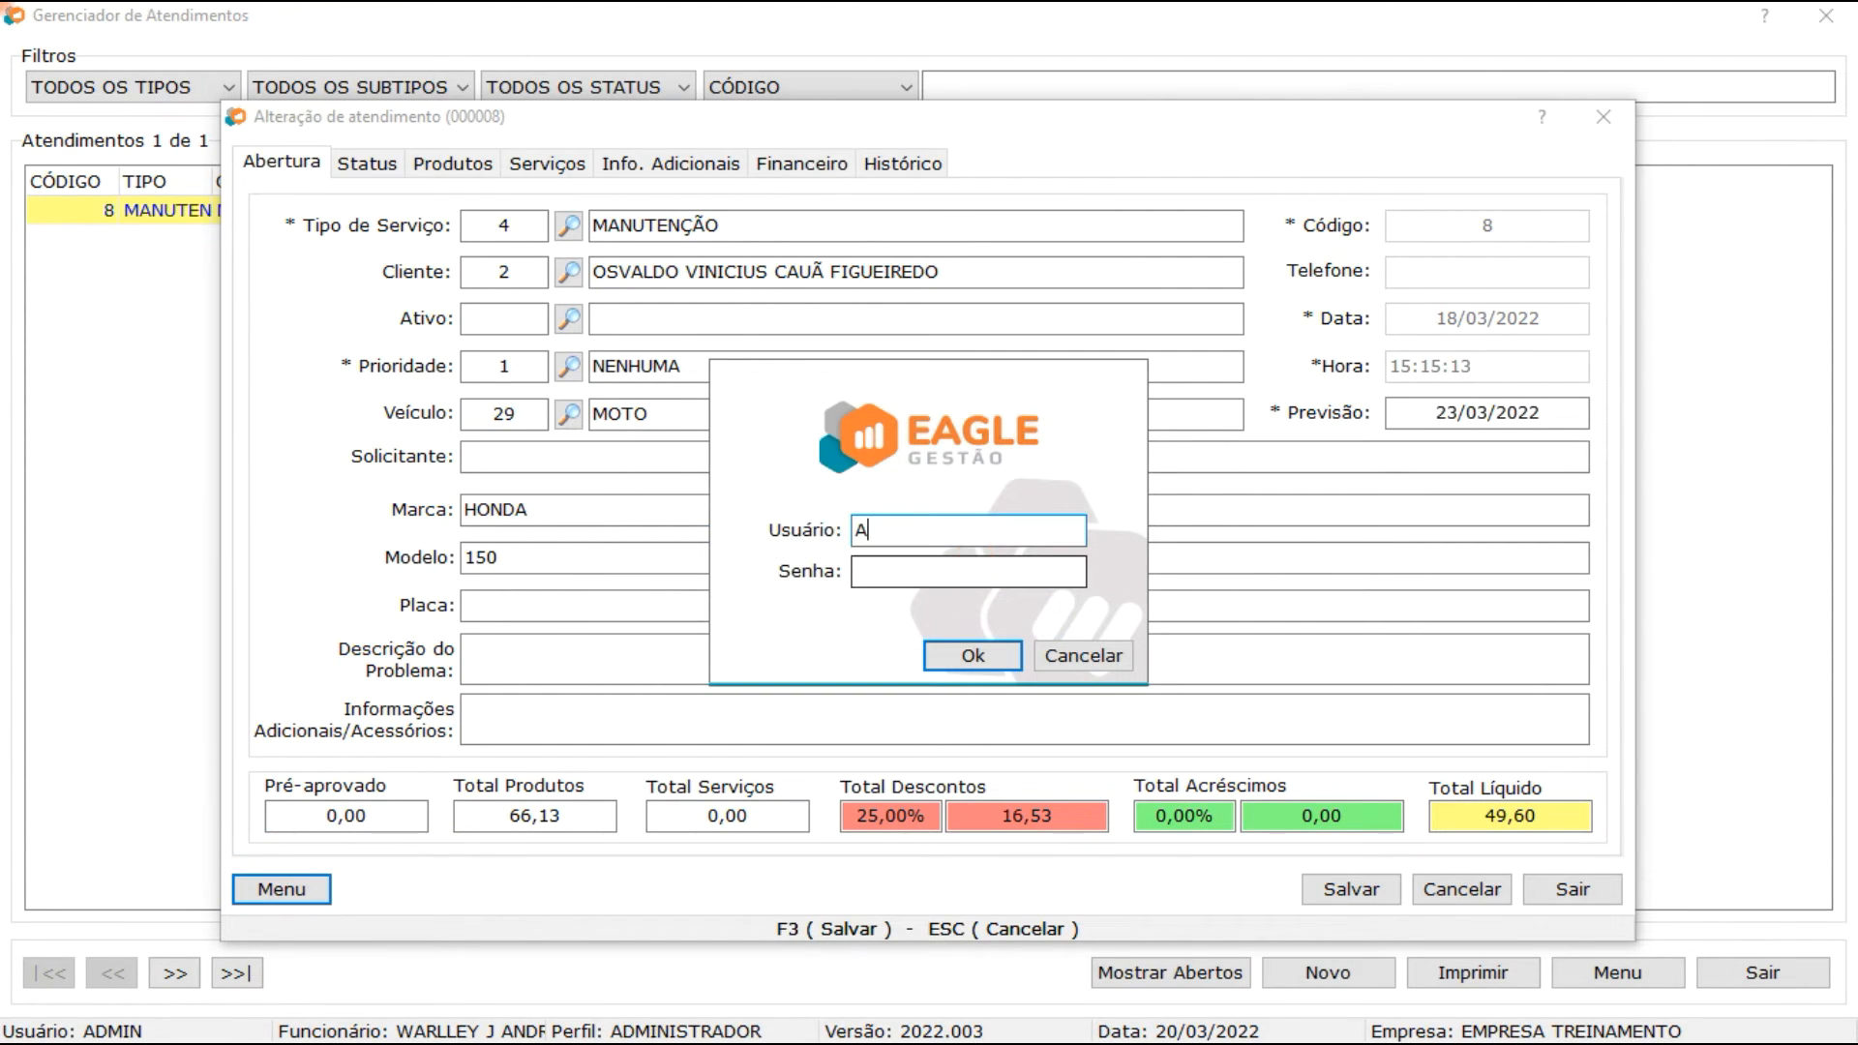
key("Tab")
type("1234")
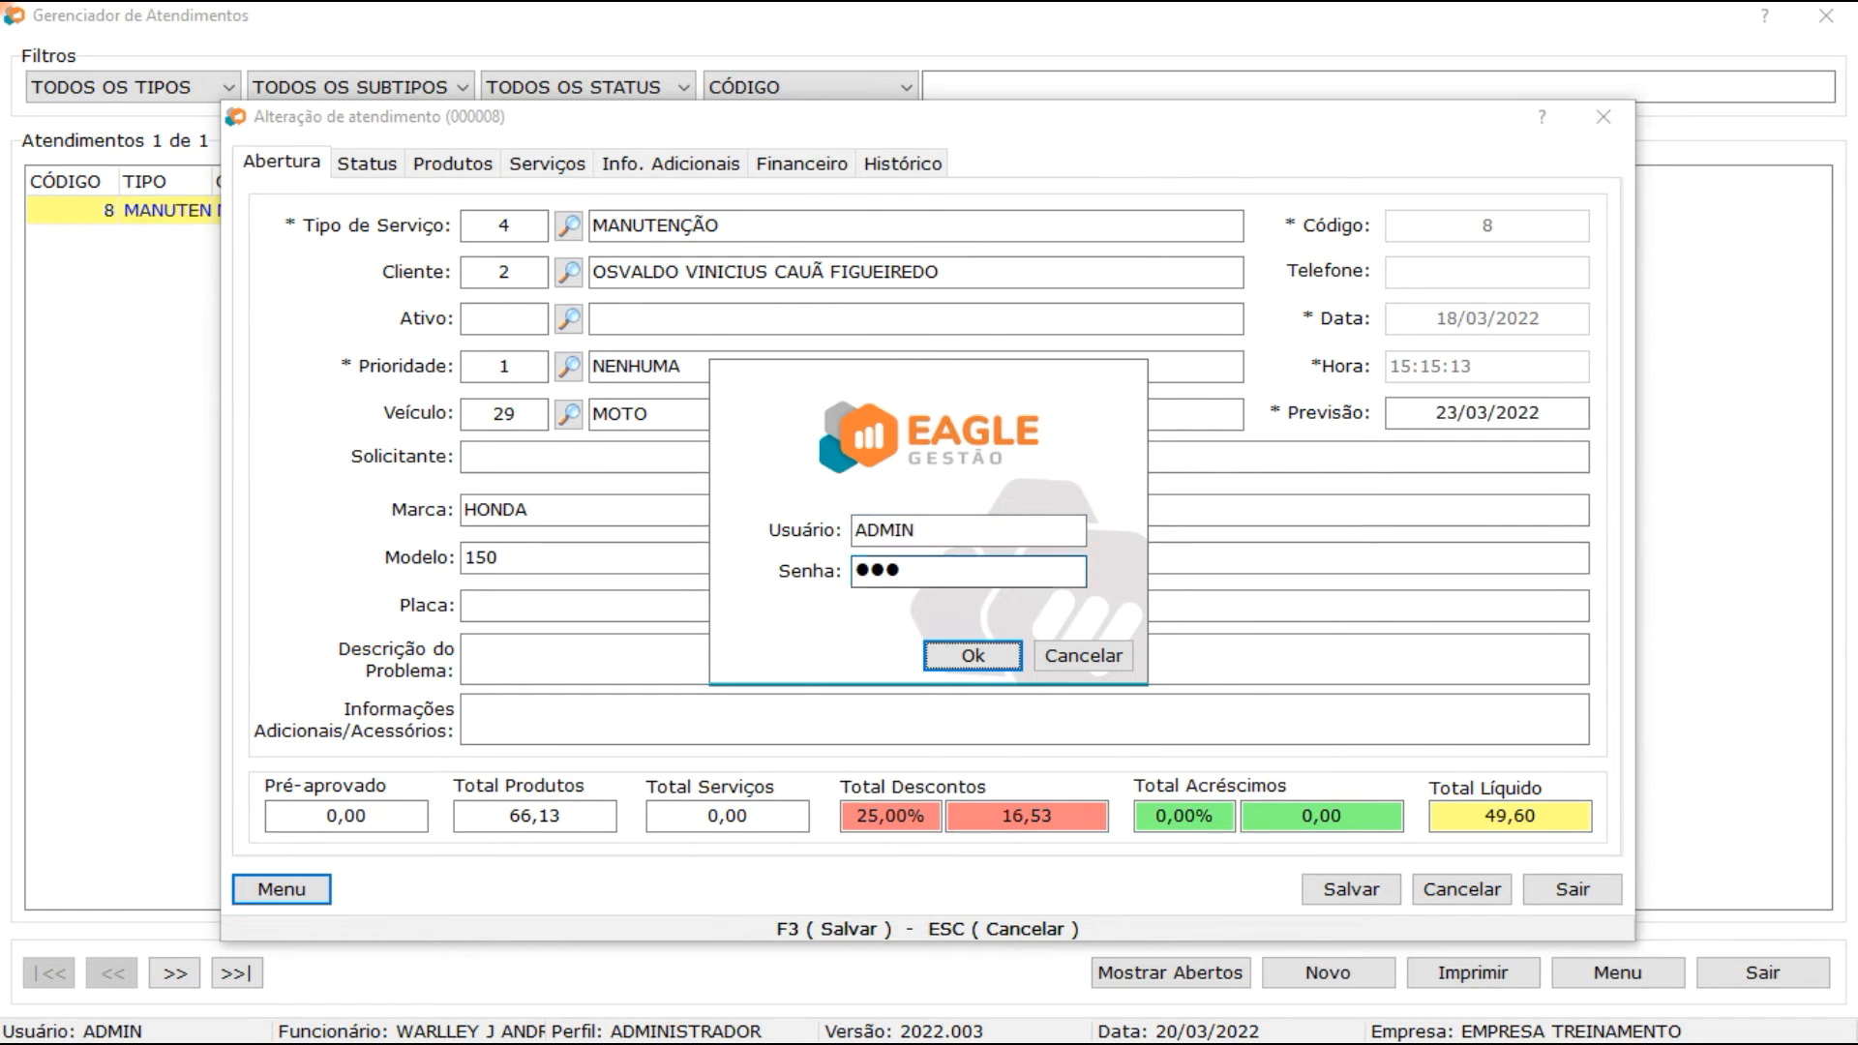
key("Return")
double_click(926, 434)
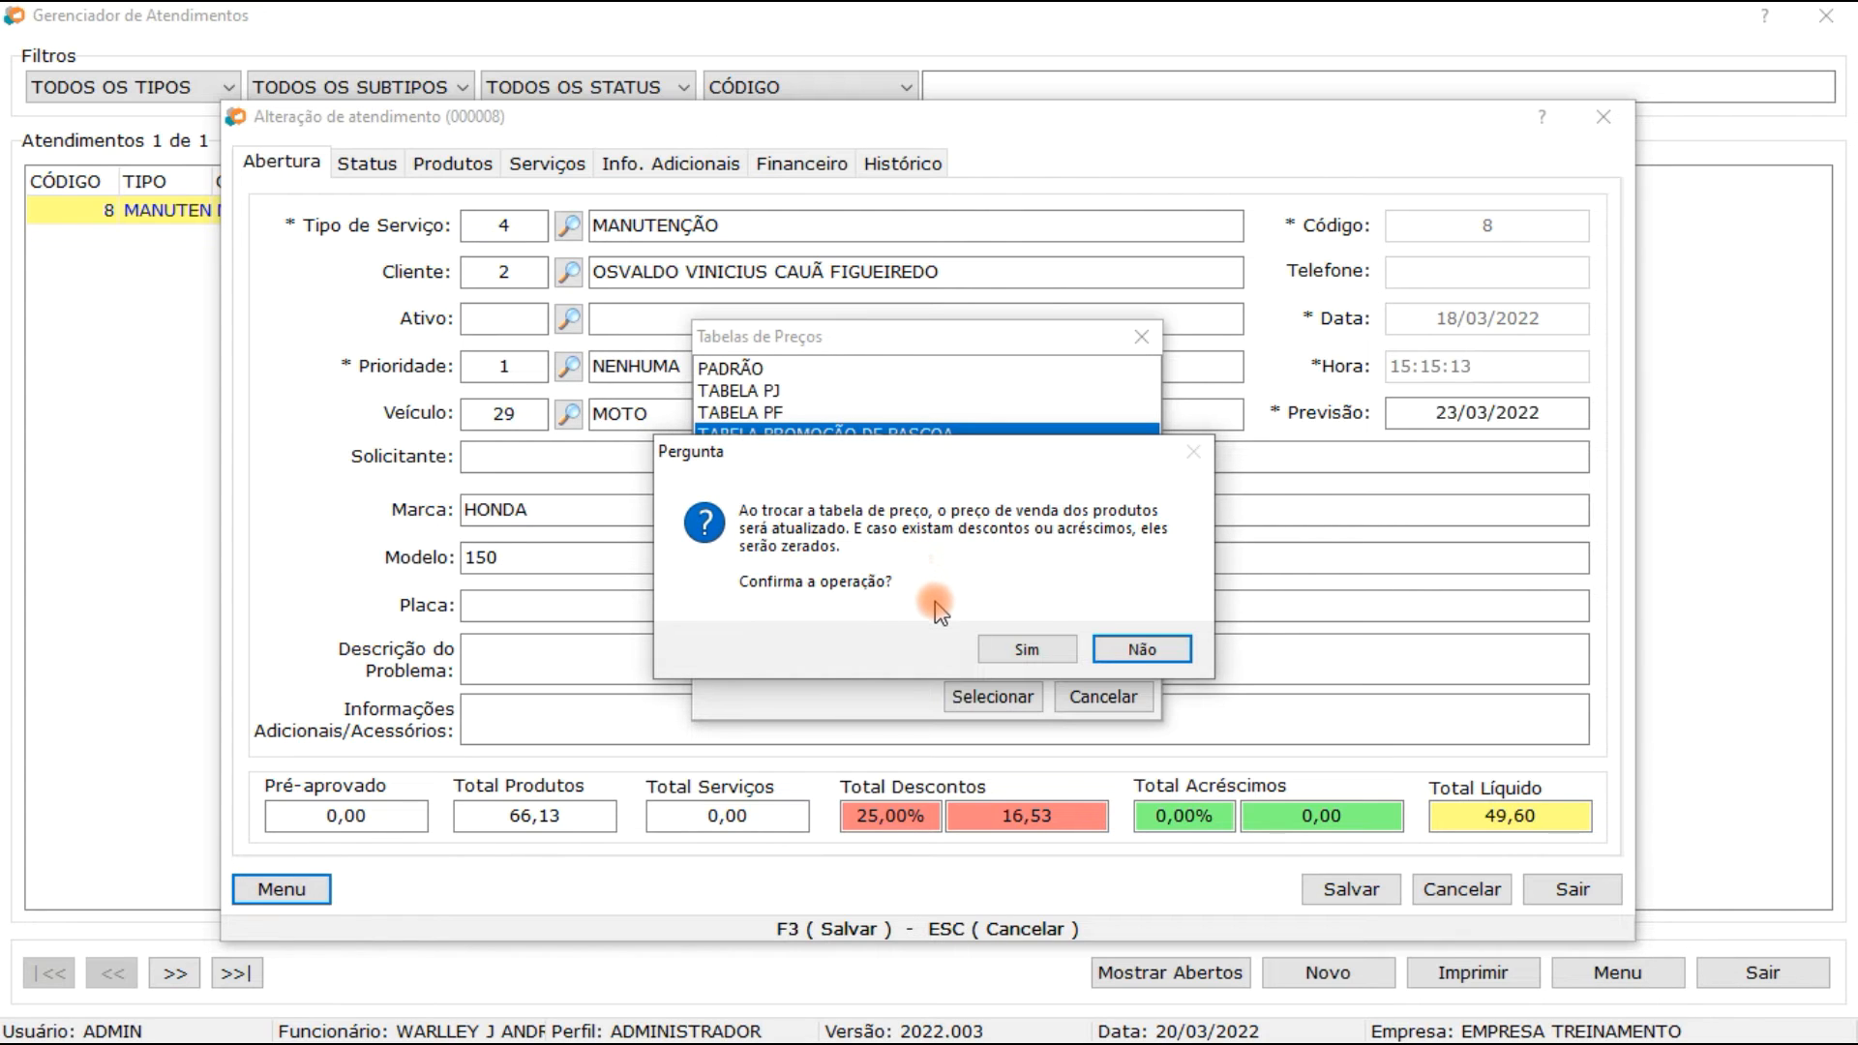
left_click(1026, 649)
left_click(610, 677)
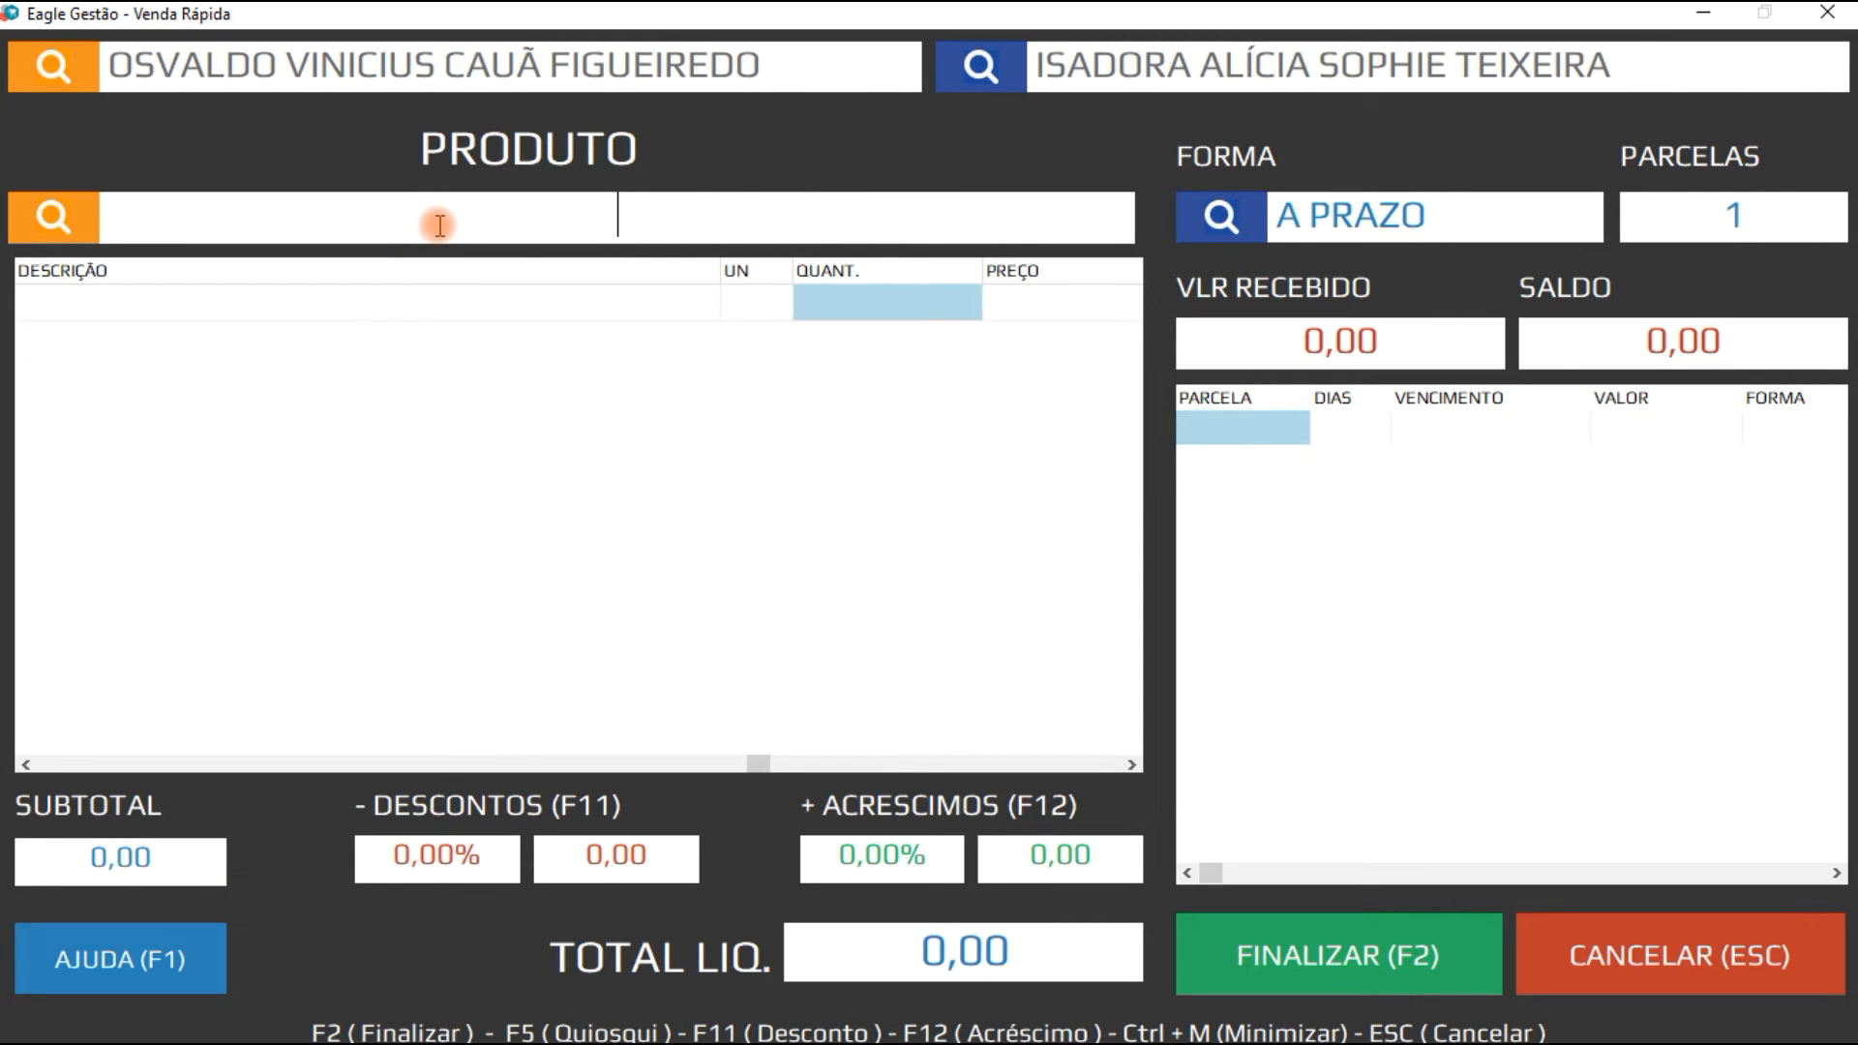
Step: Add 10 units of MICROCOMPUTADOR 2GB MEM,500 GB HD,DUAL CORE DVD to the quick sale from the product search
type("10*")
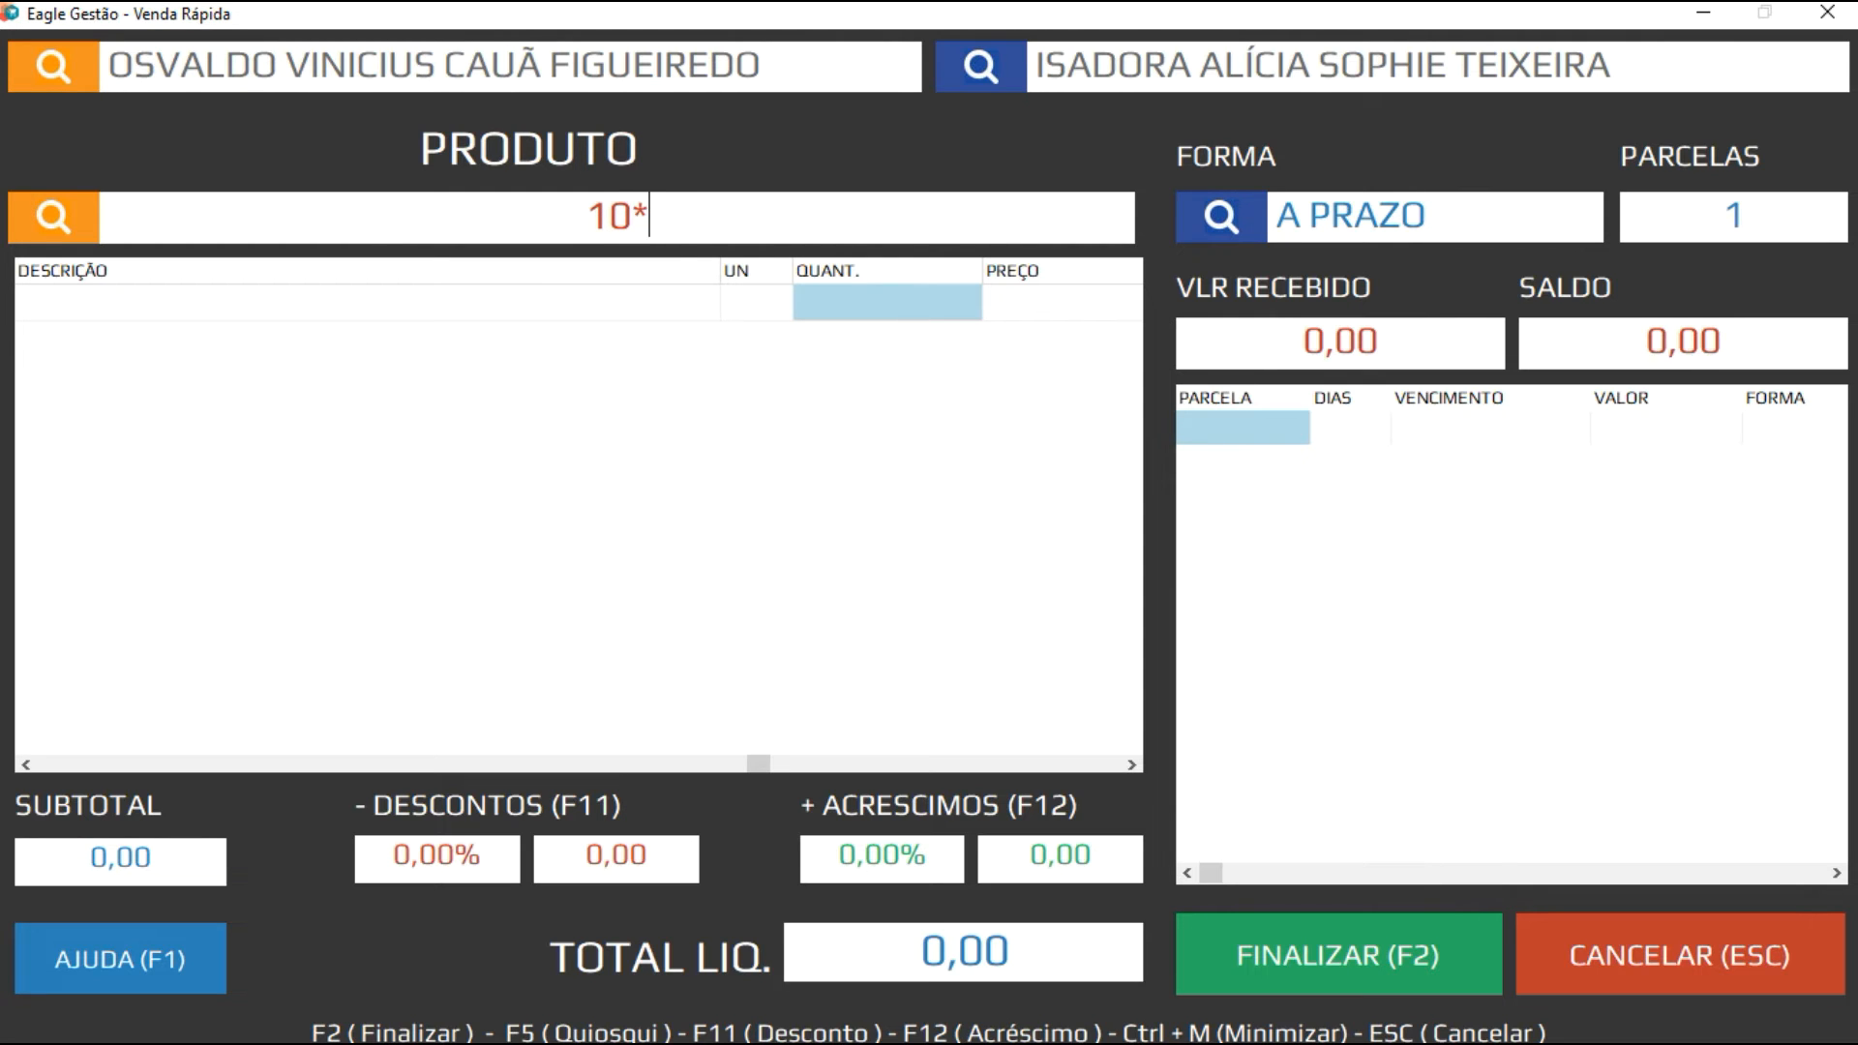
key("Return")
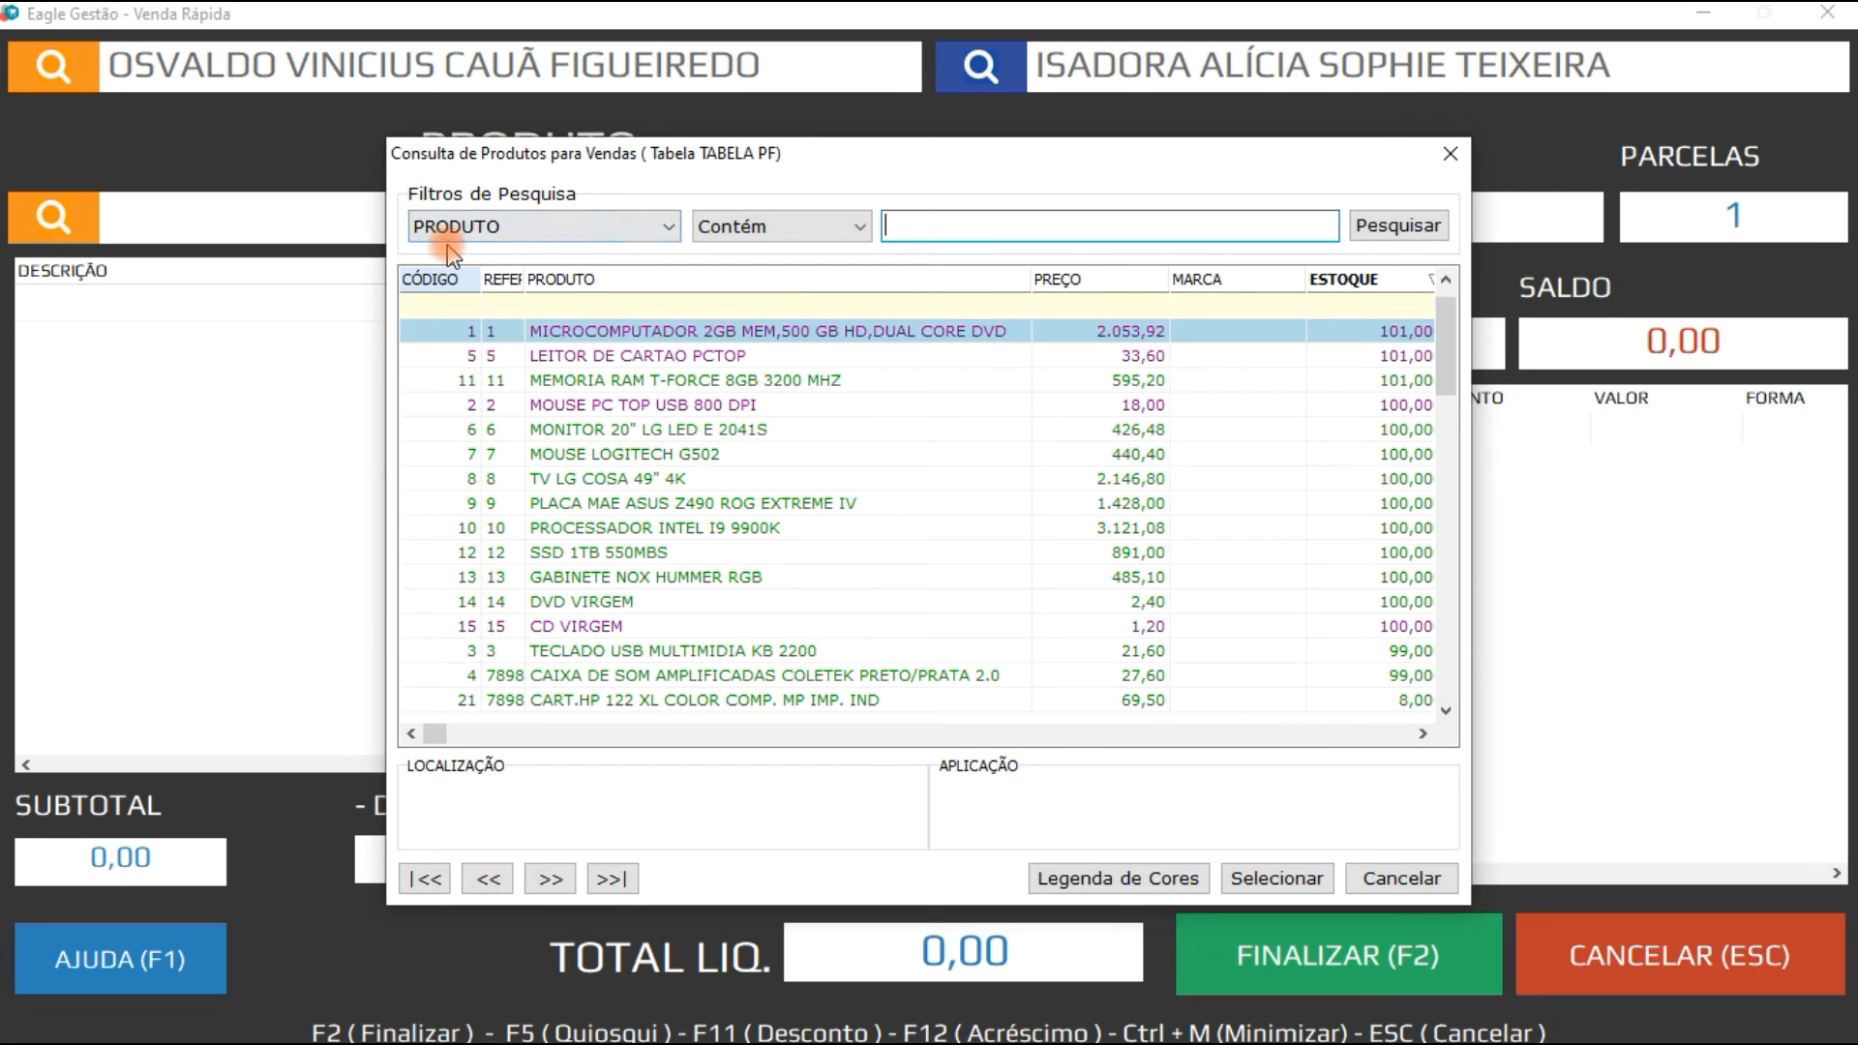
double_click(722, 332)
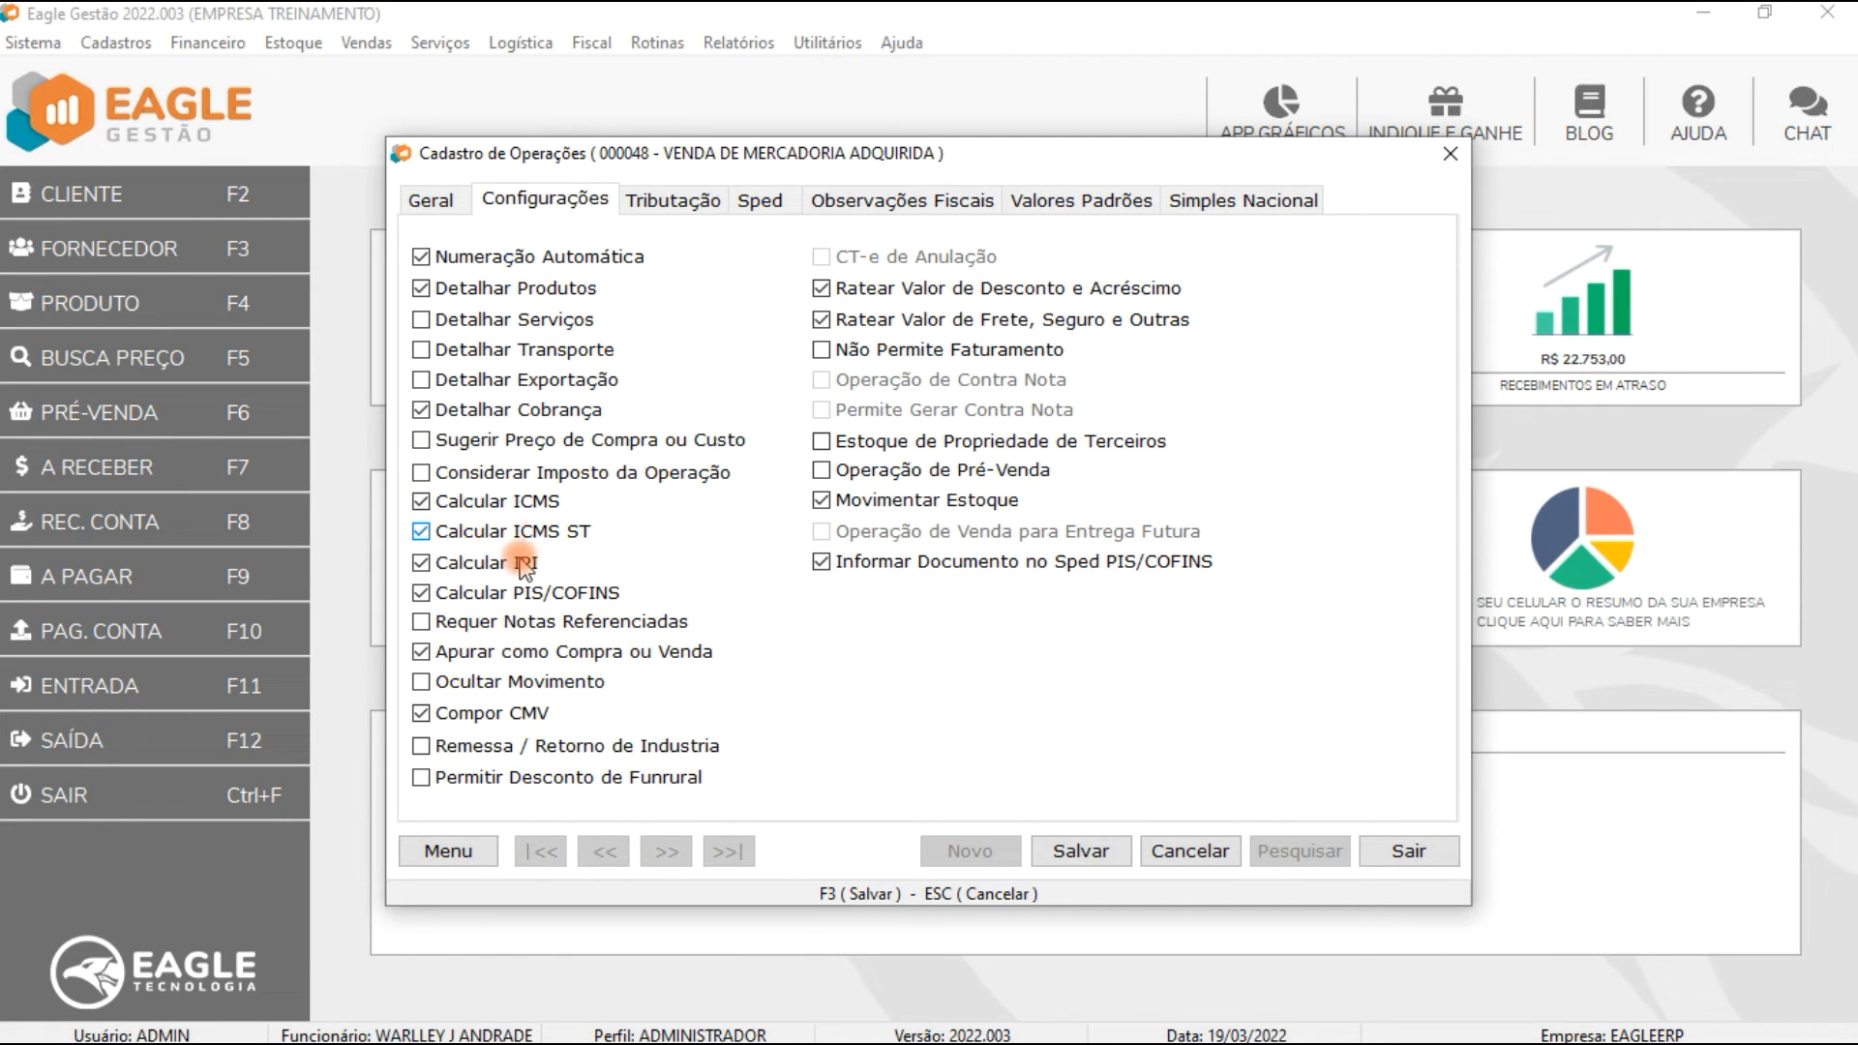
Step: Toggle the ICMS, ICMS ST, IPI and PIS/COFINS calculation options and enable Considerar Imposto da Operação for the operation
left_click(579, 594)
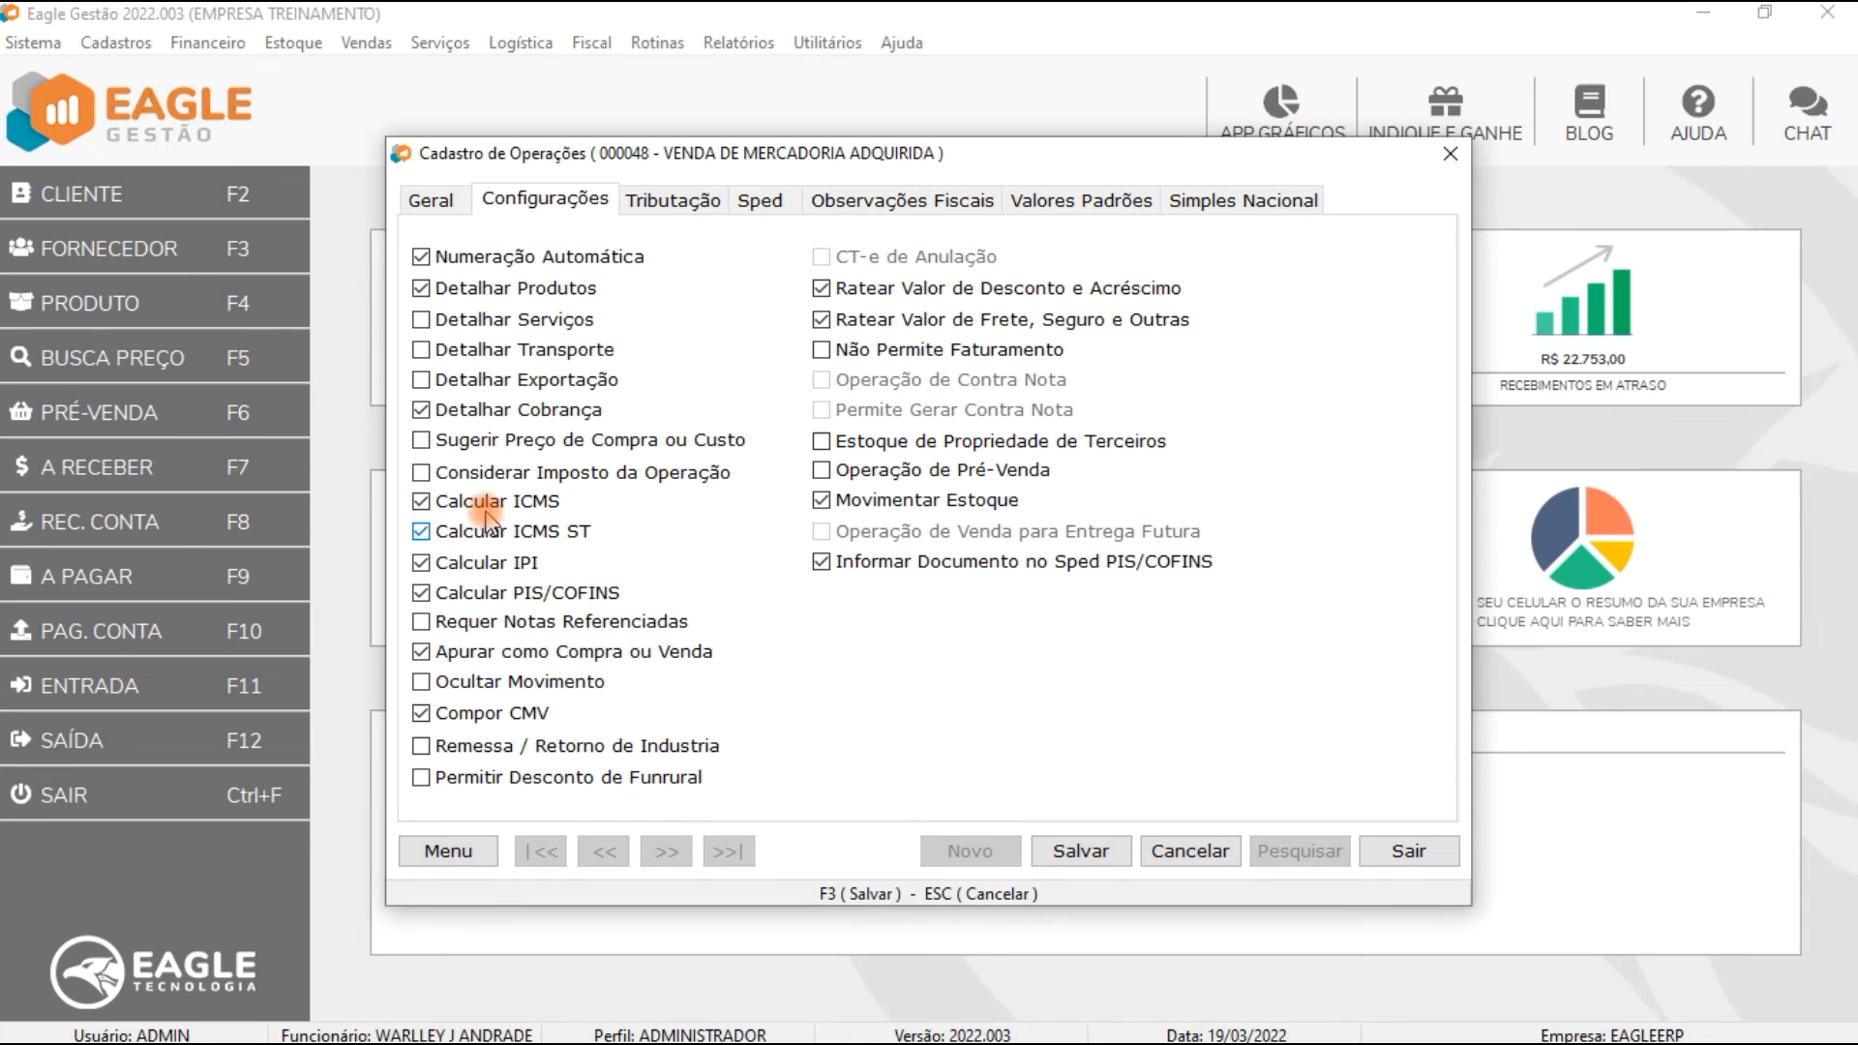
left_click(484, 532)
left_click(491, 563)
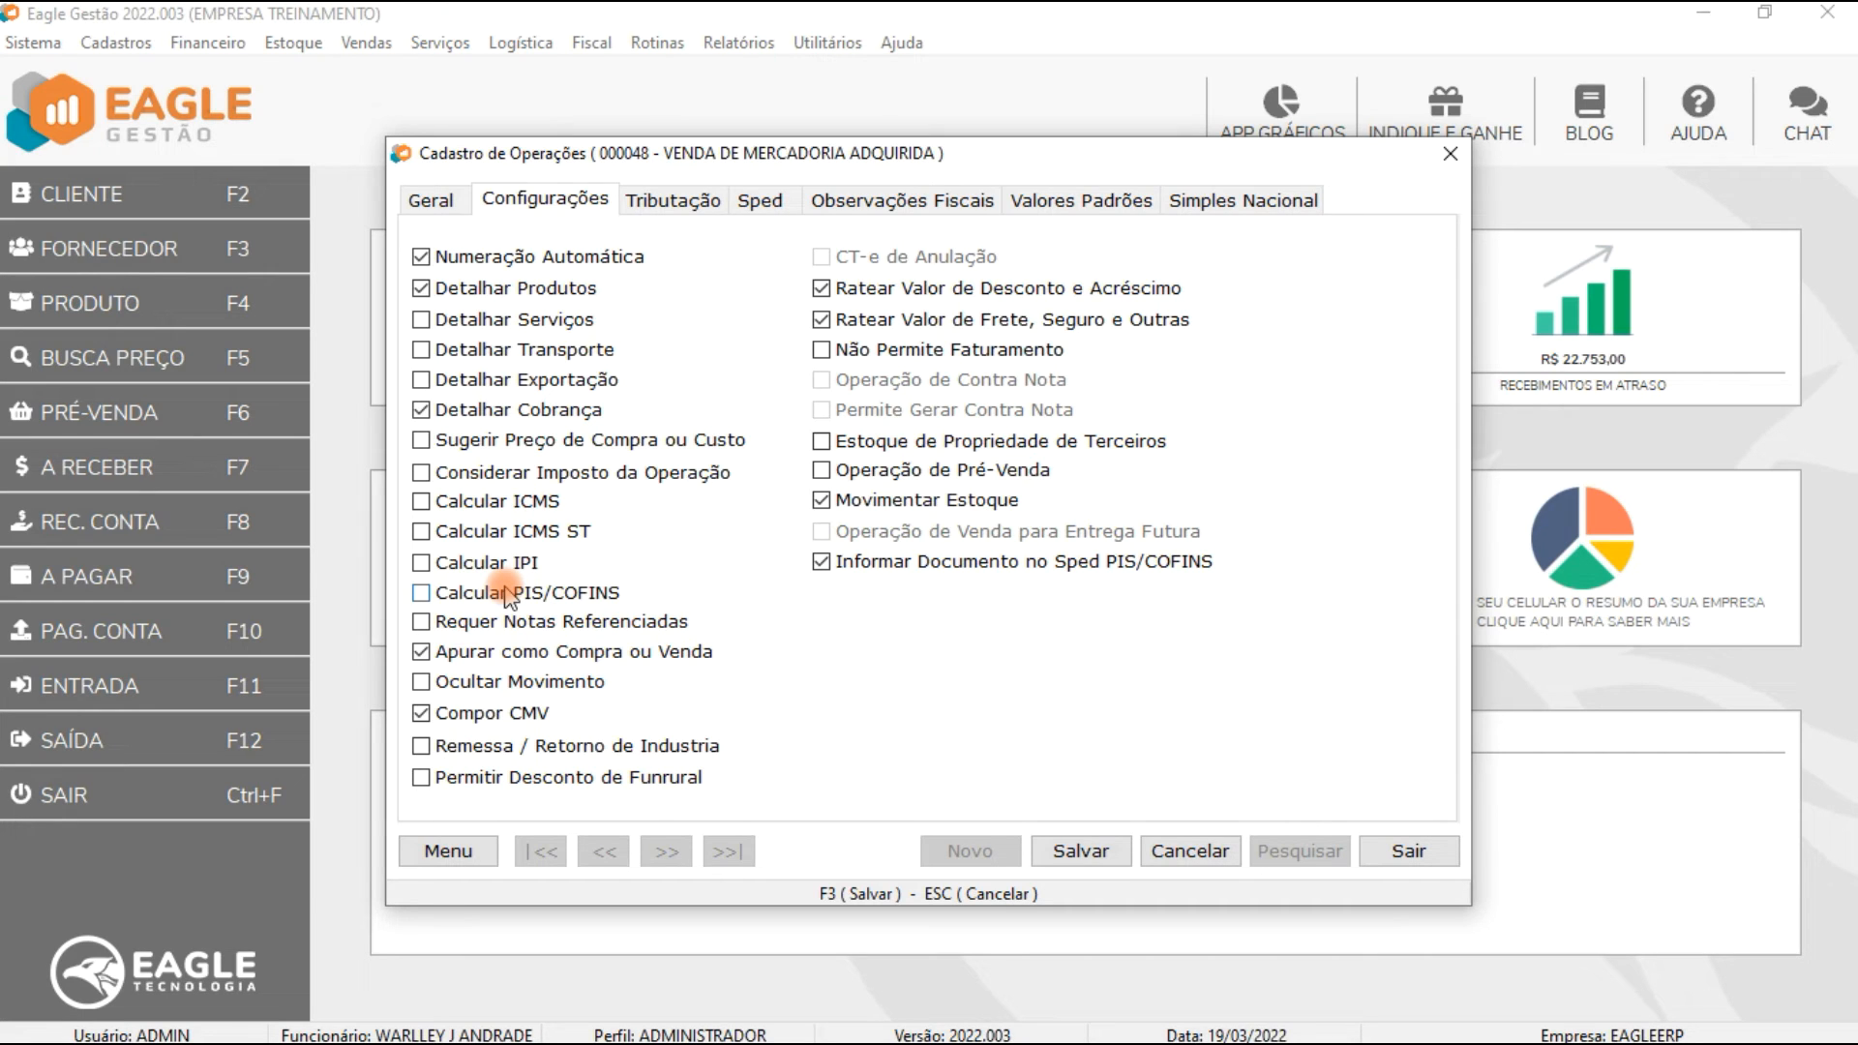
left_click(545, 474)
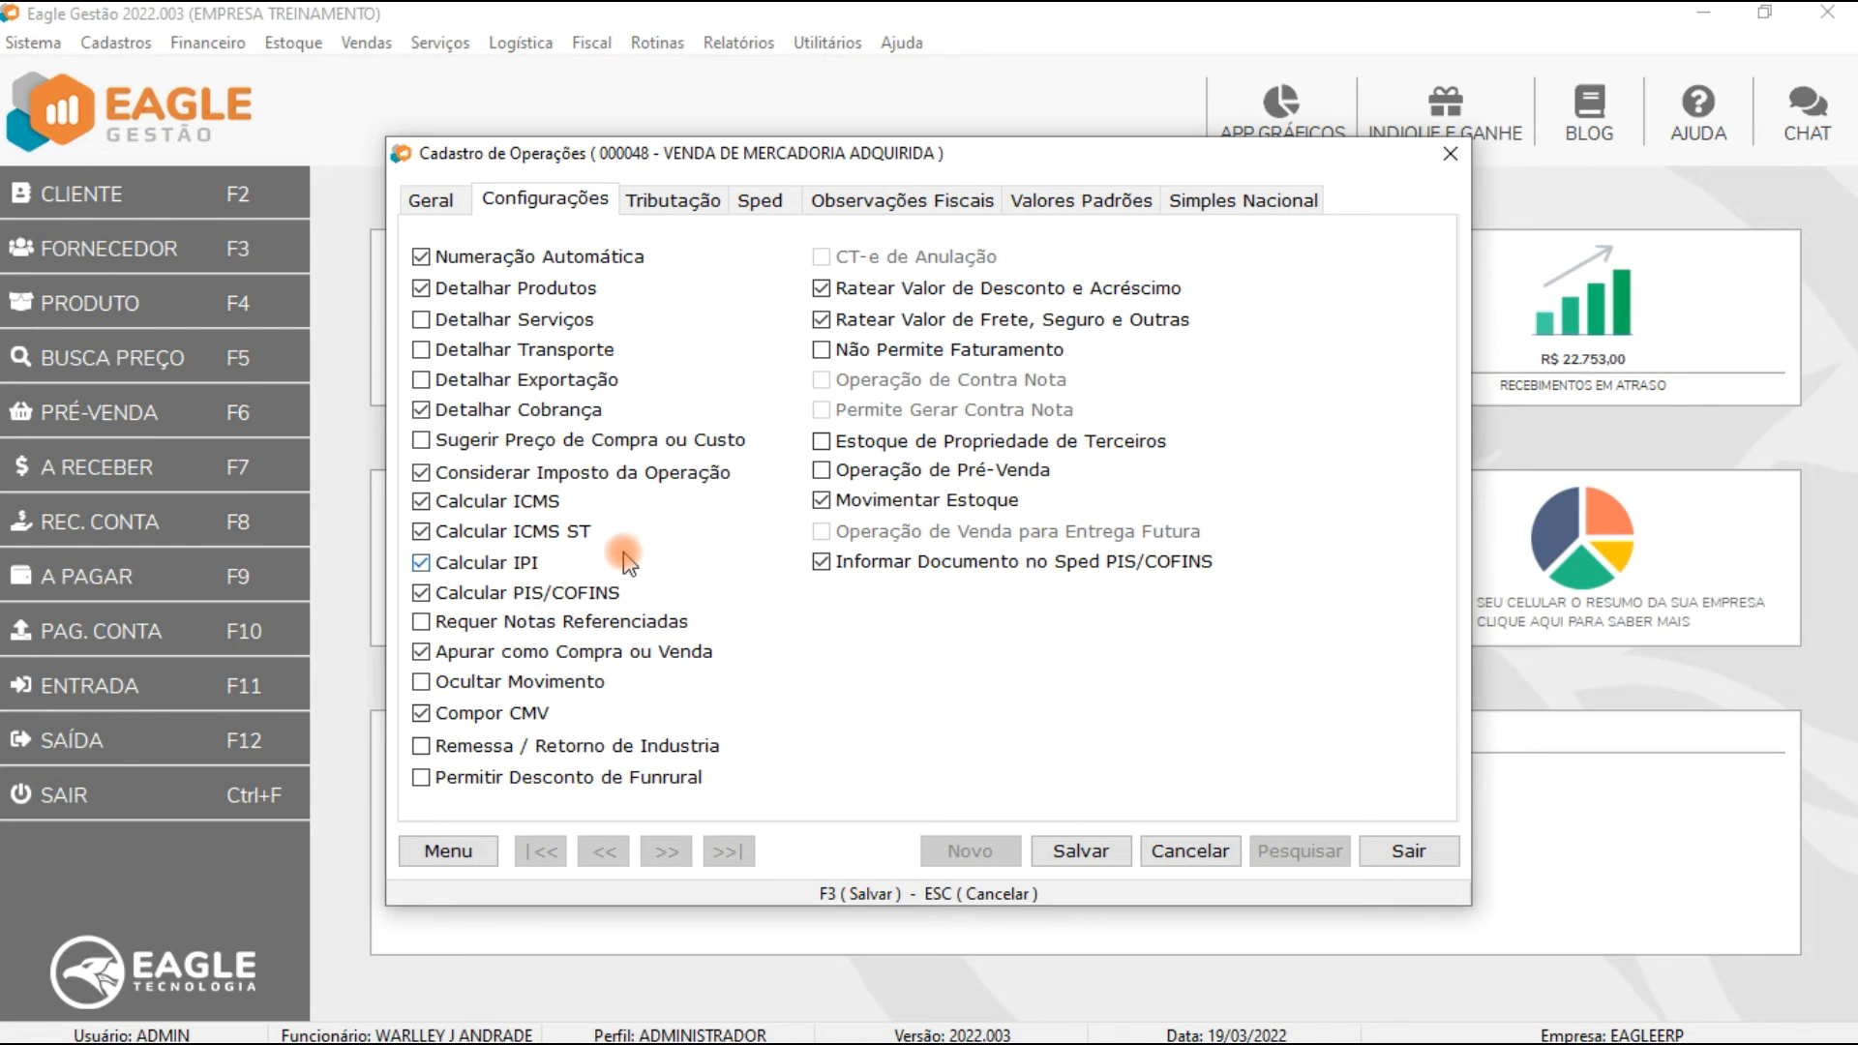
Step: Review the operation's ICMS, IPI and PIS/COFINS taxation settings
left_click(643, 198)
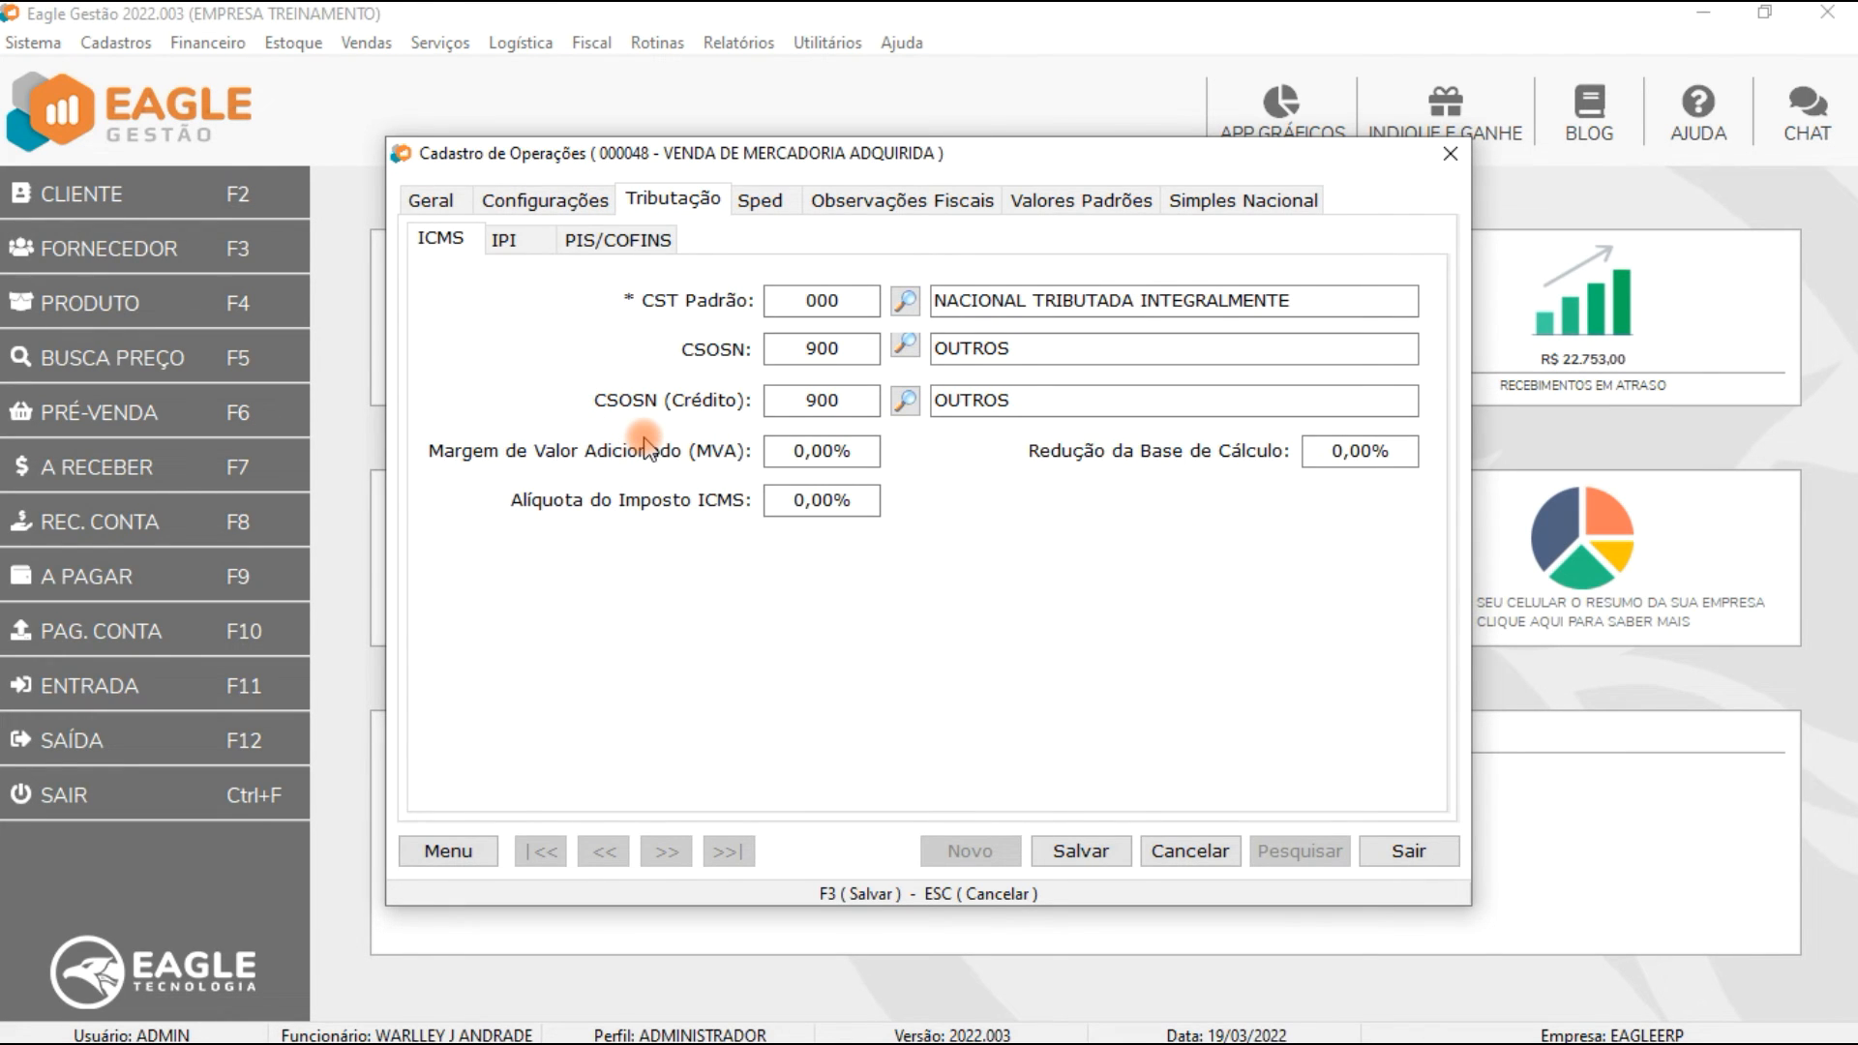
left_click(507, 244)
left_click(597, 253)
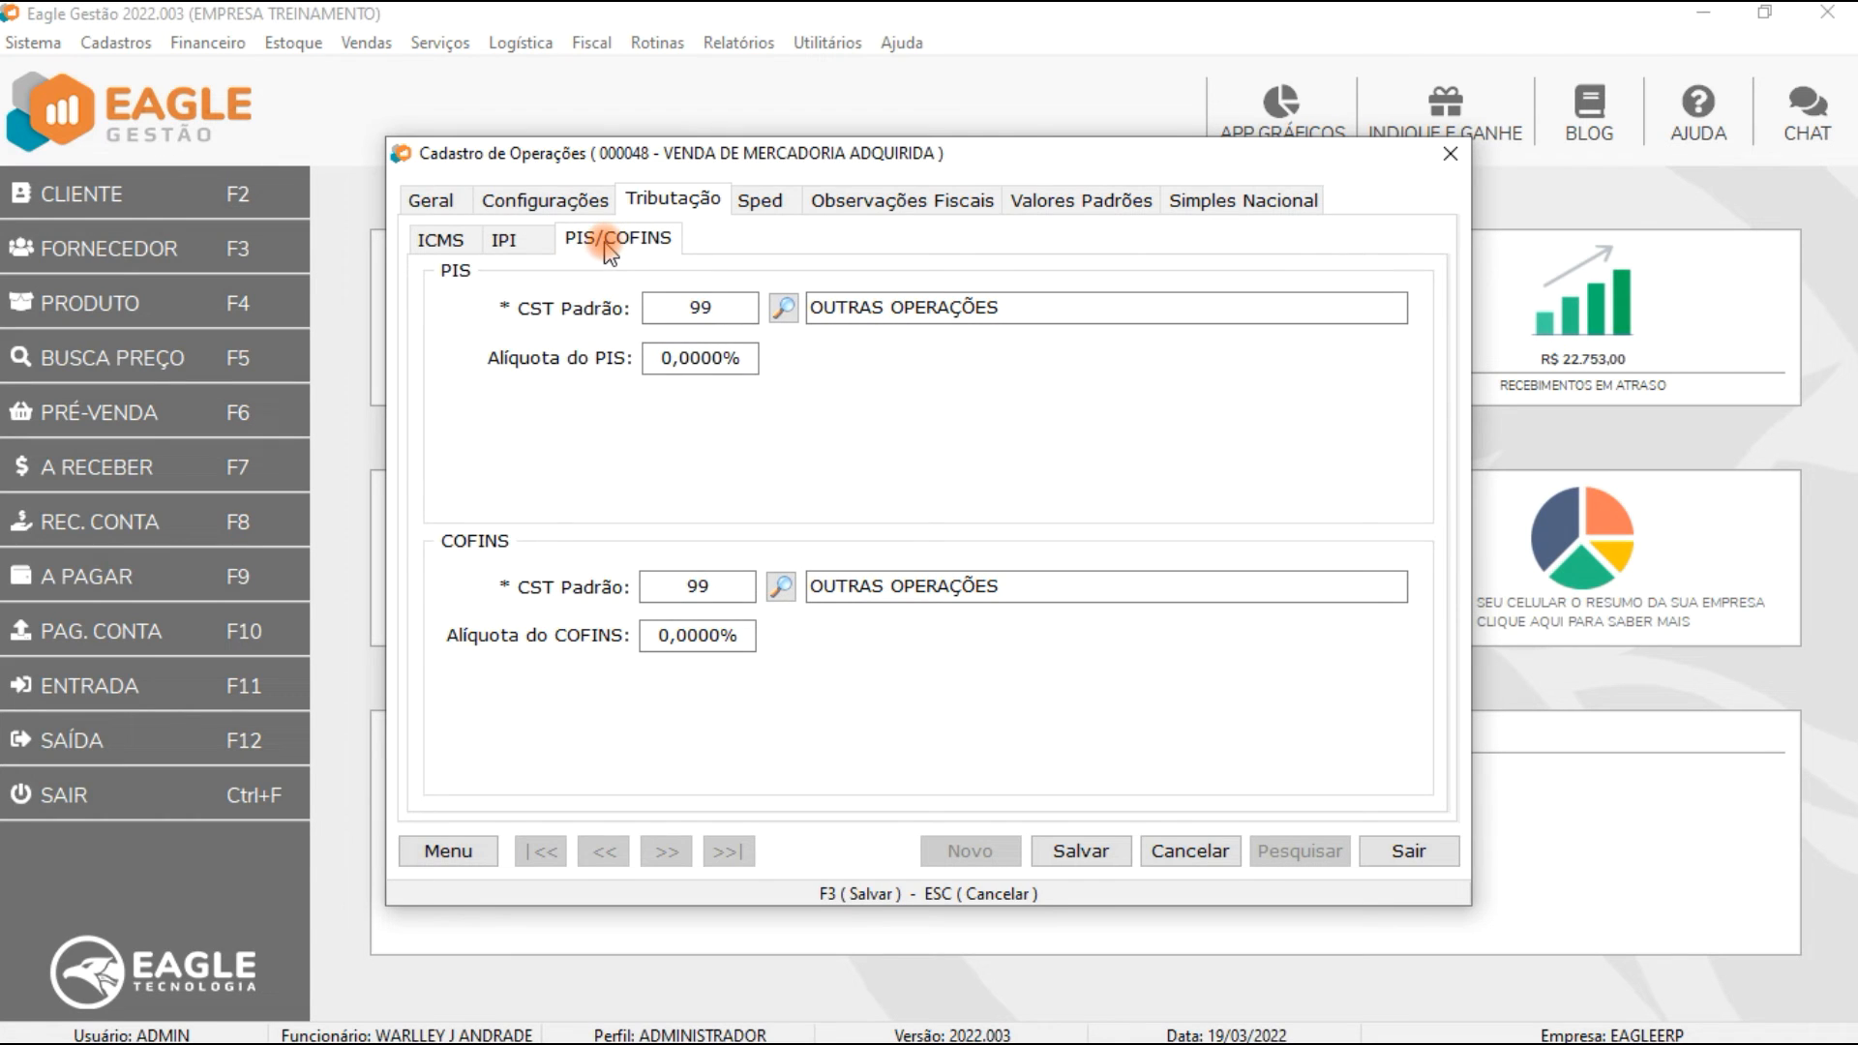
left_click(505, 241)
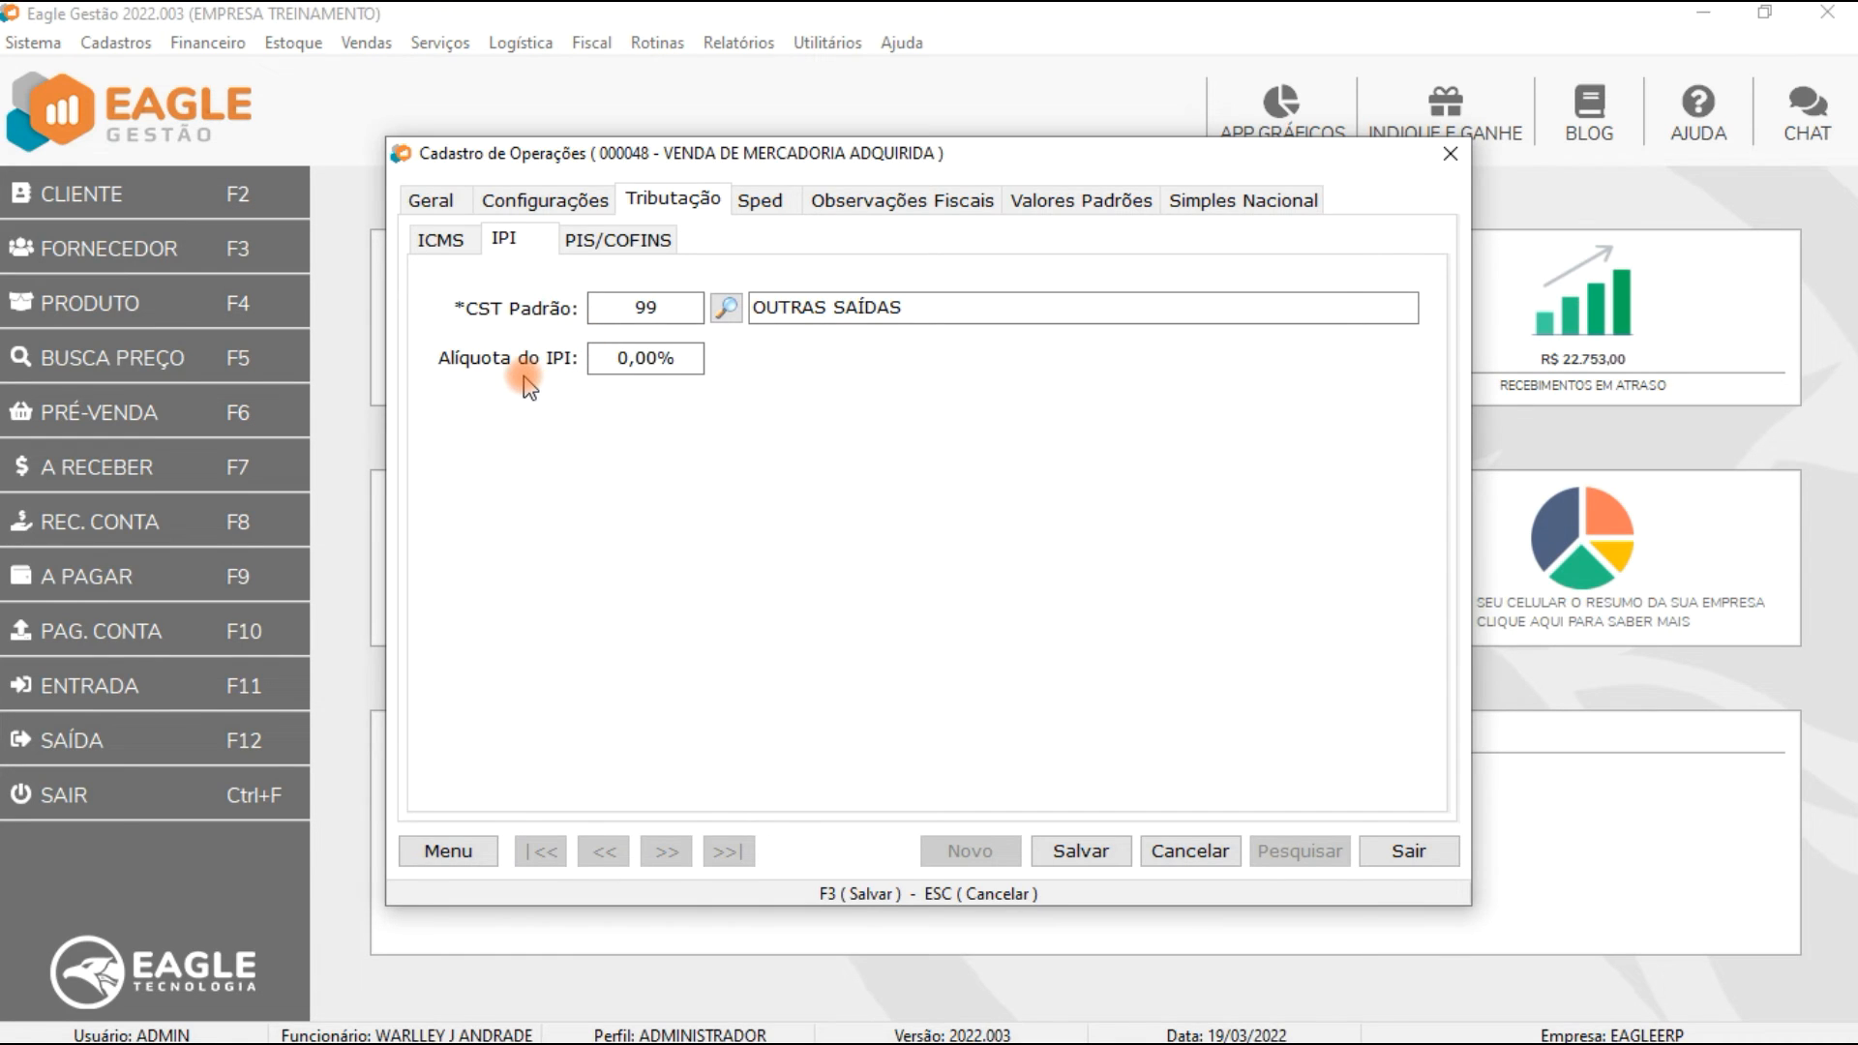
left_click(660, 363)
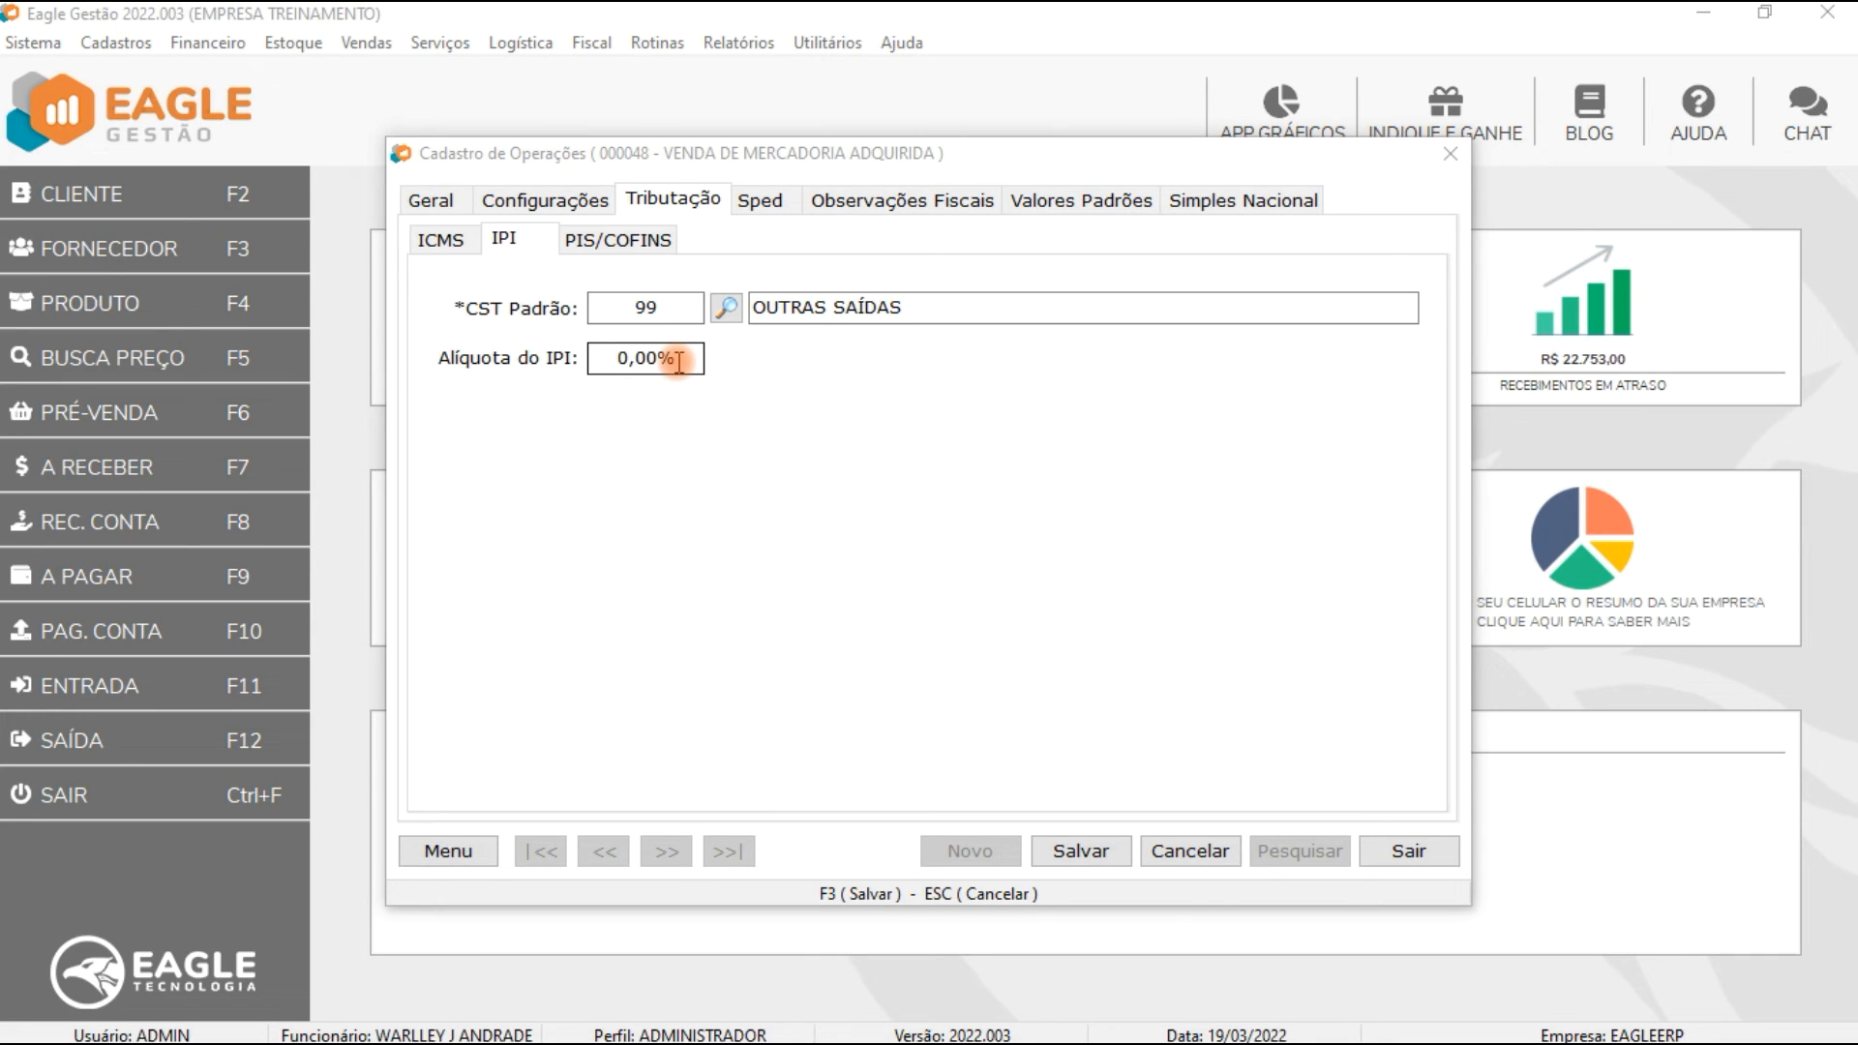
Step: Set the operation's IPI default CST to 50 SAÍDA TRIBUTADA and save the operation
left_click(663, 302)
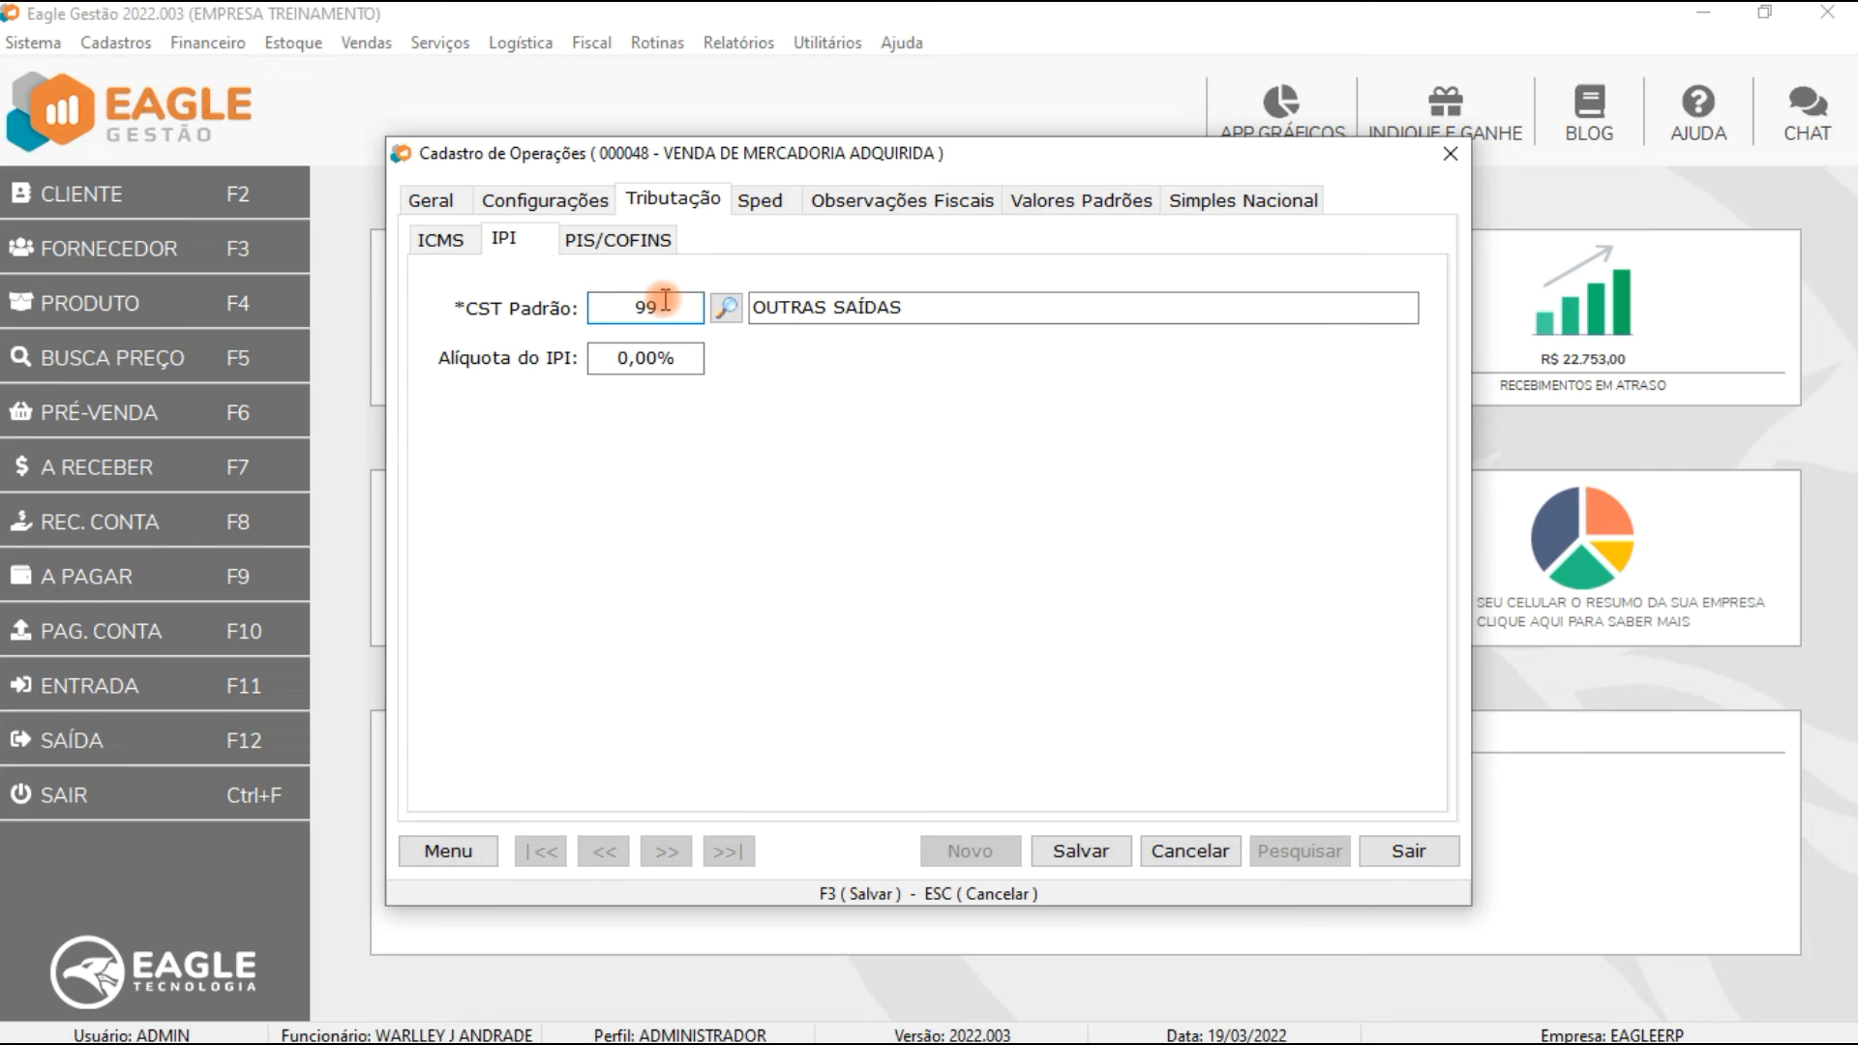
left_click_drag(665, 300, 513, 302)
key("BackSpace")
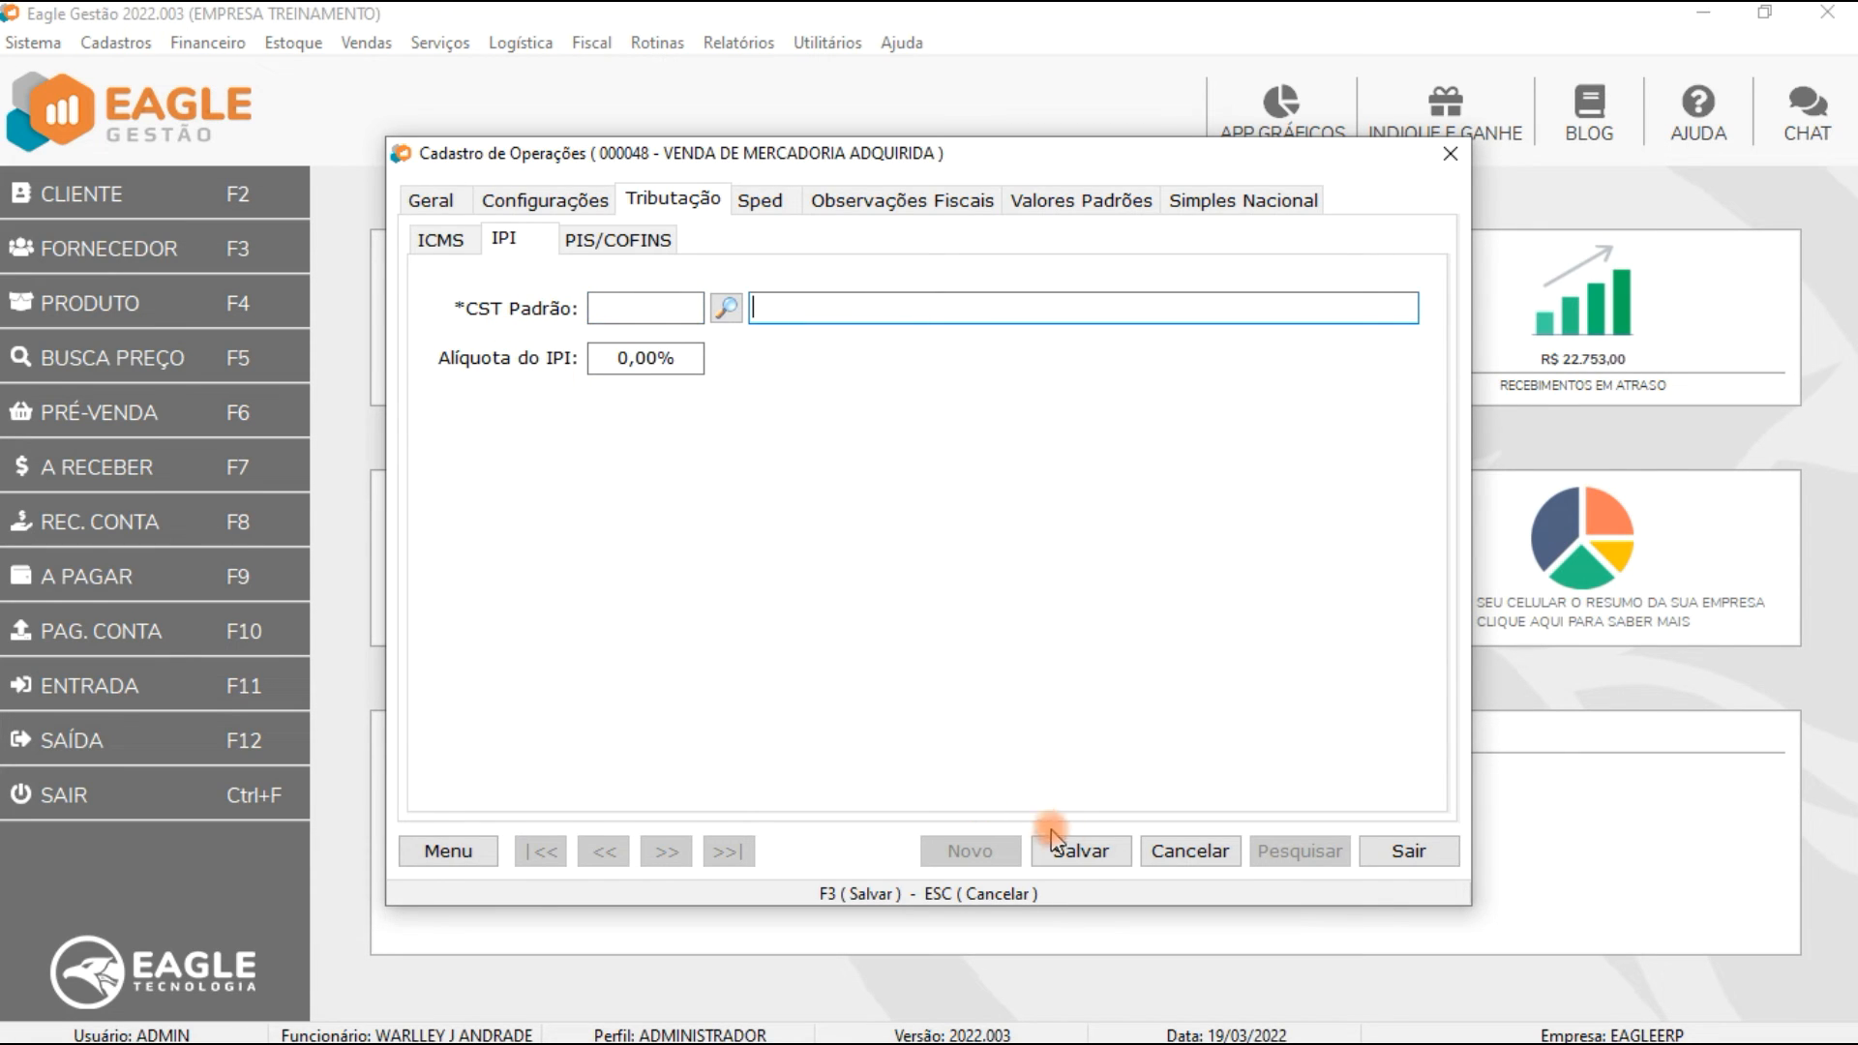
left_click(1084, 852)
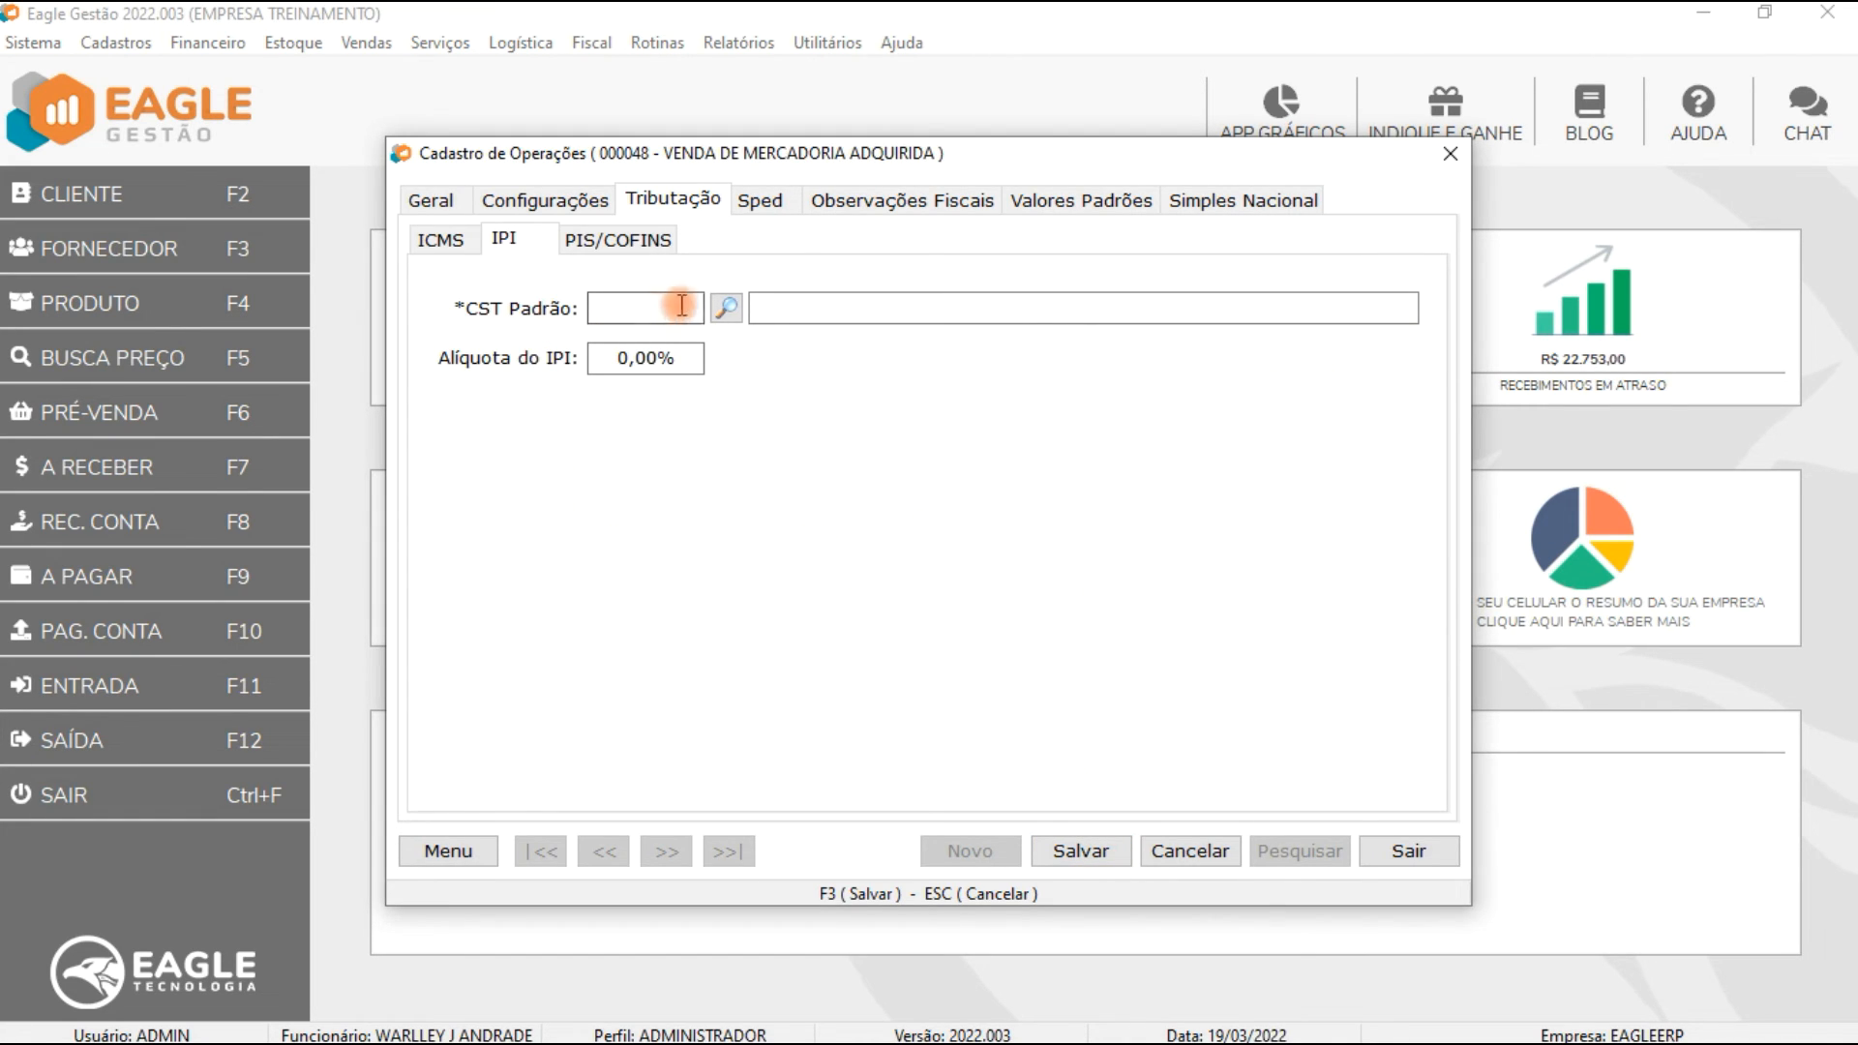
left_click(726, 308)
double_click(606, 329)
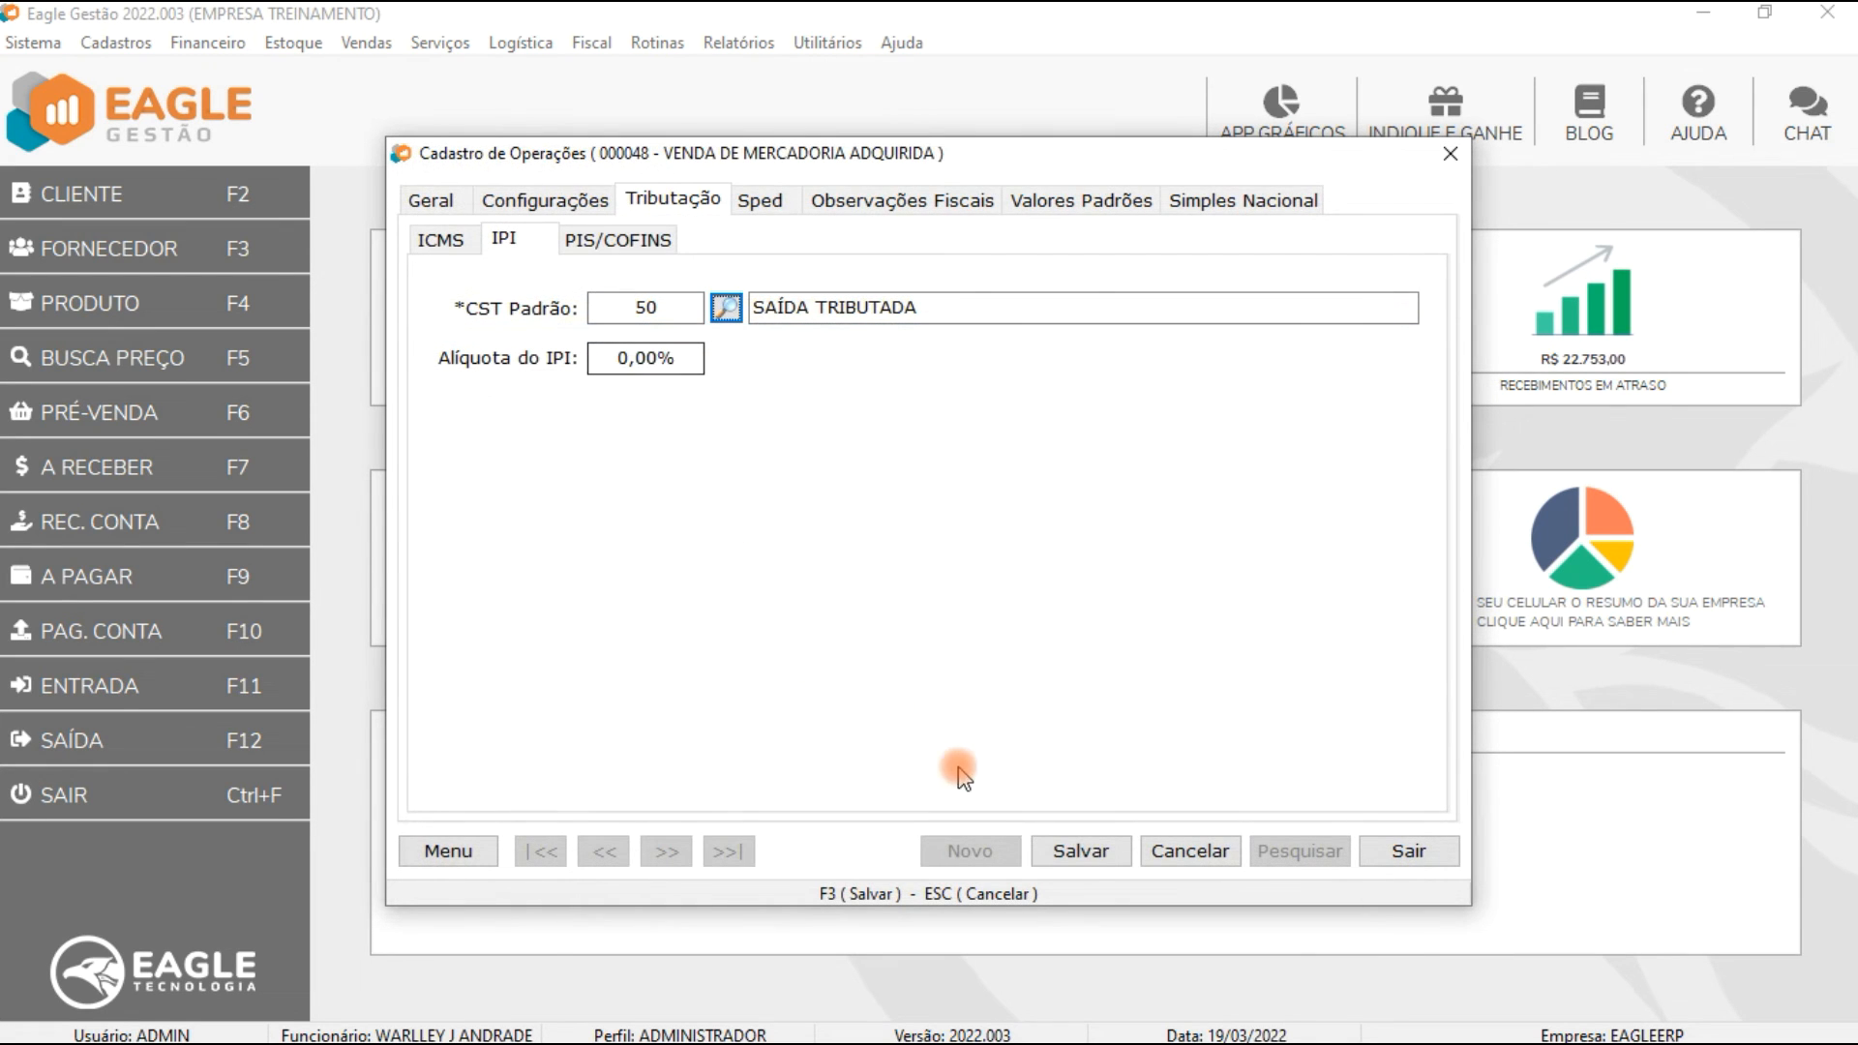
left_click(1076, 847)
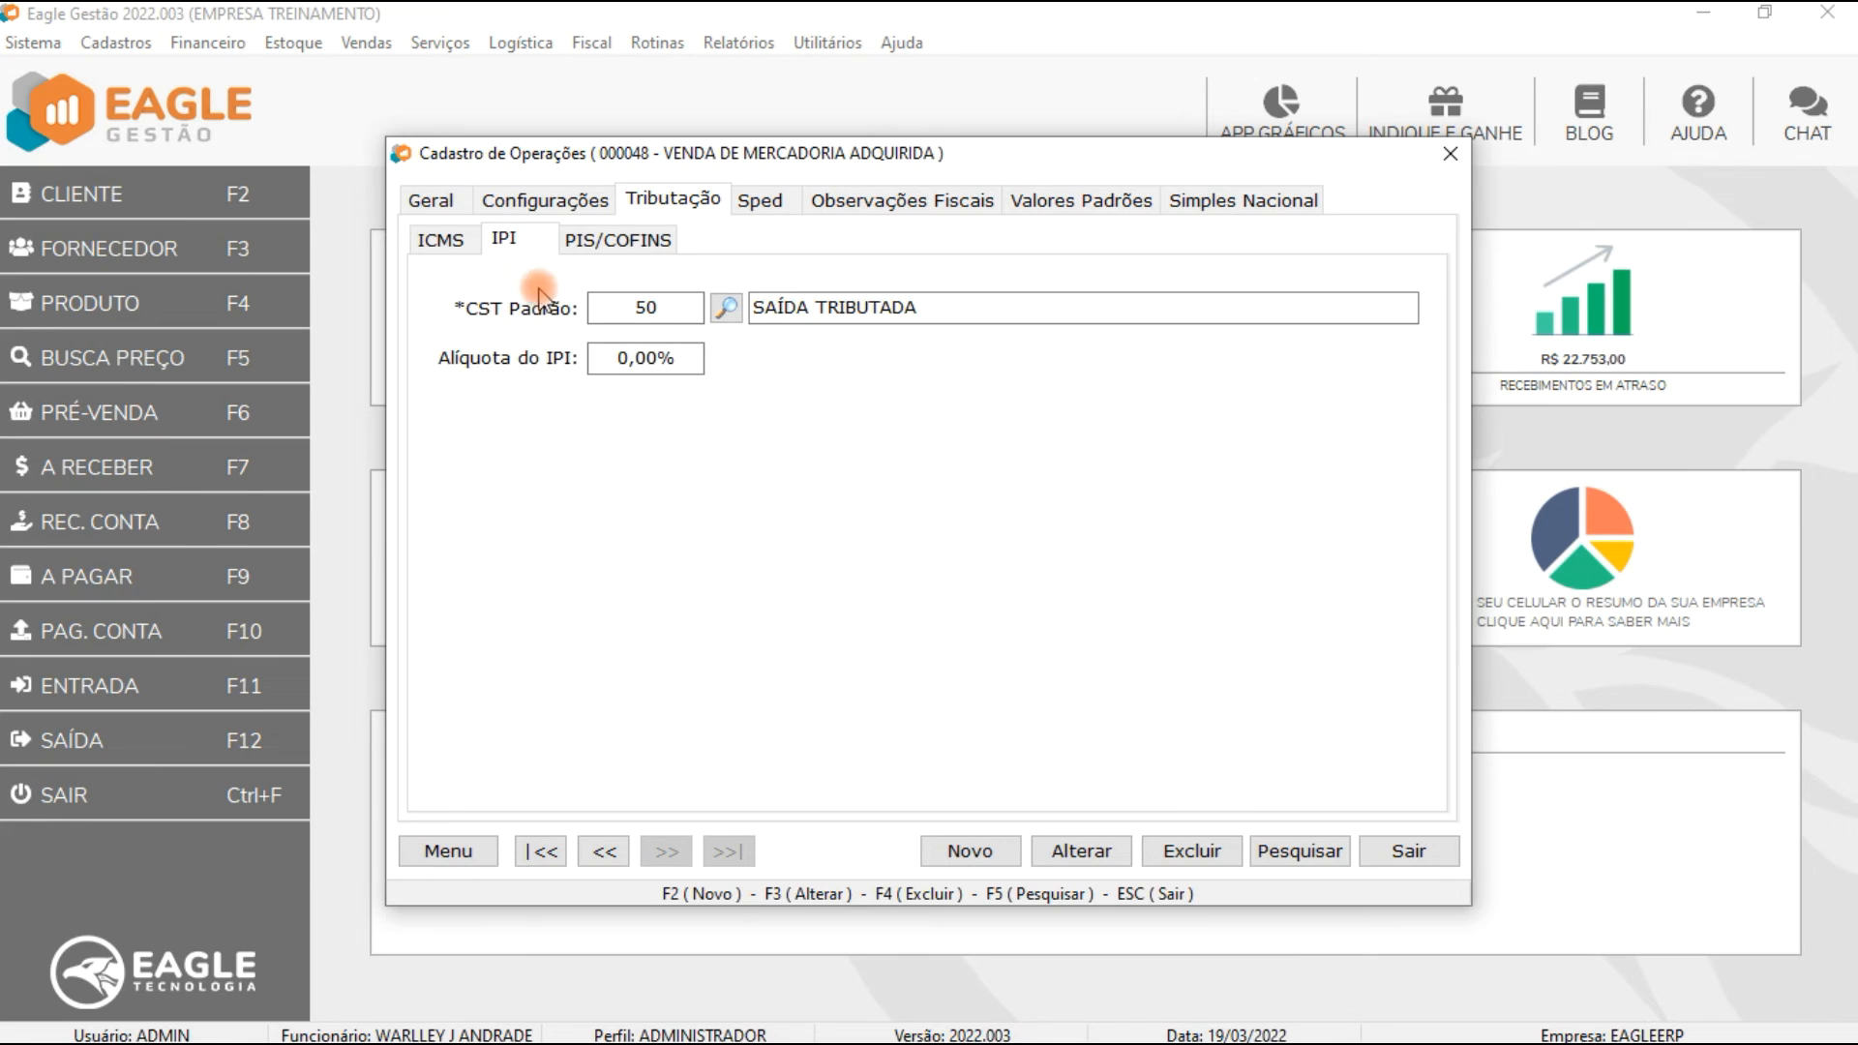
Step: Start a new operation and try to look up its IPI default CST
key("F2")
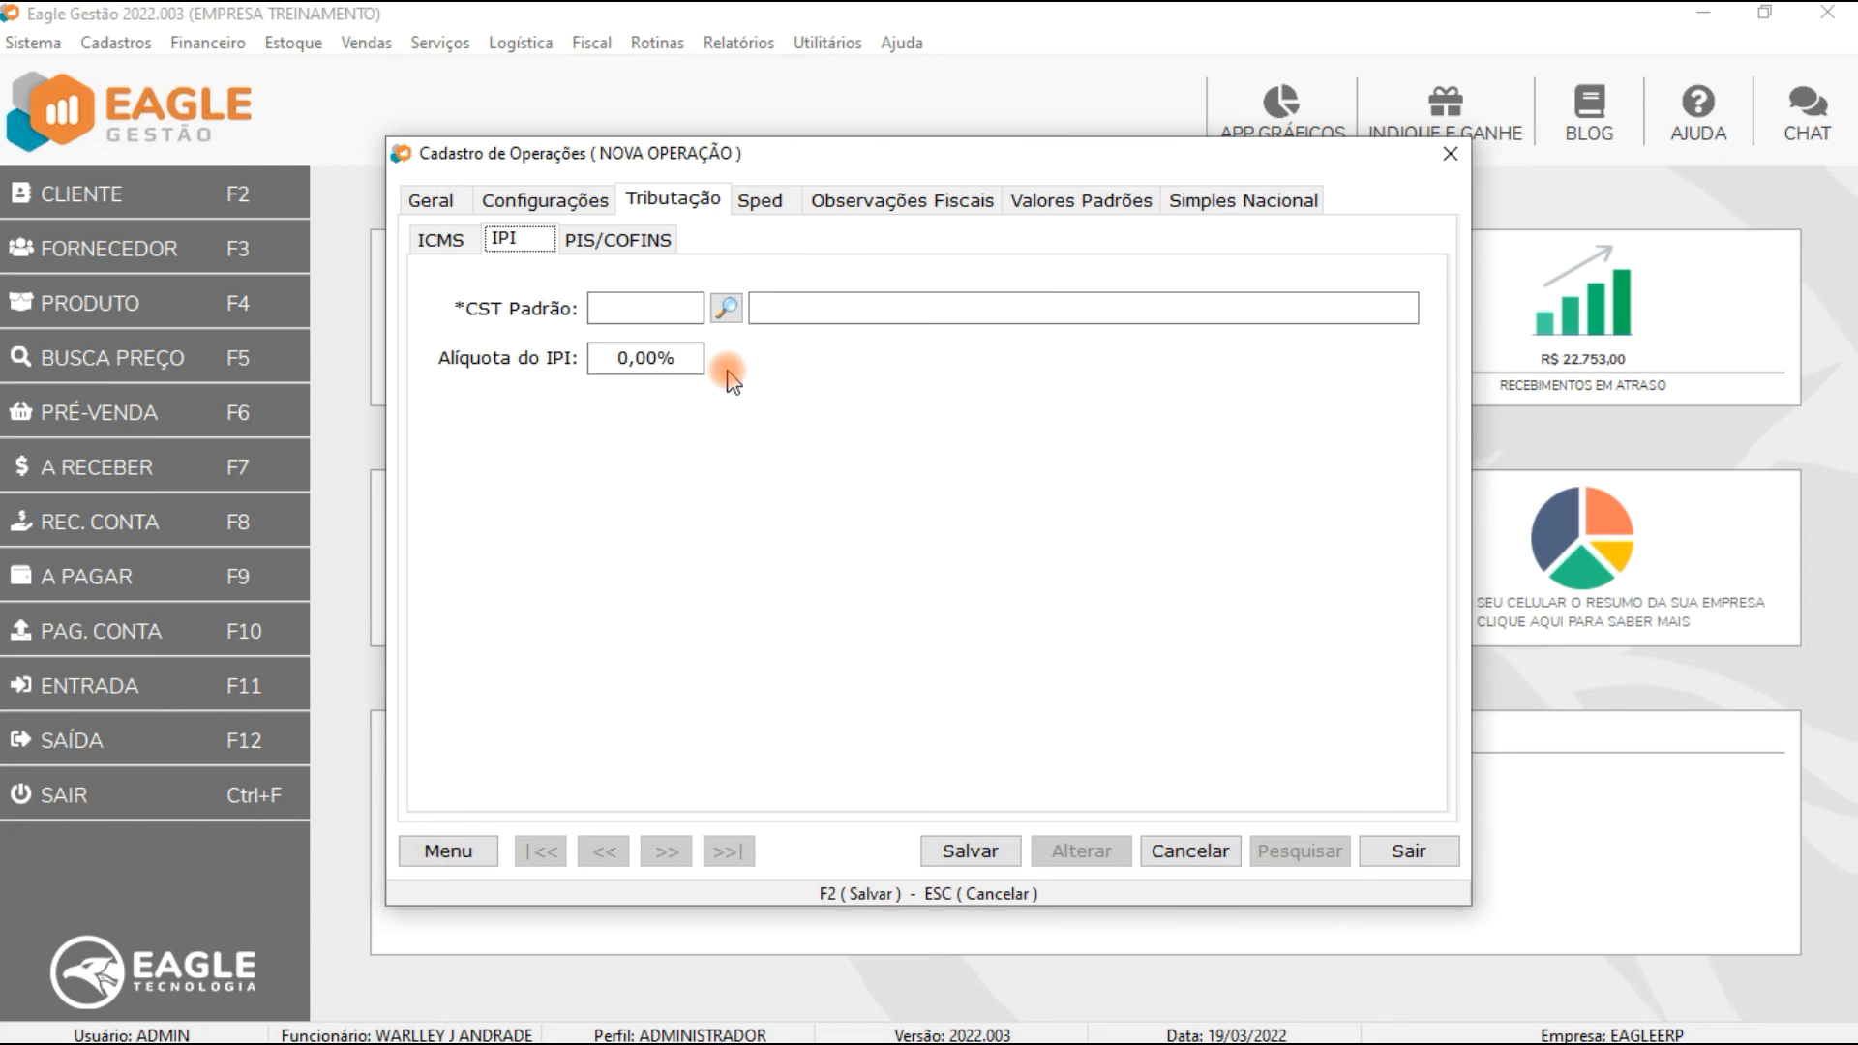
left_click(725, 308)
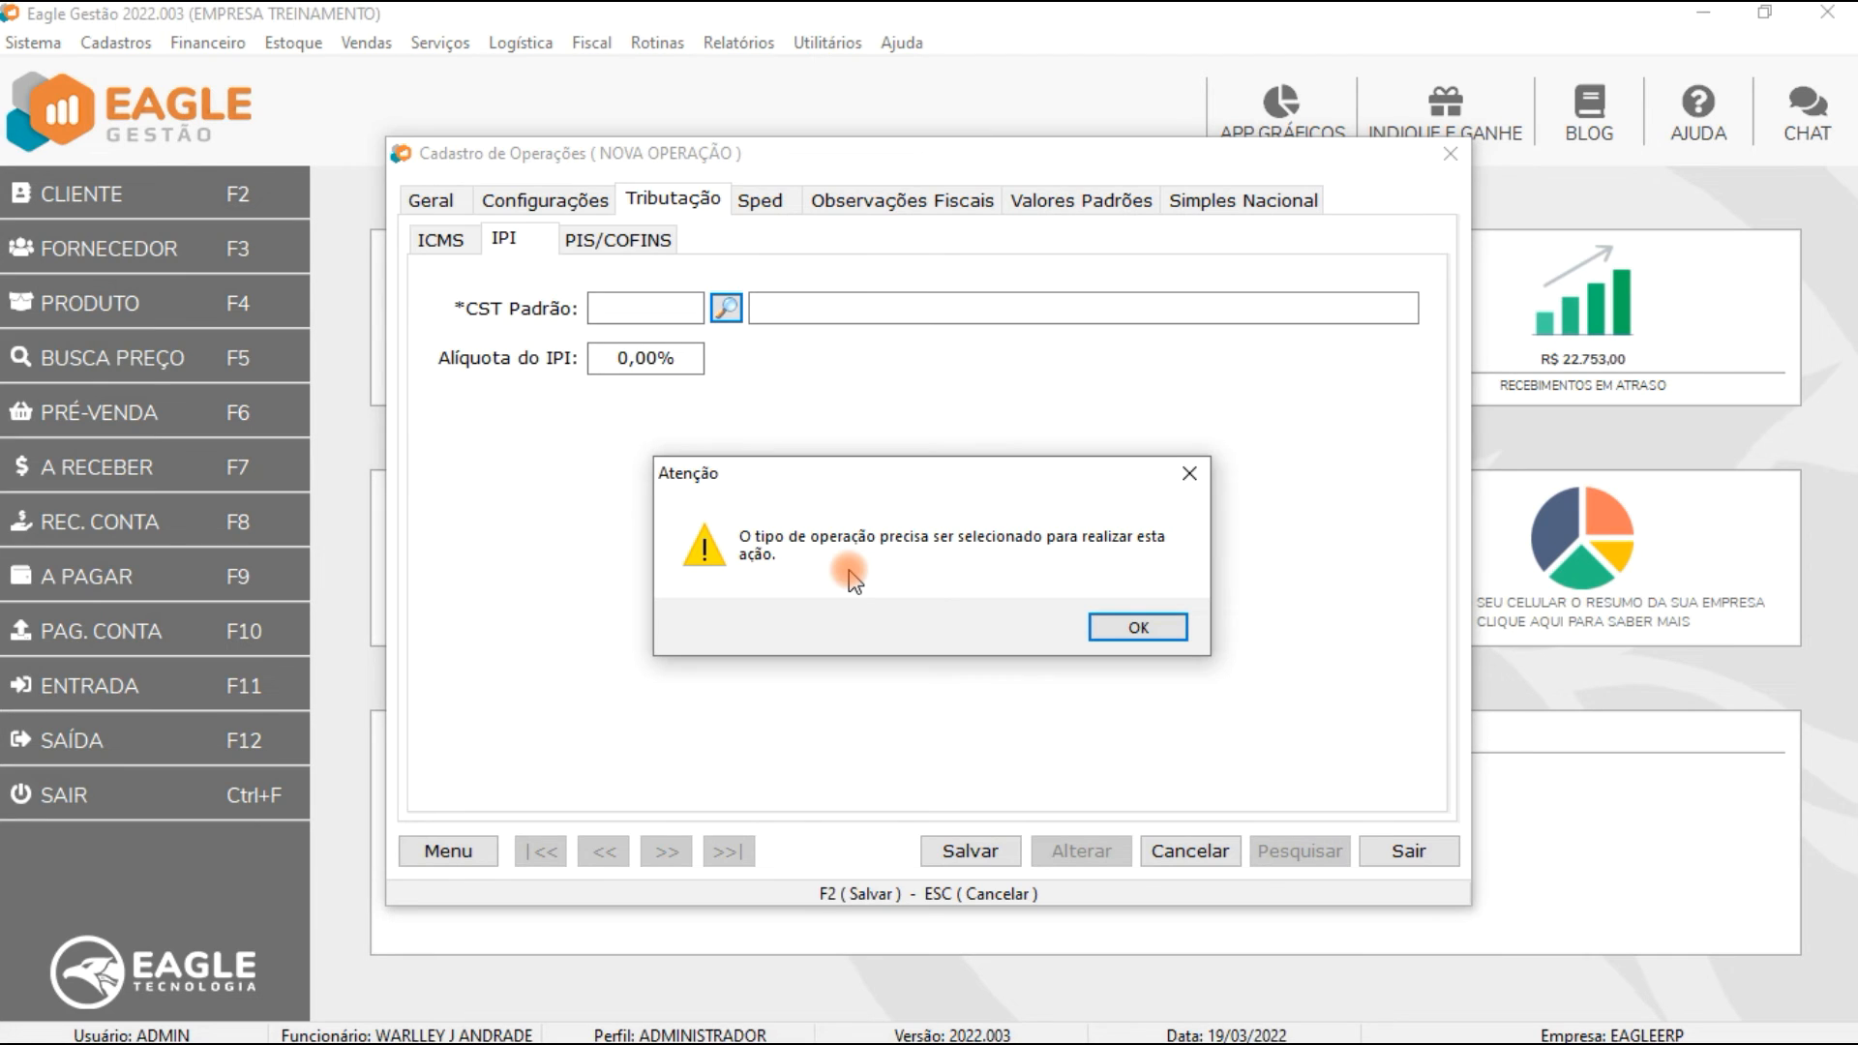
Step: Dismiss the warning and cancel creating the new operation
left_click(1173, 629)
left_click(1196, 852)
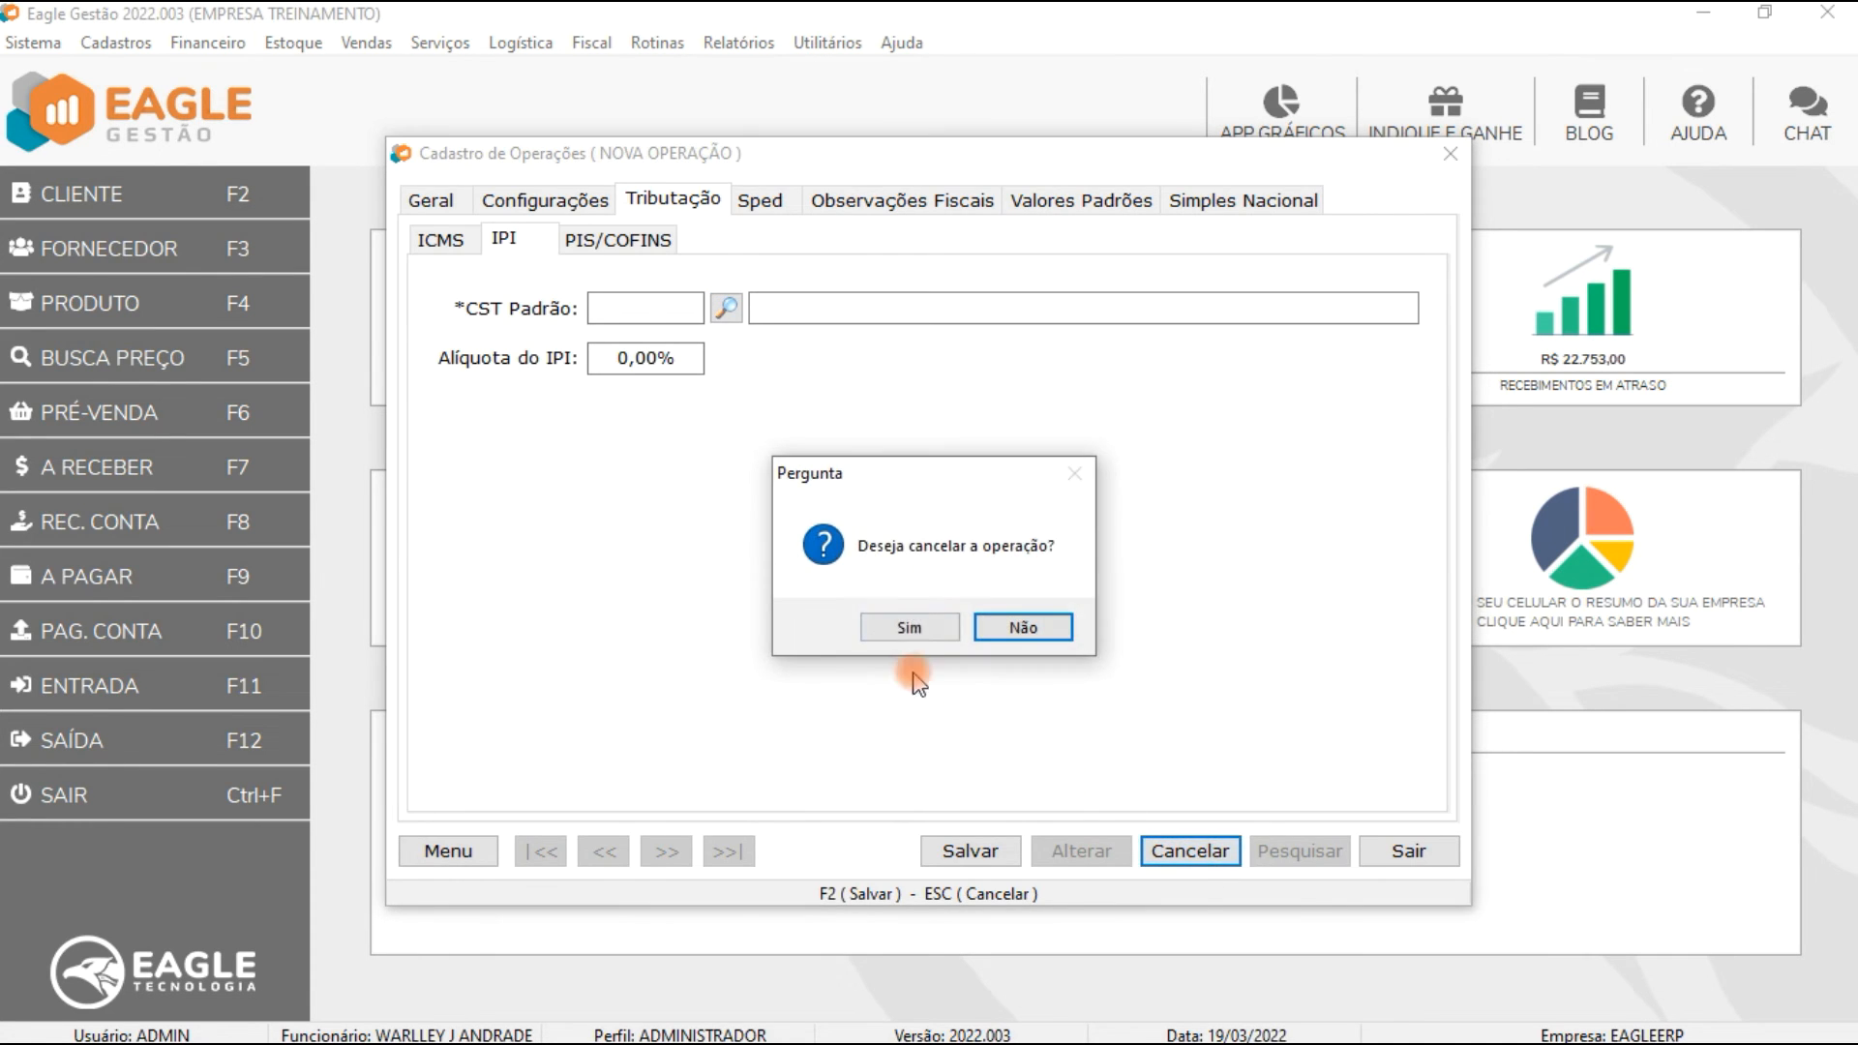
left_click(905, 627)
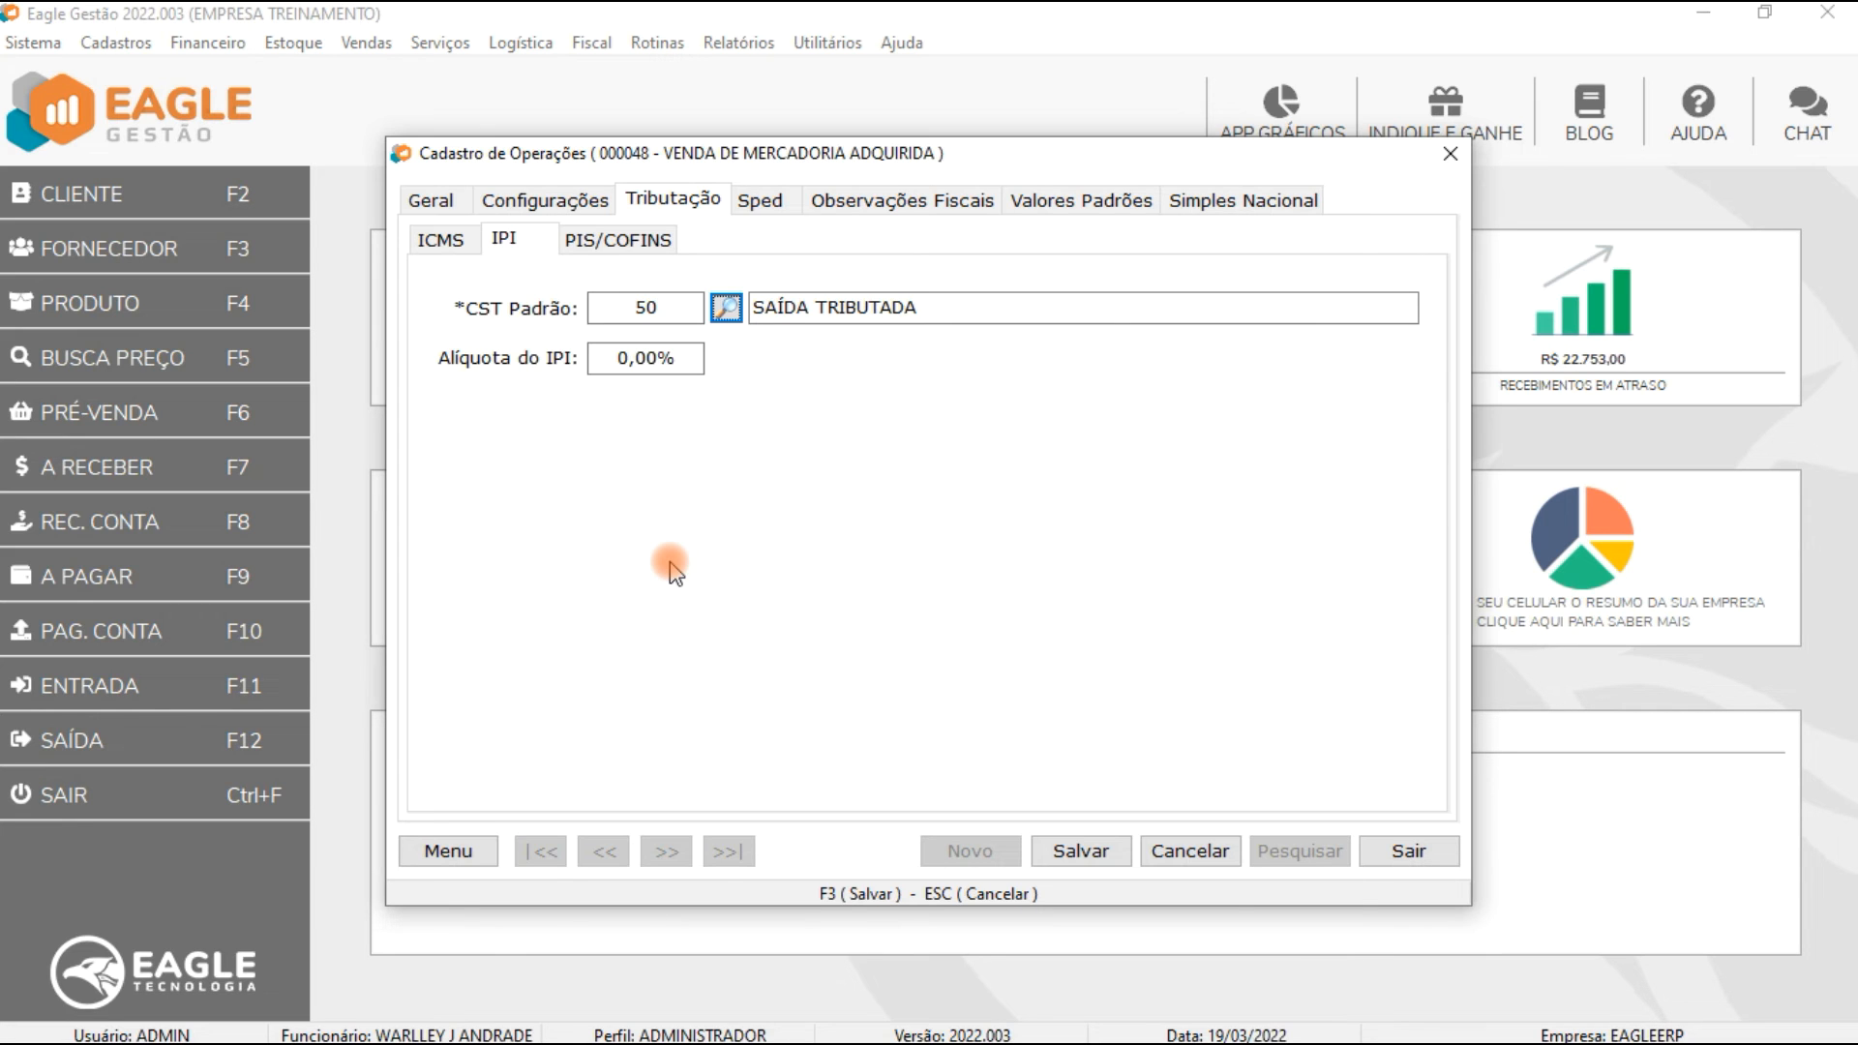
Step: Compare the IPI CST lookup lists of the sale and purchase operations, then open the purchase operation's configuration options
left_click(725, 308)
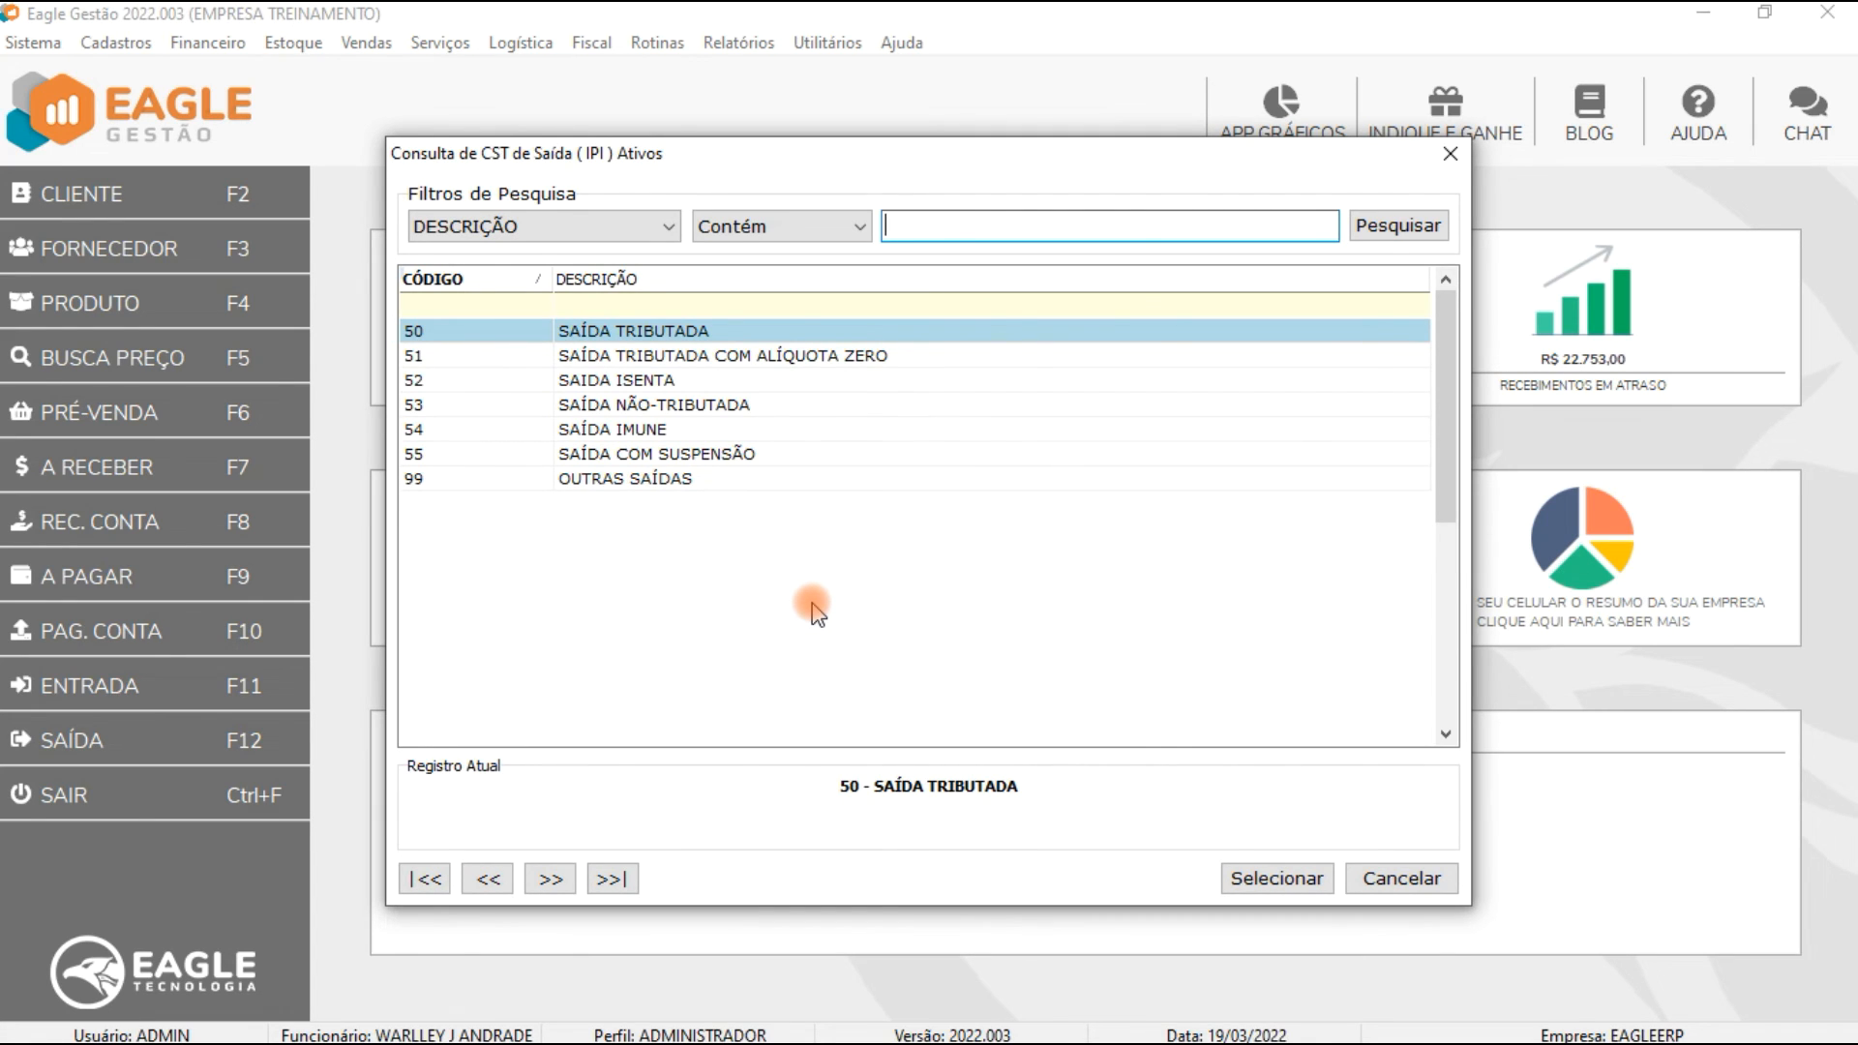
left_click(1402, 878)
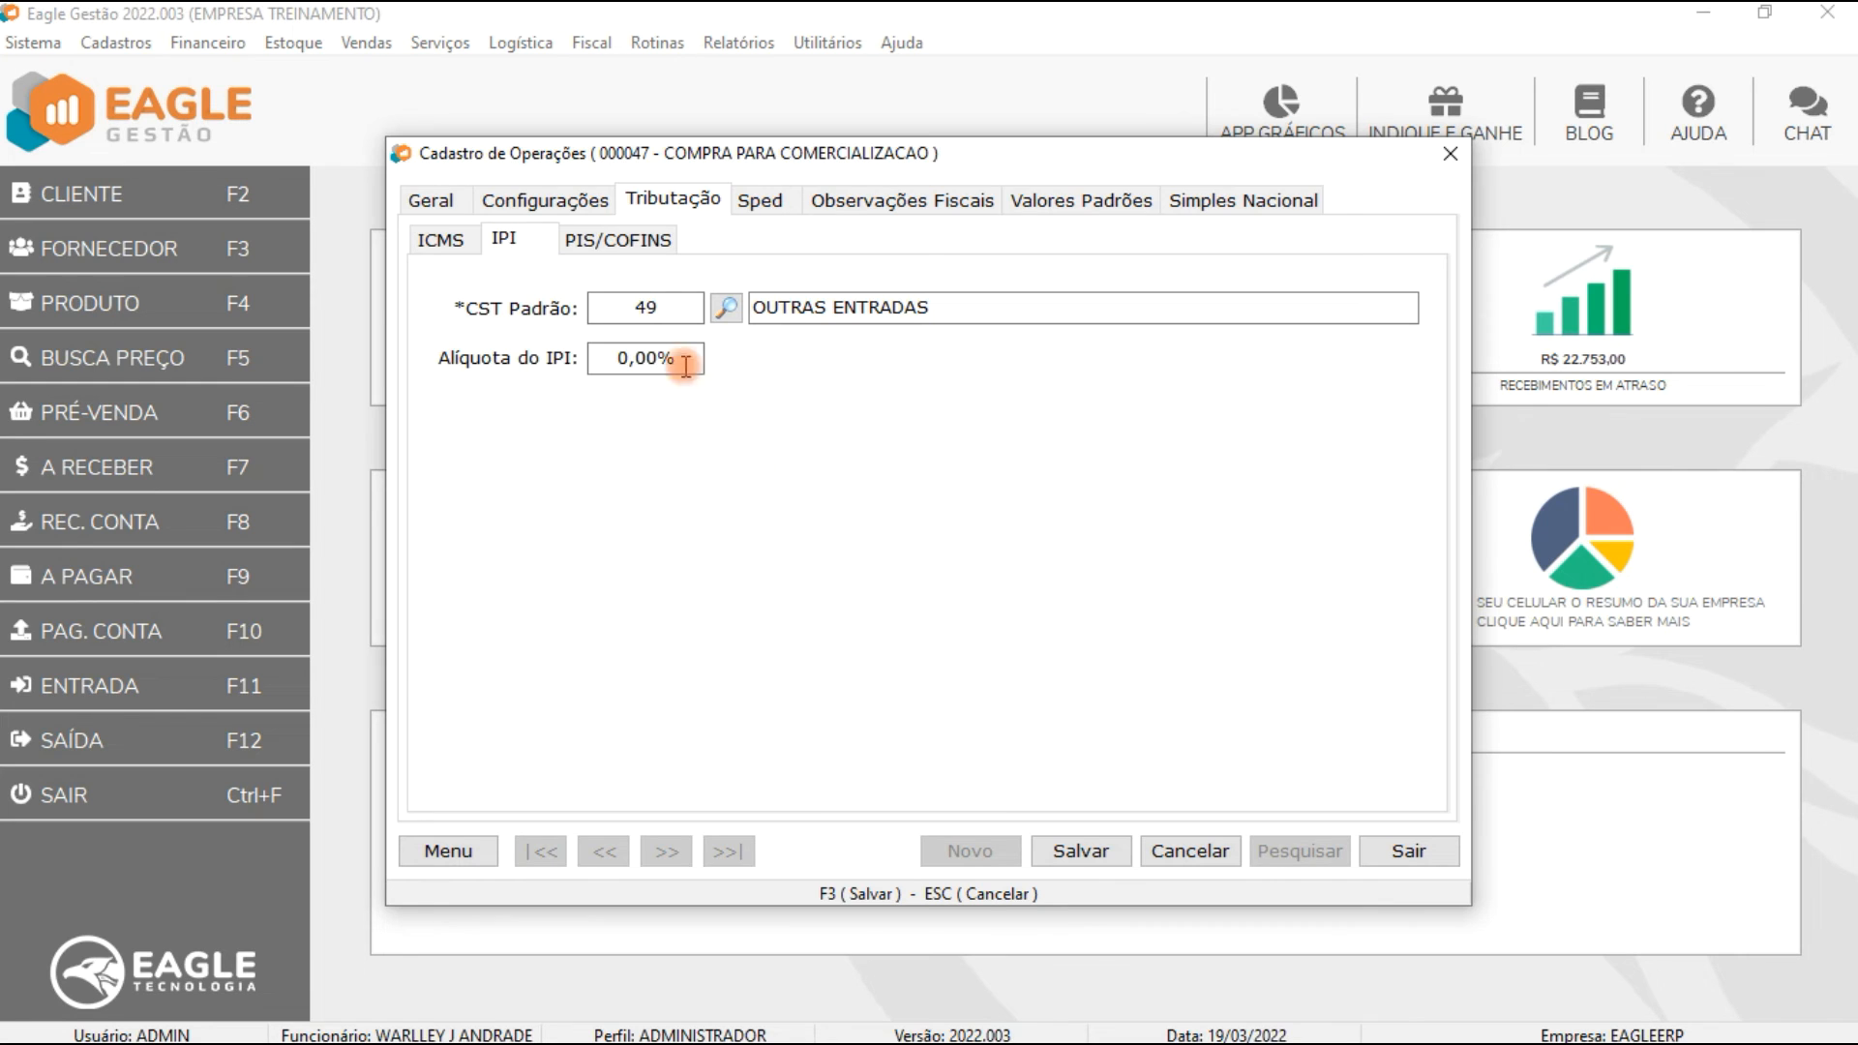
left_click(726, 308)
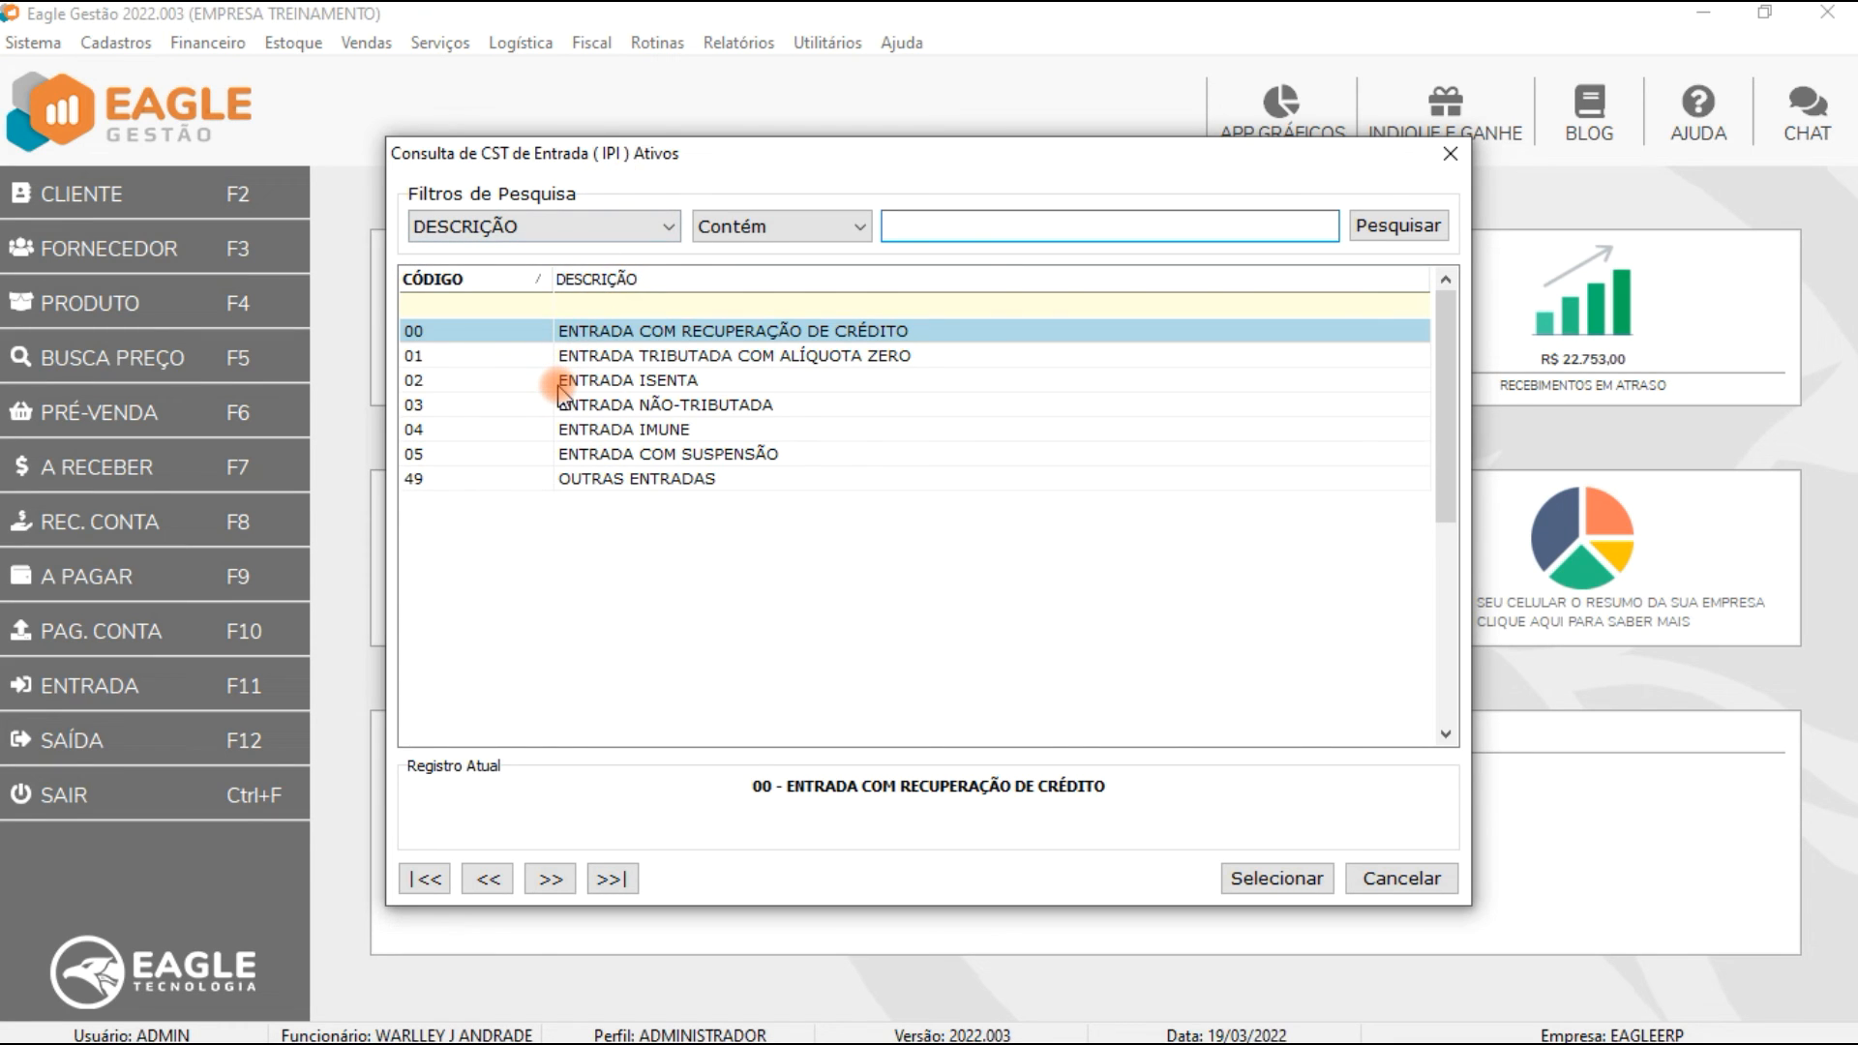
left_click(1393, 877)
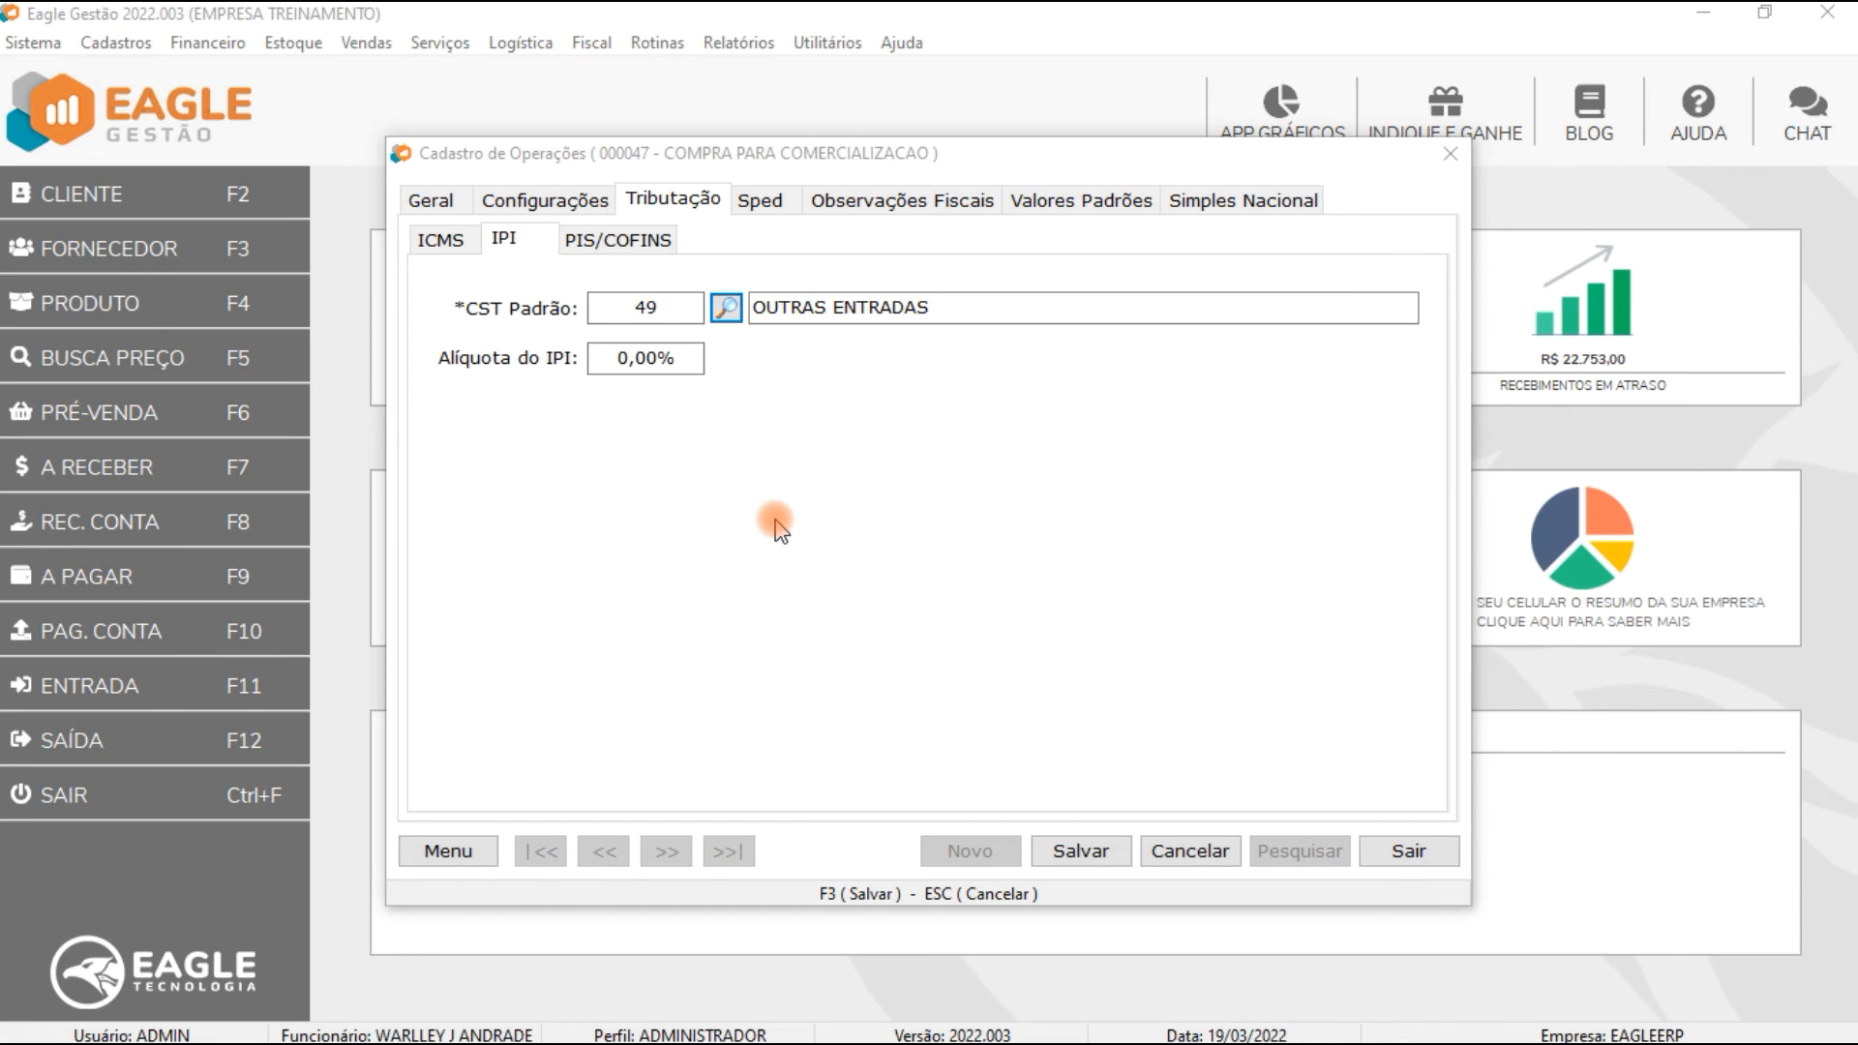
left_click(560, 207)
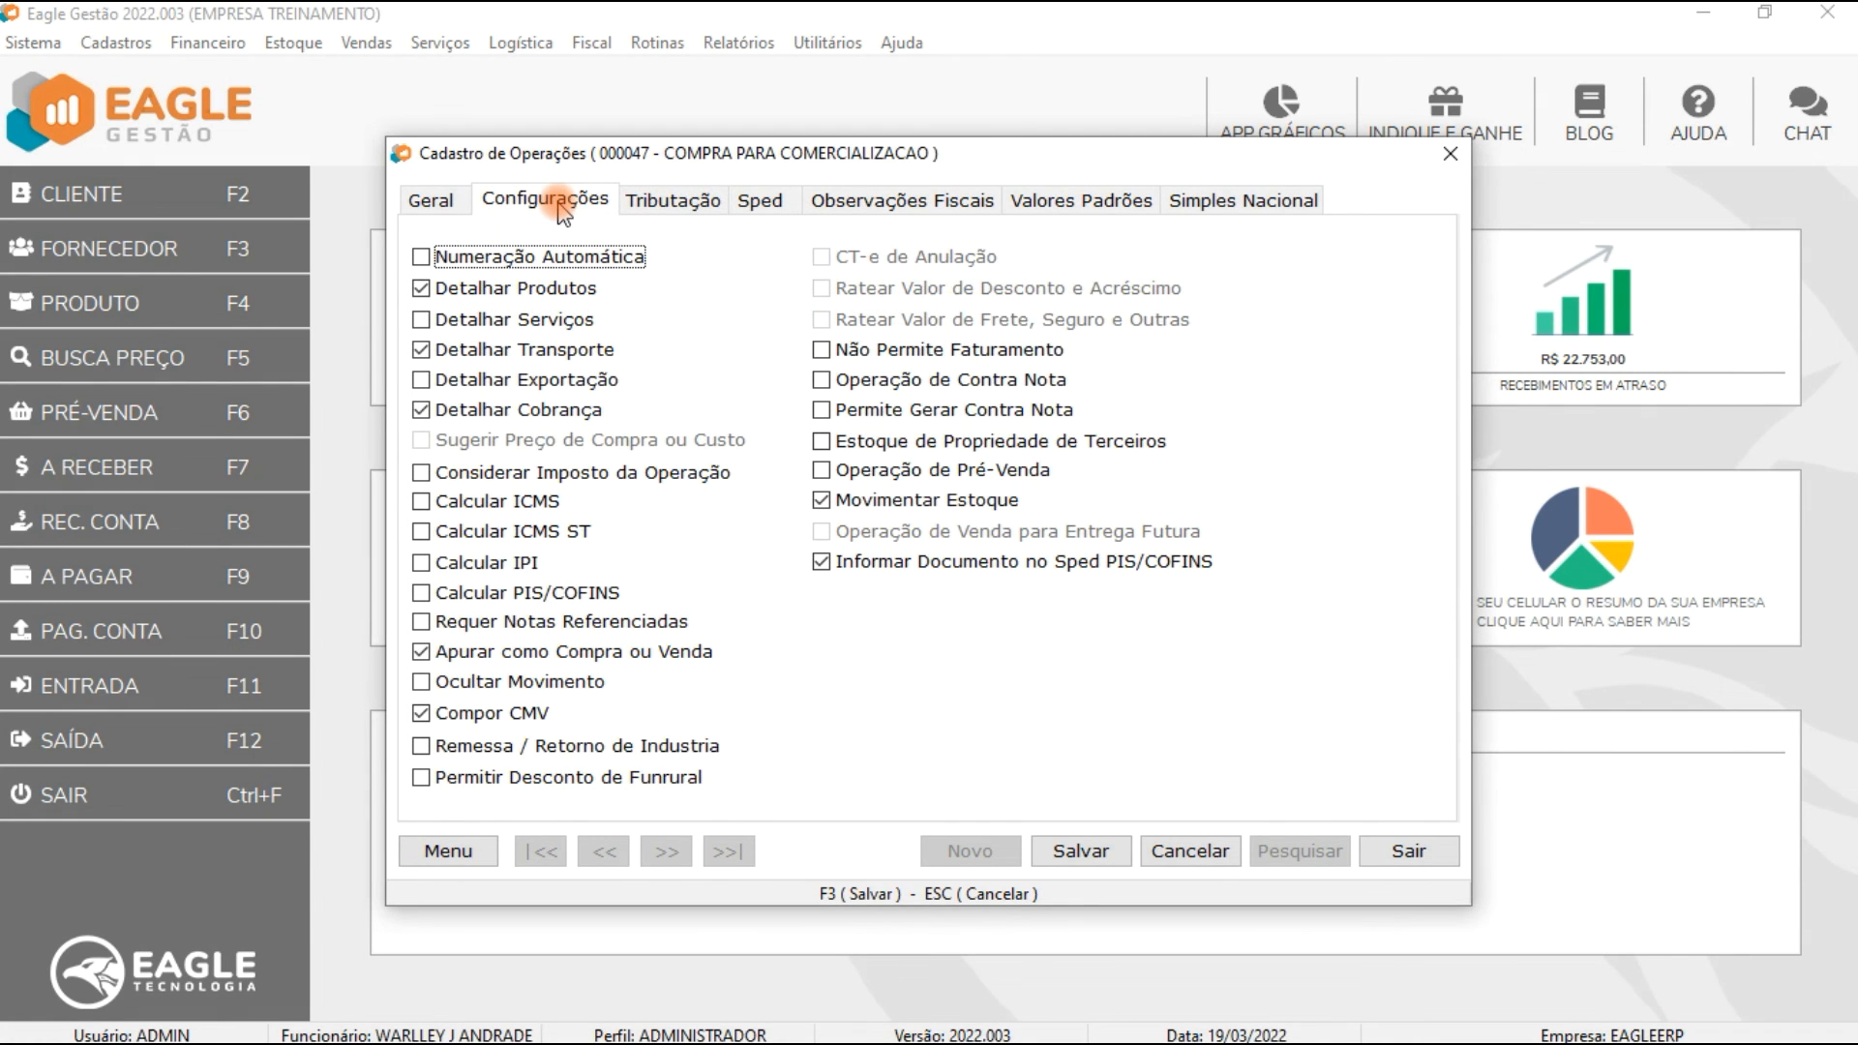
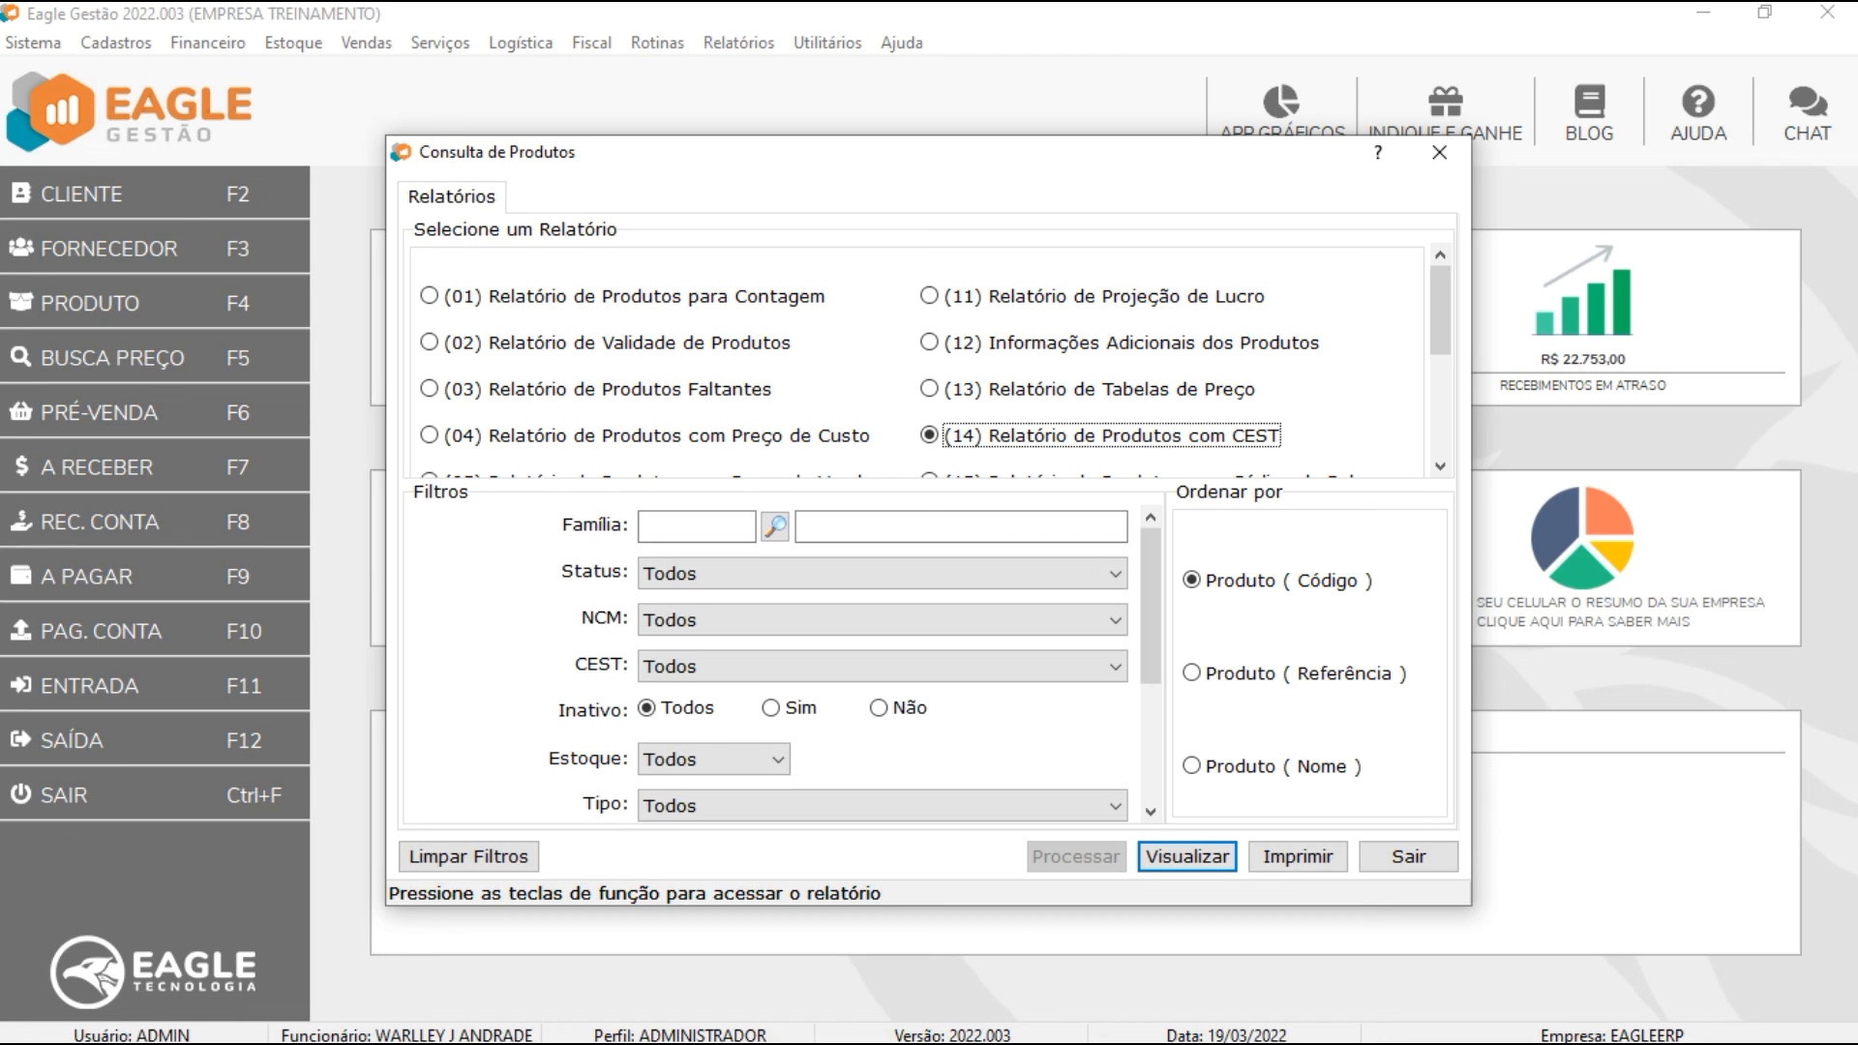
Step: Filter the products-with-CEST report (14) to INCONSISTENTE status and preview it
left_click(715, 573)
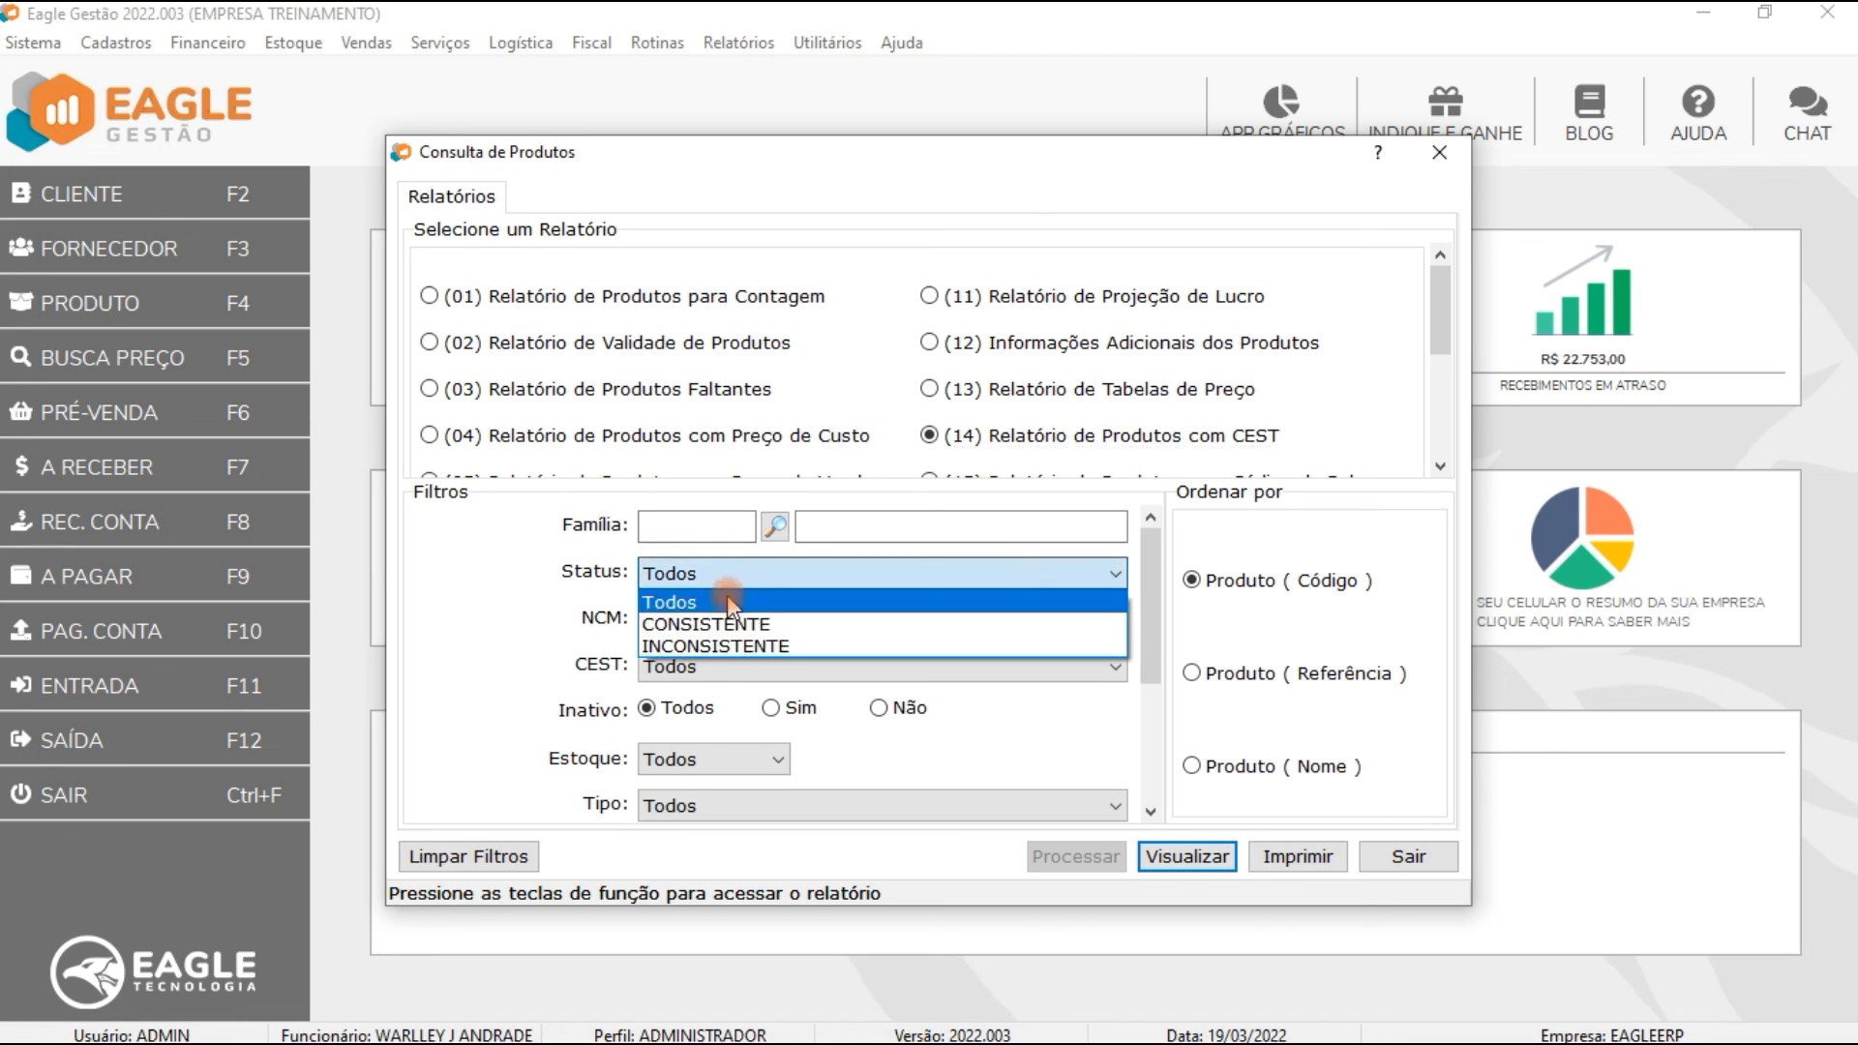
left_click(728, 647)
left_click(1176, 852)
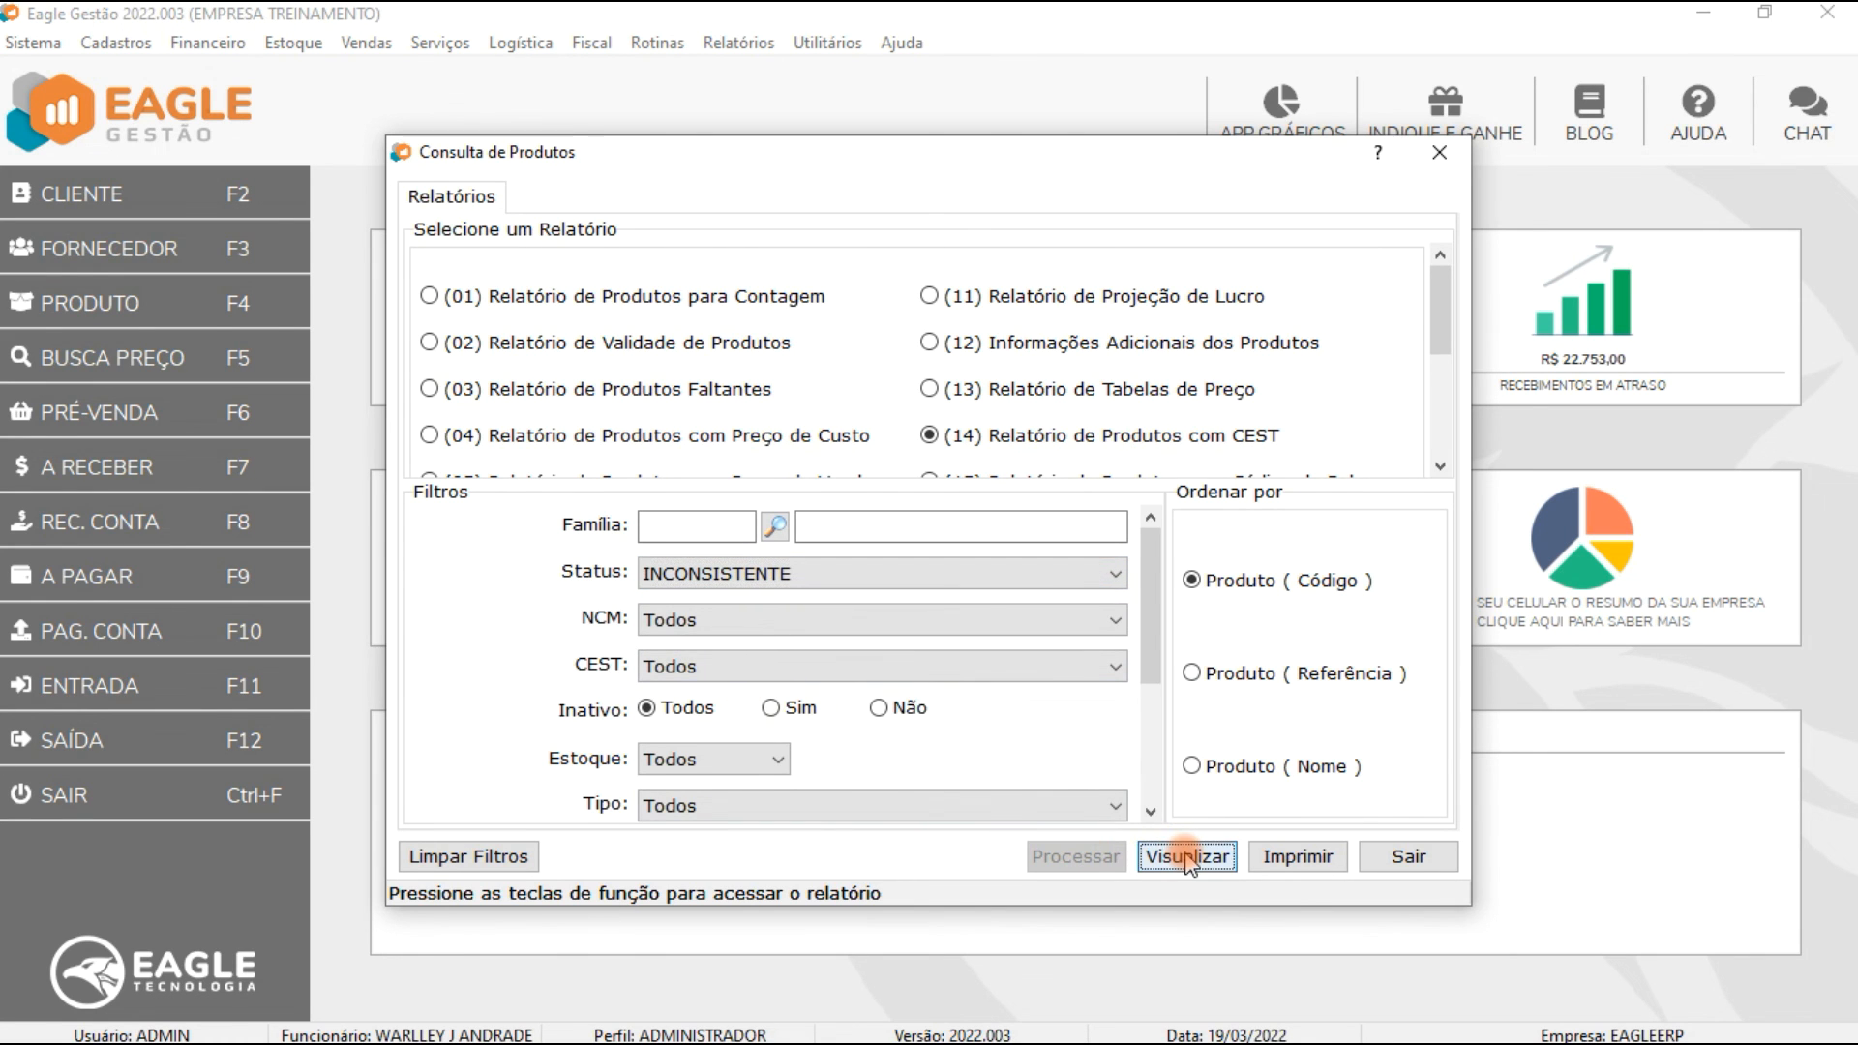